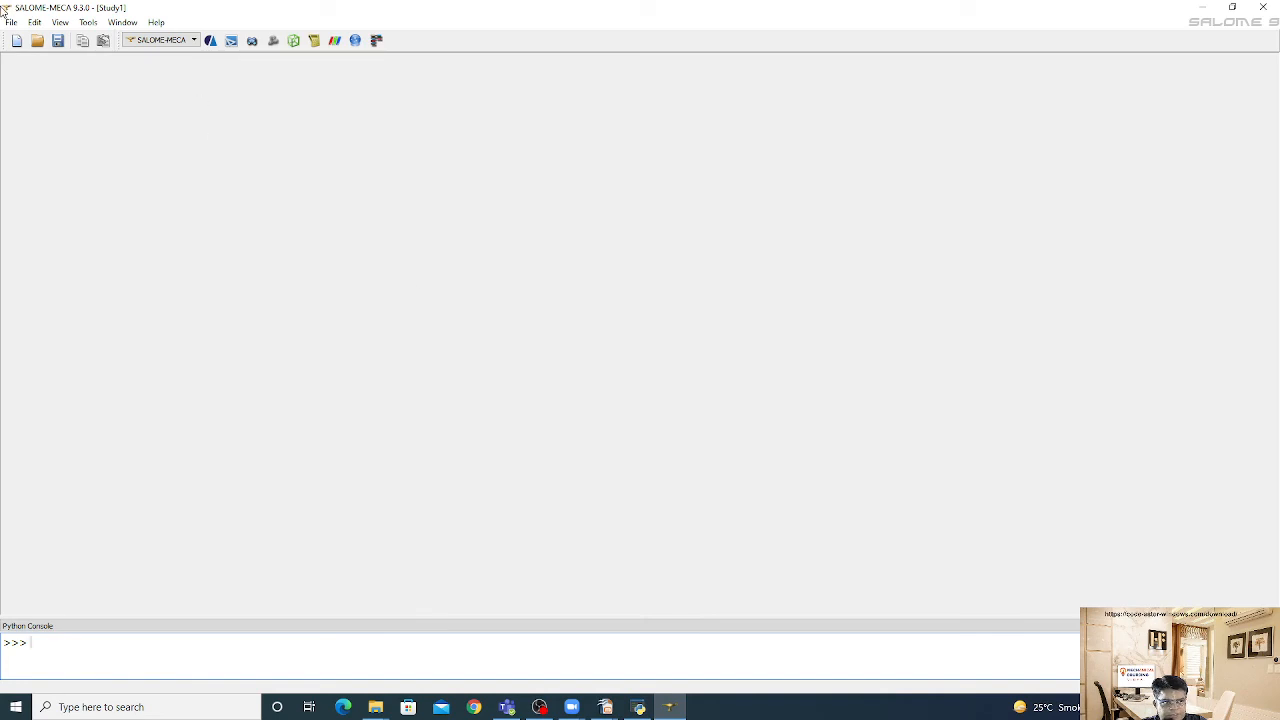
pyautogui.click(192, 41)
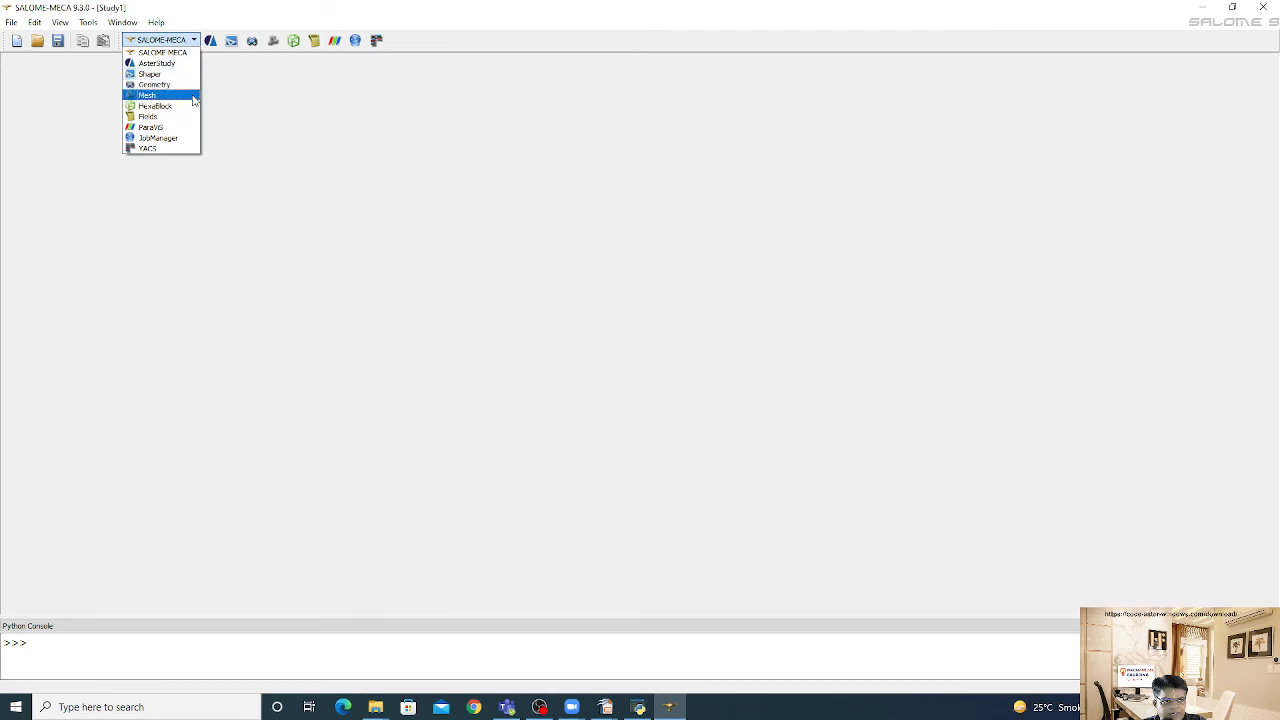
pyautogui.click(605, 232)
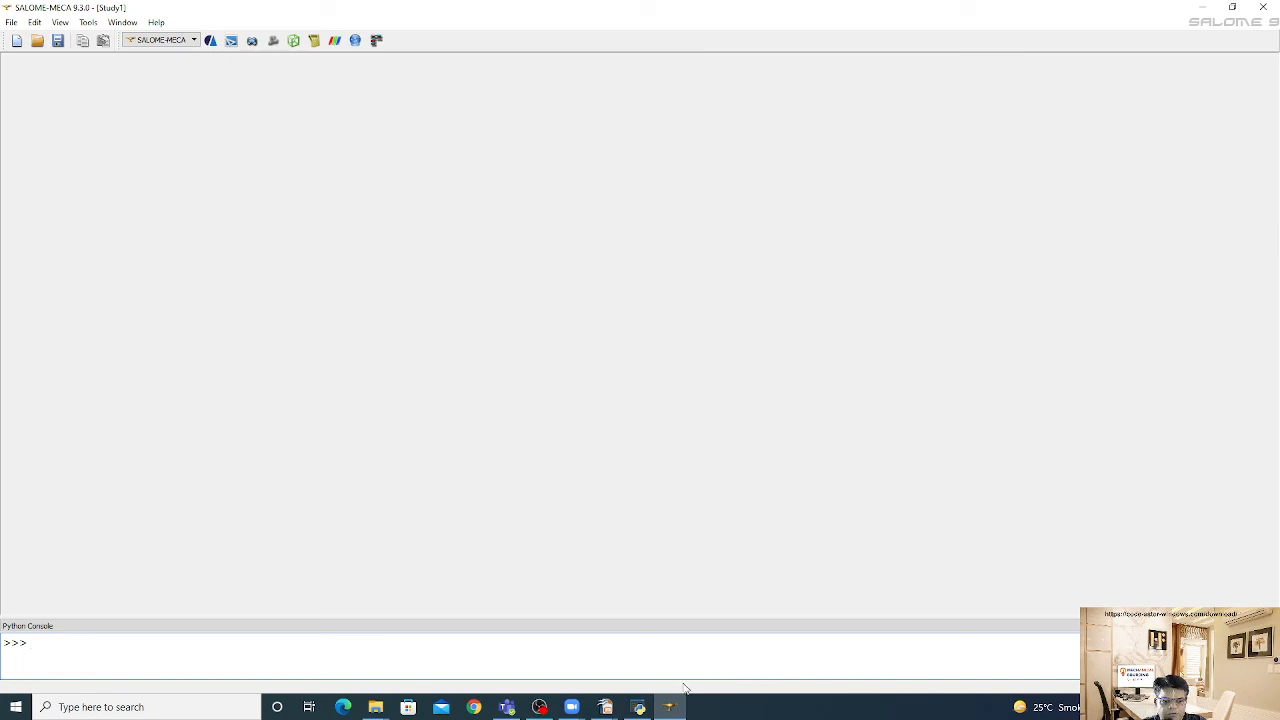
# Switch to the SalomeMecaFirstSimulation presentation in OpenOffice Impress and review the beam's dimensions, support and load, returning to SALOME-MECA
pyautogui.moveTo(600, 698)
pyautogui.click(676, 652)
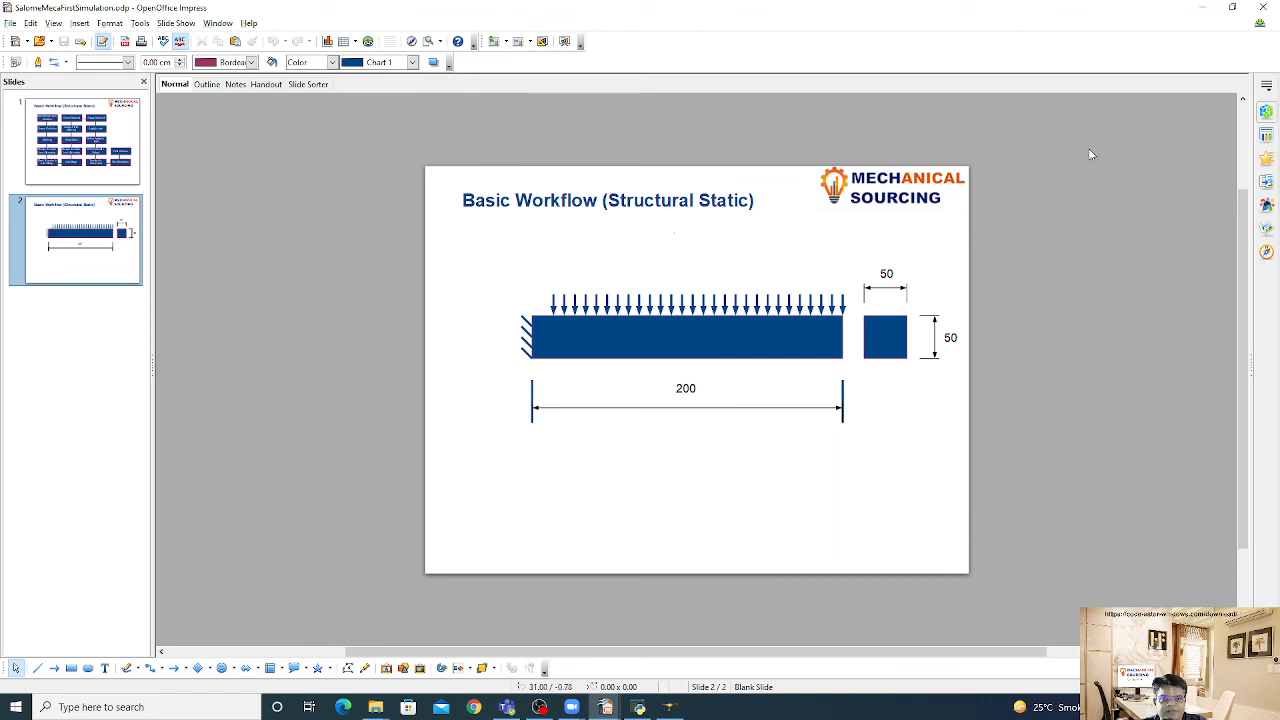
pyautogui.click(1202, 7)
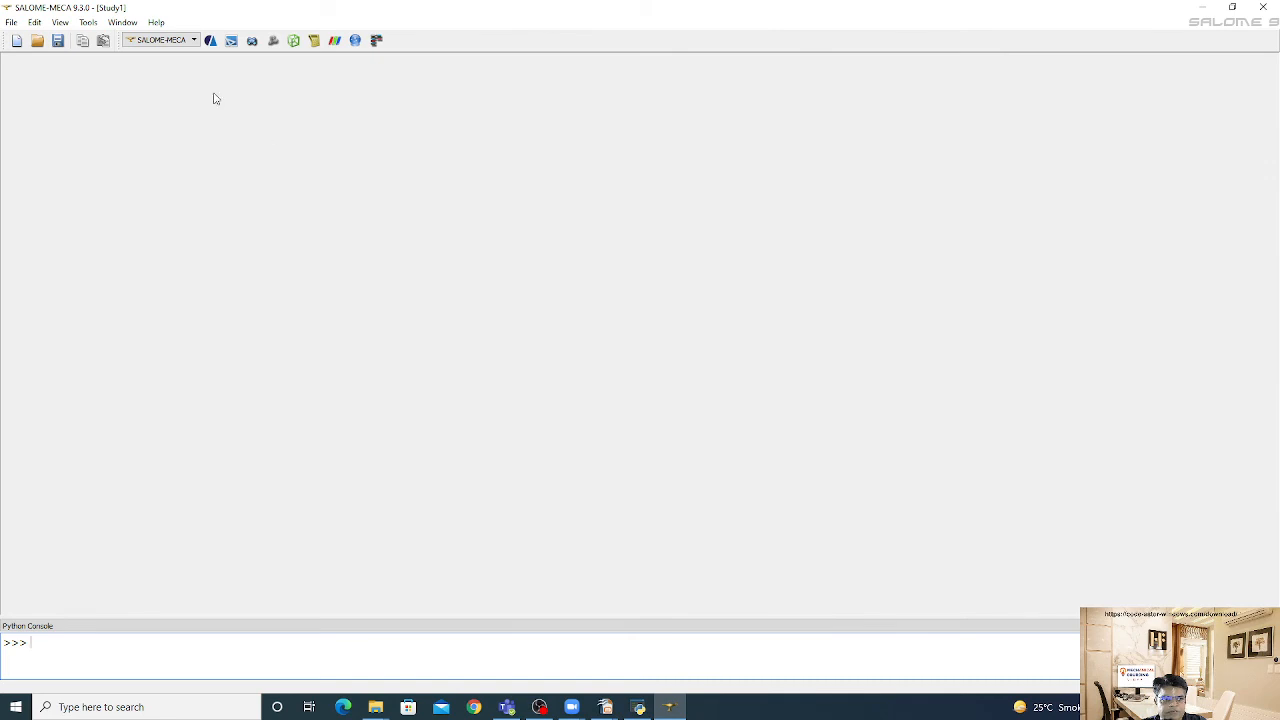
# Activate the Geometry module for the current study
pyautogui.click(178, 44)
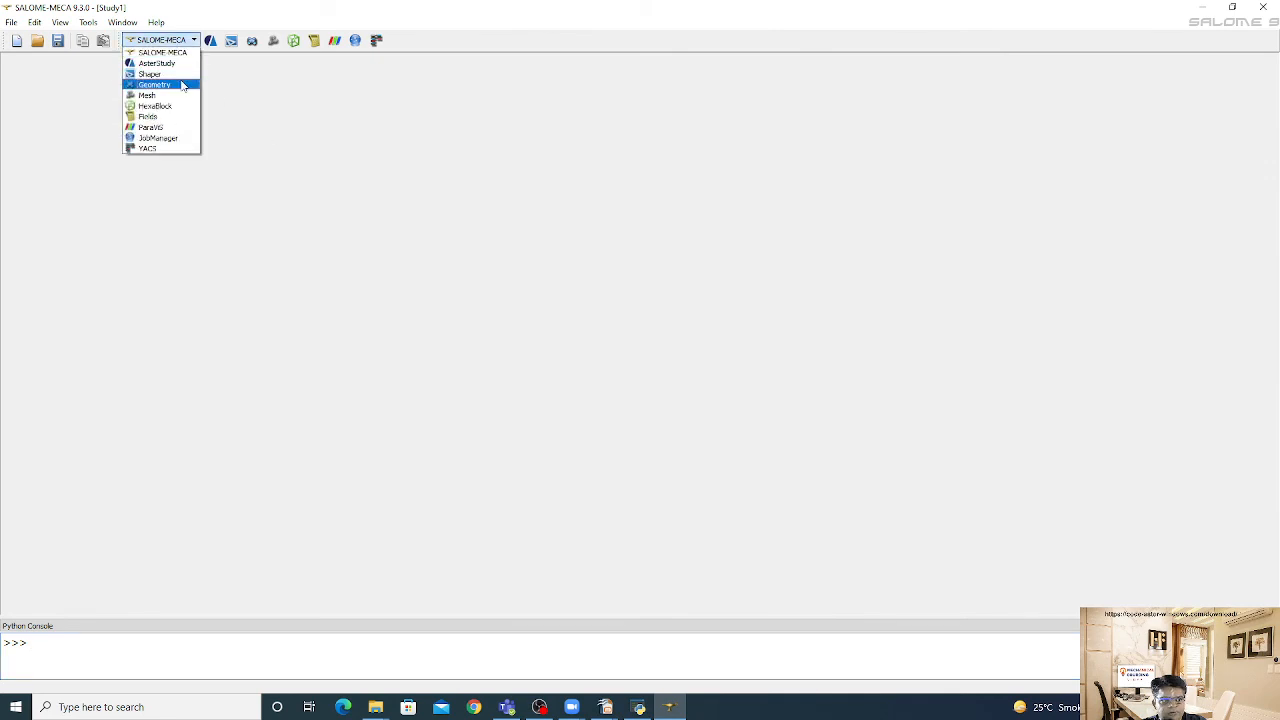
pyautogui.click(183, 87)
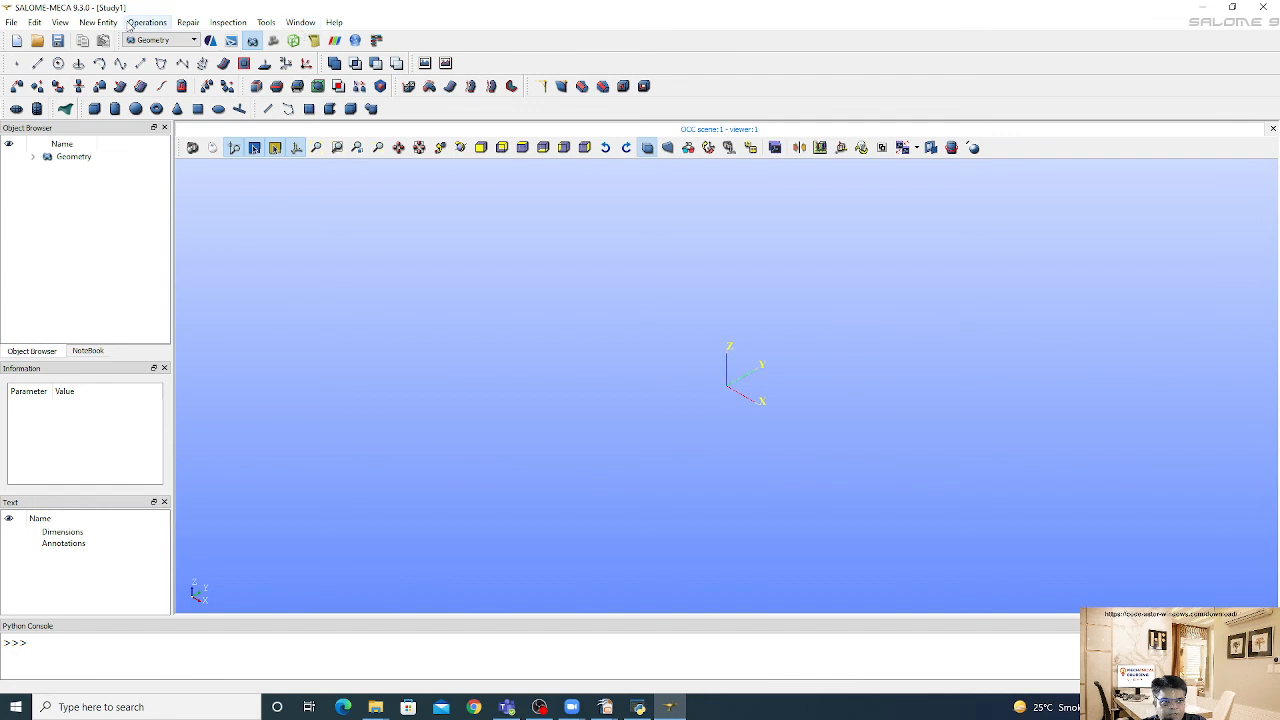
pyautogui.click(98, 22)
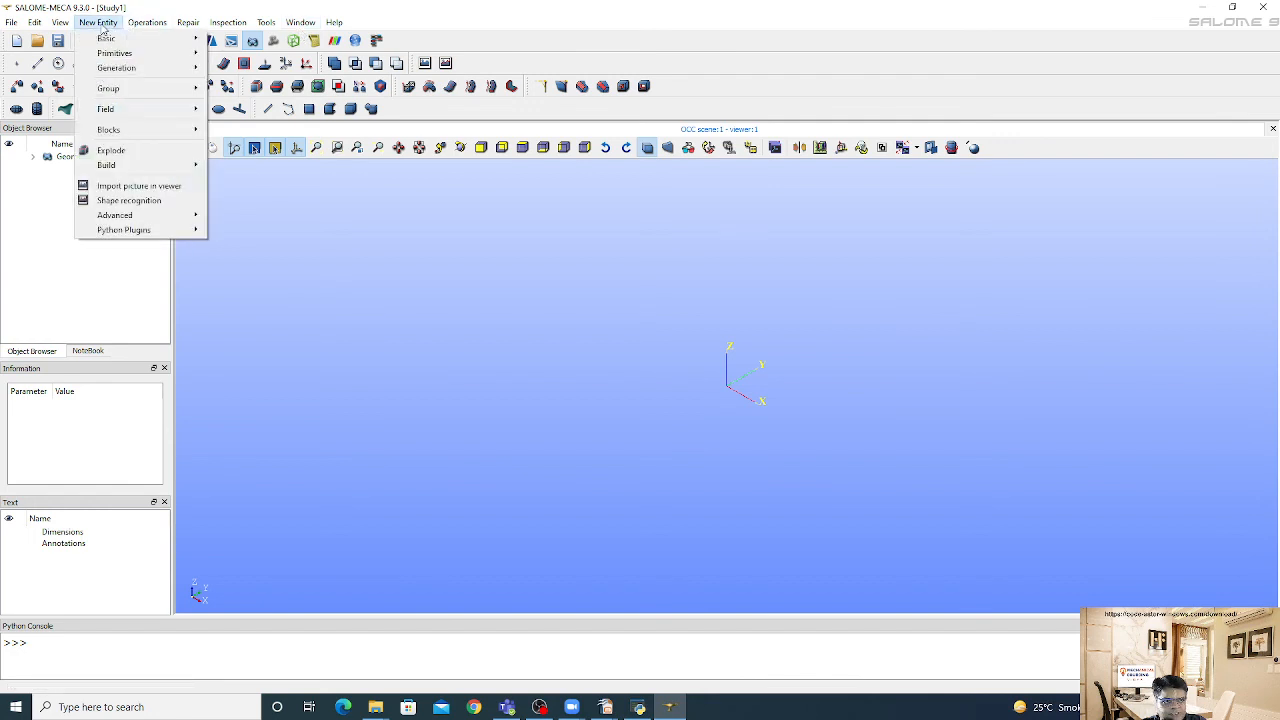
pyautogui.moveTo(145, 24)
pyautogui.moveTo(184, 26)
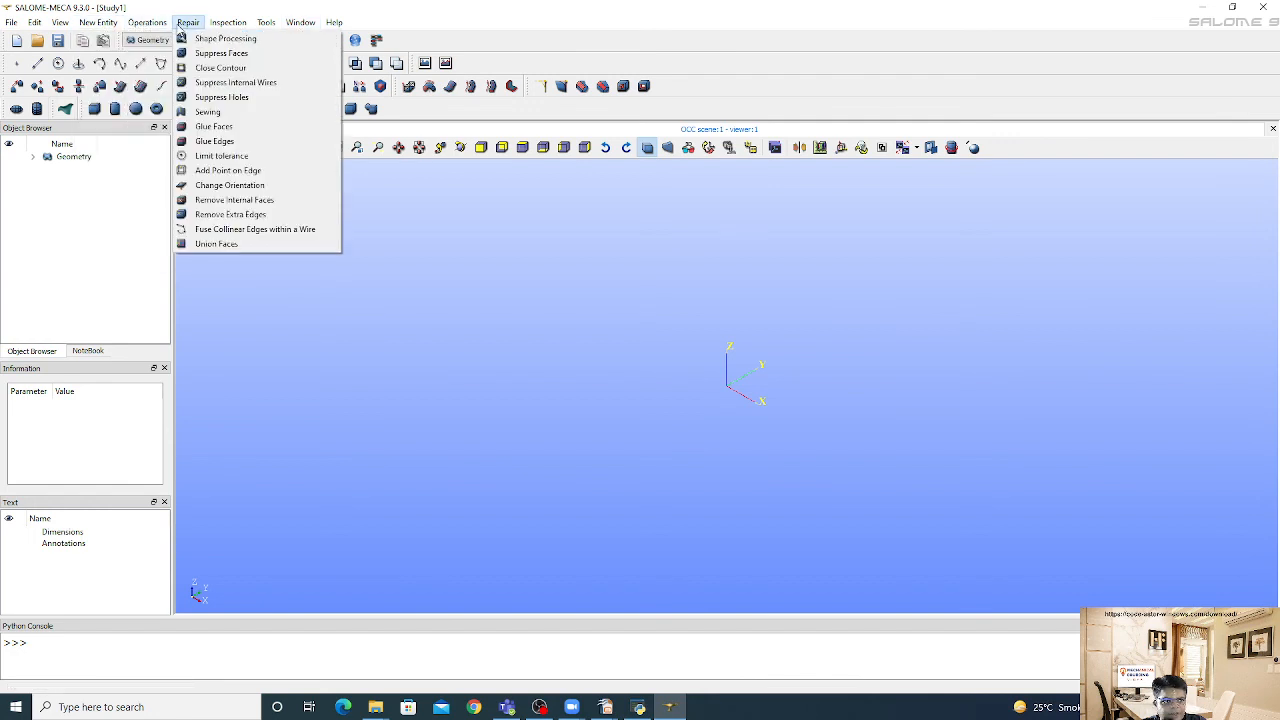
pyautogui.click(475, 306)
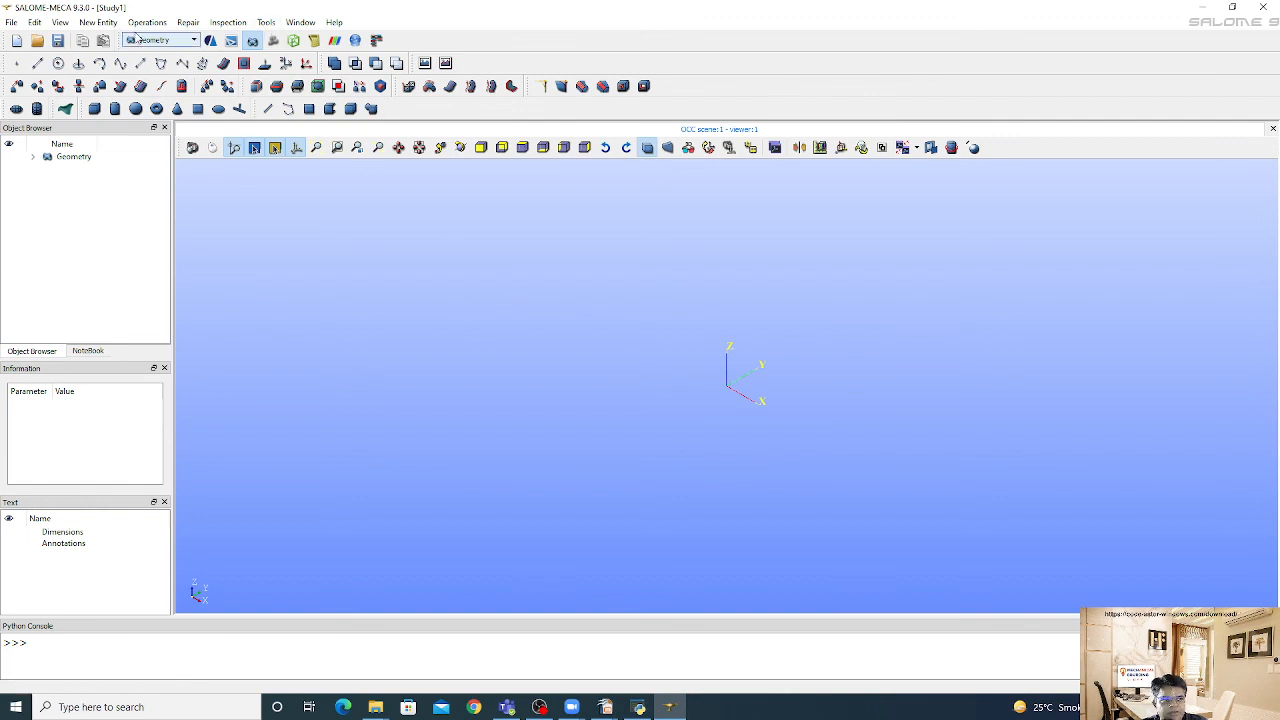
# Create a box primitive at the origin with Dx 200, Dy 50 and Dz 50
pyautogui.click(93, 28)
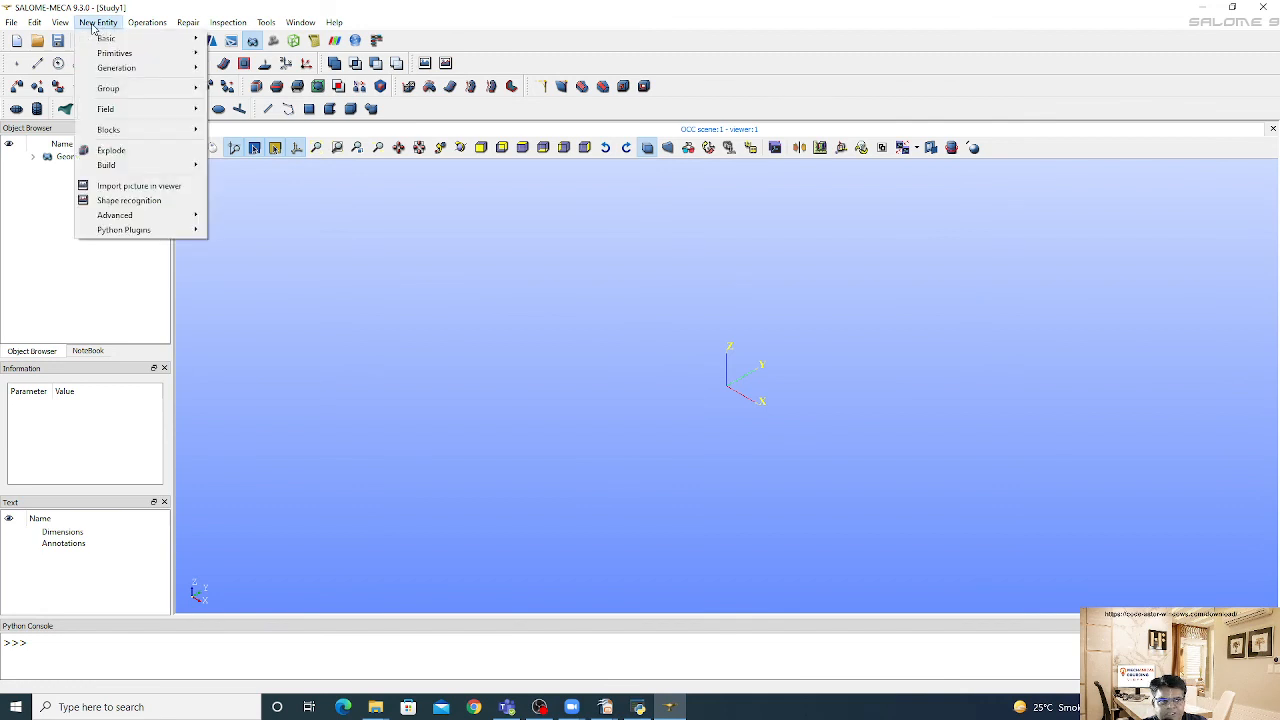
pyautogui.moveTo(195, 53)
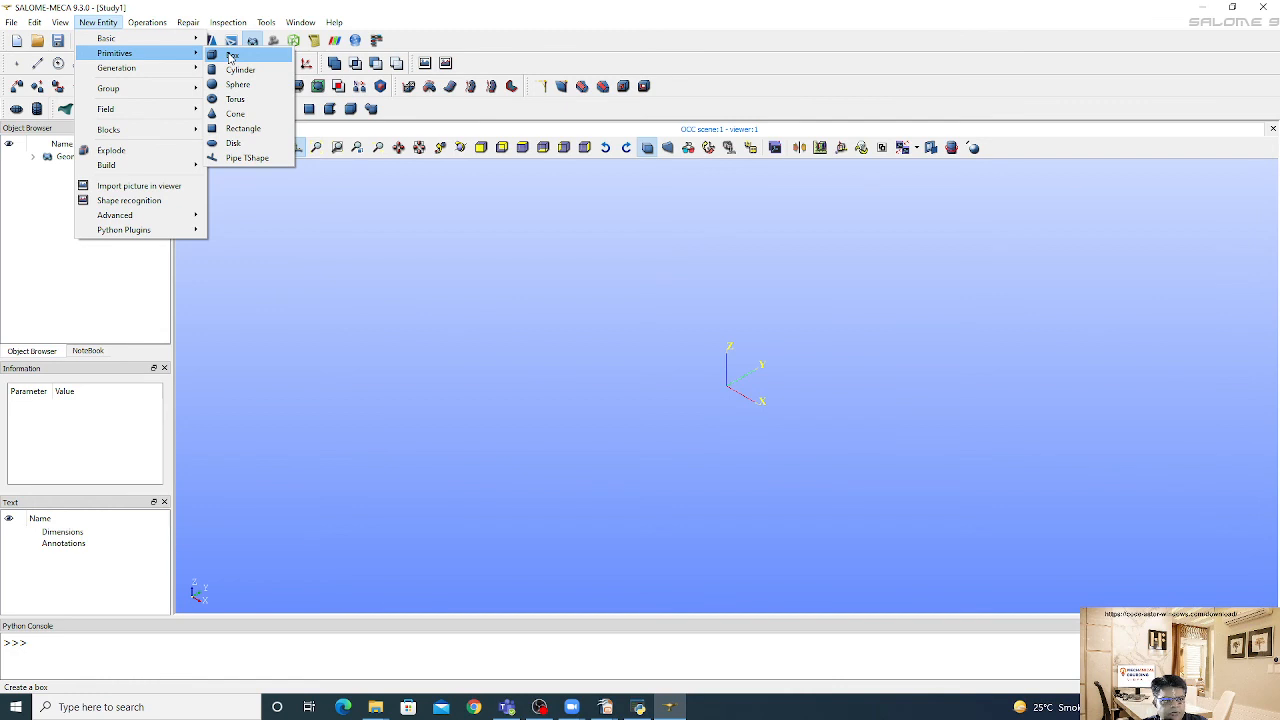
pyautogui.click(231, 55)
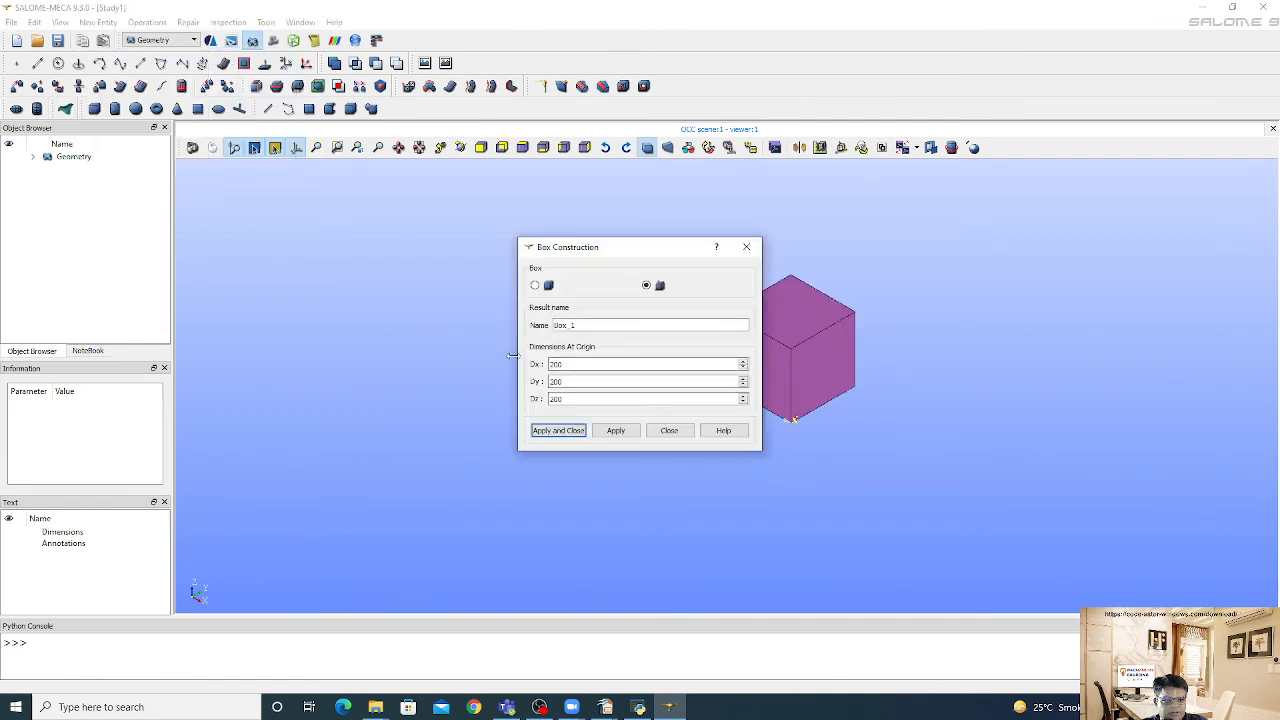
pyautogui.doubleClick(575, 381)
pyautogui.doubleClick(575, 399)
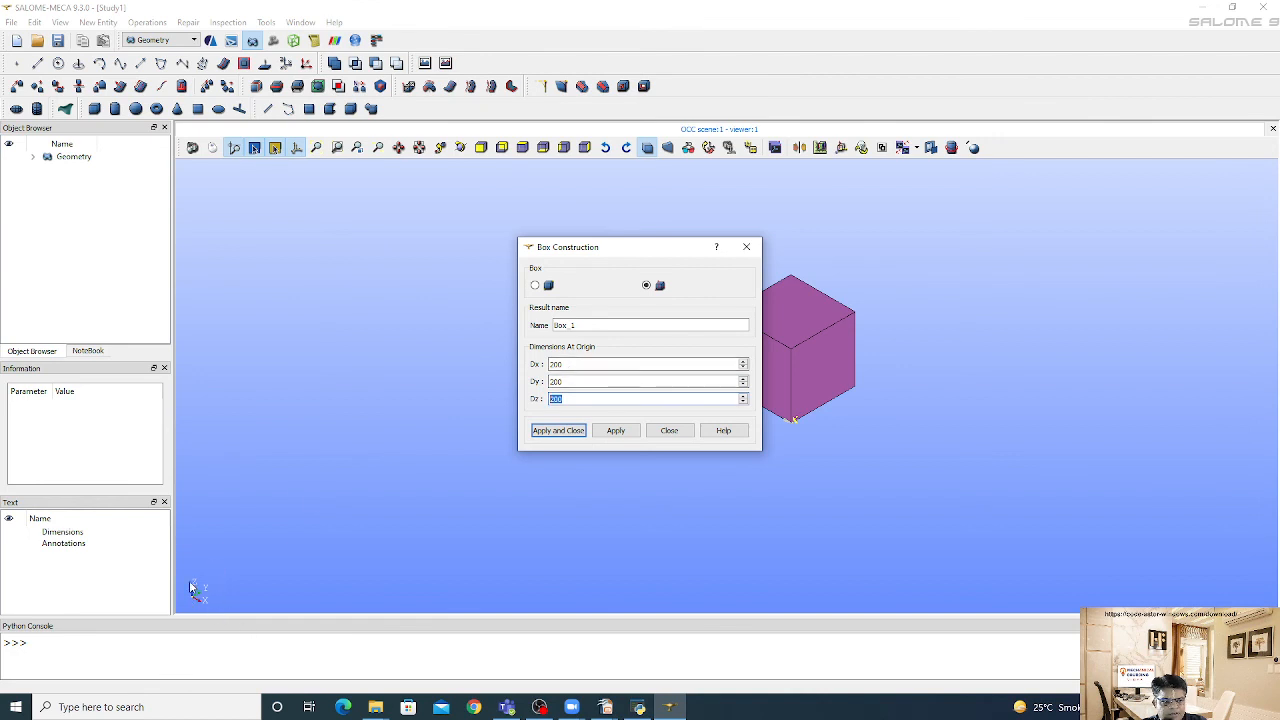
pyautogui.doubleClick(555, 381)
pyautogui.write('50')
pyautogui.doubleClick(556, 398)
pyautogui.write('50')
pyautogui.click(571, 435)
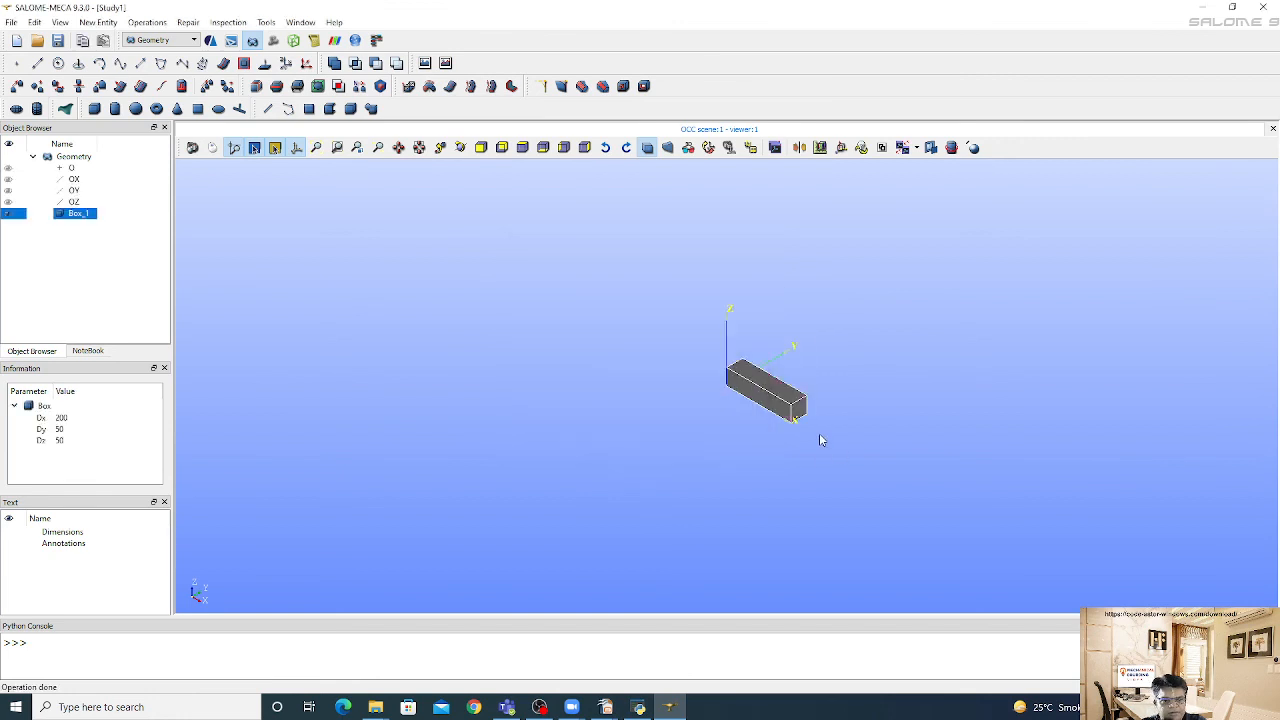
# Inspect the box from its end face and compare it with the support and load sketch in the OpenOffice Impress presentation
pyautogui.scroll(5, 820, 437)
pyautogui.scroll(-3, 874, 498)
pyautogui.keyDown('ctrl'); pyautogui.moveTo(750, 441); pyautogui.dragTo(629, 462, button='right'); pyautogui.keyUp('ctrl')
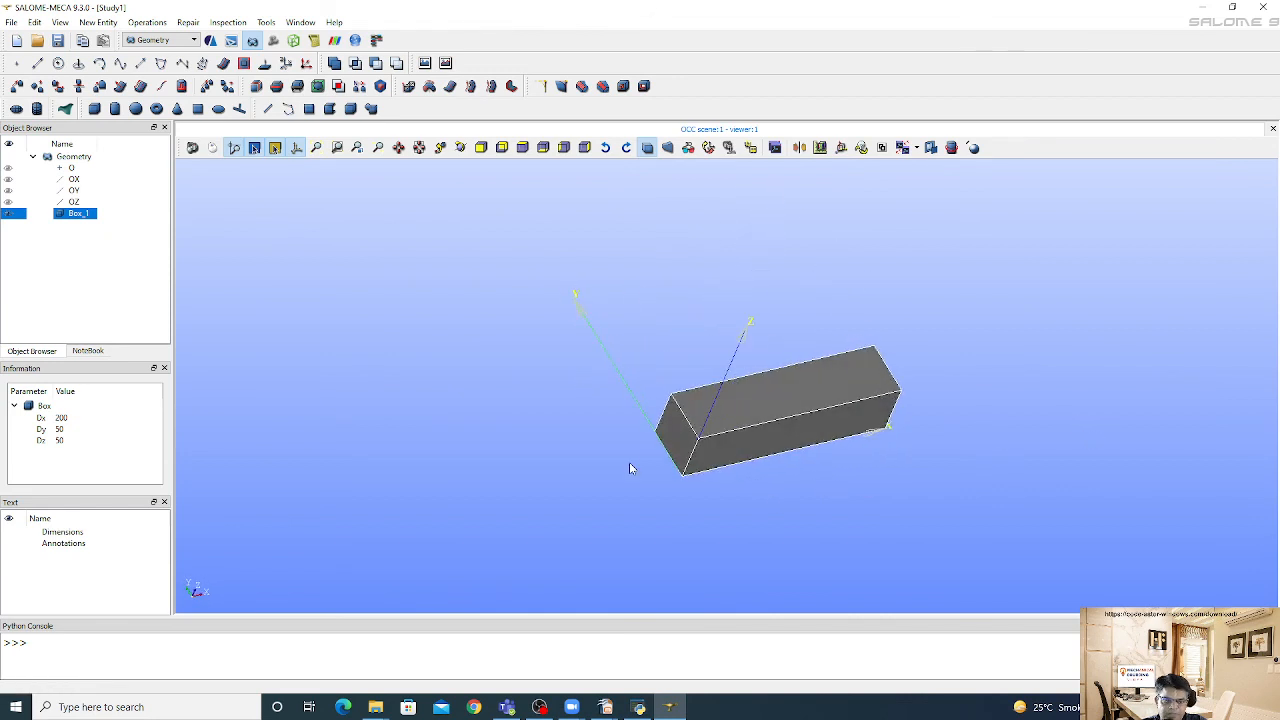
pyautogui.scroll(3, 629, 462)
pyautogui.moveTo(607, 708)
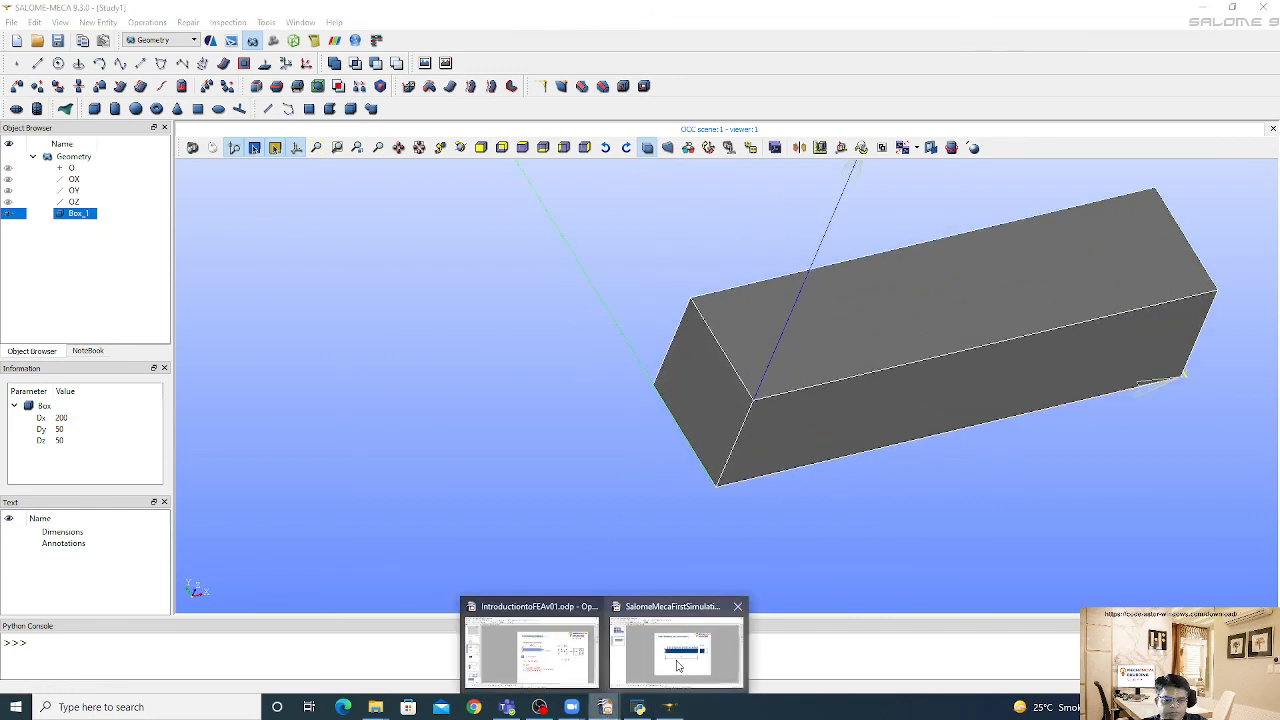
pyautogui.click(674, 658)
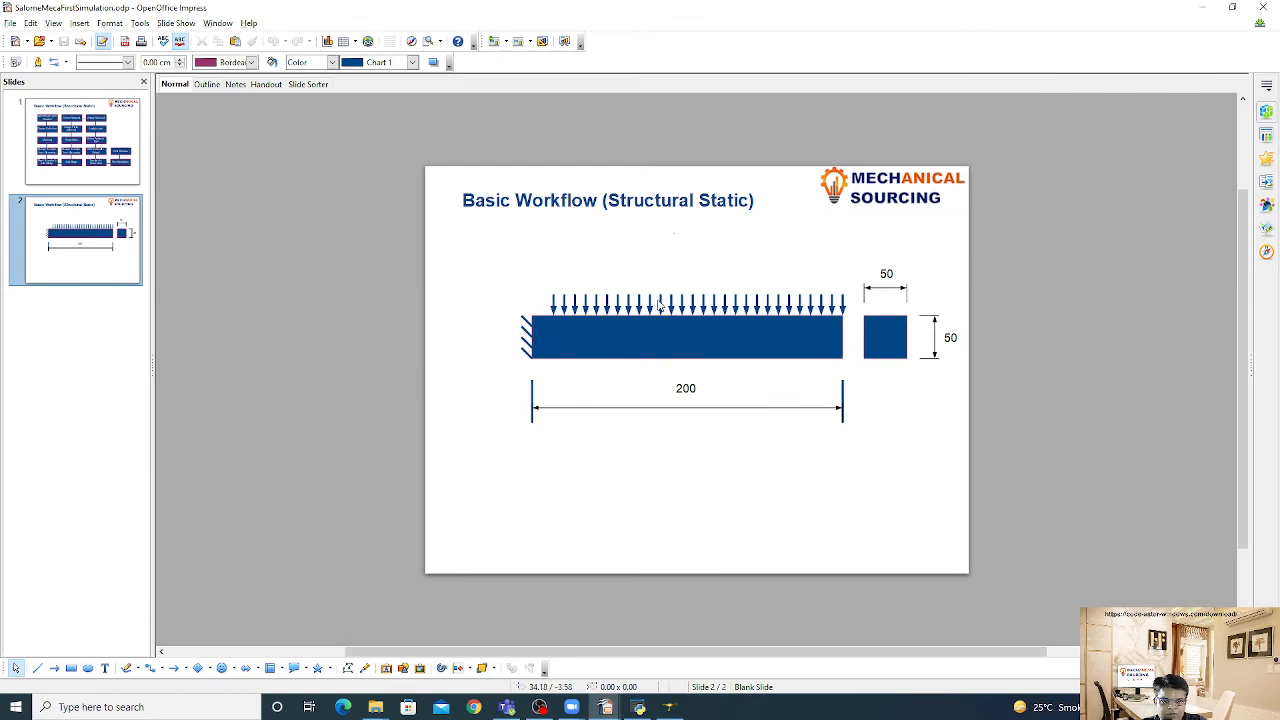
pyautogui.click(1202, 7)
pyautogui.moveTo(806, 352)
pyautogui.mouseDown()
pyautogui.moveTo(591, 306)
pyautogui.moveTo(793, 350)
pyautogui.mouseUp()
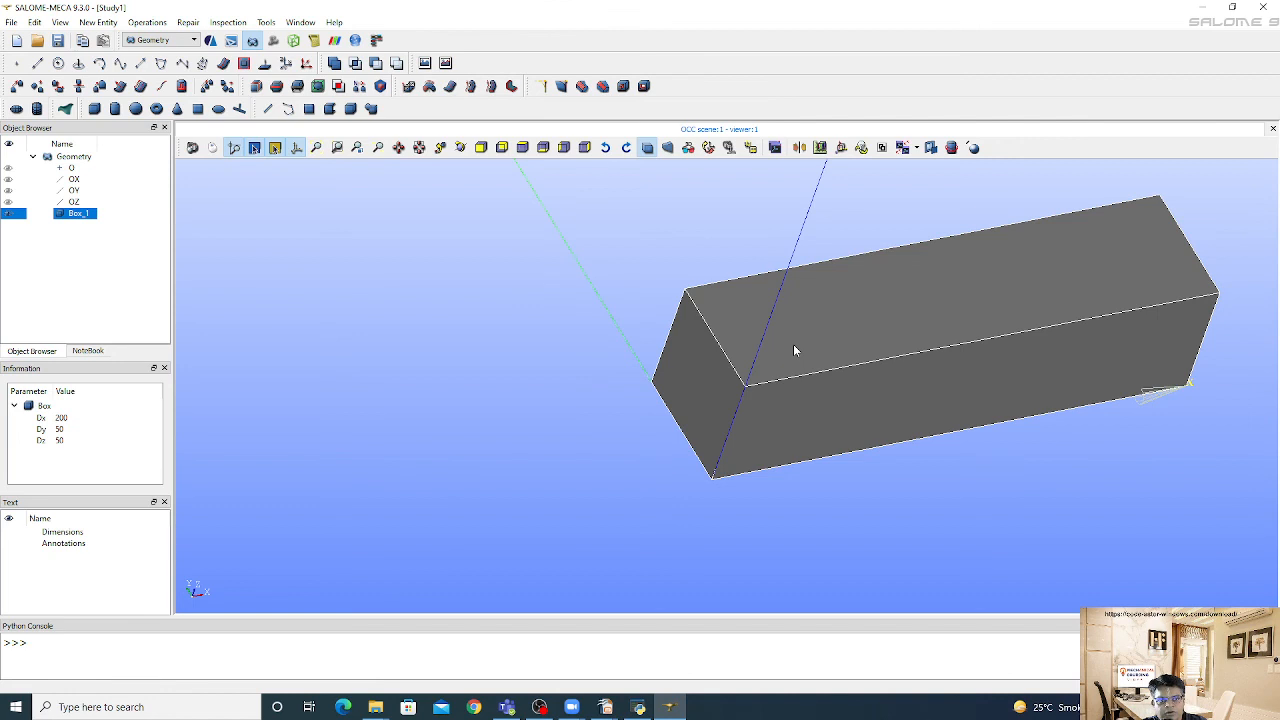
# Start a new geometry group with Box_1 as the main shape and name it fix
pyautogui.click(624, 324)
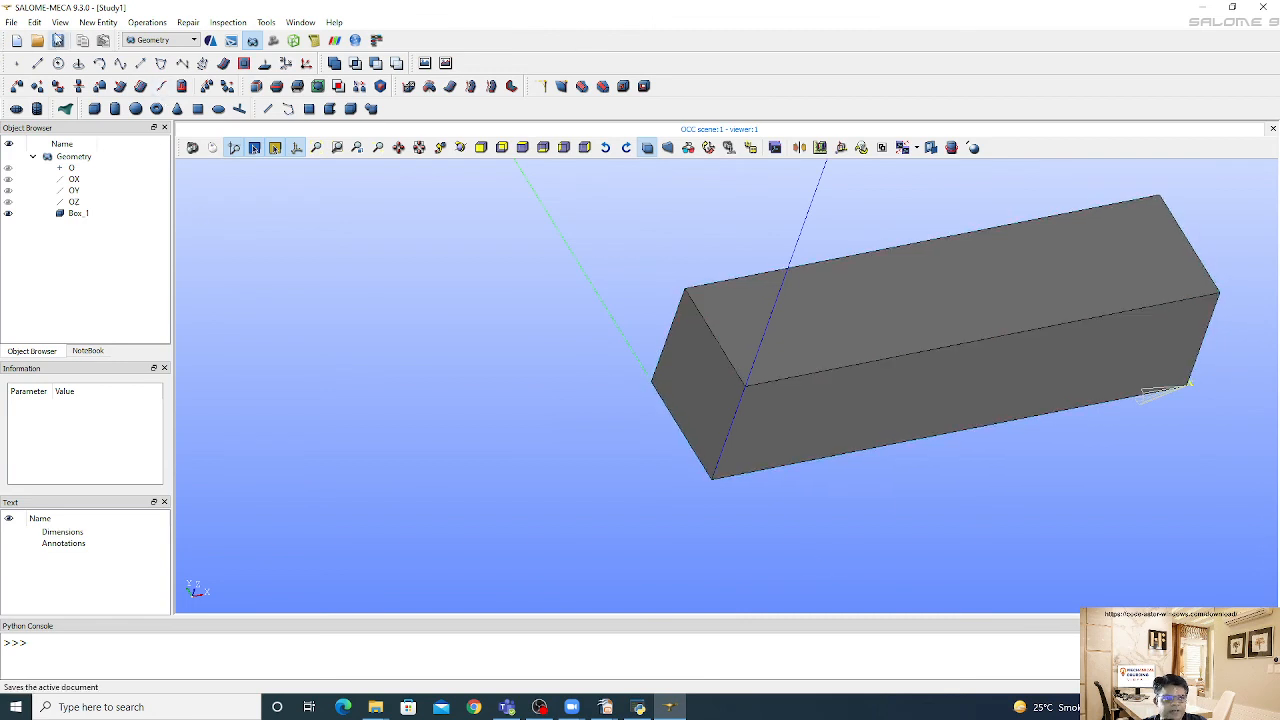
pyautogui.click(99, 22)
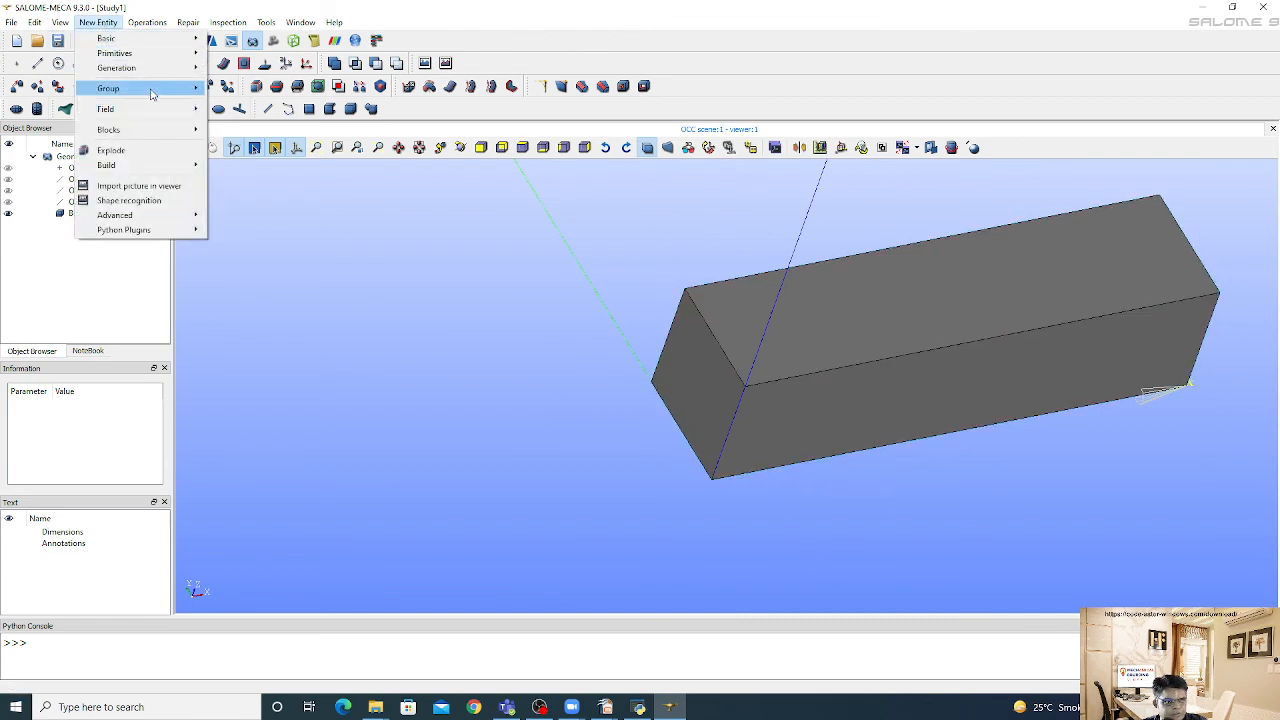
pyautogui.moveTo(155, 88)
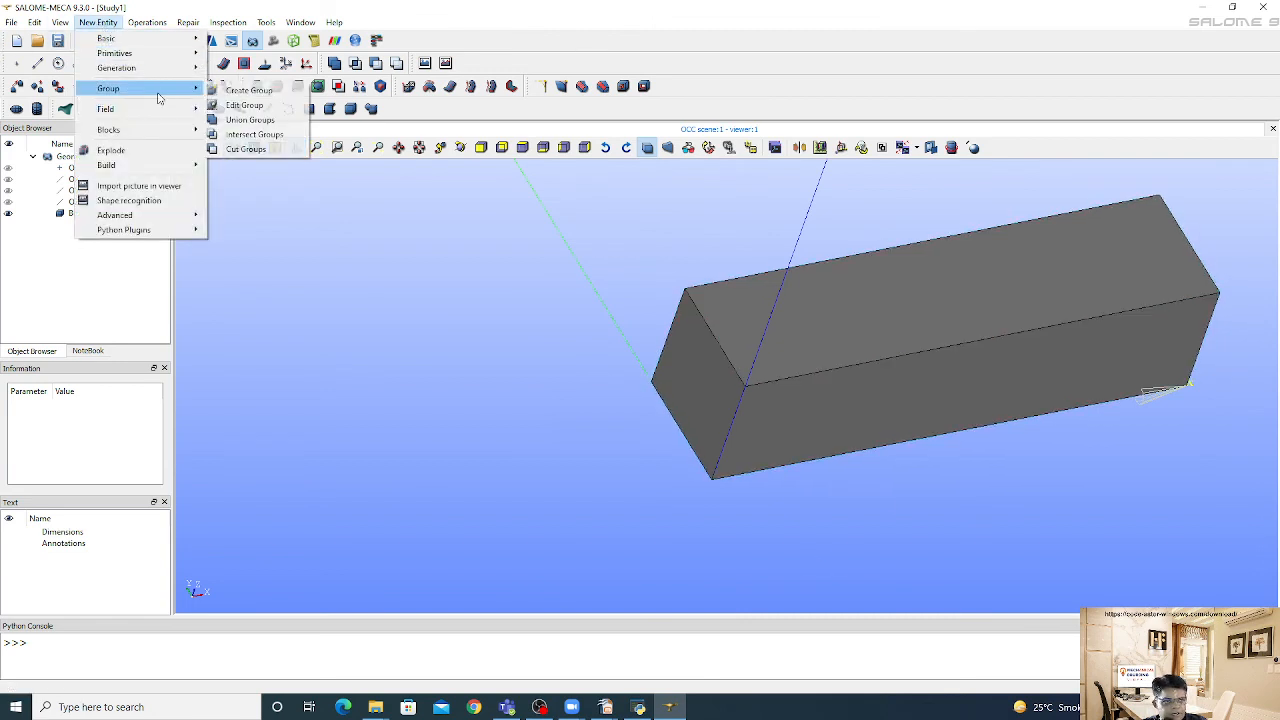
pyautogui.click(246, 90)
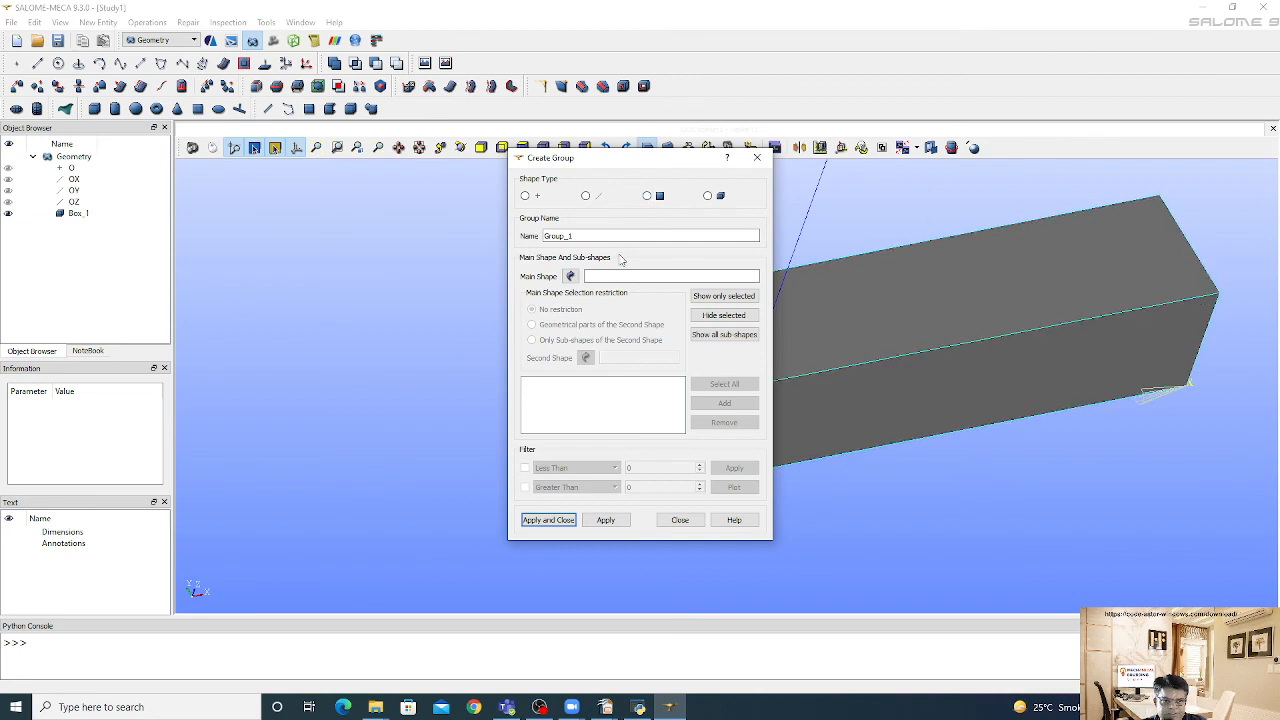
pyautogui.click(572, 279)
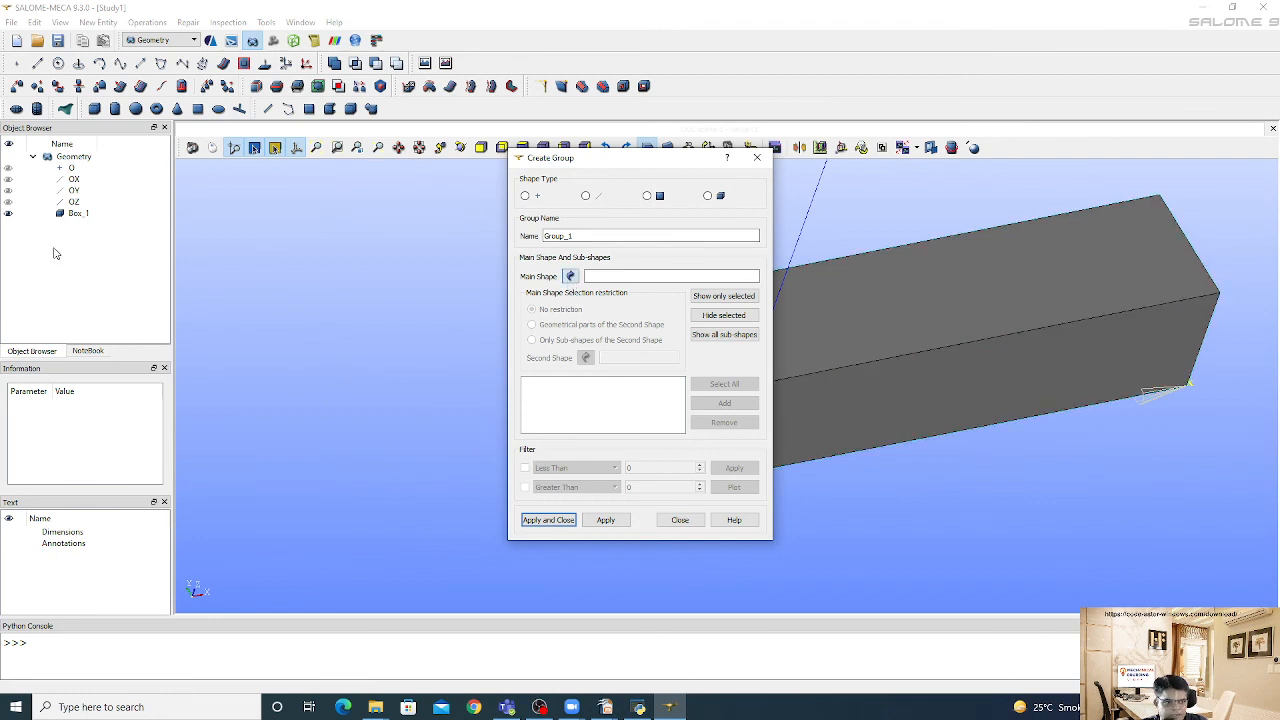
pyautogui.click(78, 214)
pyautogui.moveTo(589, 241); pyautogui.dragTo(503, 236)
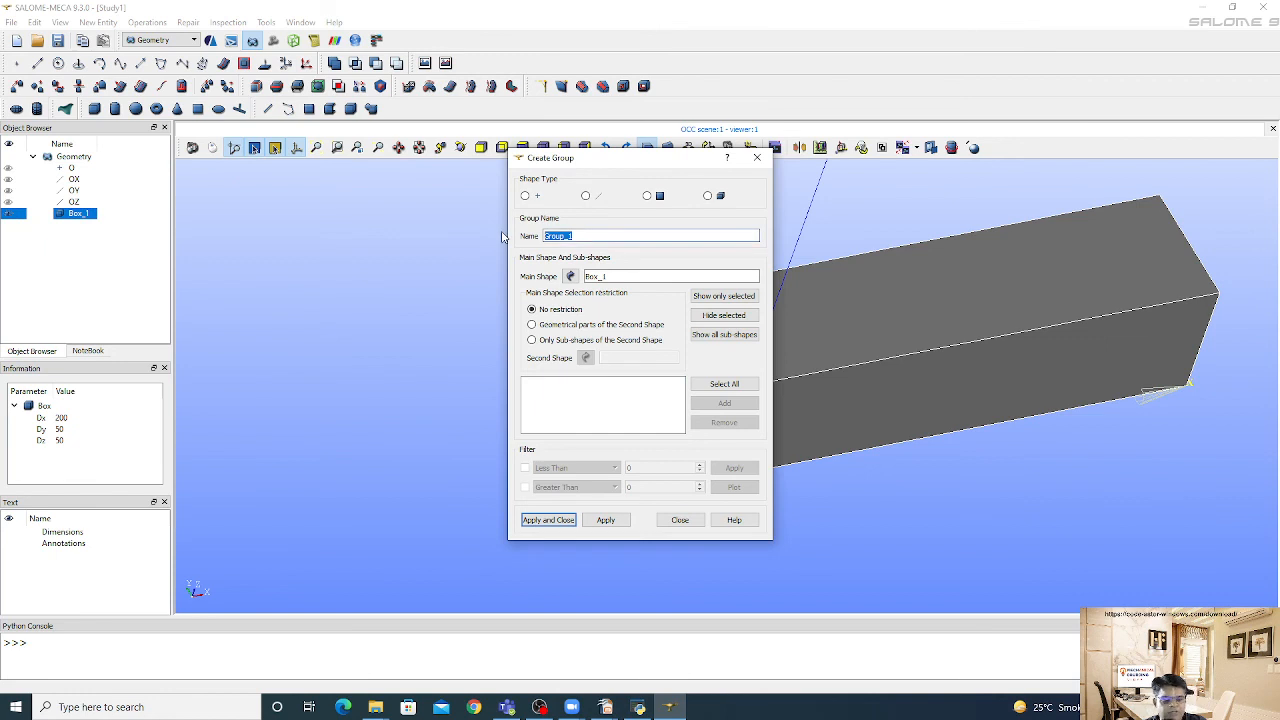
pyautogui.write('fix')
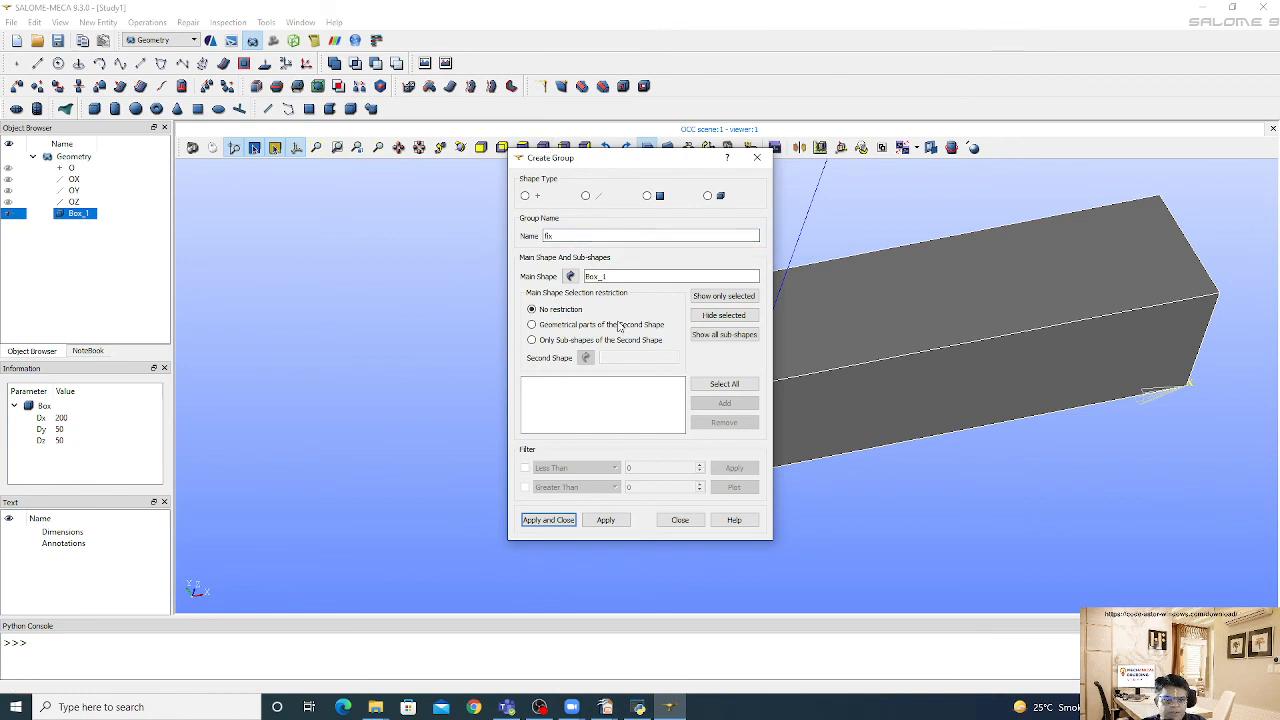
# Set the fix group's shape type to face, add the box's end face at the origin, and create the group
pyautogui.scroll(-5, 973, 289)
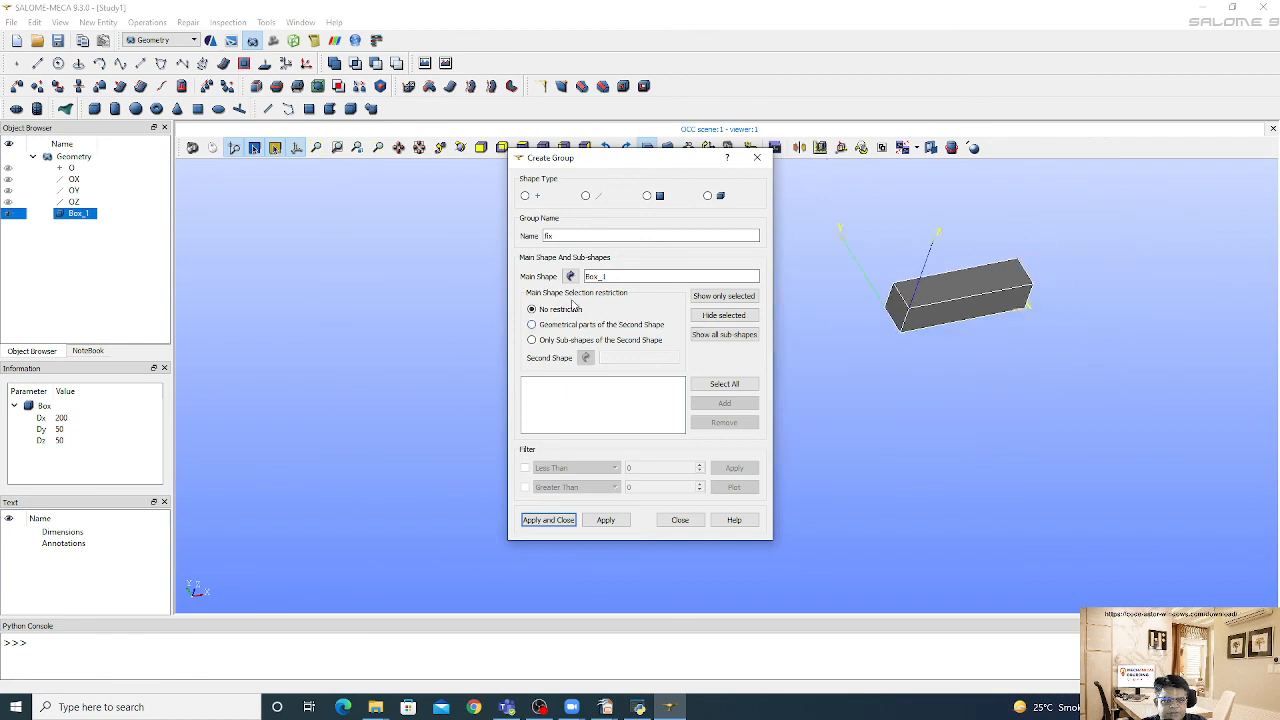
pyautogui.scroll(5, 934, 290)
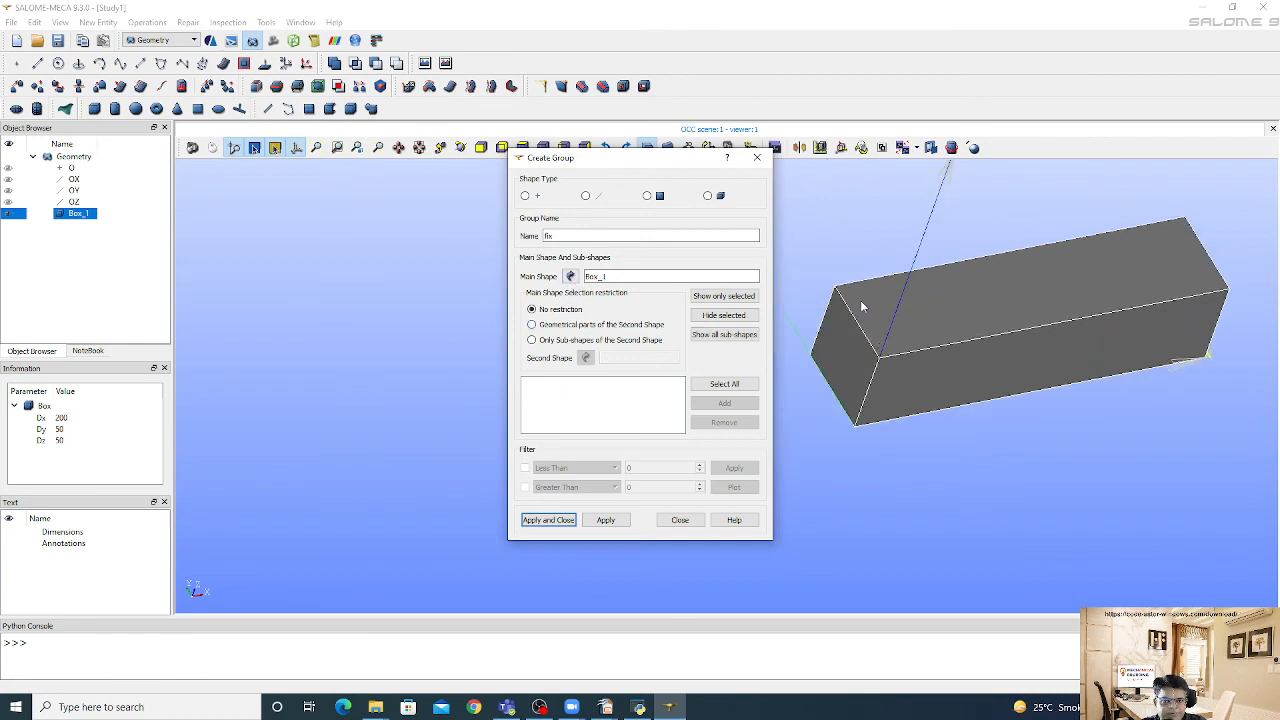
pyautogui.click(647, 197)
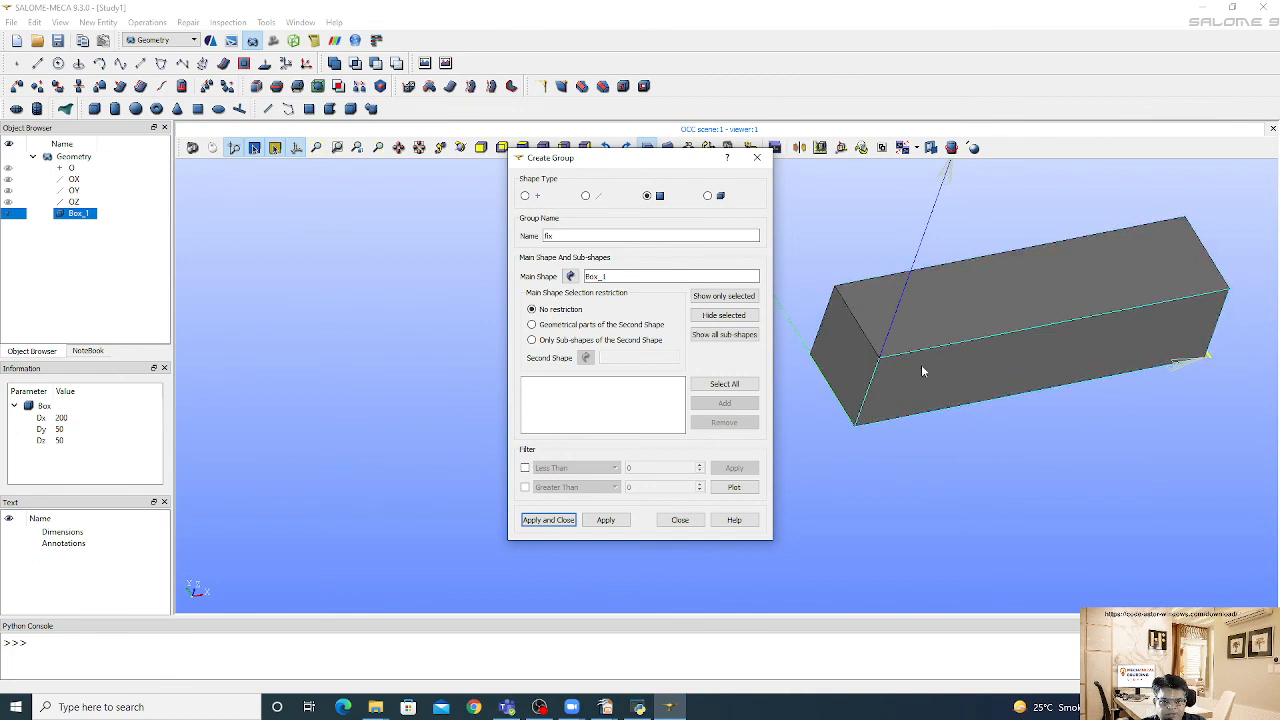
pyautogui.click(861, 380)
pyautogui.click(724, 403)
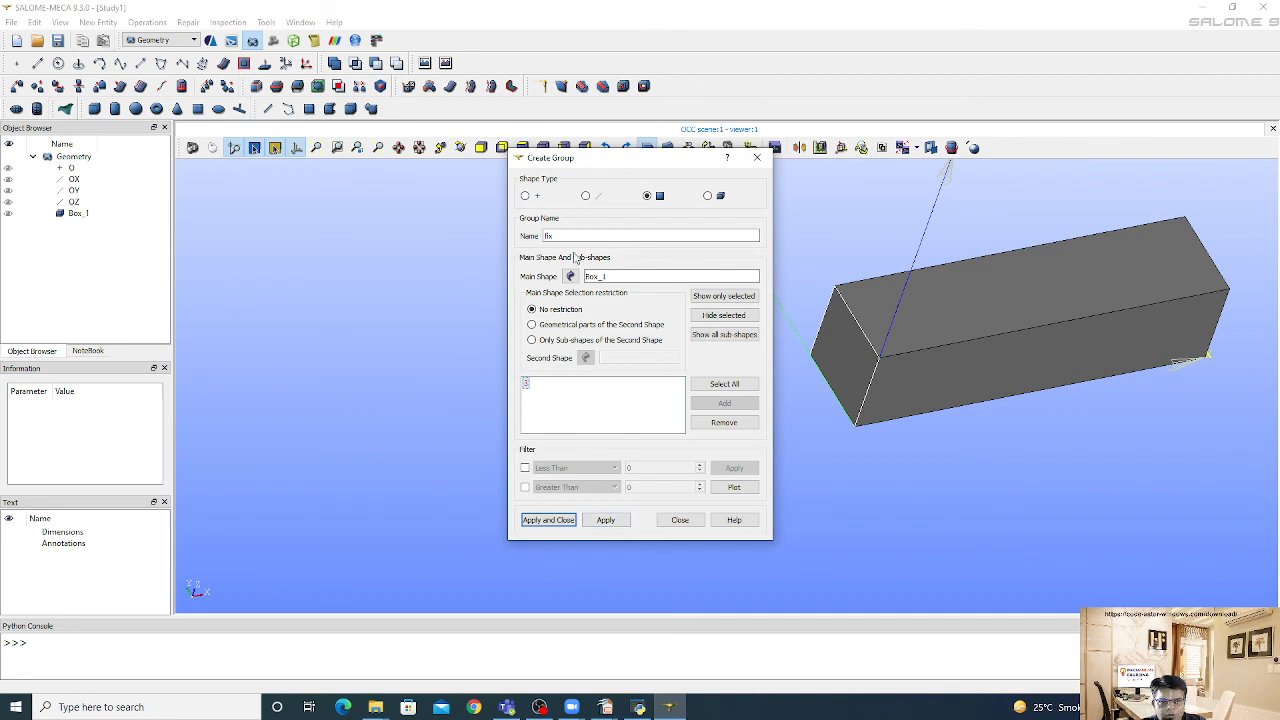
pyautogui.click(606, 520)
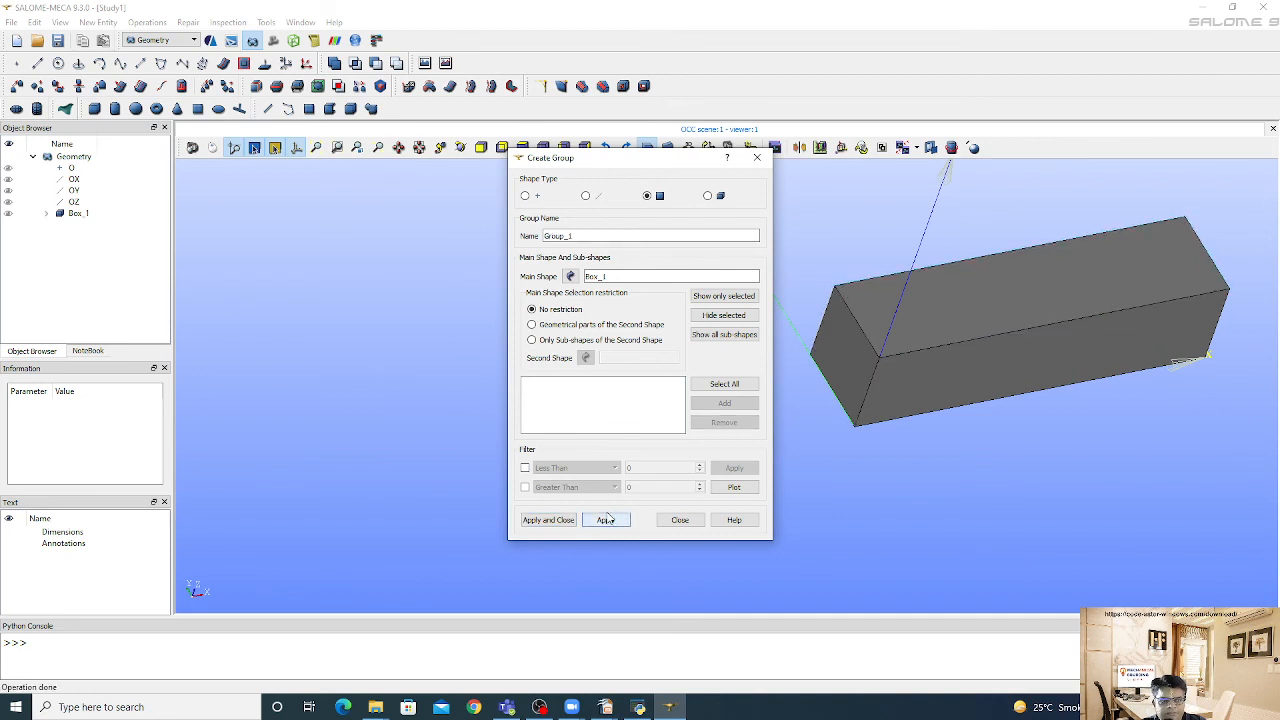
# Create a face group named force on Box_1 containing the box's long upper face
pyautogui.click(907, 283)
pyautogui.moveTo(604, 237); pyautogui.dragTo(418, 227)
pyautogui.write('force')
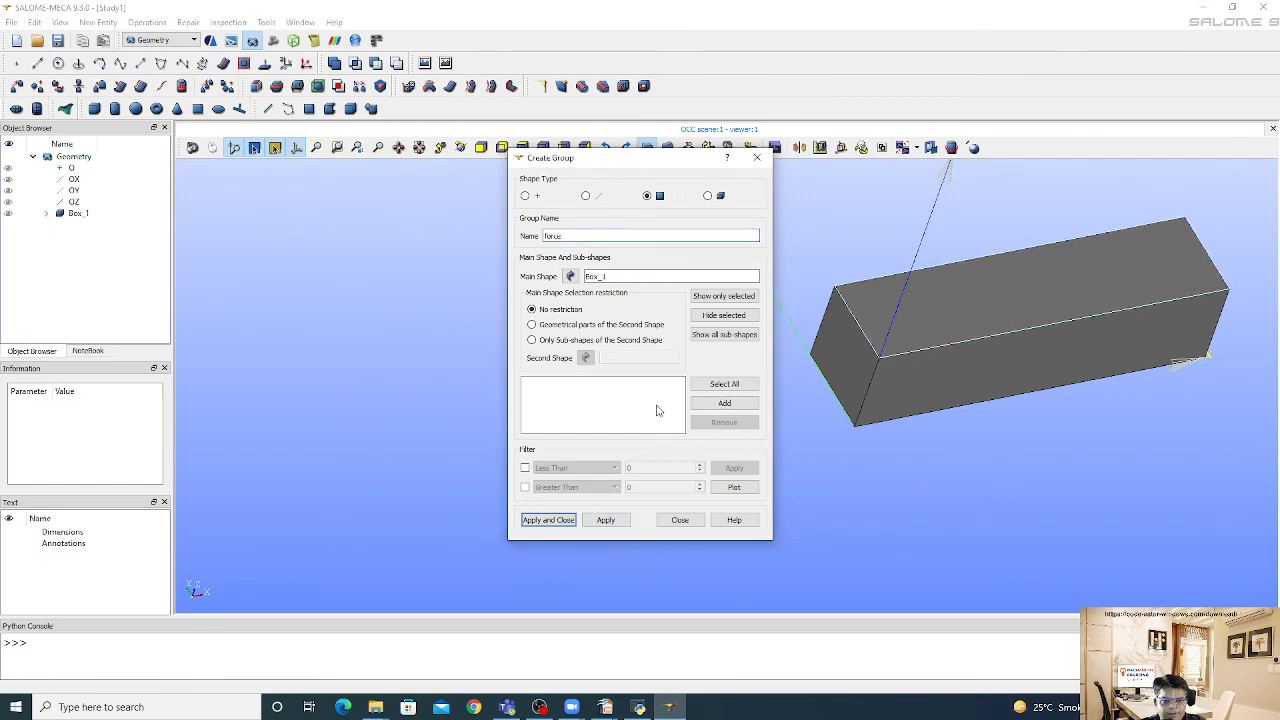
pyautogui.click(724, 402)
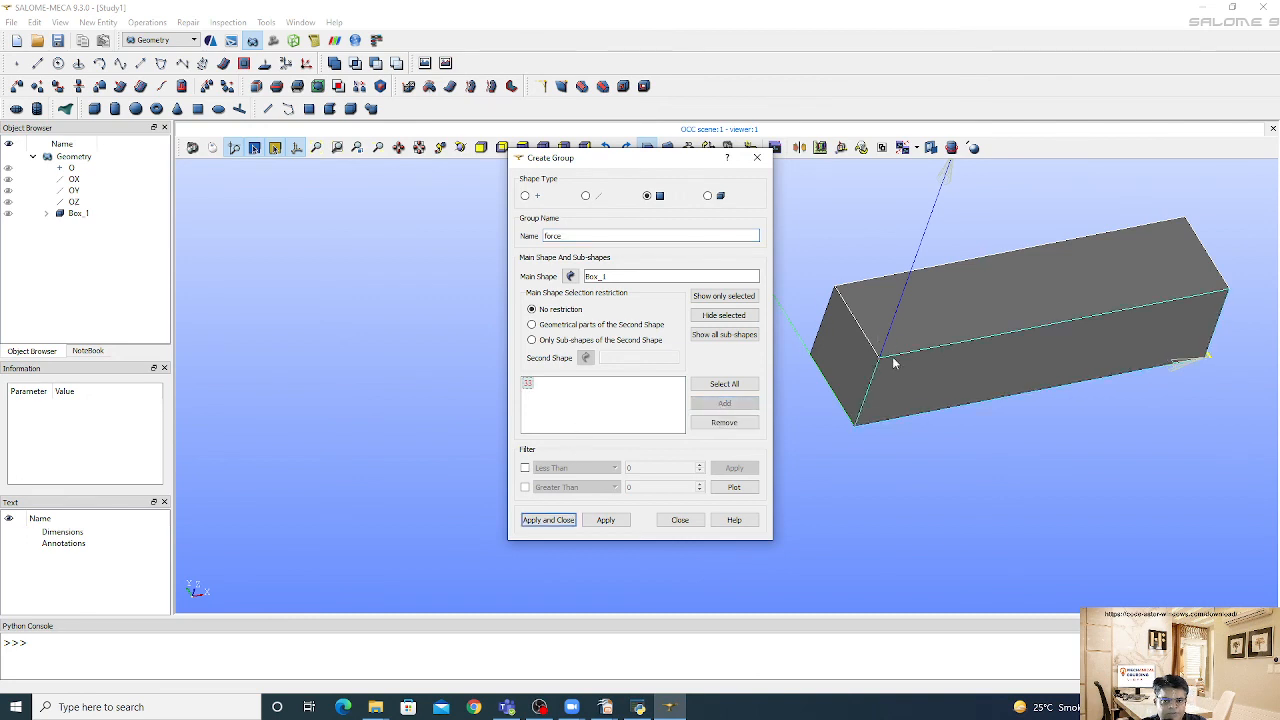
pyautogui.doubleClick(566, 237)
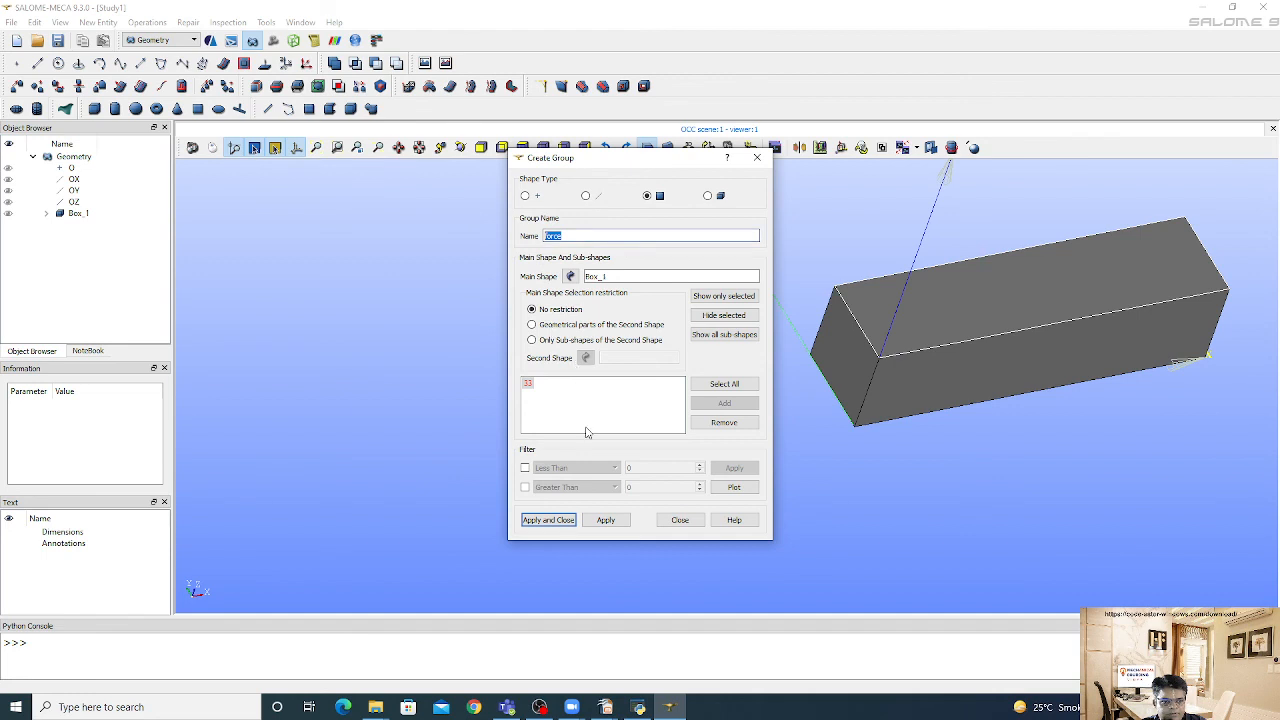
pyautogui.click(556, 521)
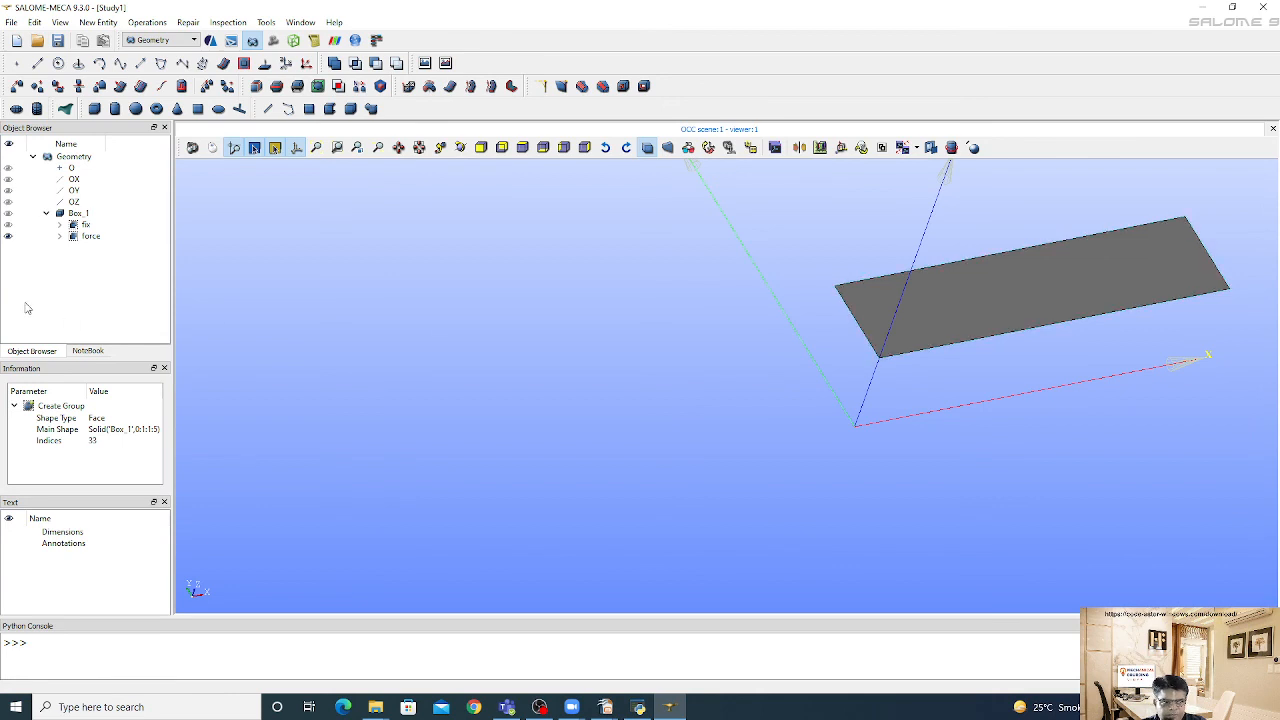
# Show the fix group and the whole Box_1 solid in the viewer
pyautogui.click(10, 227)
pyautogui.click(8, 213)
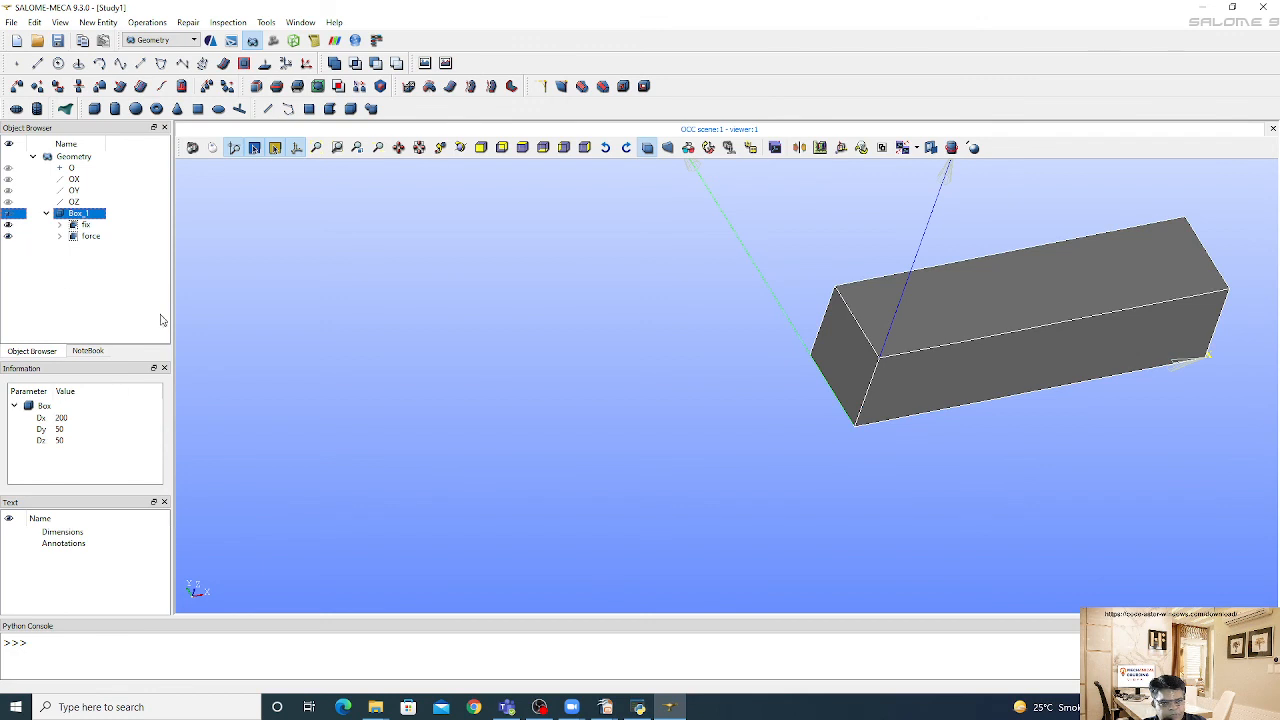
# Check the fix group's face against the Box_1 solid by showing and hiding each, leaving Box_1 displayed
pyautogui.scroll(3, 916, 377)
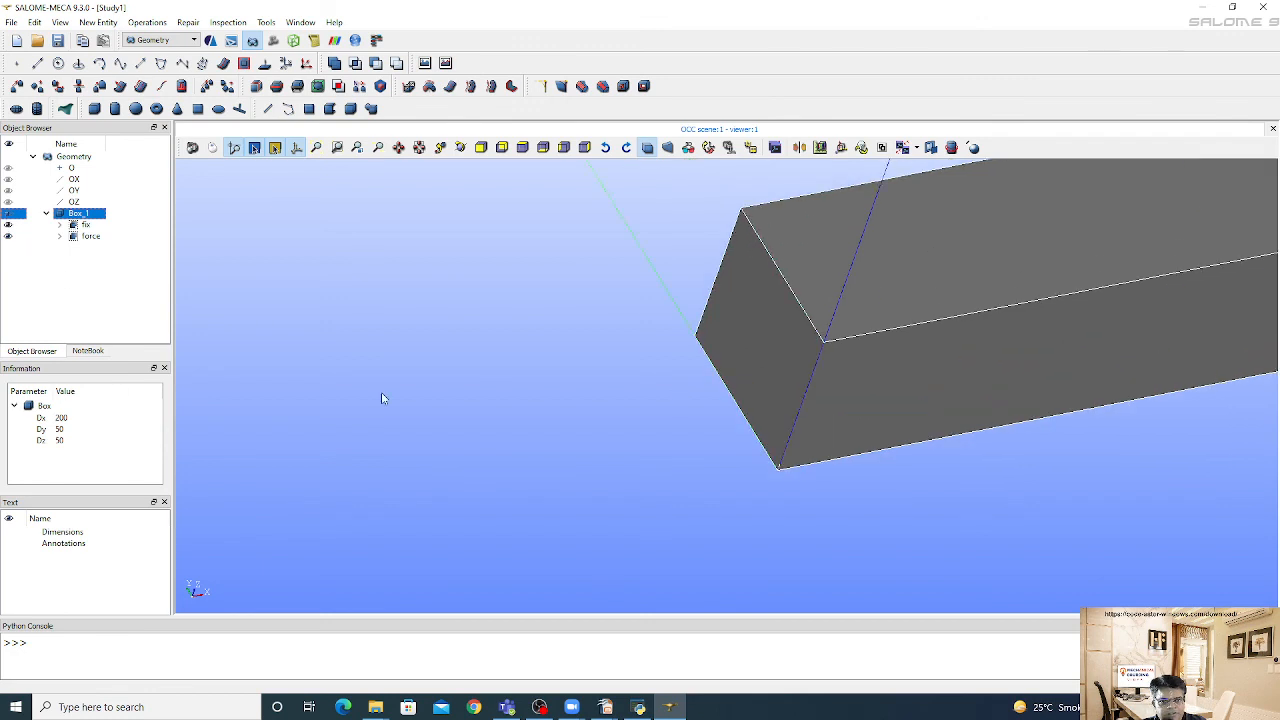
pyautogui.click(8, 225)
pyautogui.click(8, 214)
pyautogui.click(9, 226)
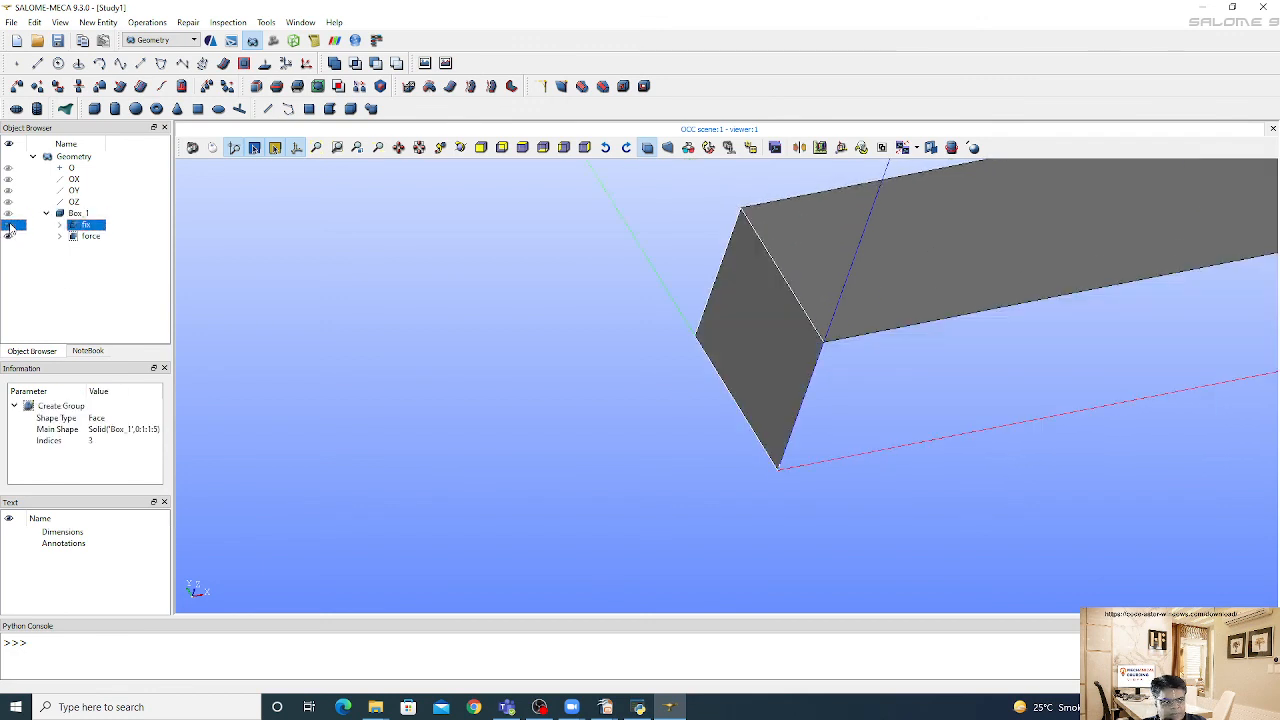
pyautogui.click(10, 215)
pyautogui.scroll(-5, 606, 338)
pyautogui.scroll(4, 680, 314)
pyautogui.keyDown('ctrl'); pyautogui.moveTo(803, 315); pyautogui.dragTo(466, 298, button='right'); pyautogui.keyUp('ctrl')
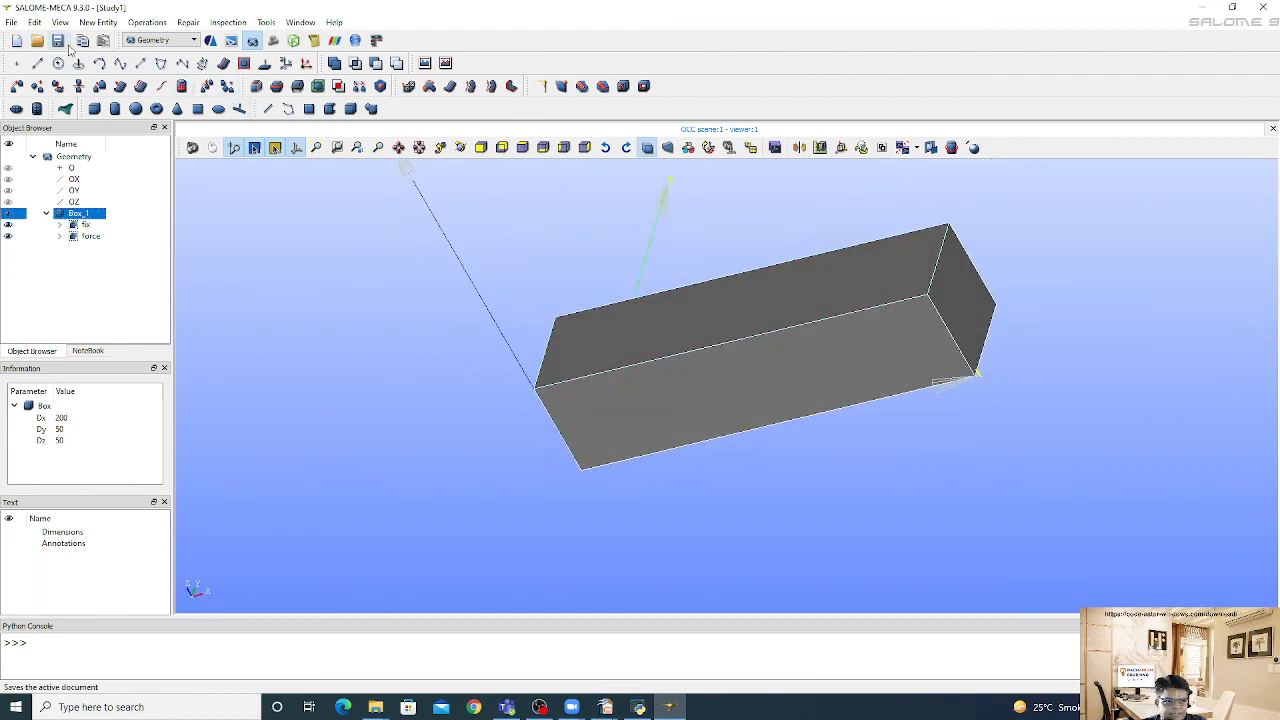
# Save the study as static in the WORK folder
pyautogui.click(58, 40)
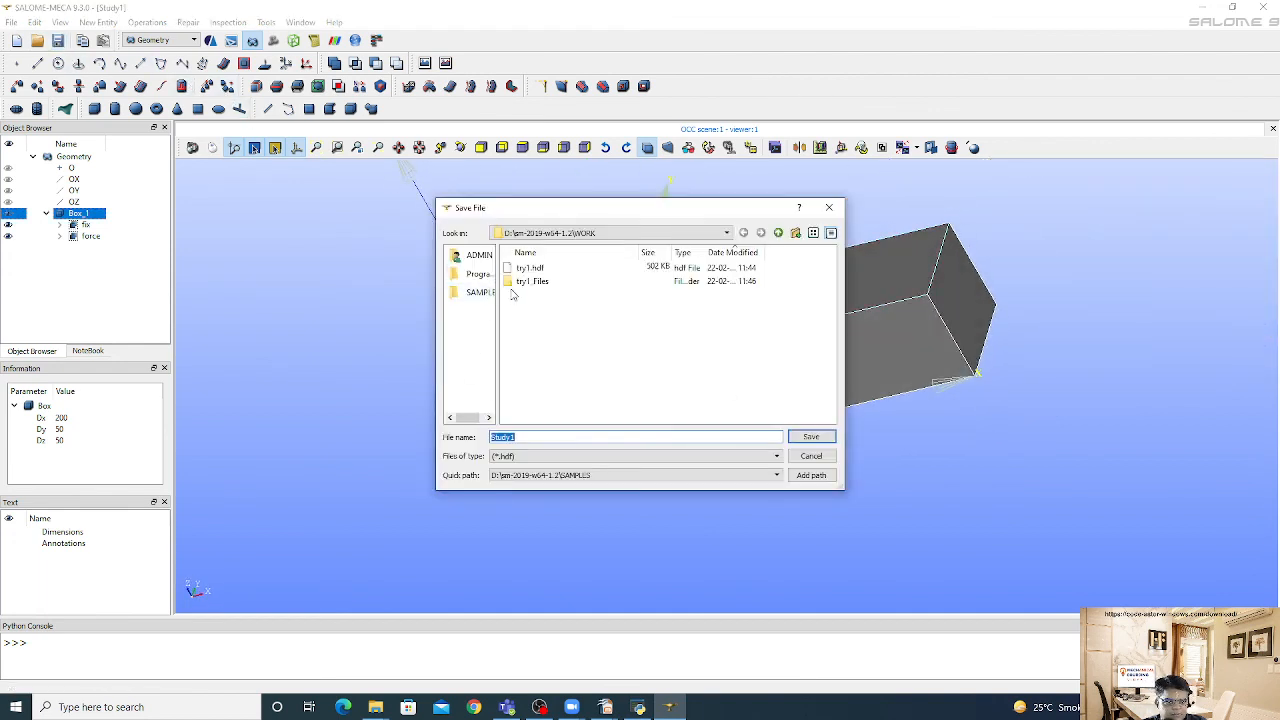
pyautogui.click(528, 270)
pyautogui.click(559, 440)
pyautogui.hotkey('ctrl', 'a')
pyautogui.write('stat')
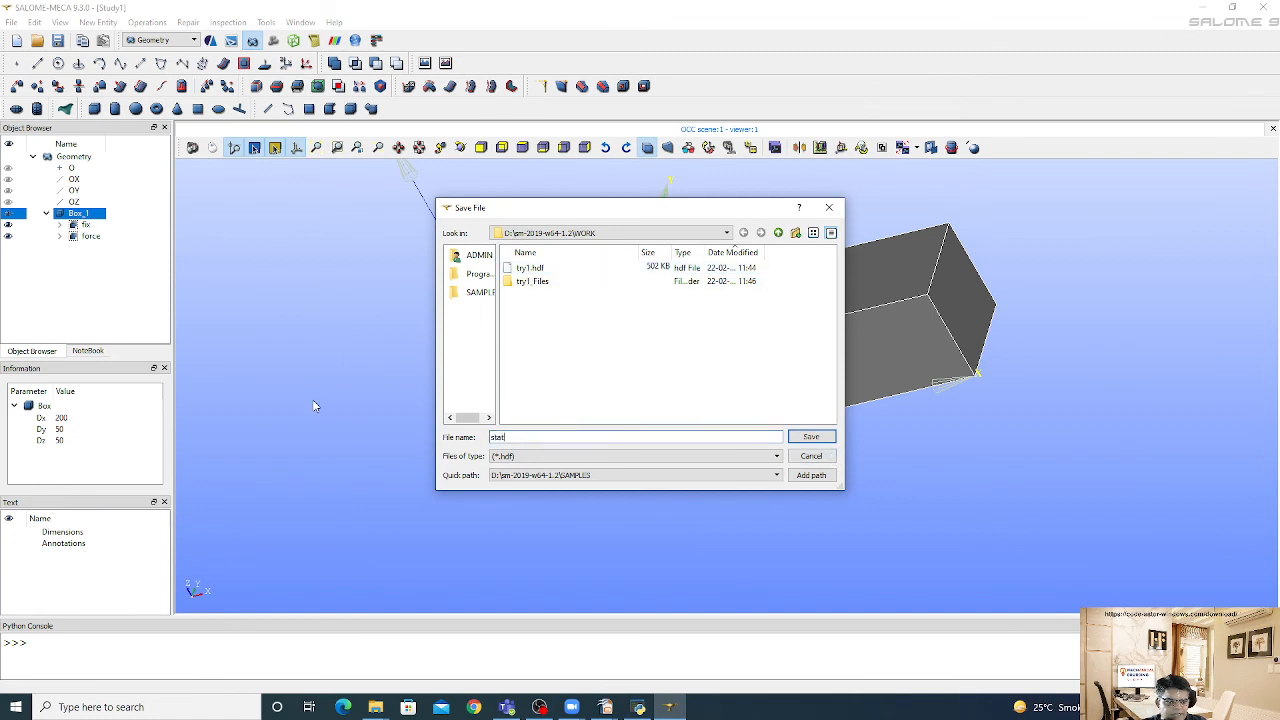
pyautogui.write('ic')
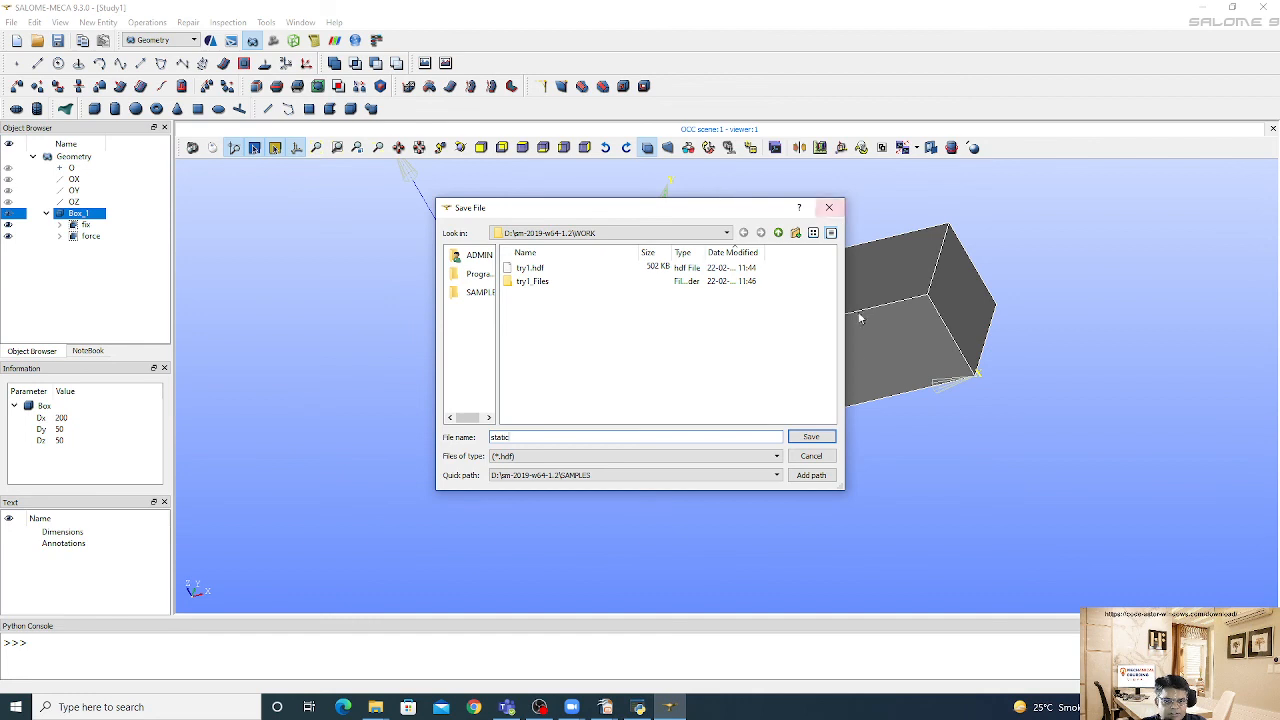
pyautogui.click(818, 440)
pyautogui.scroll(4, 686, 356)
pyautogui.keyDown('ctrl'); pyautogui.moveTo(690, 357); pyautogui.dragTo(866, 381, button='right'); pyautogui.keyUp('ctrl')
pyautogui.scroll(-6, 414, 395)
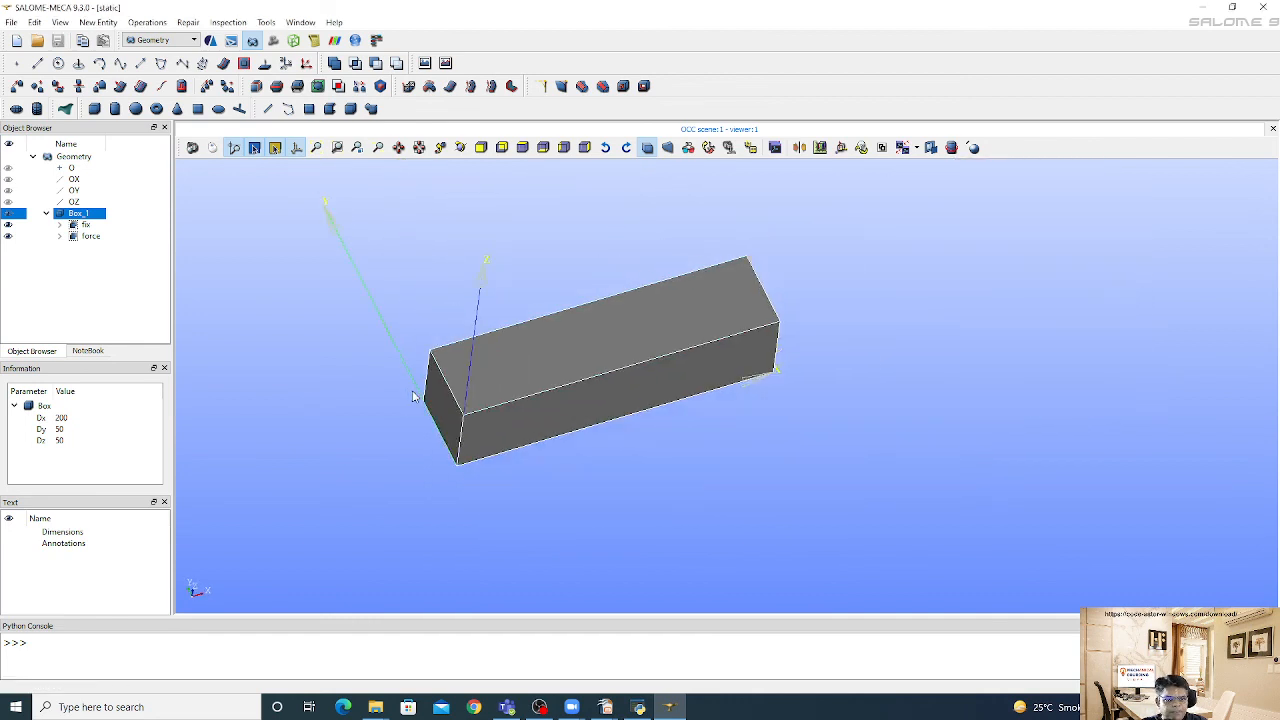
pyautogui.scroll(2, 414, 395)
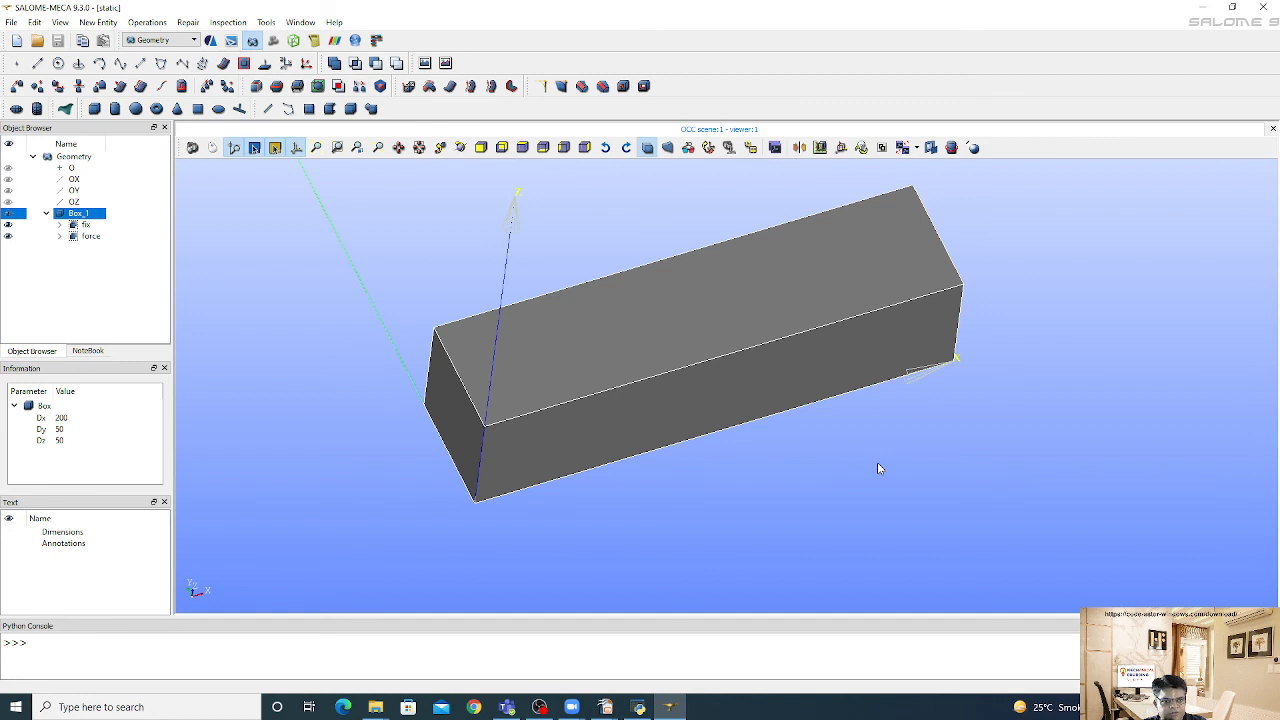
# Switch to the Mesh module and create Mesh_1 on Box_1 with the 3D Automatic Hexahedralization hypothesis set and its default settings
pyautogui.click(165, 40)
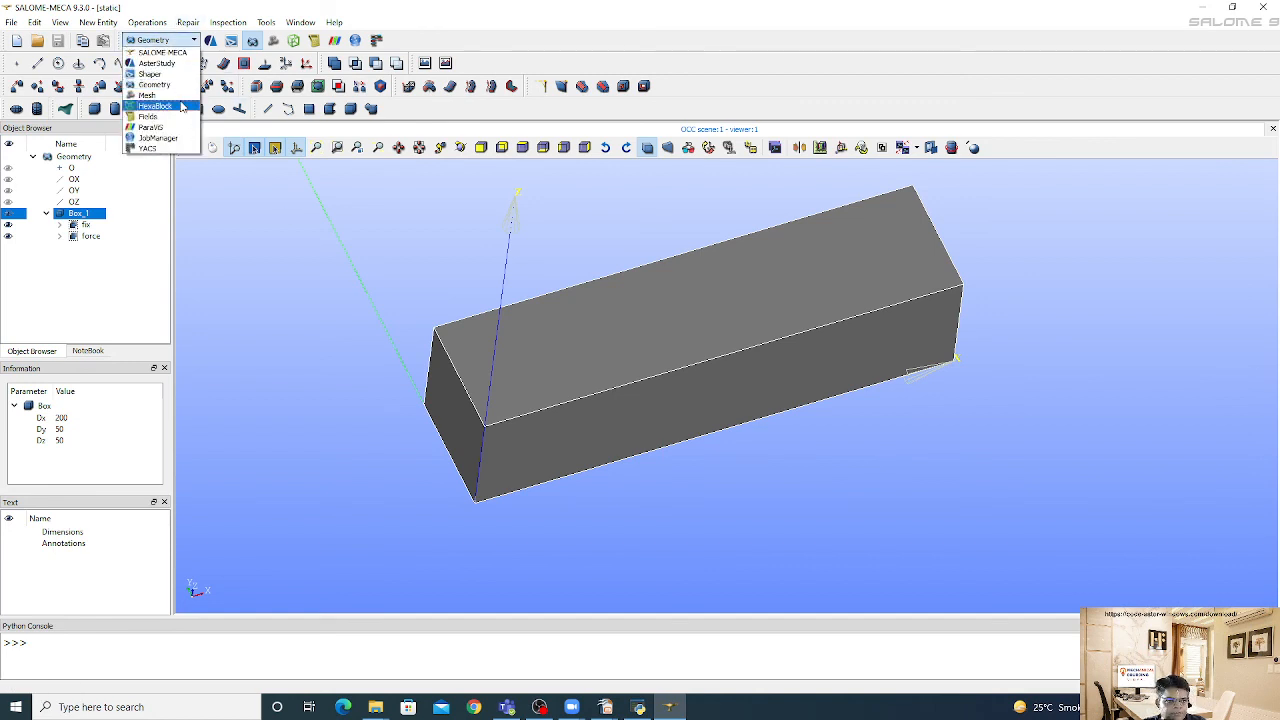
pyautogui.click(150, 95)
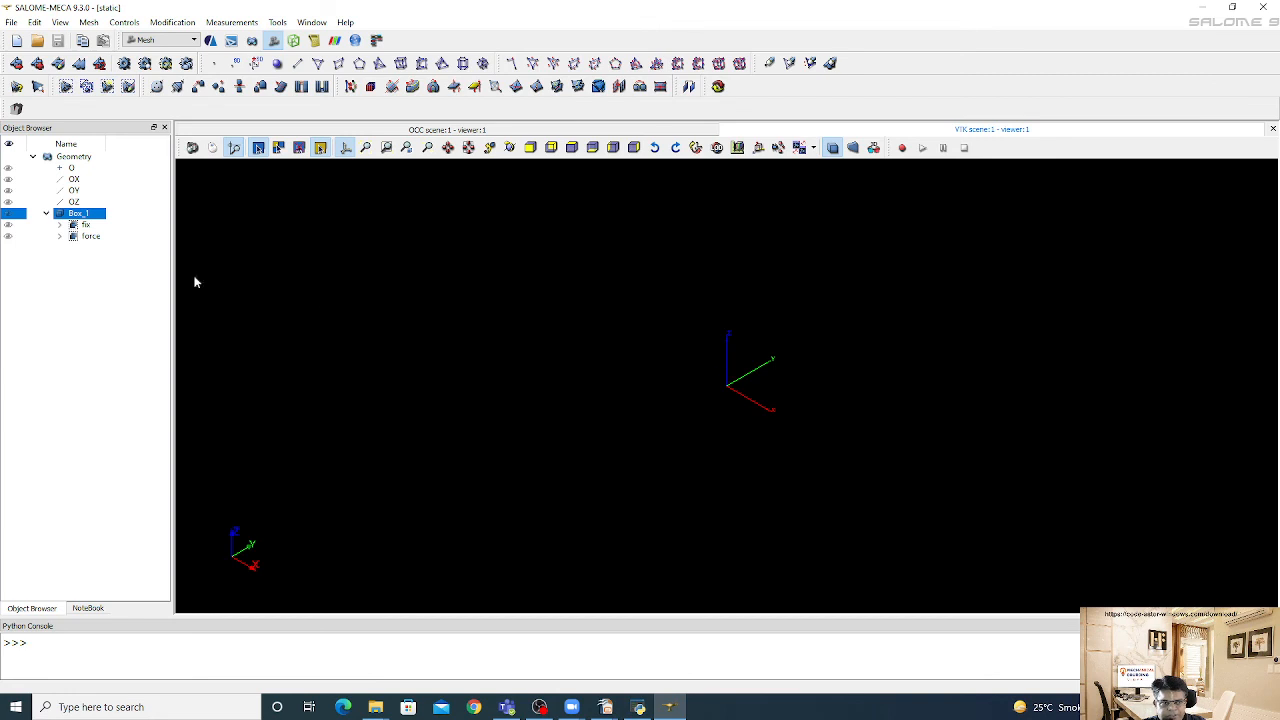
pyautogui.click(89, 22)
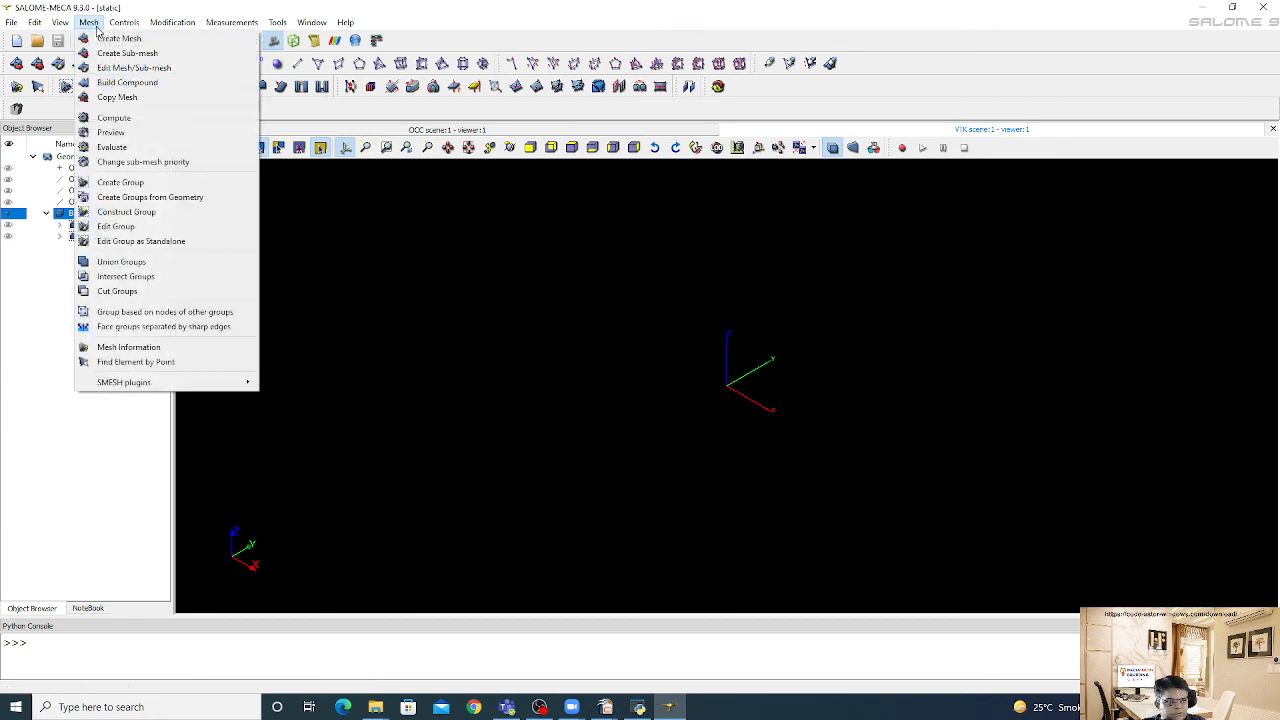
pyautogui.click(119, 38)
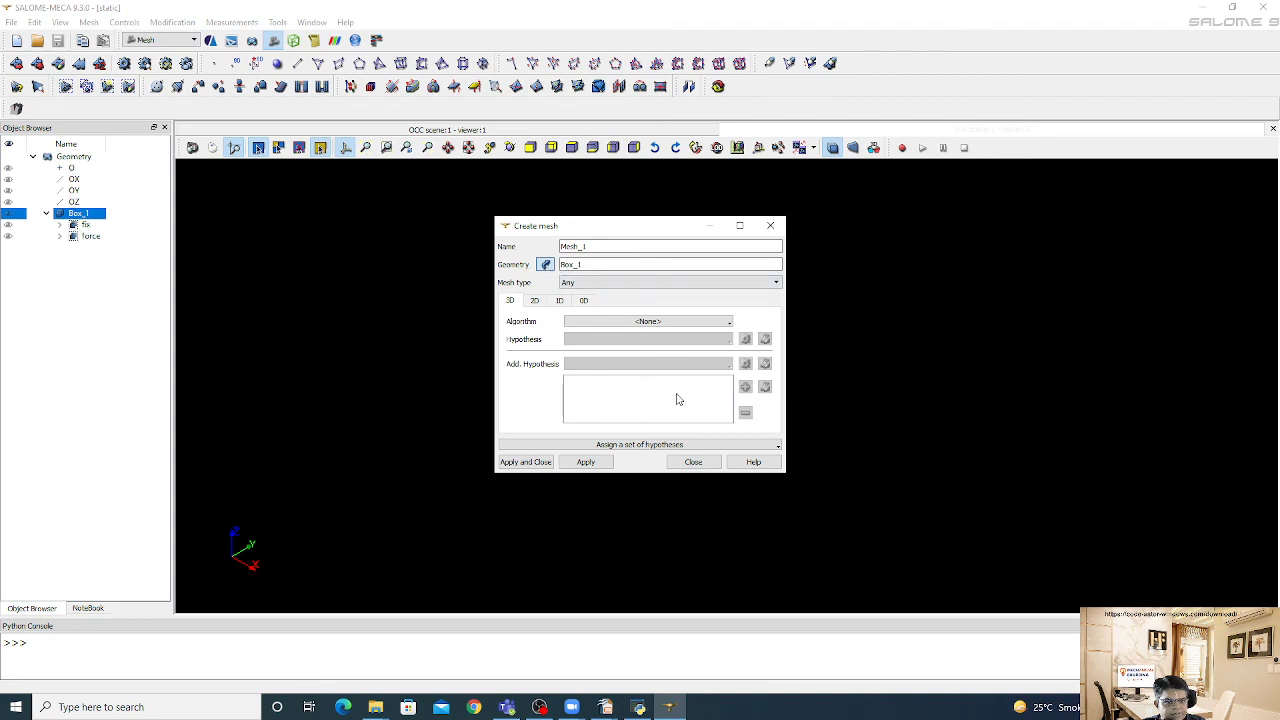
pyautogui.click(648, 445)
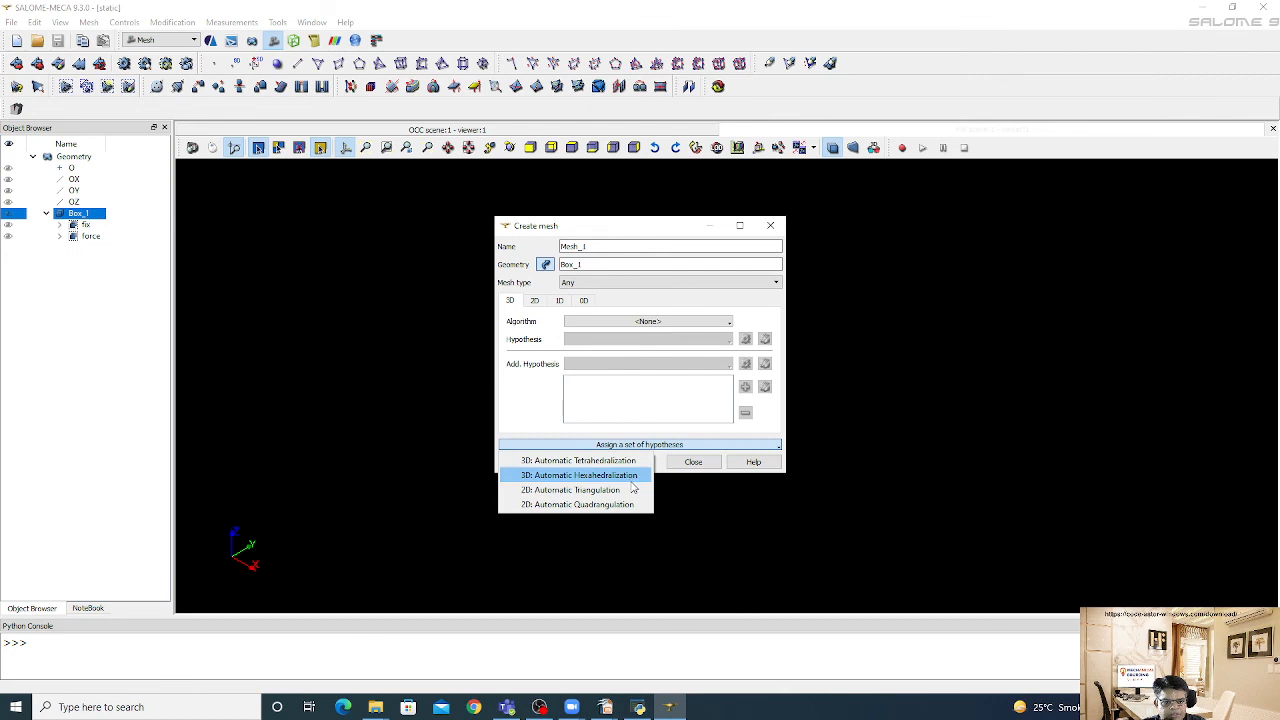
pyautogui.click(630, 478)
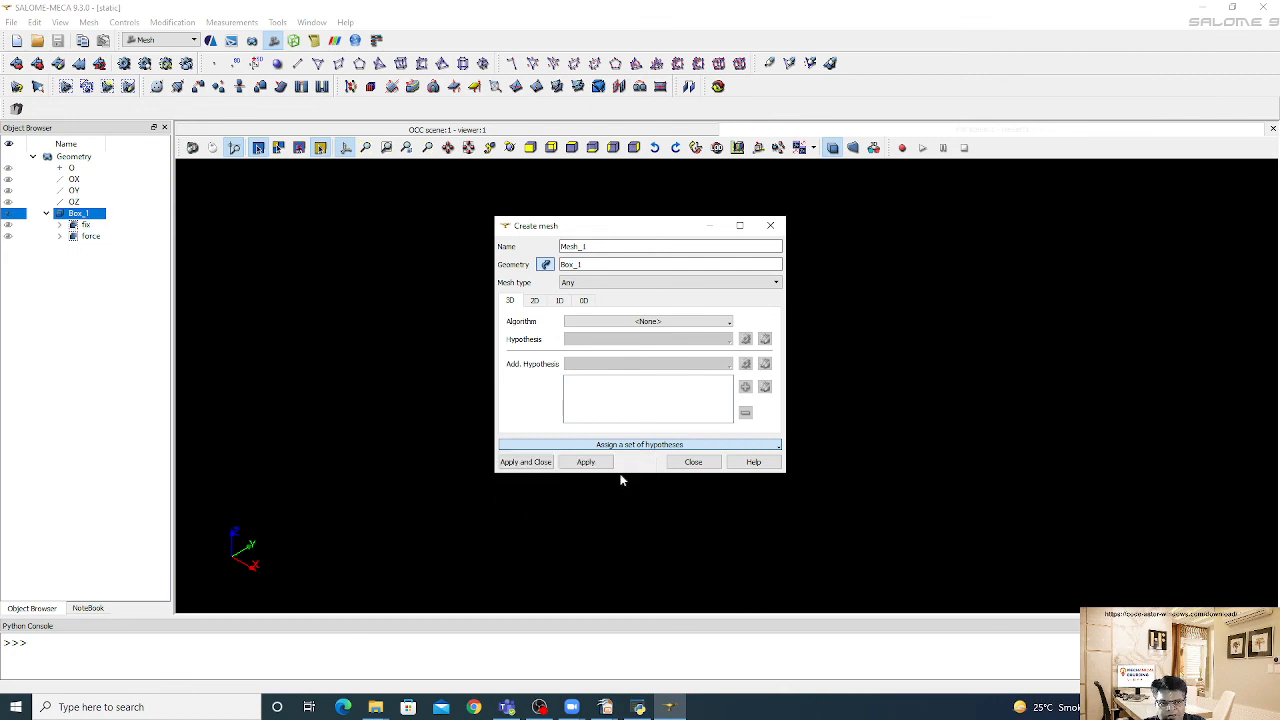
pyautogui.click(512, 401)
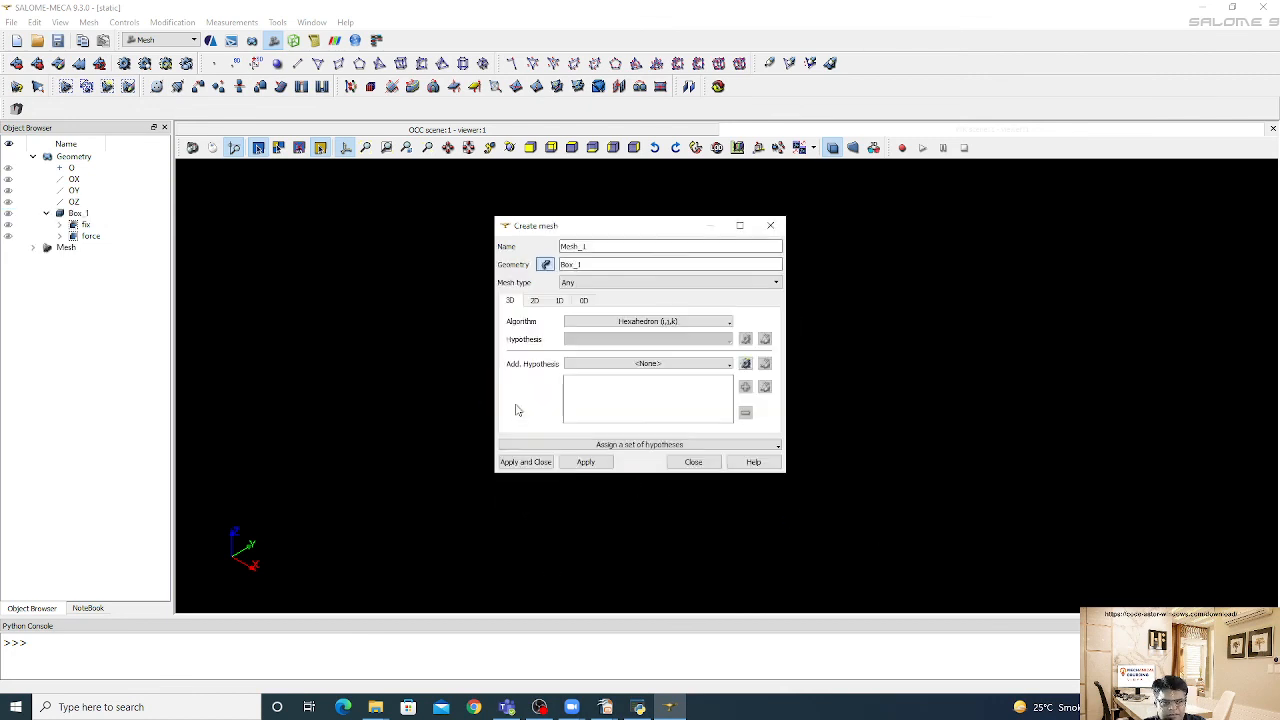
pyautogui.click(526, 462)
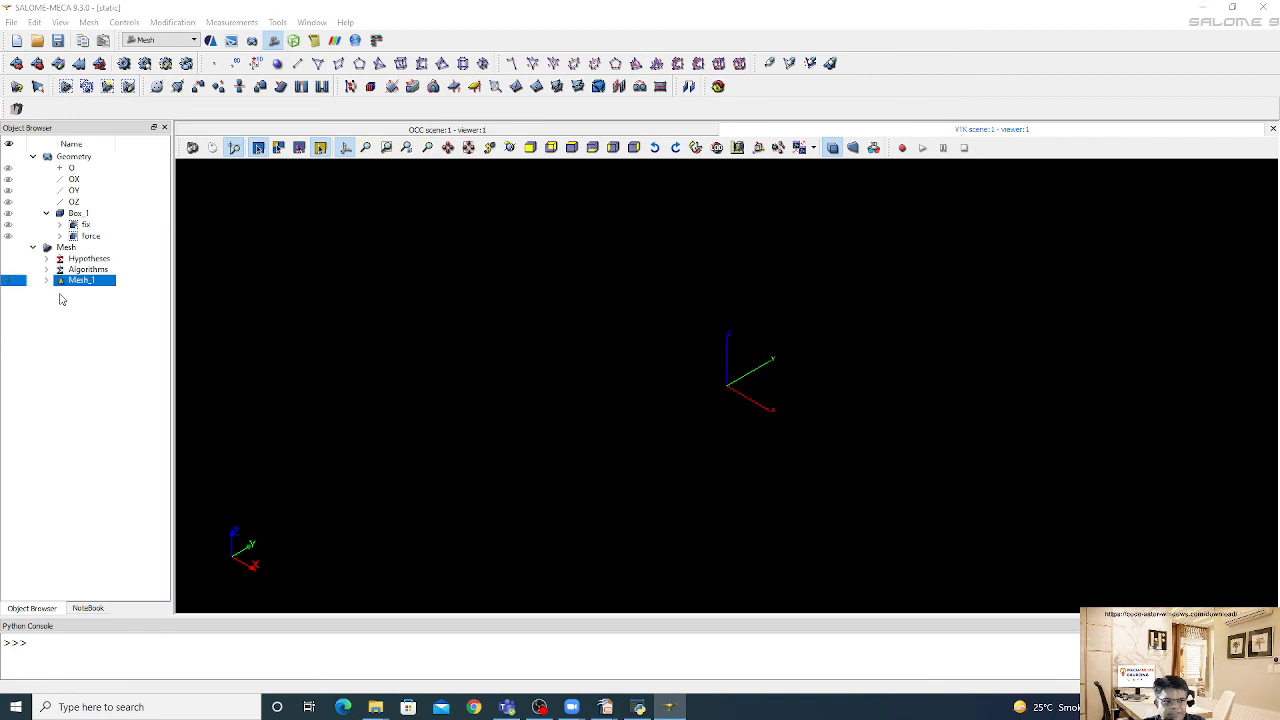
# Compute Mesh_1 and dismiss the mesh information summary
pyautogui.rightClick(76, 282)
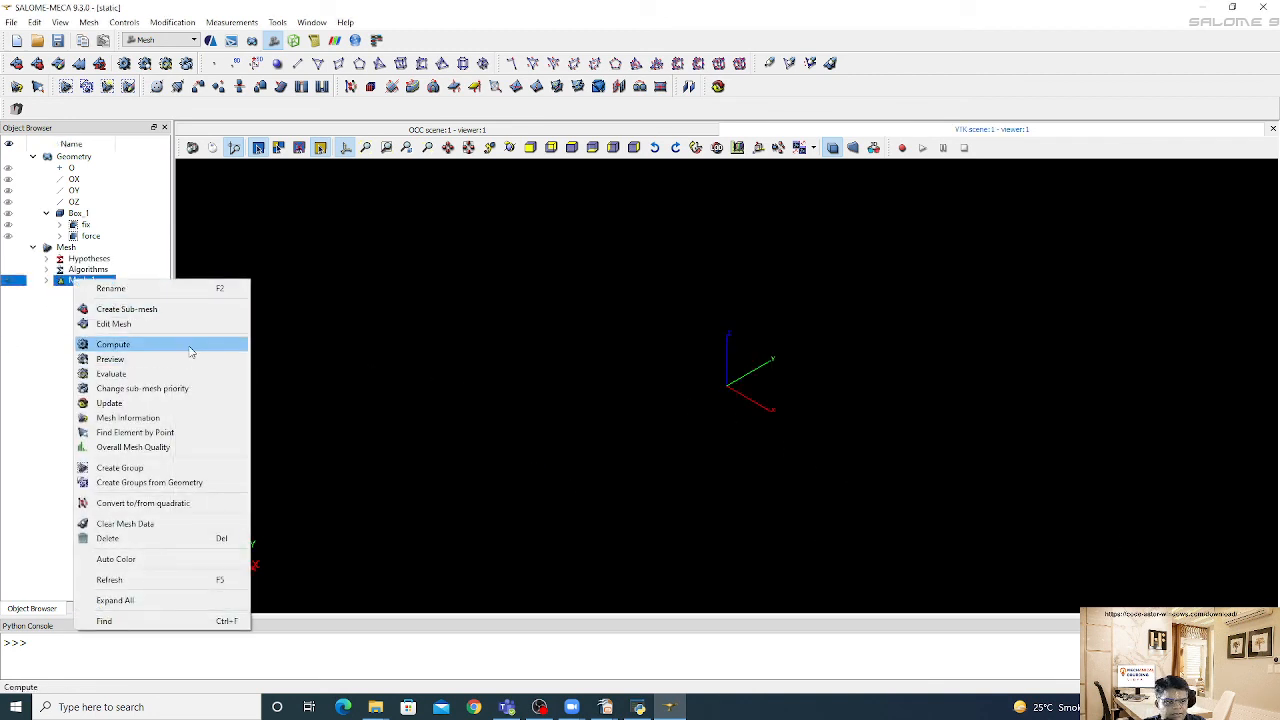
pyautogui.click(190, 350)
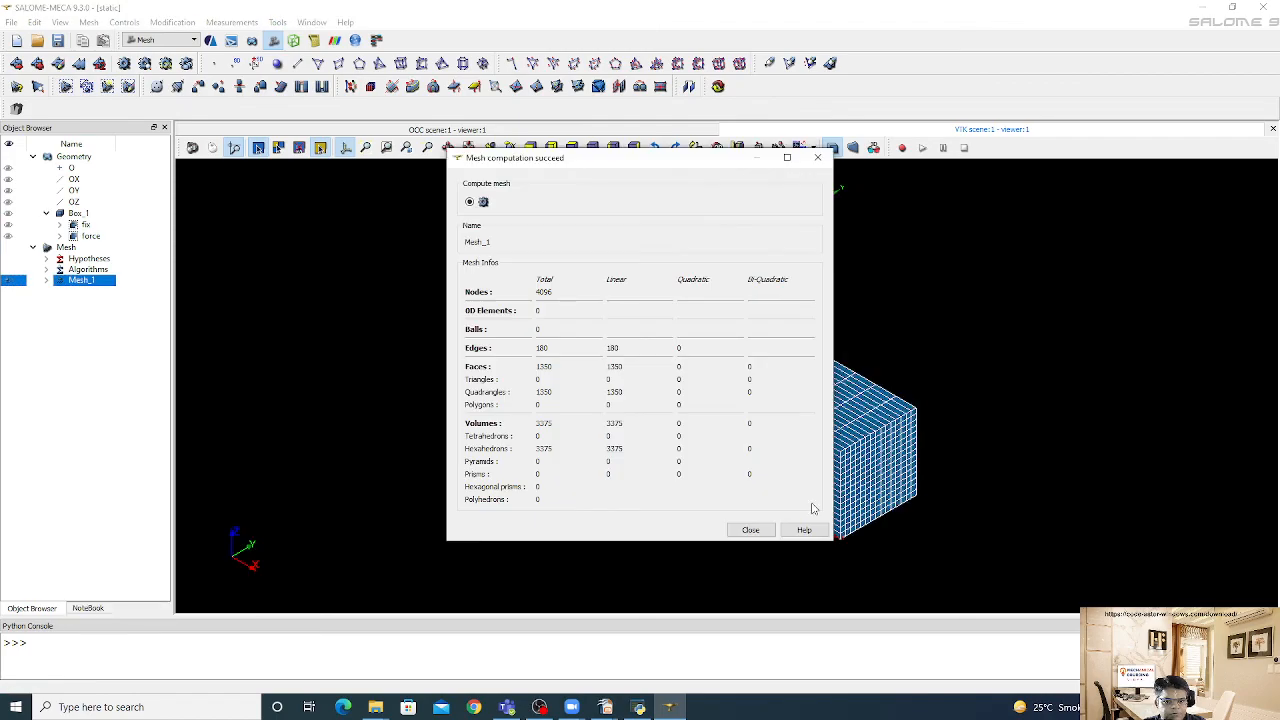
pyautogui.click(745, 533)
pyautogui.keyDown('ctrl'); pyautogui.moveTo(813, 438); pyautogui.dragTo(457, 400, button='right'); pyautogui.keyUp('ctrl')
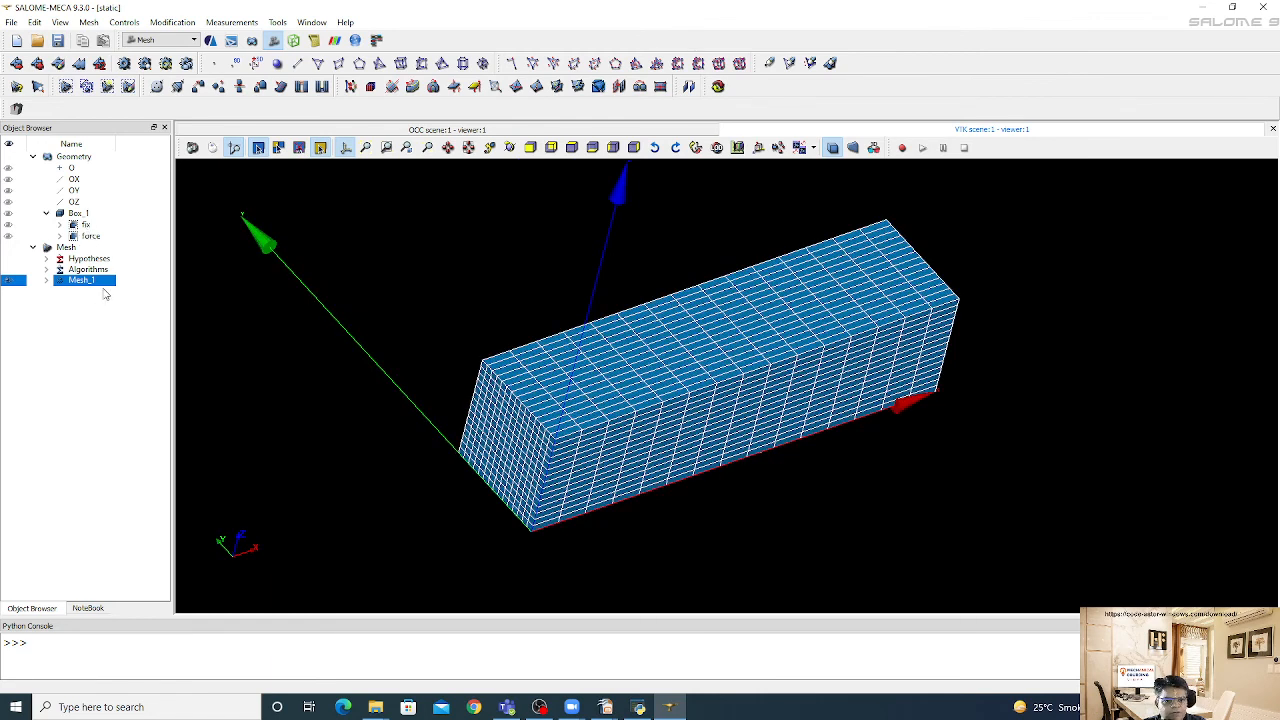
# Create element and node groups on Mesh_1 from the fix geometry group
pyautogui.click(87, 22)
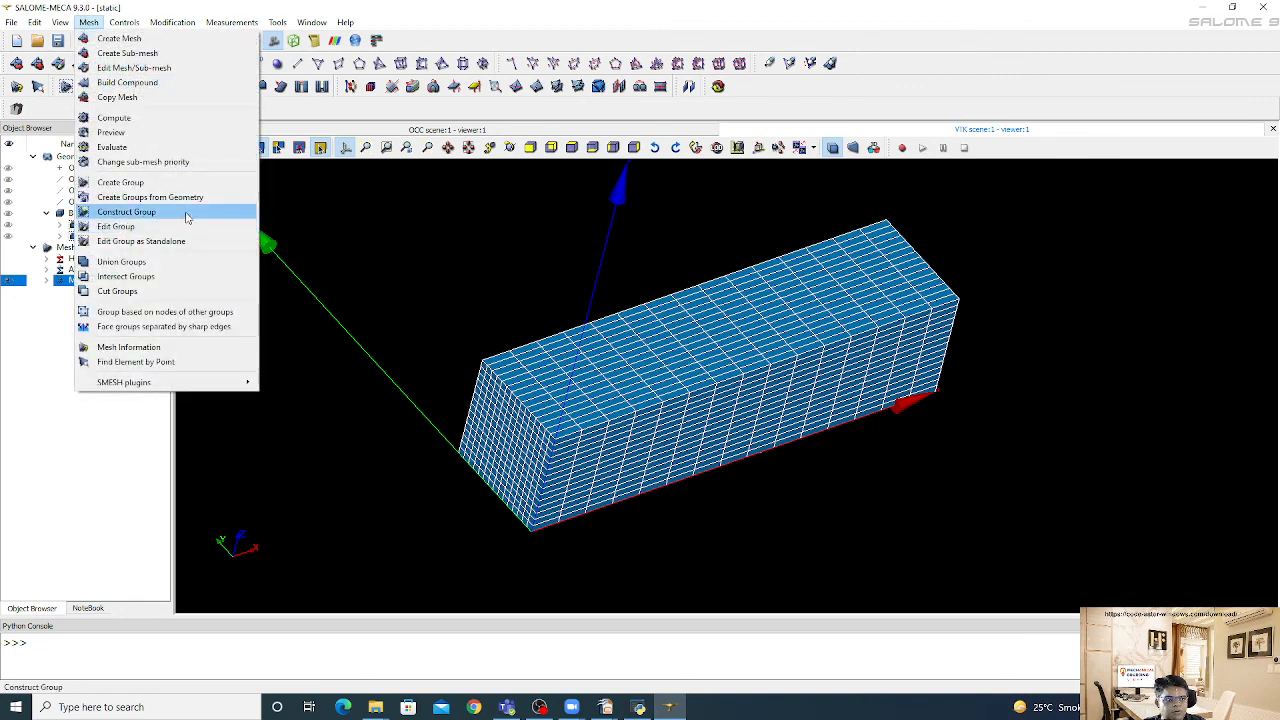
pyautogui.click(150, 197)
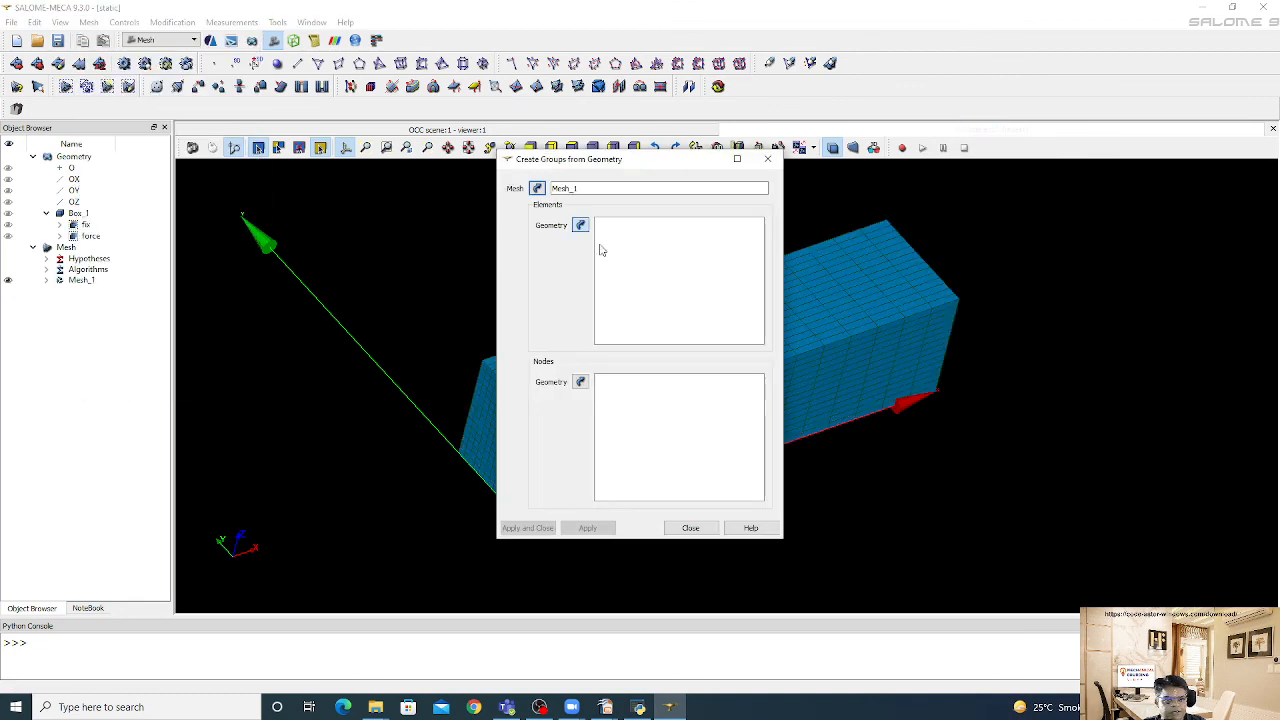
pyautogui.click(86, 226)
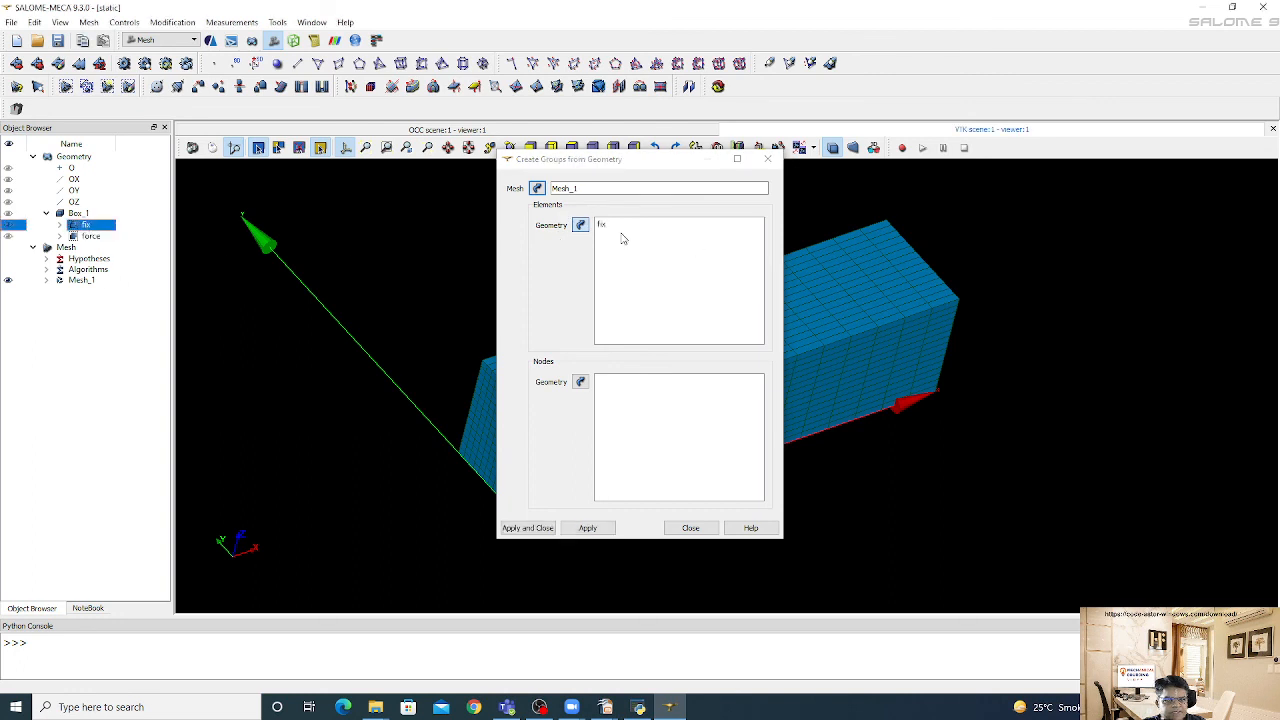
pyautogui.click(614, 406)
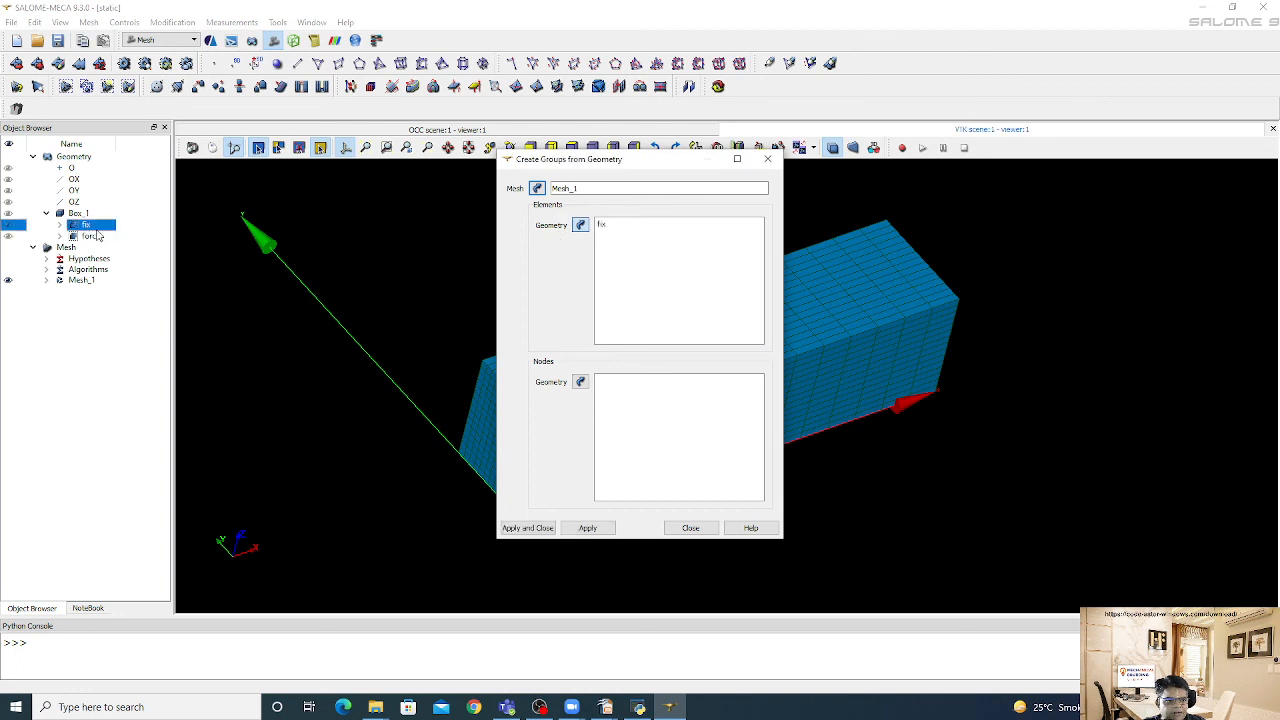
pyautogui.click(655, 413)
pyautogui.click(580, 382)
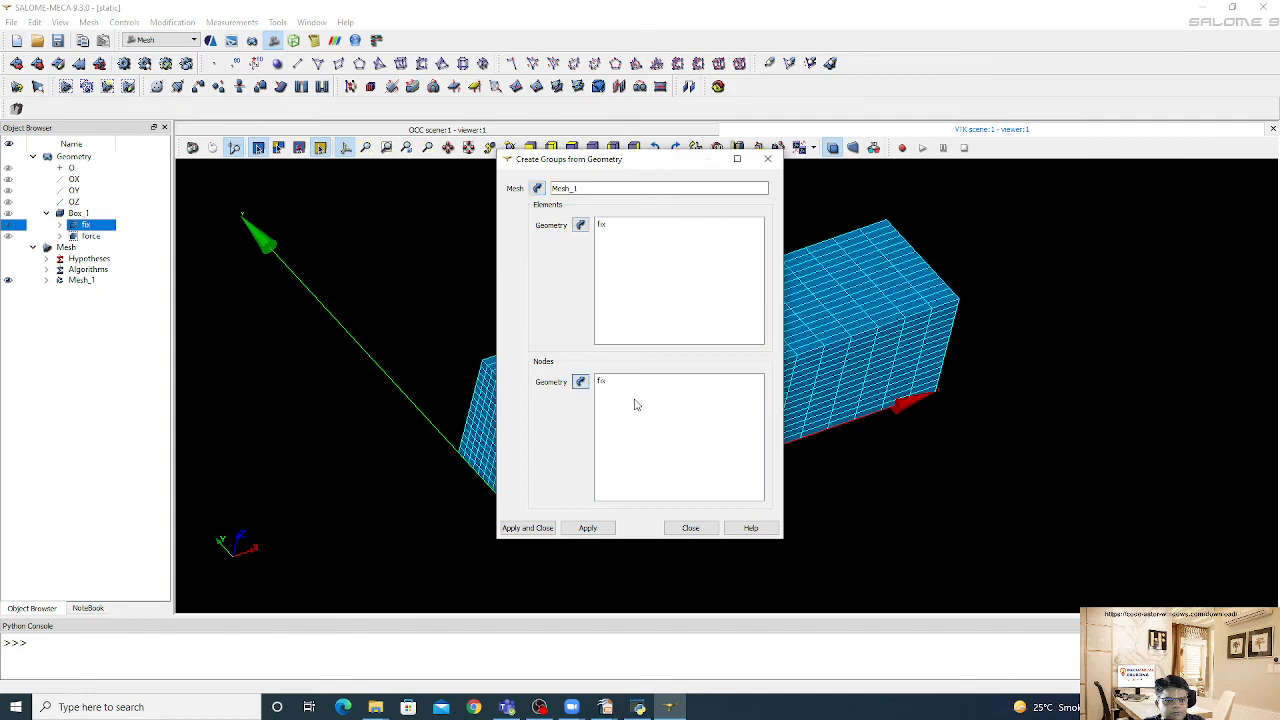
pyautogui.click(601, 529)
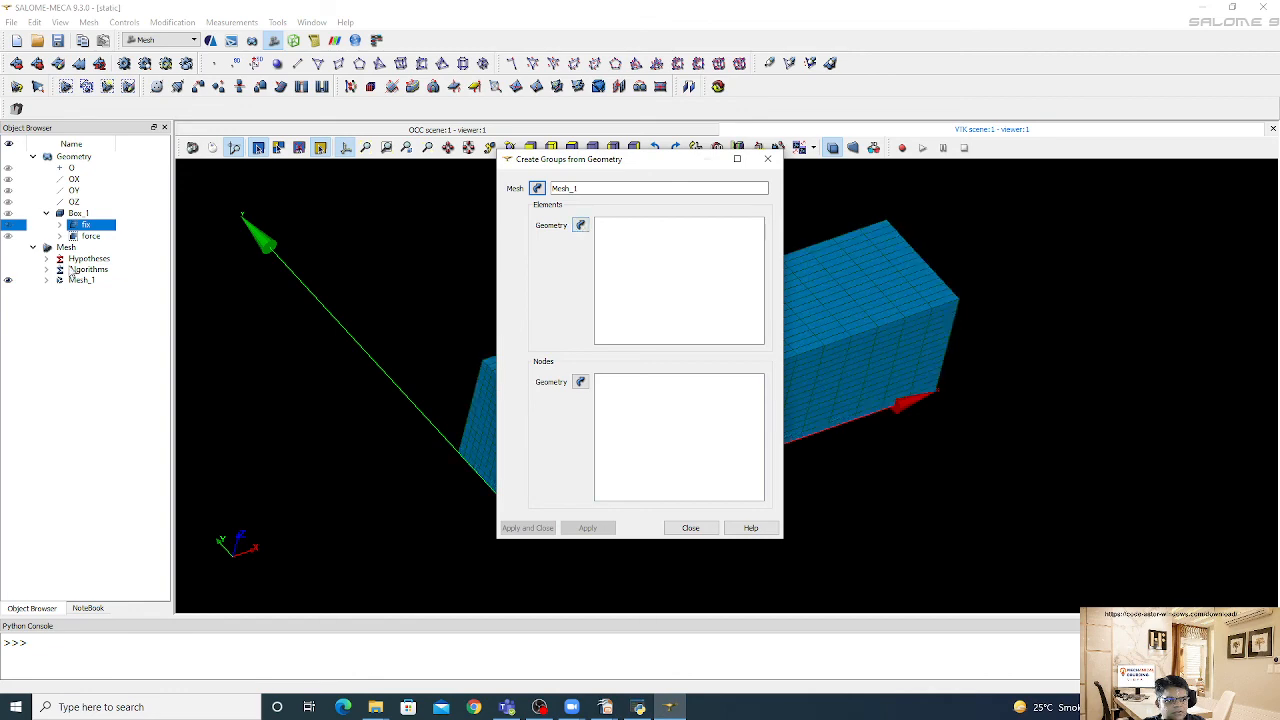
# Create element and node groups on Mesh_1 from the force geometry group and finish group creation
pyautogui.click(89, 237)
pyautogui.click(580, 225)
pyautogui.click(580, 382)
pyautogui.click(528, 528)
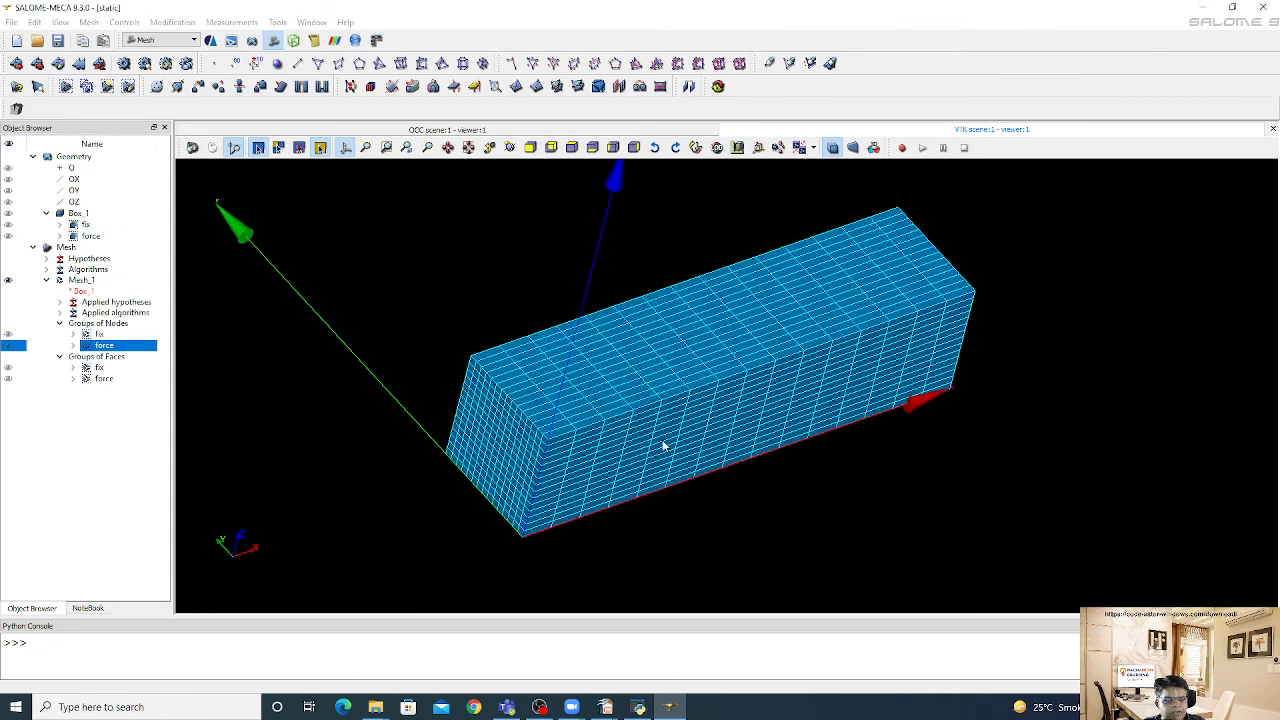
# Check the location of Mesh_1's fix and force face groups and node groups by displaying each in turn
pyautogui.click(10, 368)
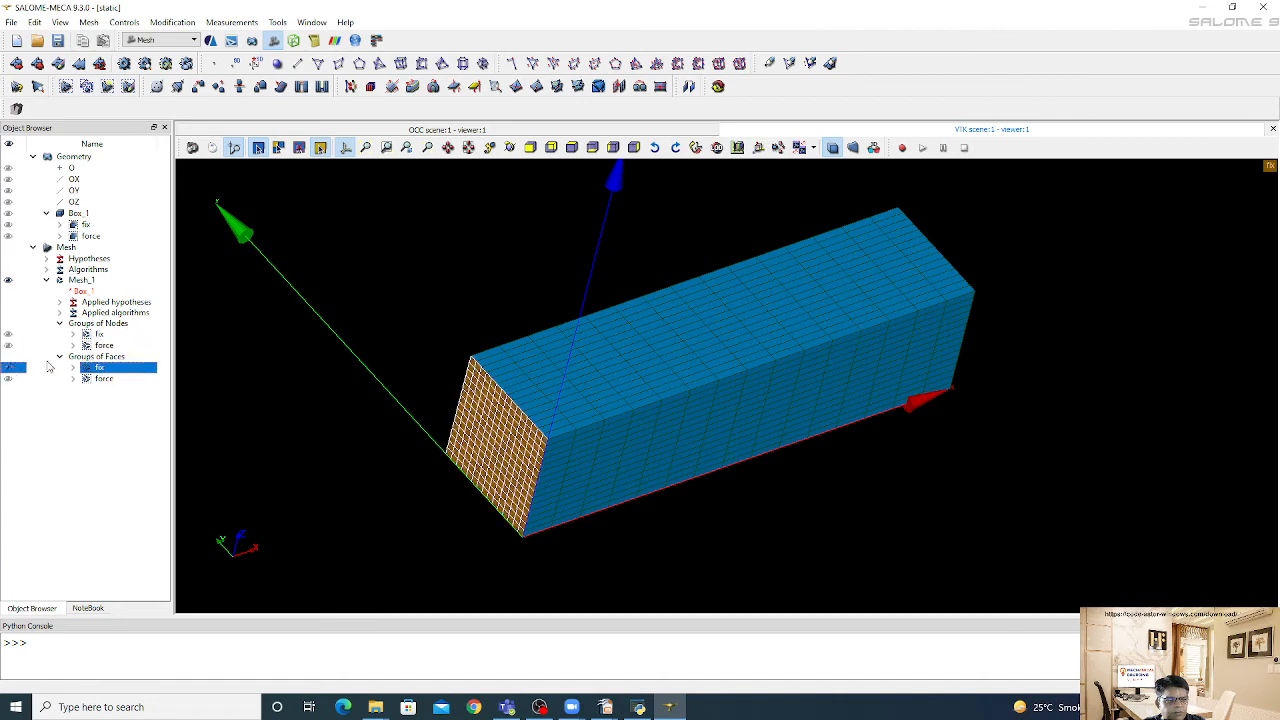
pyautogui.click(10, 368)
pyautogui.click(10, 379)
pyautogui.click(10, 379)
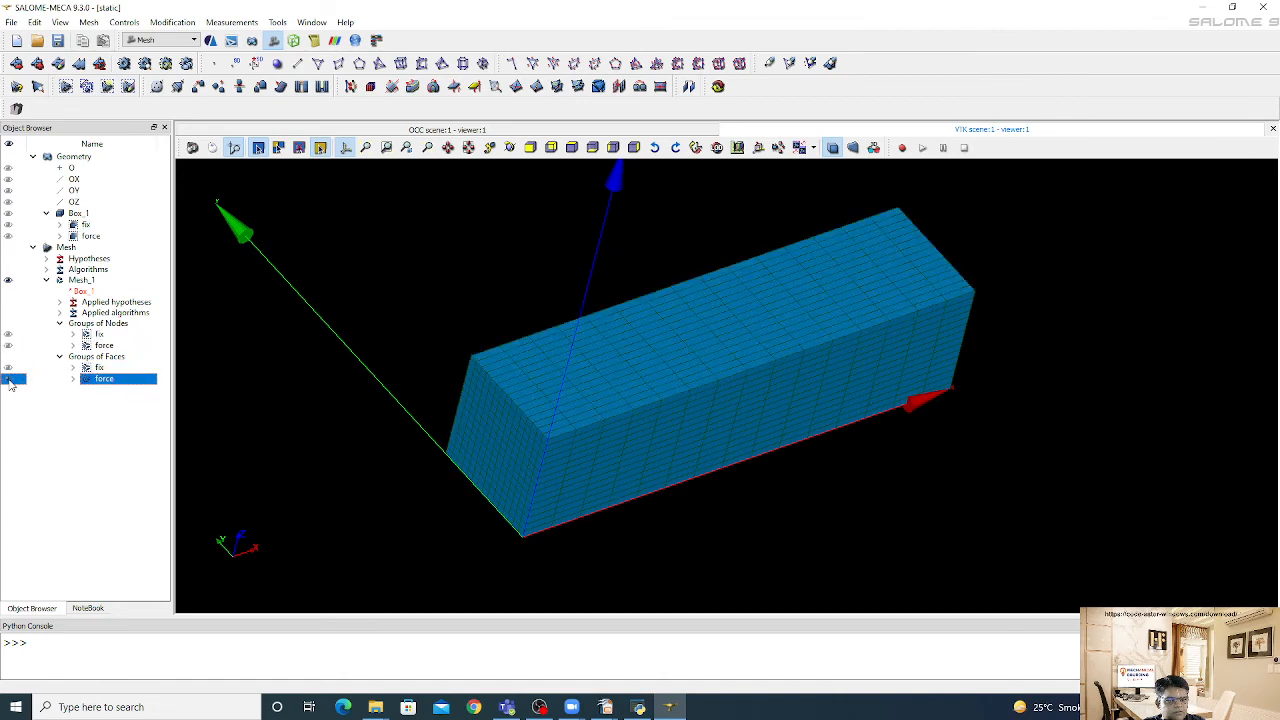
pyautogui.click(9, 336)
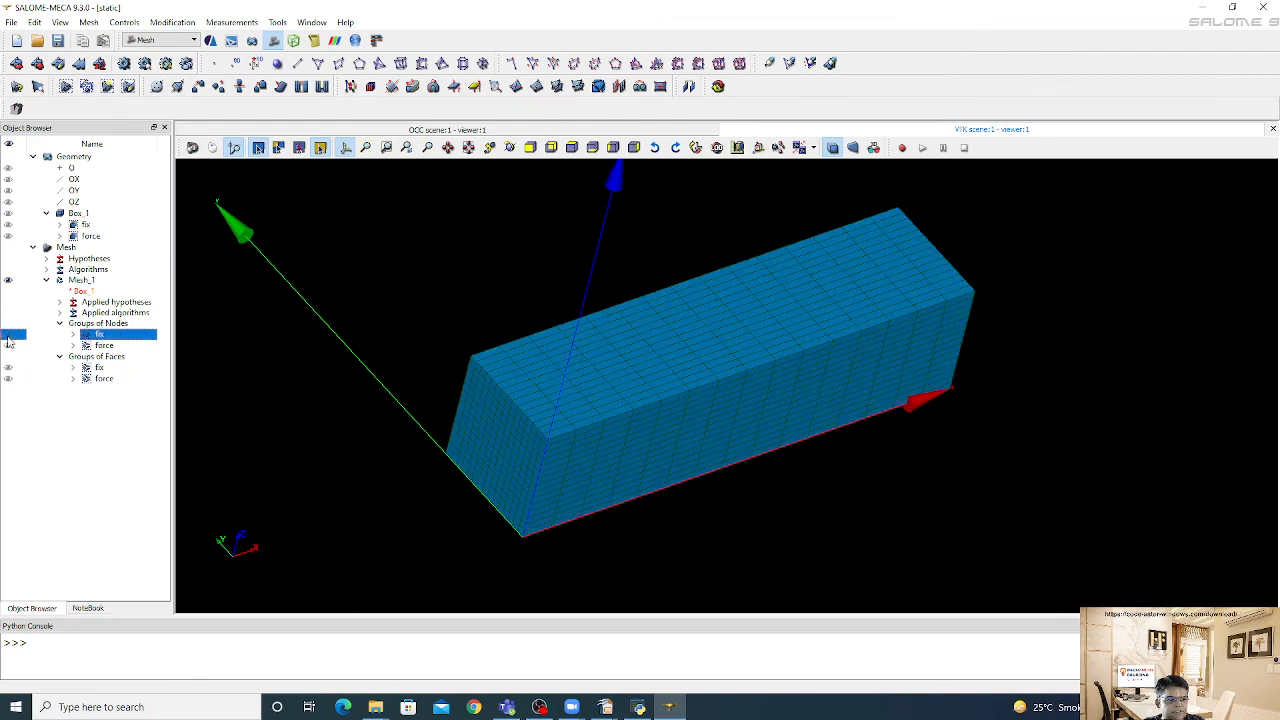
pyautogui.click(9, 336)
pyautogui.click(10, 346)
pyautogui.click(10, 346)
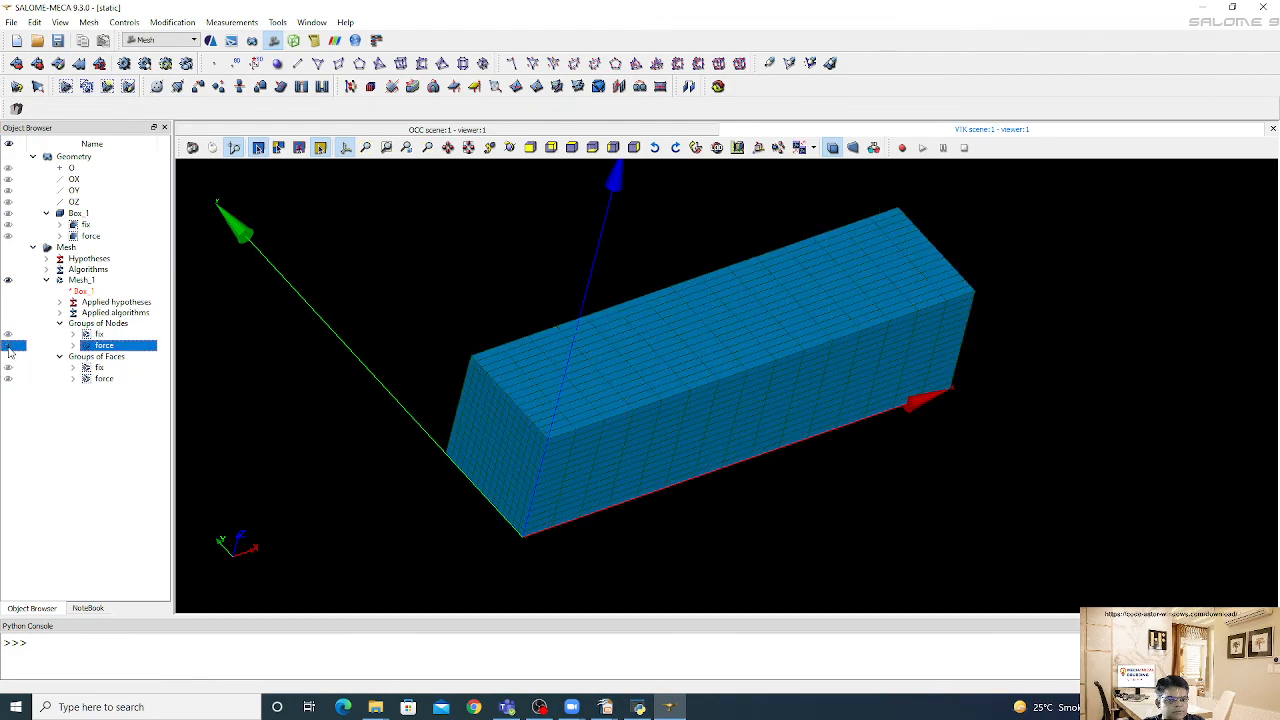
pyautogui.scroll(-2, 737, 422)
pyautogui.keyDown('ctrl'); pyautogui.moveTo(737, 424); pyautogui.dragTo(357, 389, button='right'); pyautogui.keyUp('ctrl')
pyautogui.scroll(1, 549, 335)
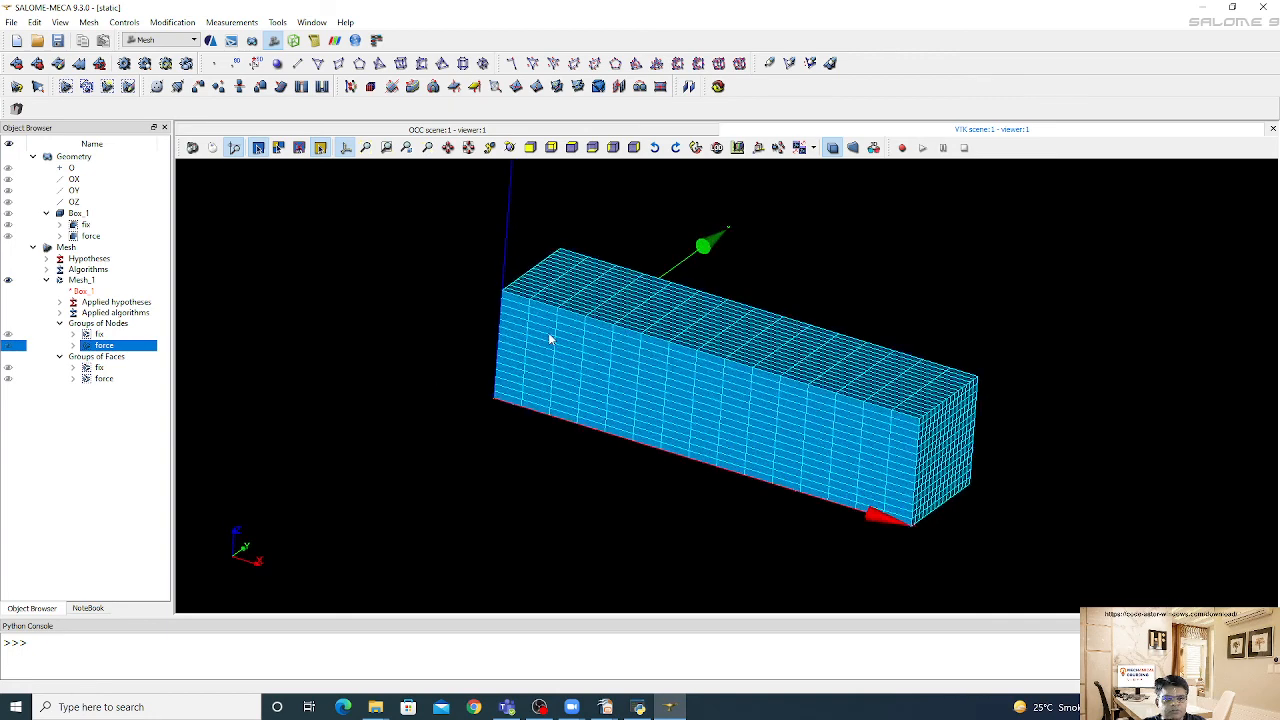
# Save the study and switch to the AsterStudy module
pyautogui.hotkey('ctrl', 's')
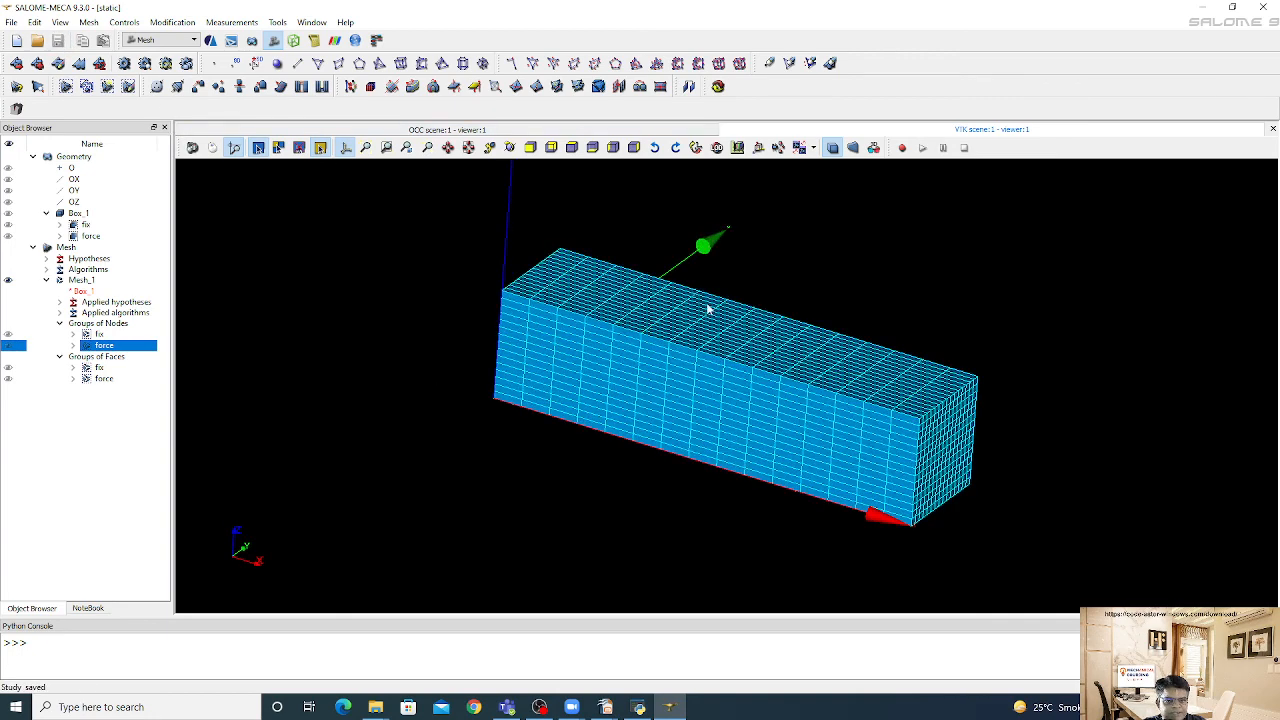
pyautogui.click(185, 41)
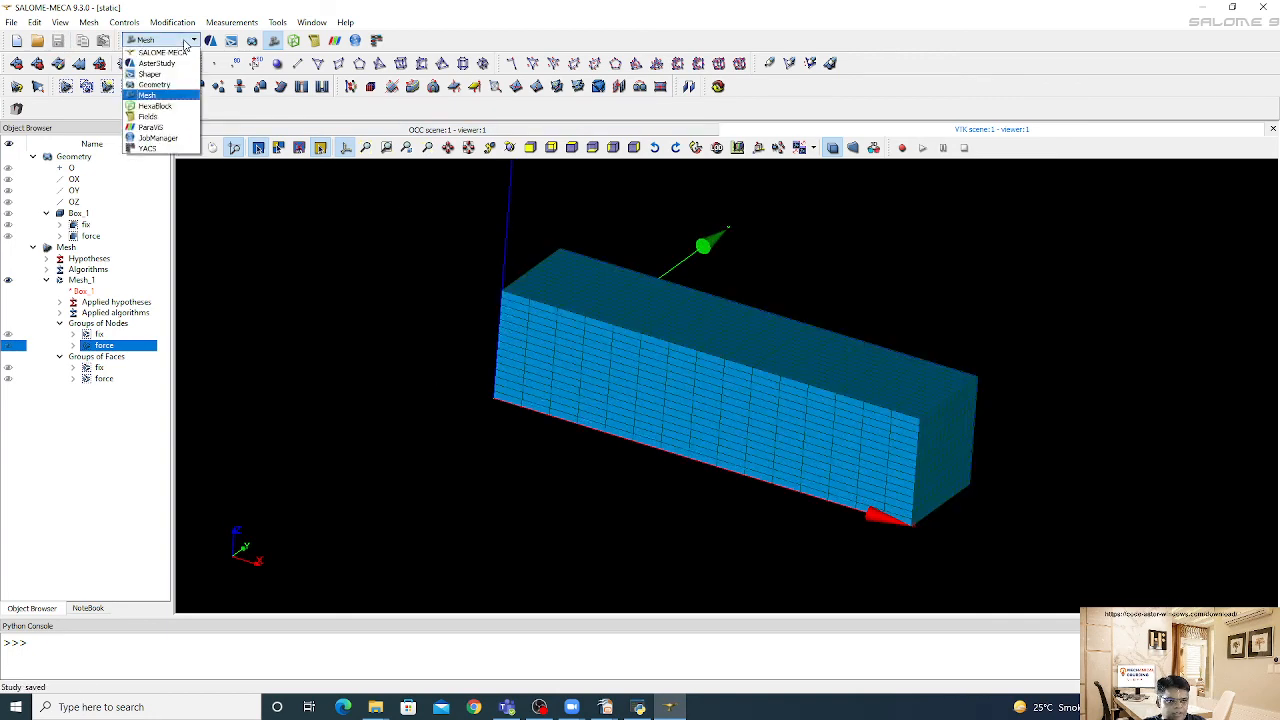
pyautogui.click(185, 66)
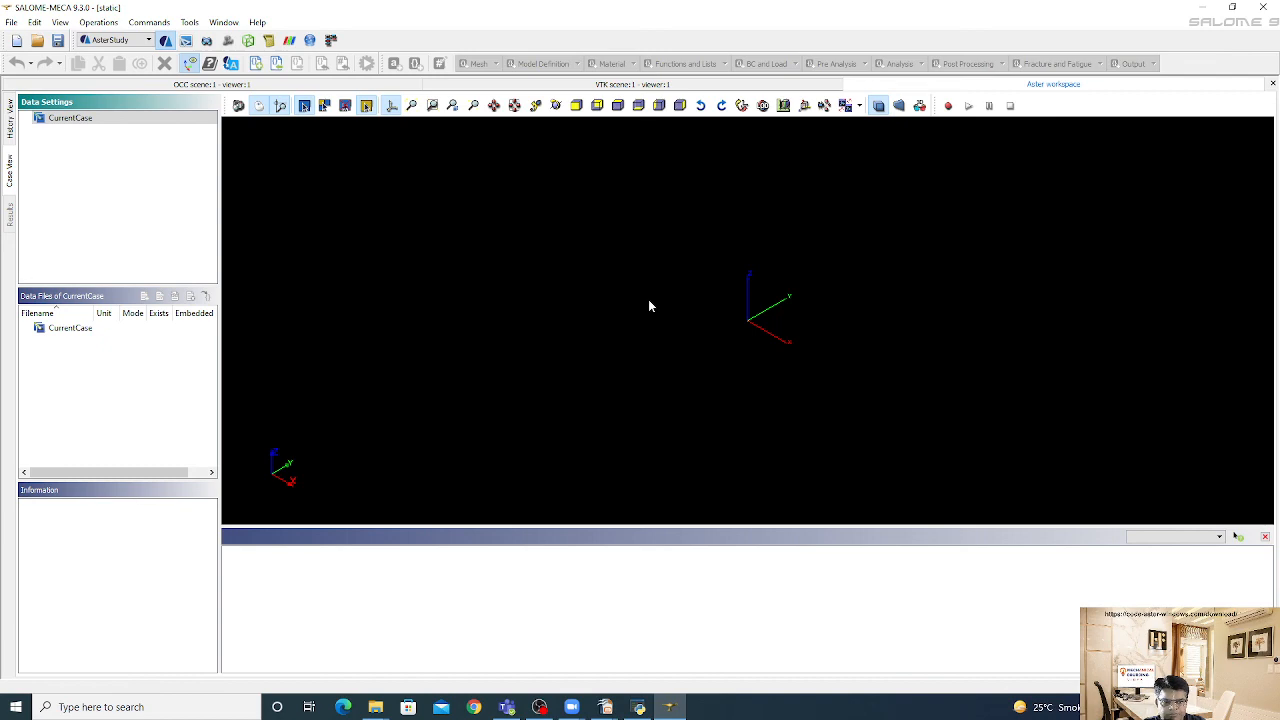
# Switch to the IntroductiontoFEAv01 presentation, review the Definition of Problem and 1D Problem Formulation slides, and return to the AsterStudy case
pyautogui.moveTo(605, 705)
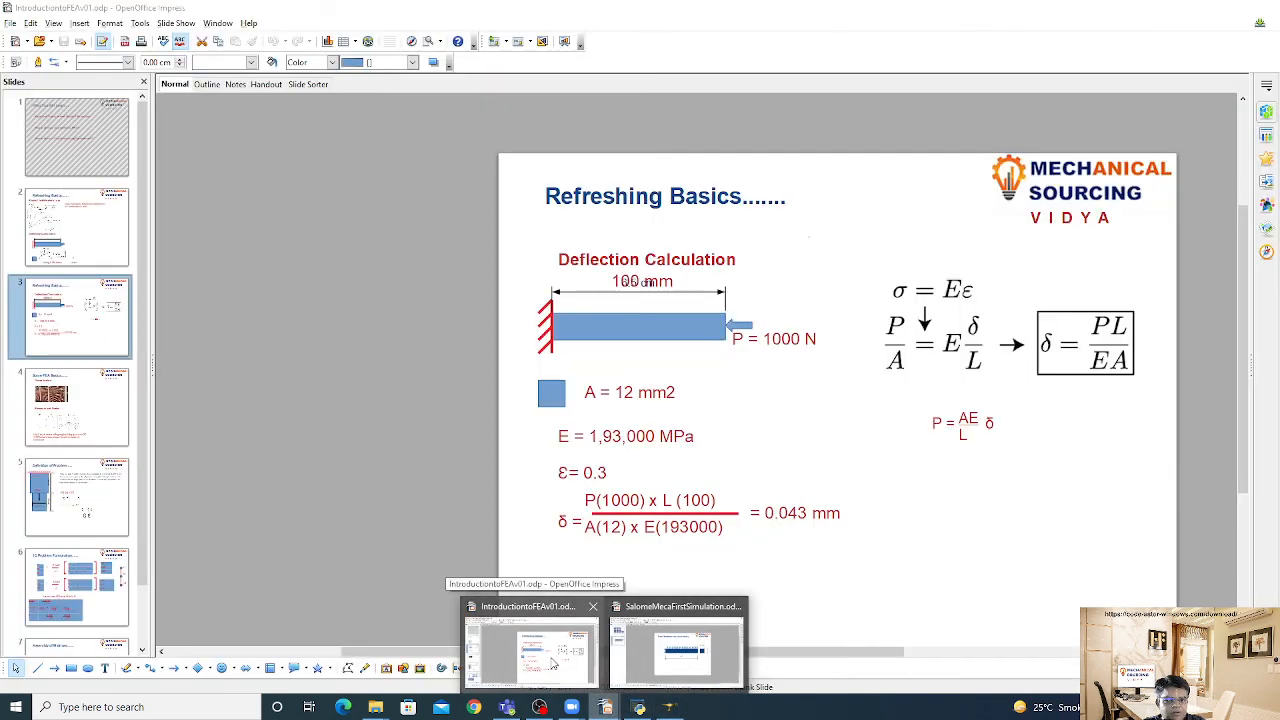
pyautogui.click(545, 630)
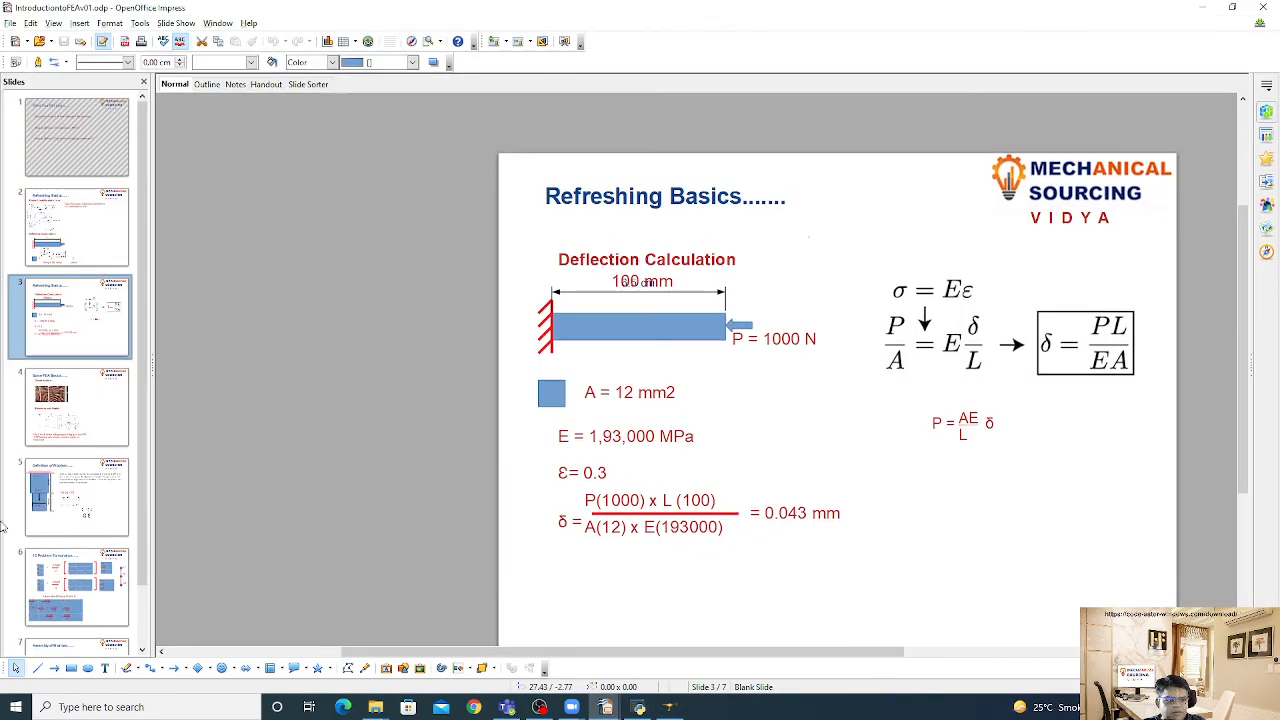
pyautogui.click(87, 505)
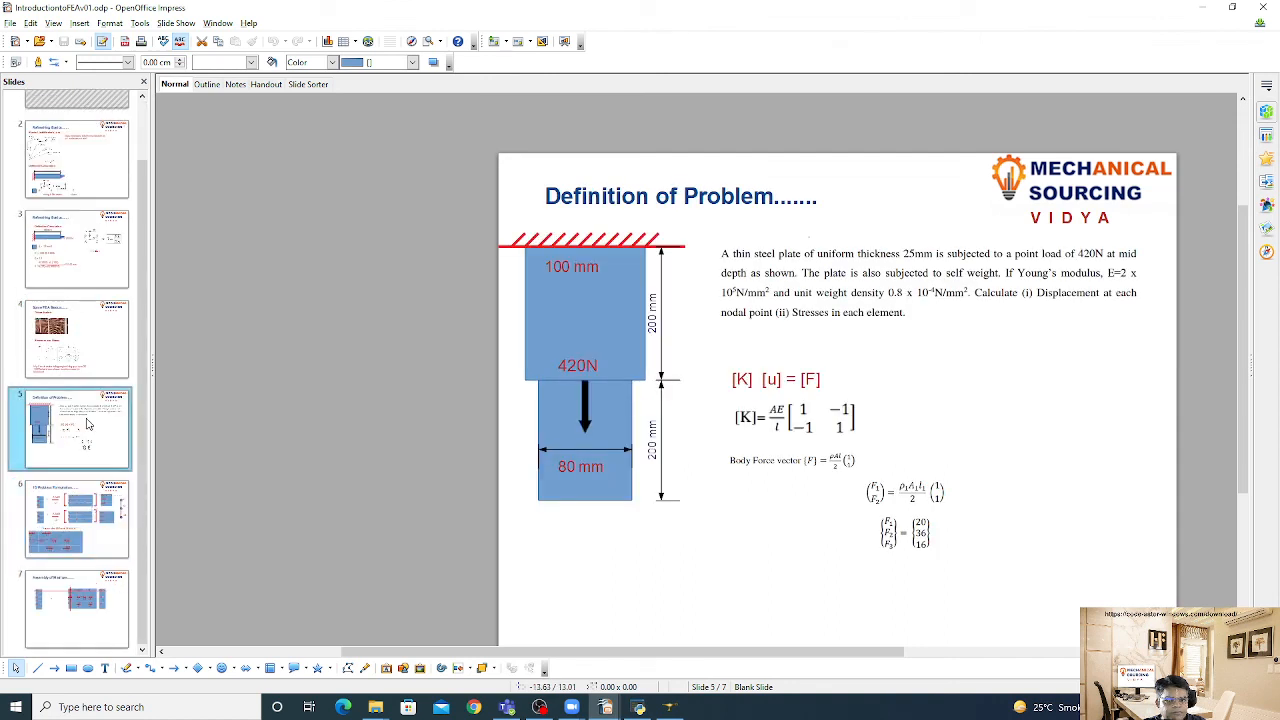
pyautogui.click(93, 513)
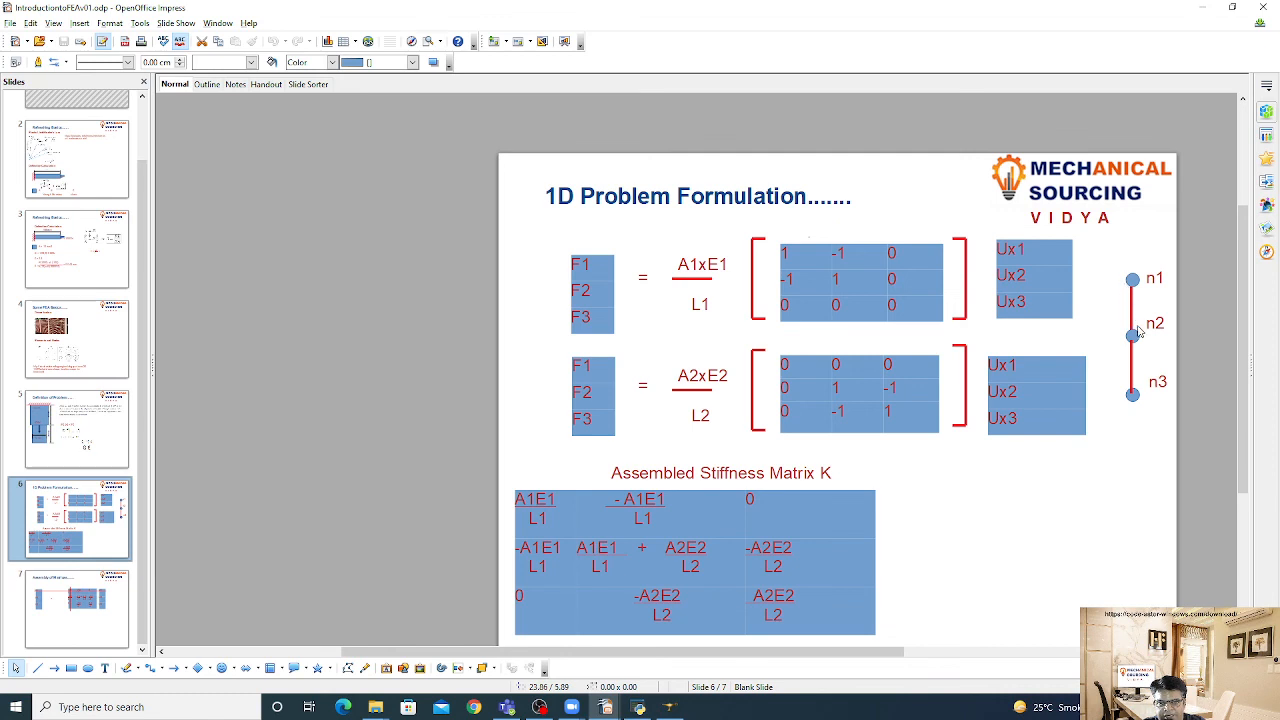
pyautogui.click(1200, 7)
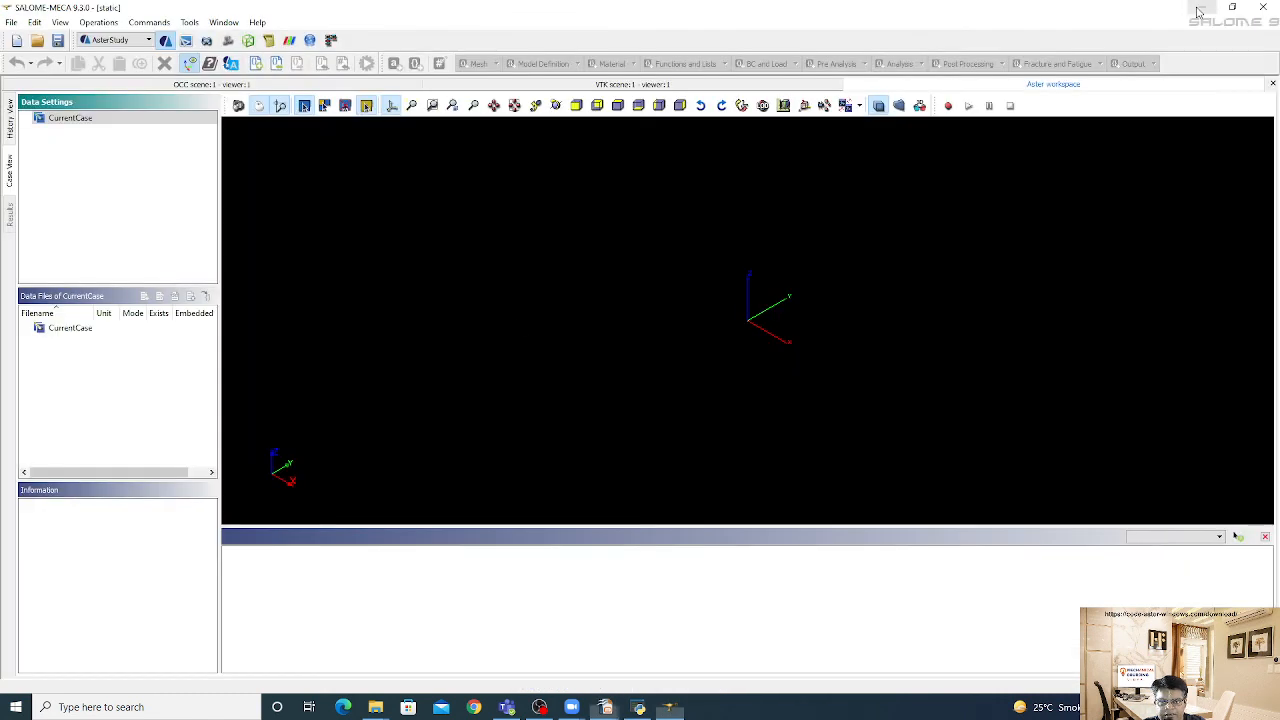
# Add a stage to CurrentCase and give it a Read a mesh command that loads Mesh_1 in Med format
pyautogui.rightClick(70, 120)
pyautogui.click(120, 131)
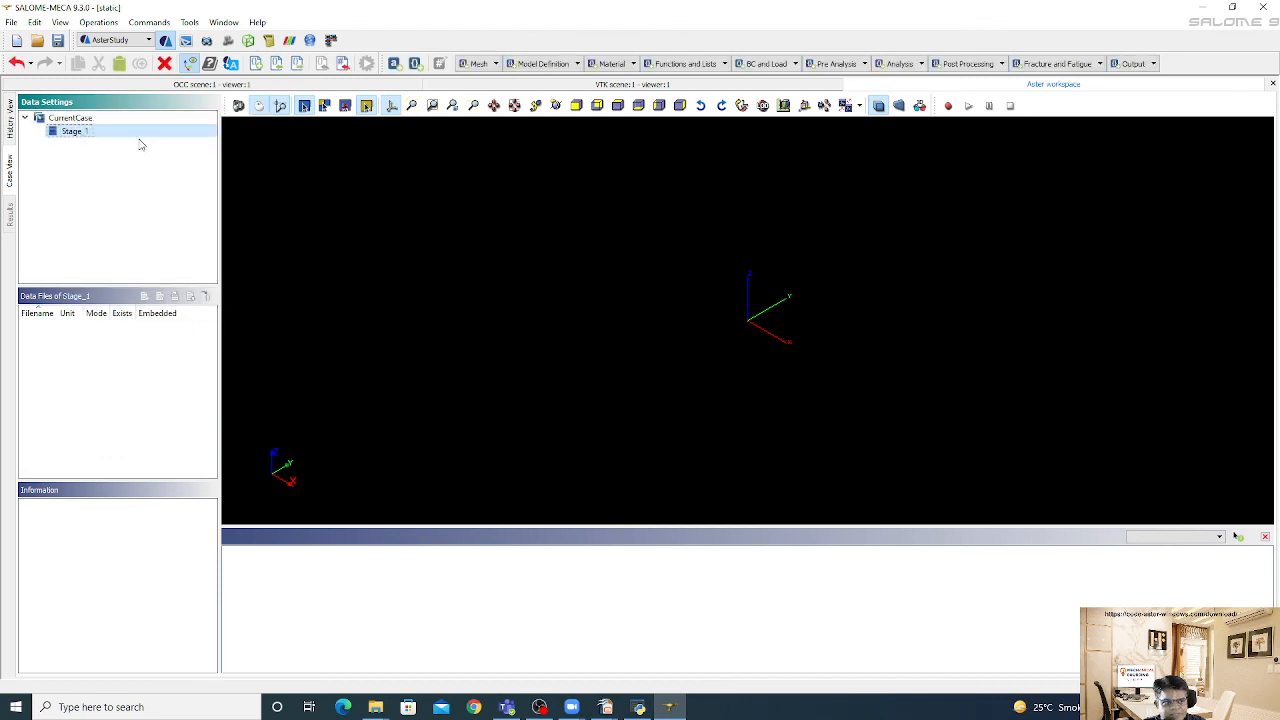
pyautogui.rightClick(83, 137)
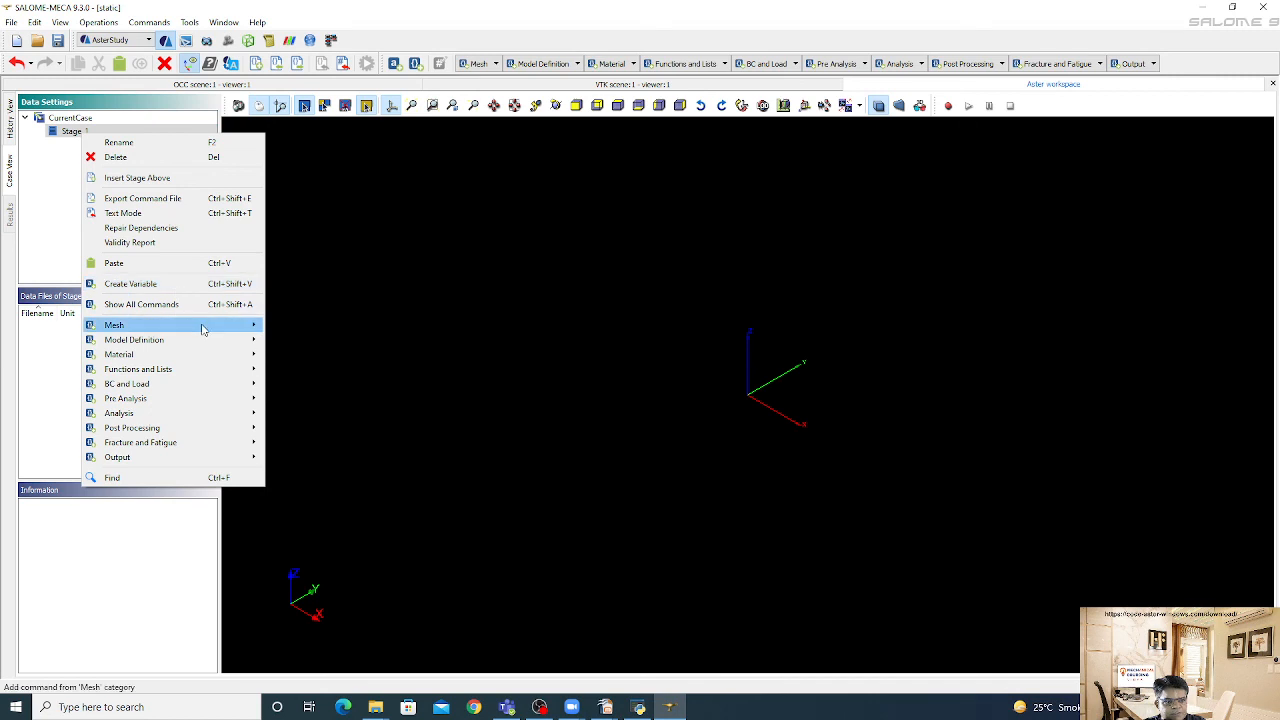
pyautogui.moveTo(205, 330)
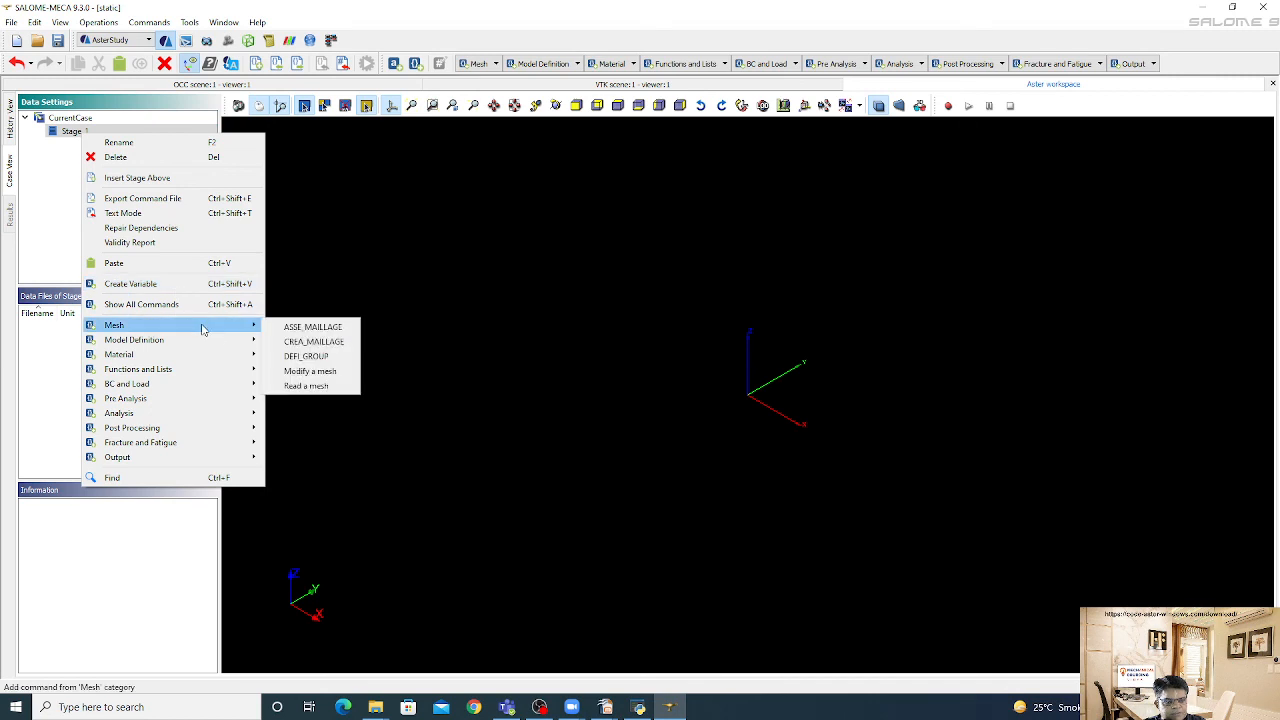
pyautogui.click(306, 385)
pyautogui.click(1185, 226)
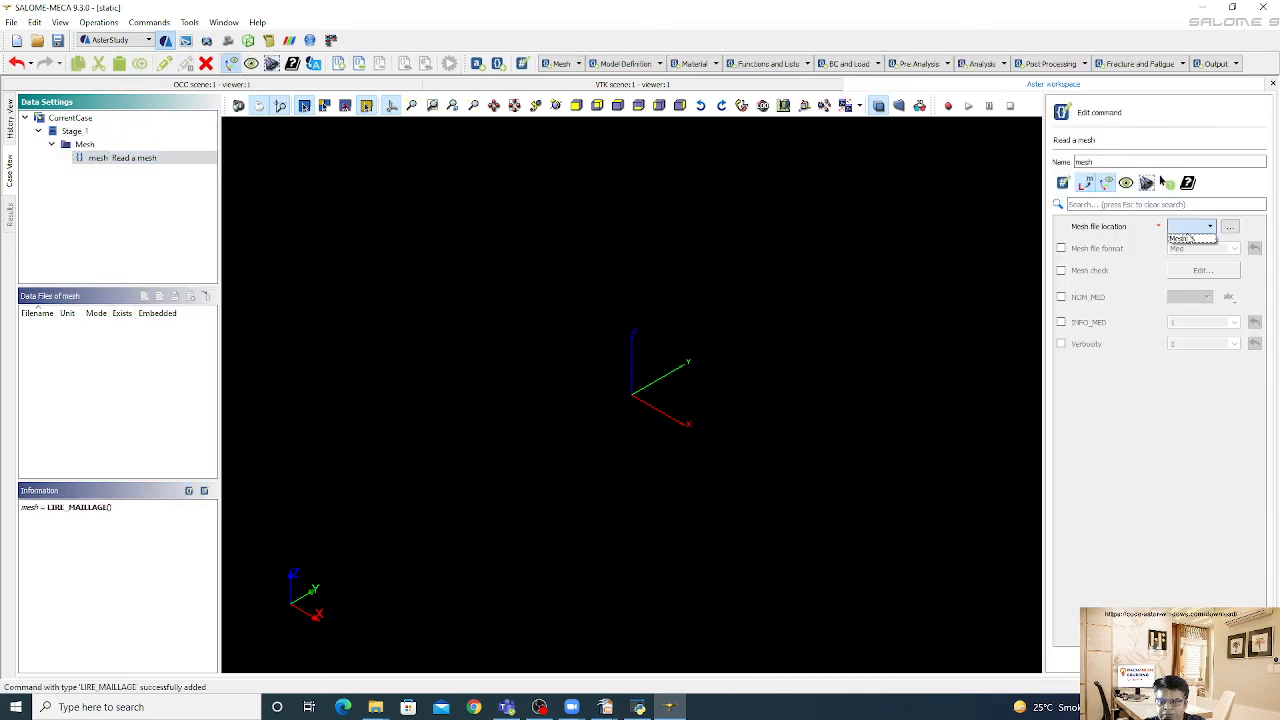
pyautogui.click(1188, 240)
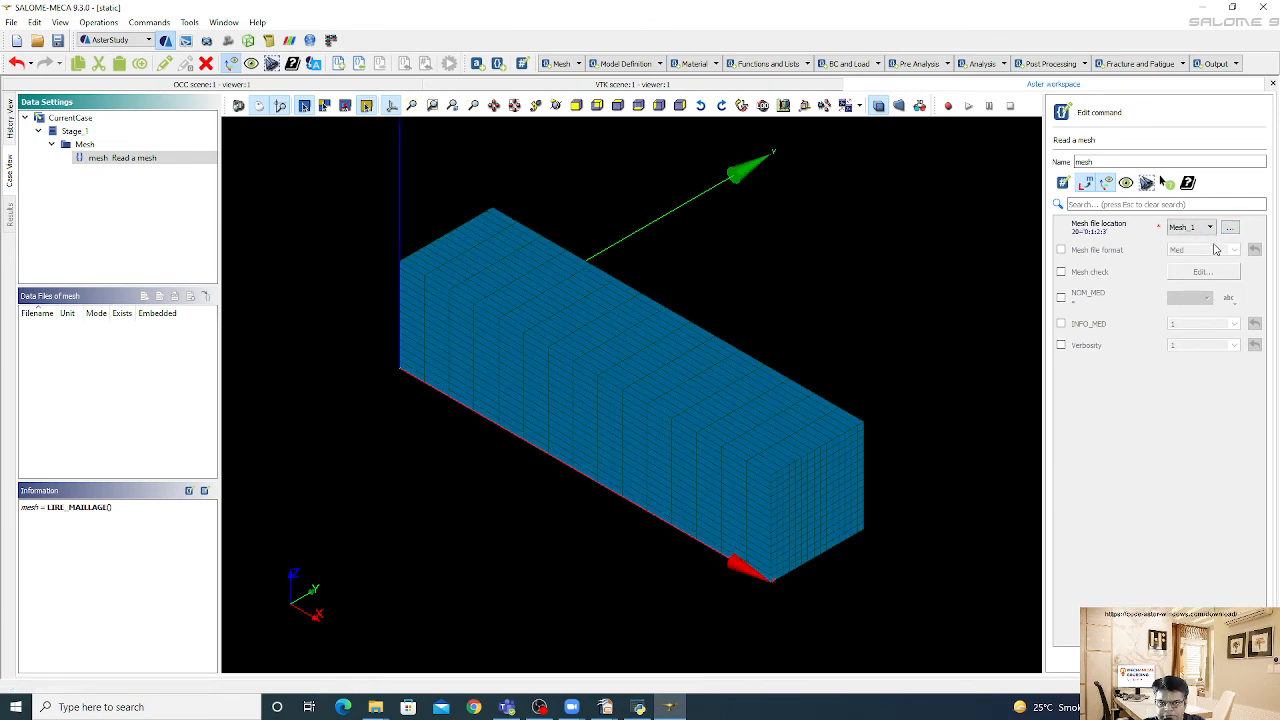
pyautogui.click(1088, 254)
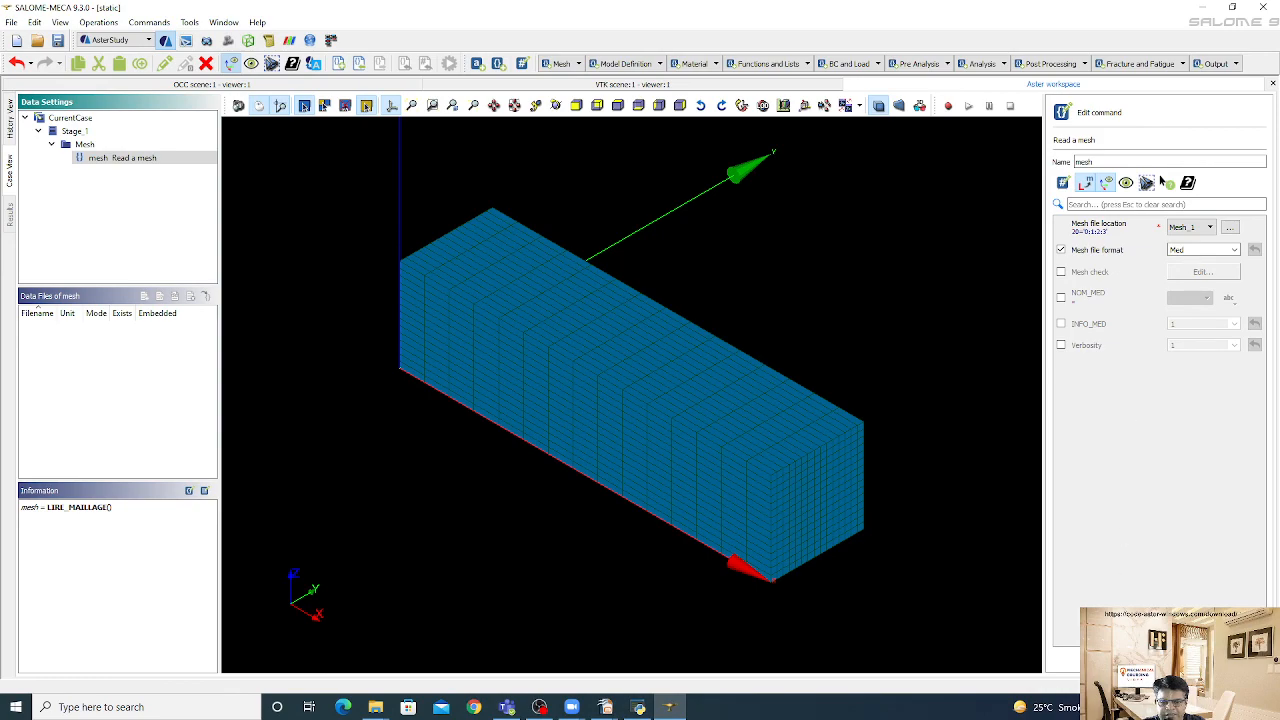
pyautogui.click(1163, 182)
pyautogui.moveTo(636, 404); pyautogui.dragTo(1092, 449)
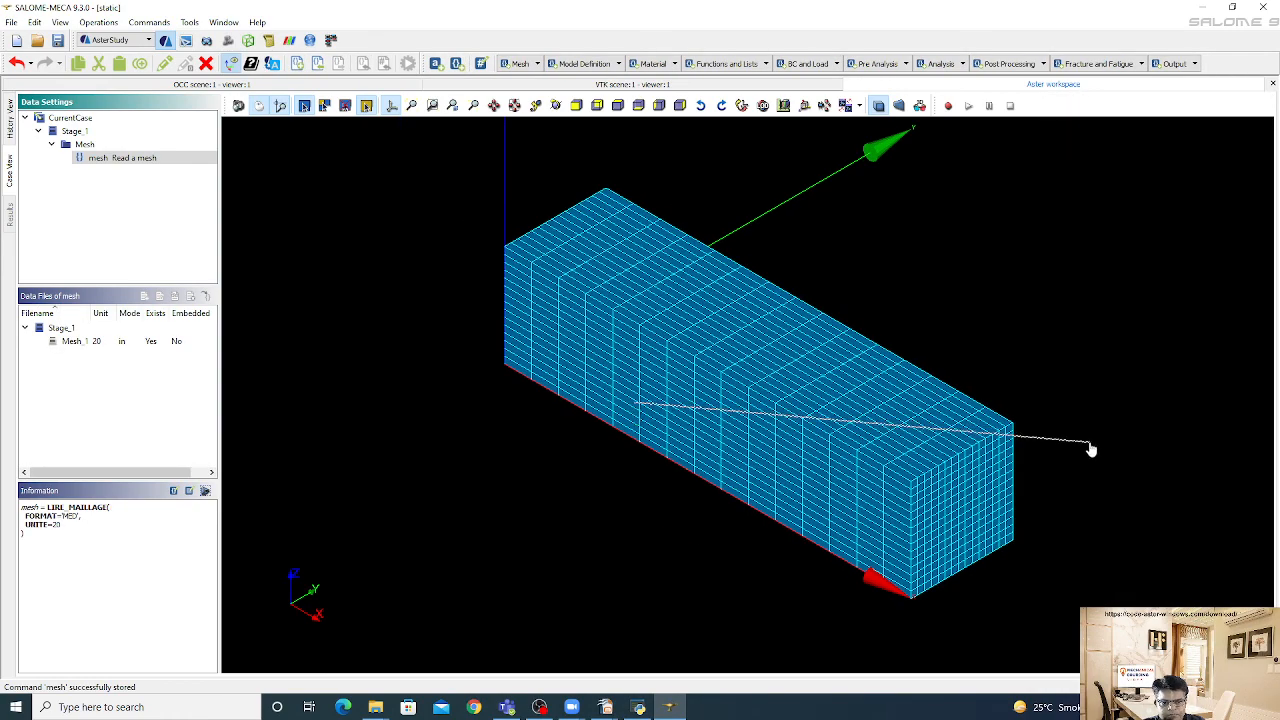
pyautogui.scroll(-2, 877, 406)
pyautogui.keyDown('ctrl'); pyautogui.moveTo(865, 343); pyautogui.dragTo(1180, 335, button='right'); pyautogui.keyUp('ctrl')
pyautogui.keyDown('ctrl'); pyautogui.moveTo(762, 318); pyautogui.dragTo(623, 386, button='right'); pyautogui.keyUp('ctrl')
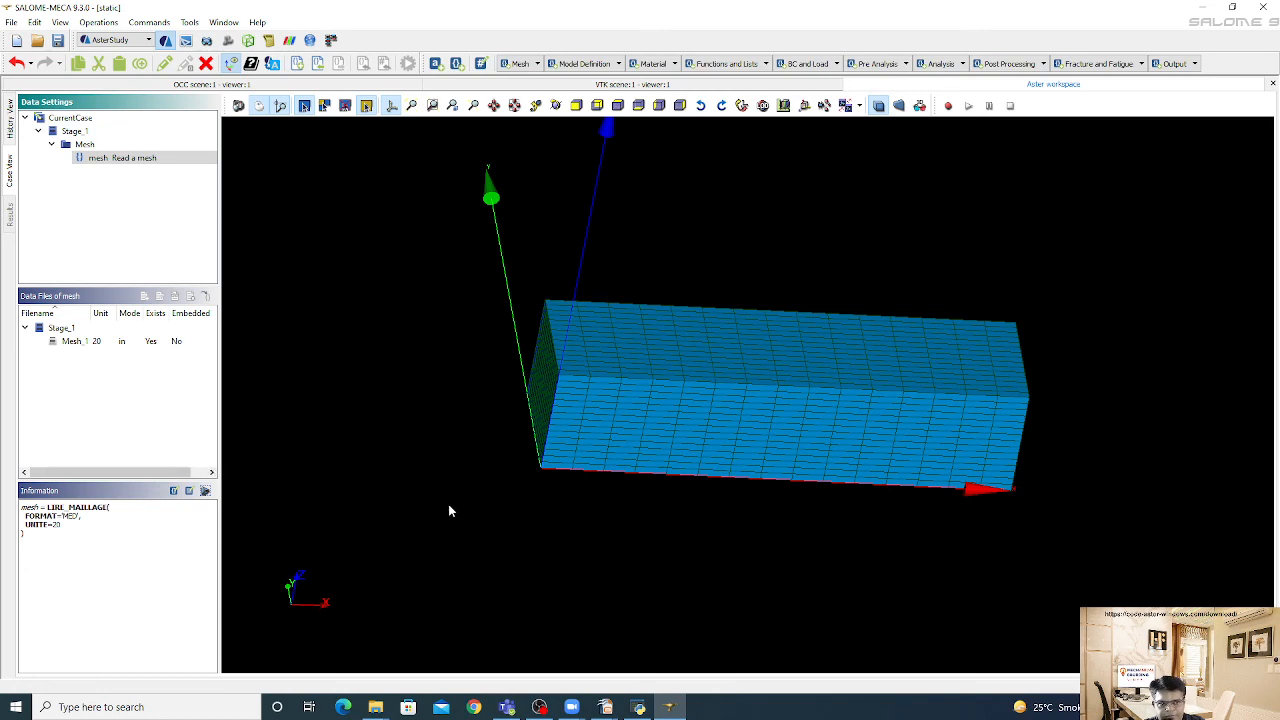
pyautogui.scroll(3, 507, 495)
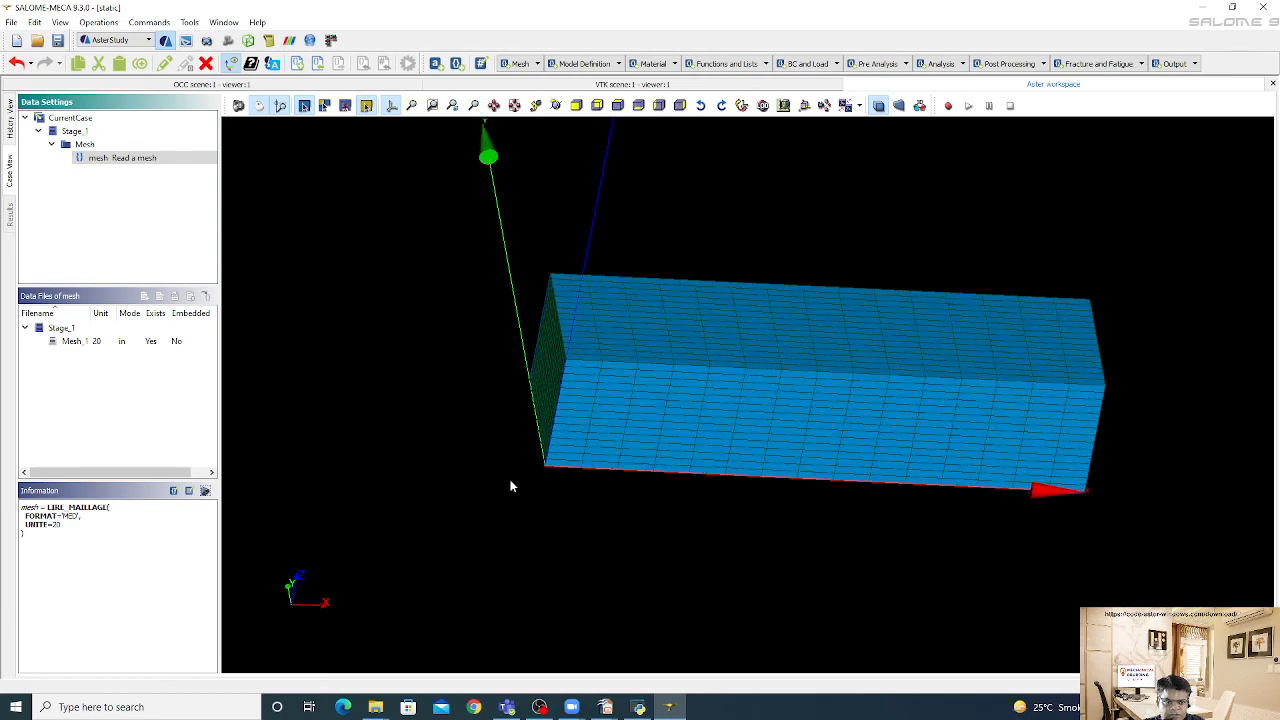
pyautogui.moveTo(640, 425); pyautogui.dragTo(774, 430, button='right')
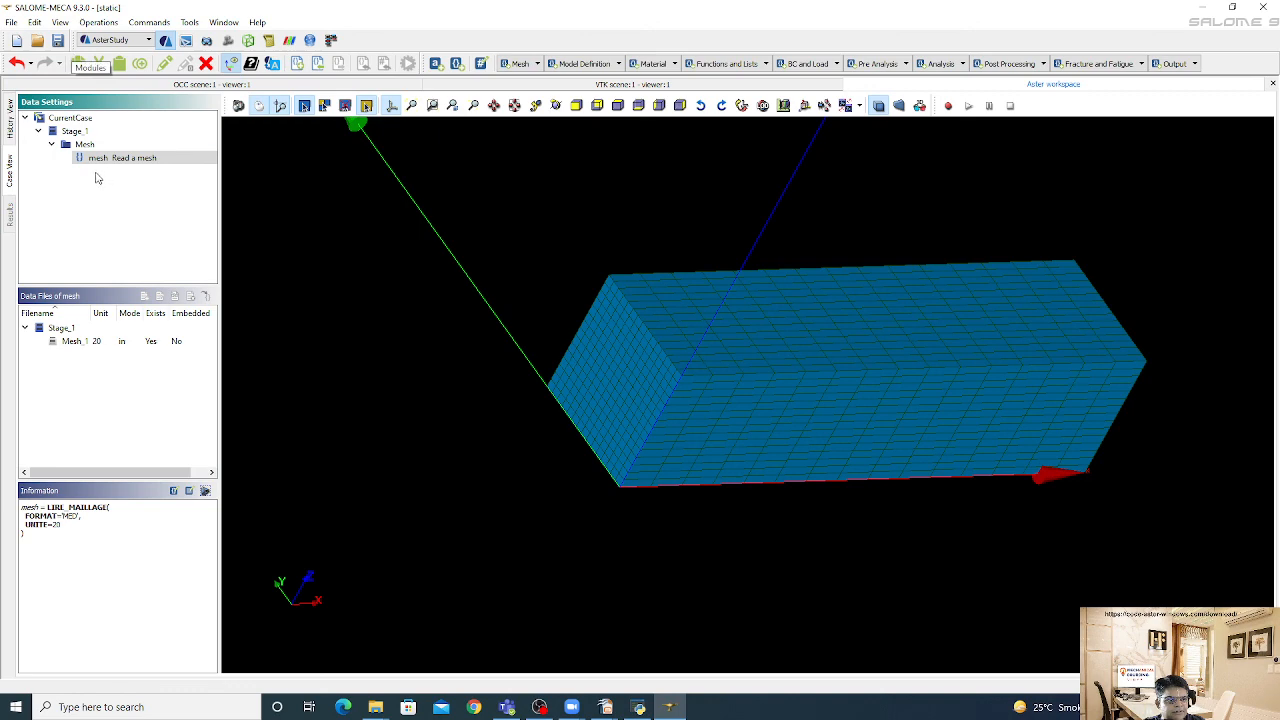
# Add an Assign finite element command to Stage_1 with one finite element assignment item and open that item
pyautogui.rightClick(79, 134)
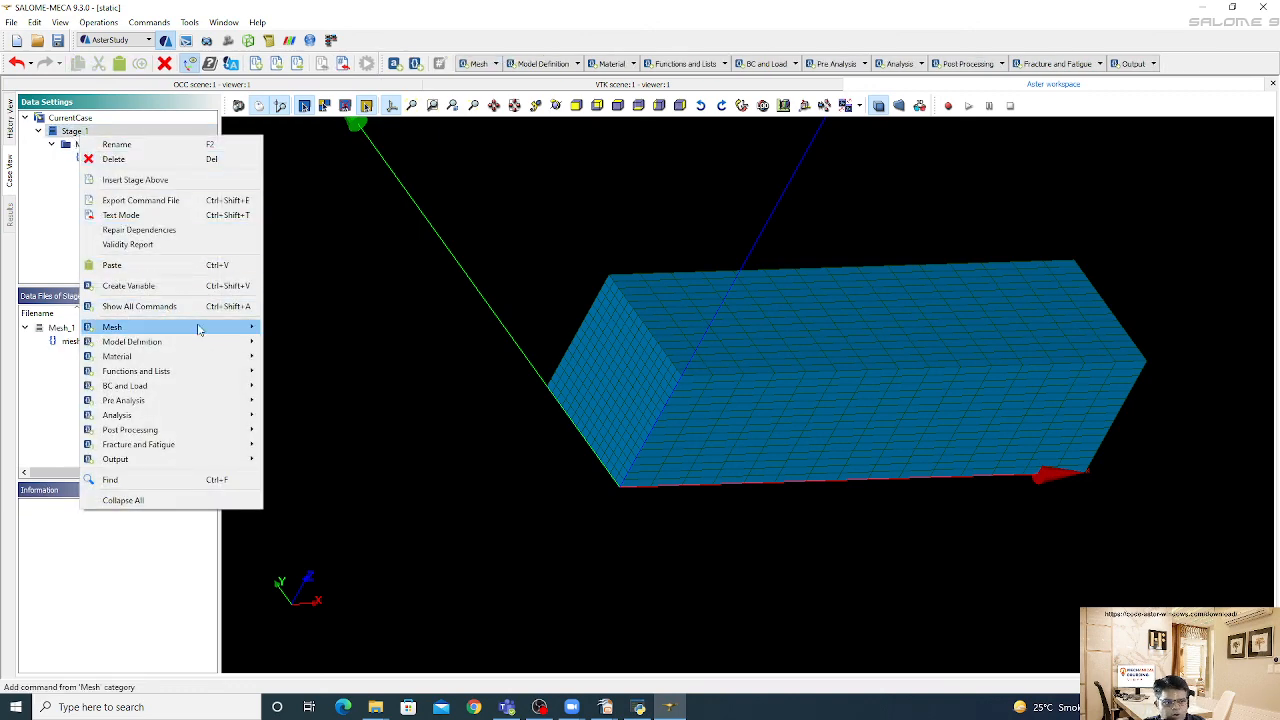
pyautogui.moveTo(204, 341)
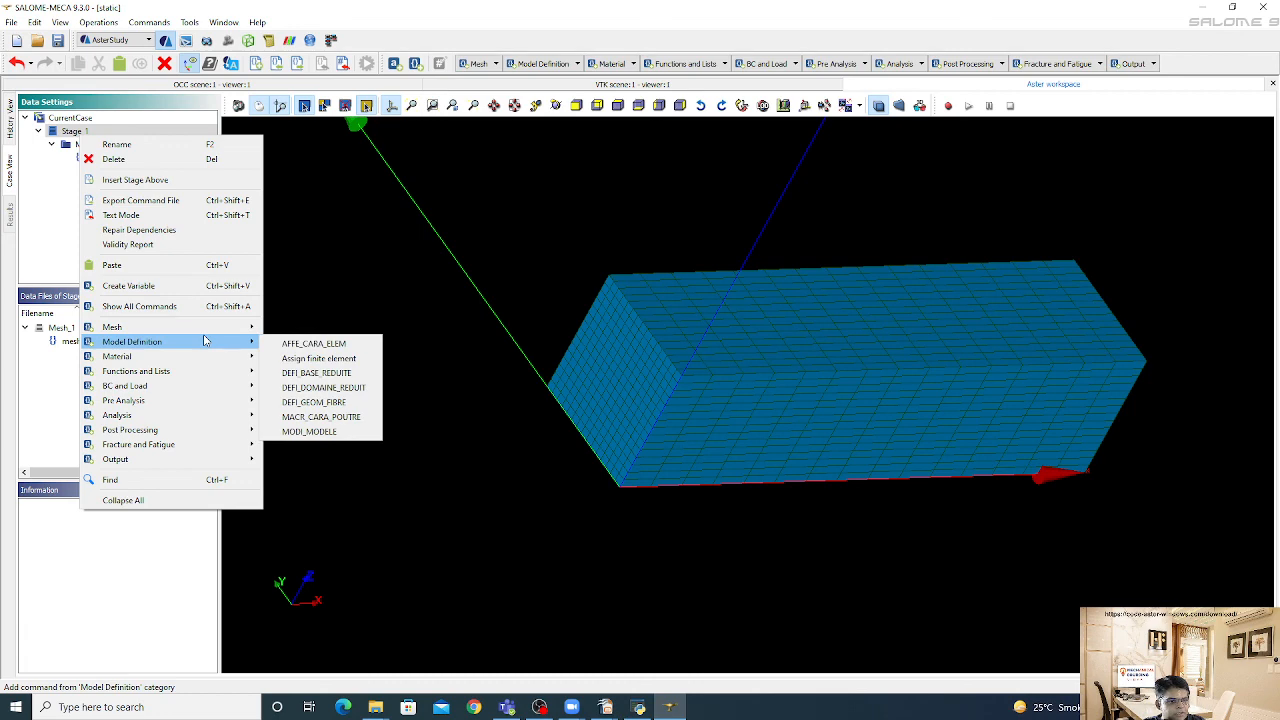
pyautogui.click(318, 358)
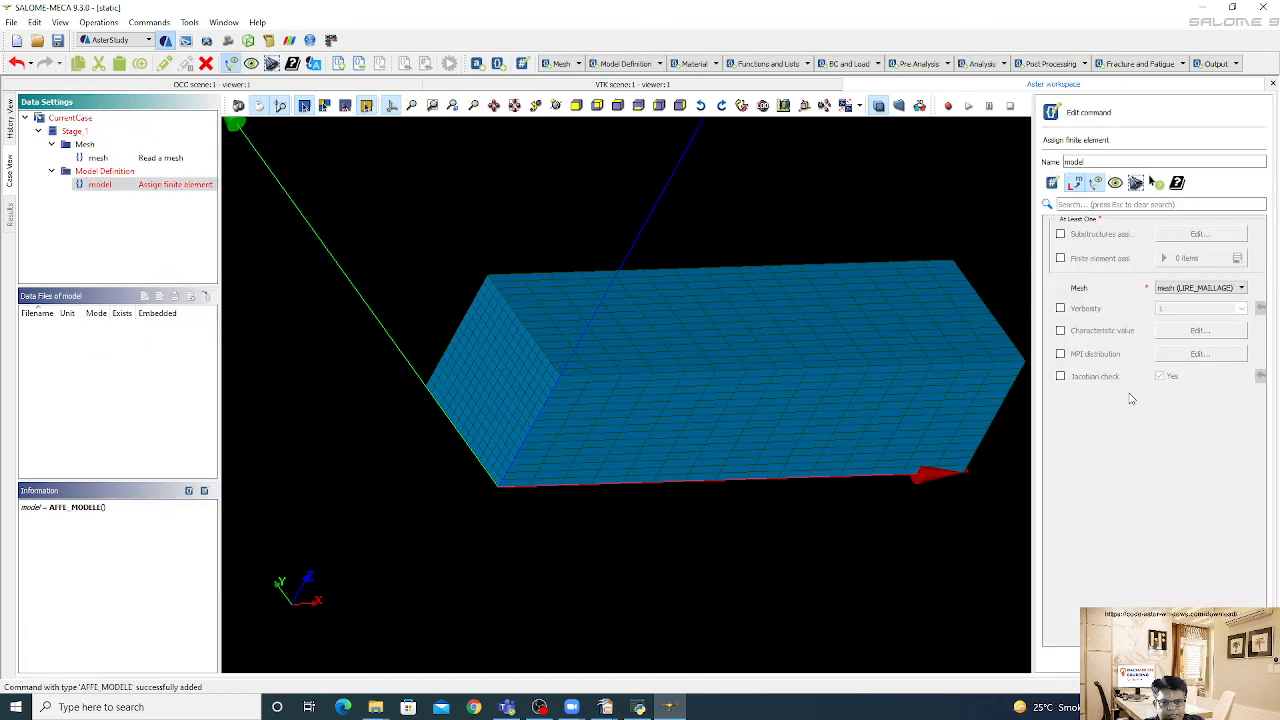
pyautogui.click(1112, 260)
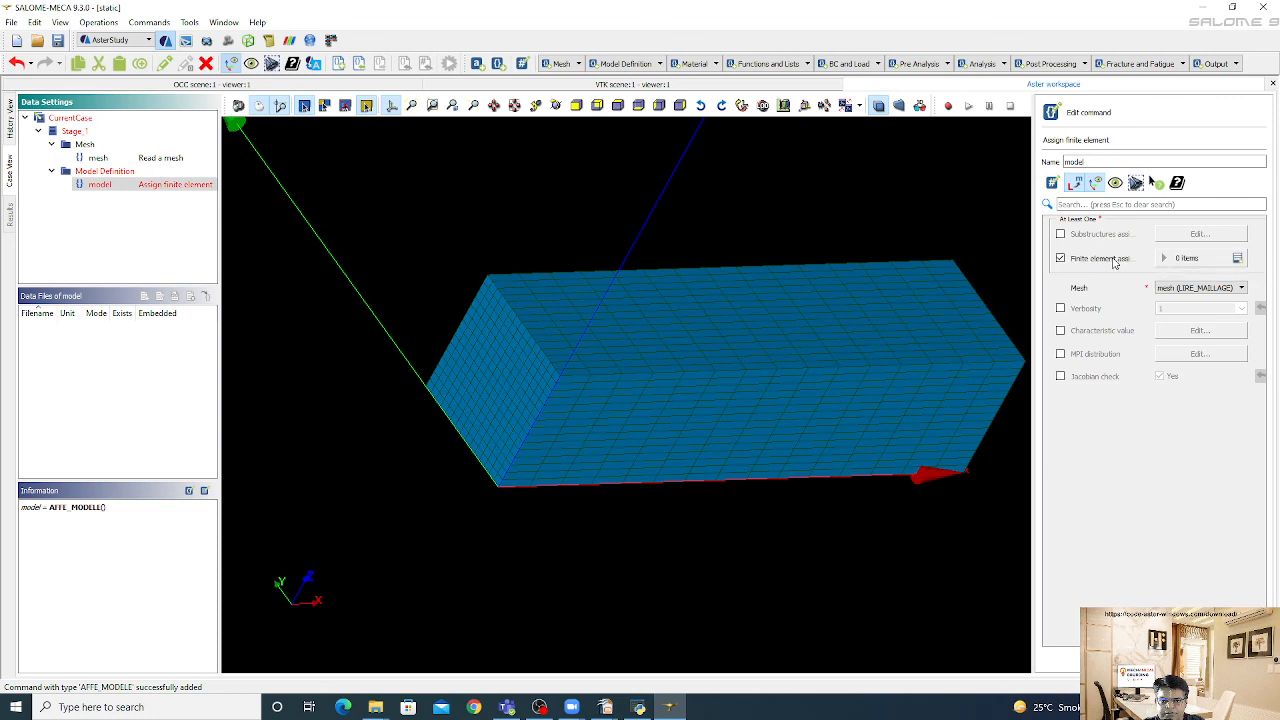
pyautogui.click(1237, 258)
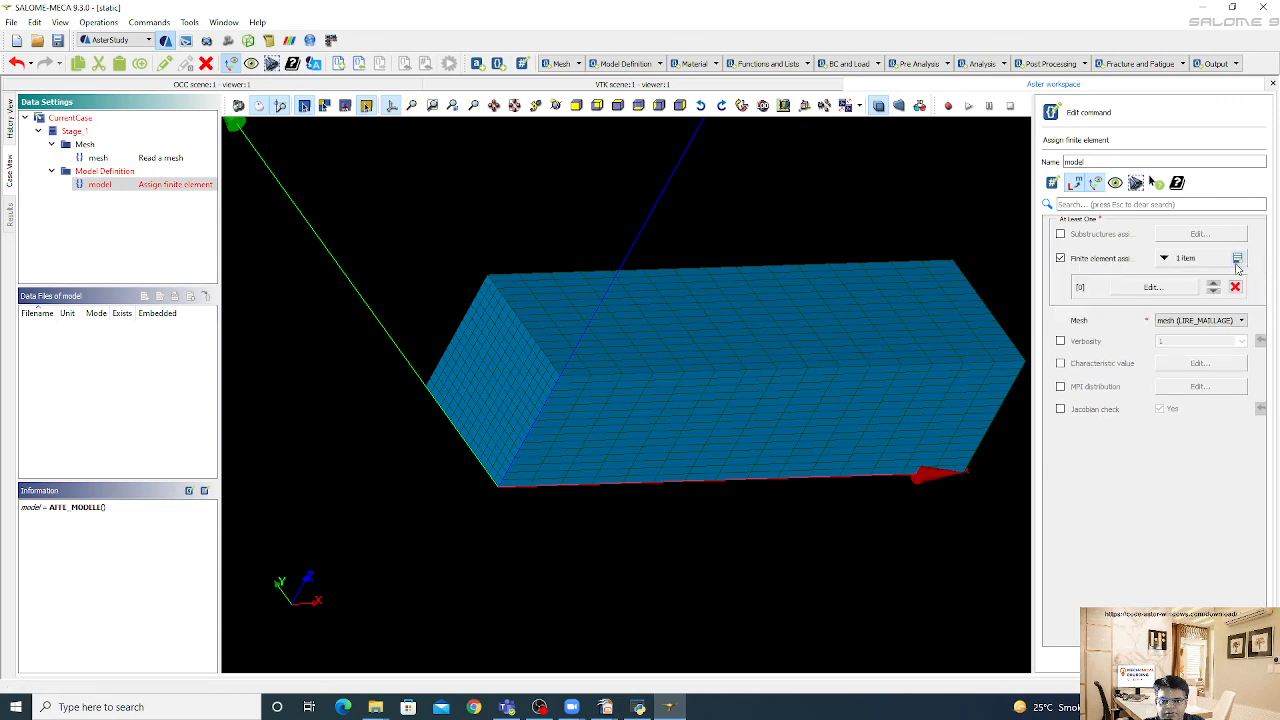
pyautogui.click(1172, 289)
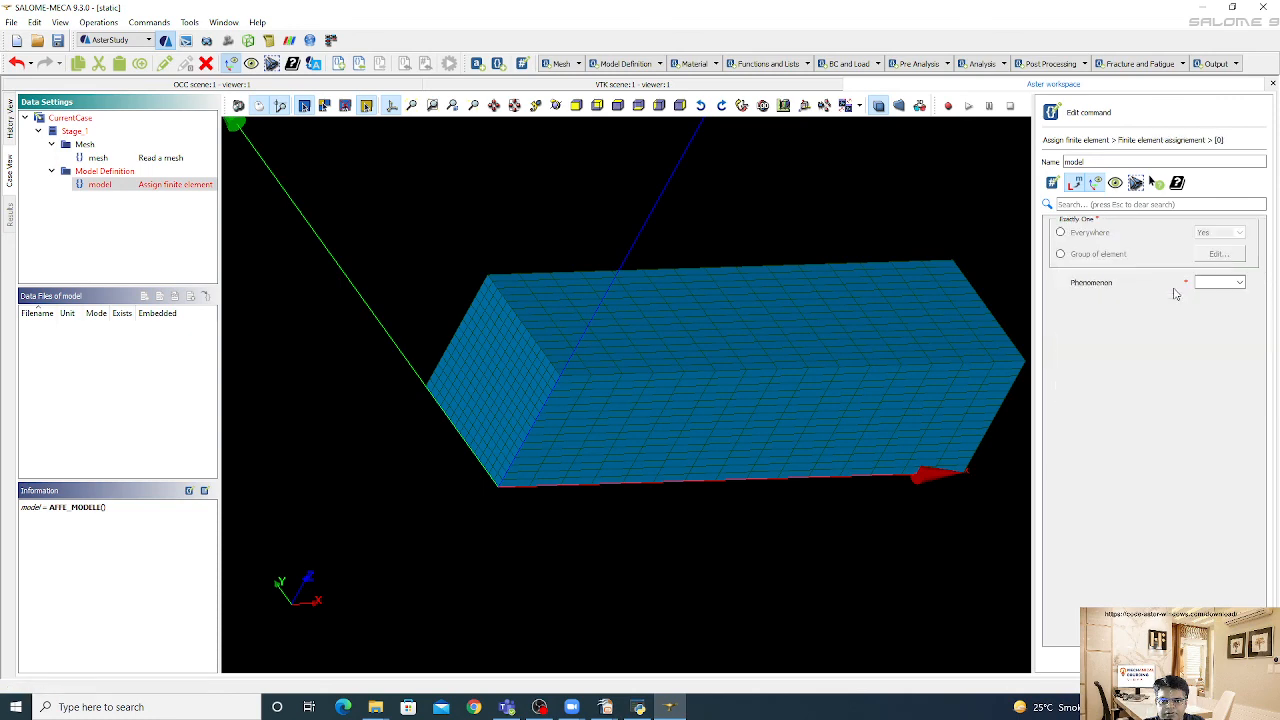
# Apply the finite element assignment everywhere with the Mechanic phenomenon and 3D modelisation, and store the model command
pyautogui.click(1096, 235)
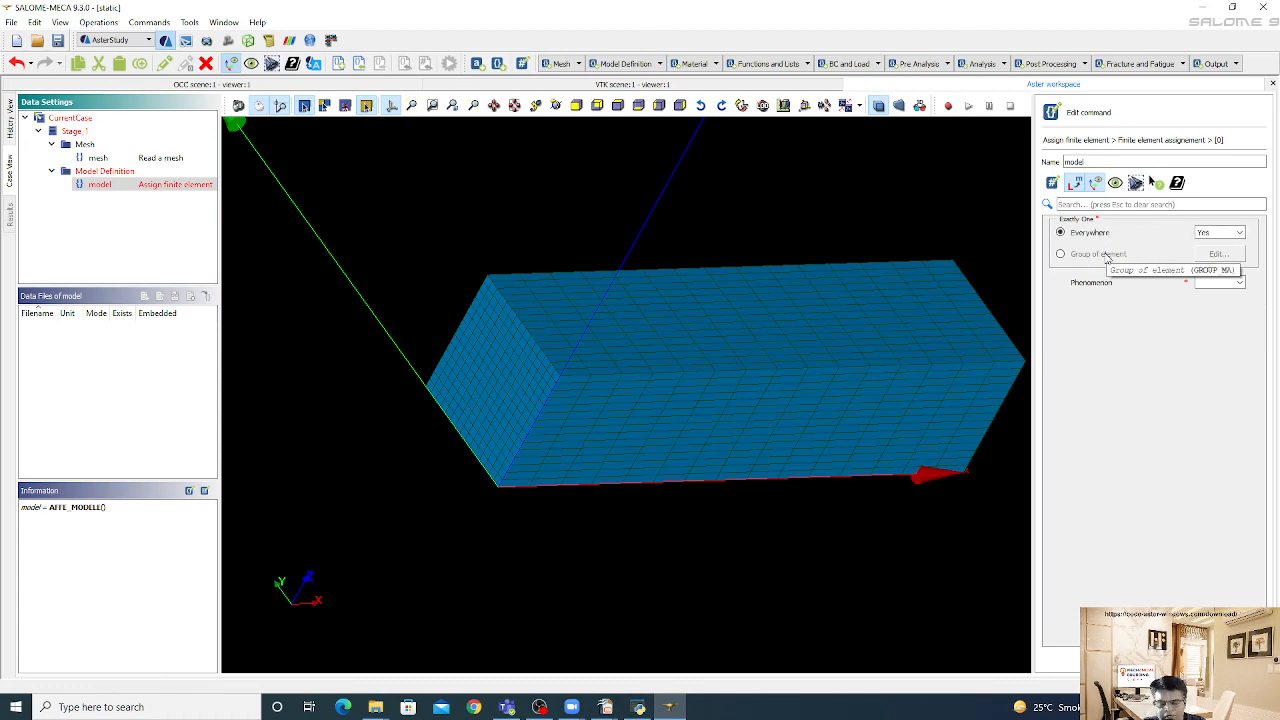
pyautogui.click(1239, 283)
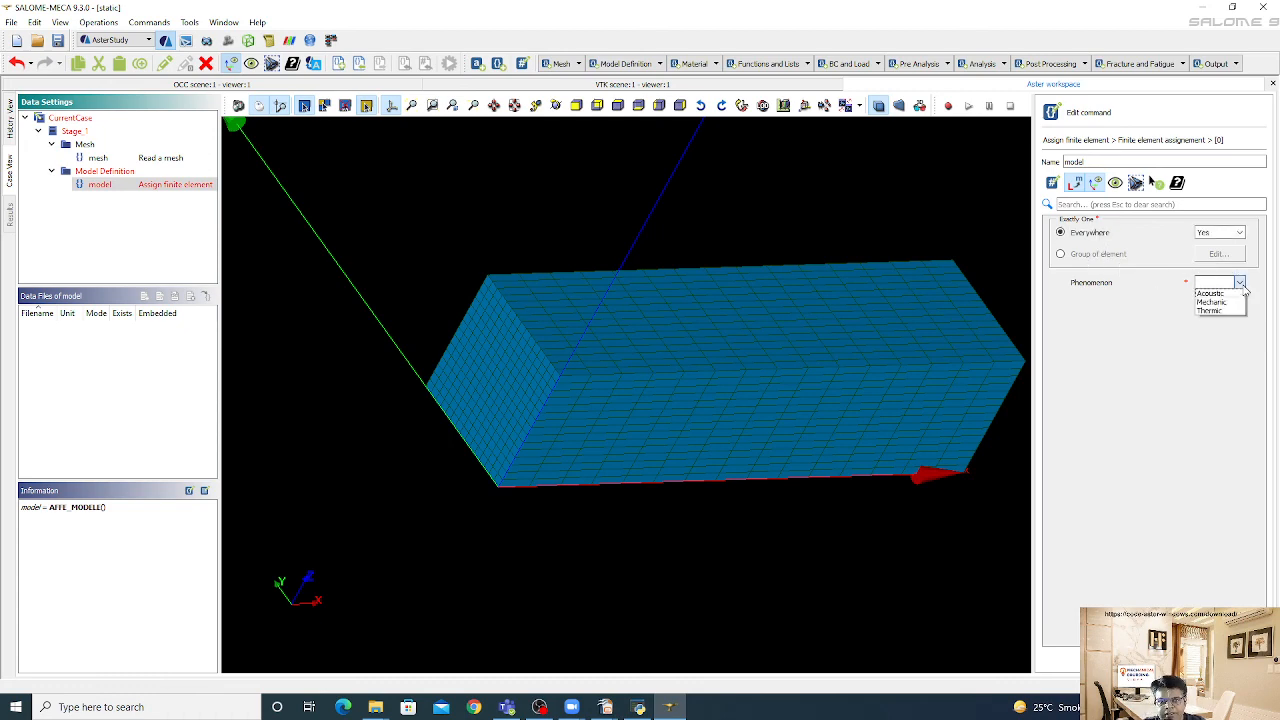
pyautogui.click(1233, 302)
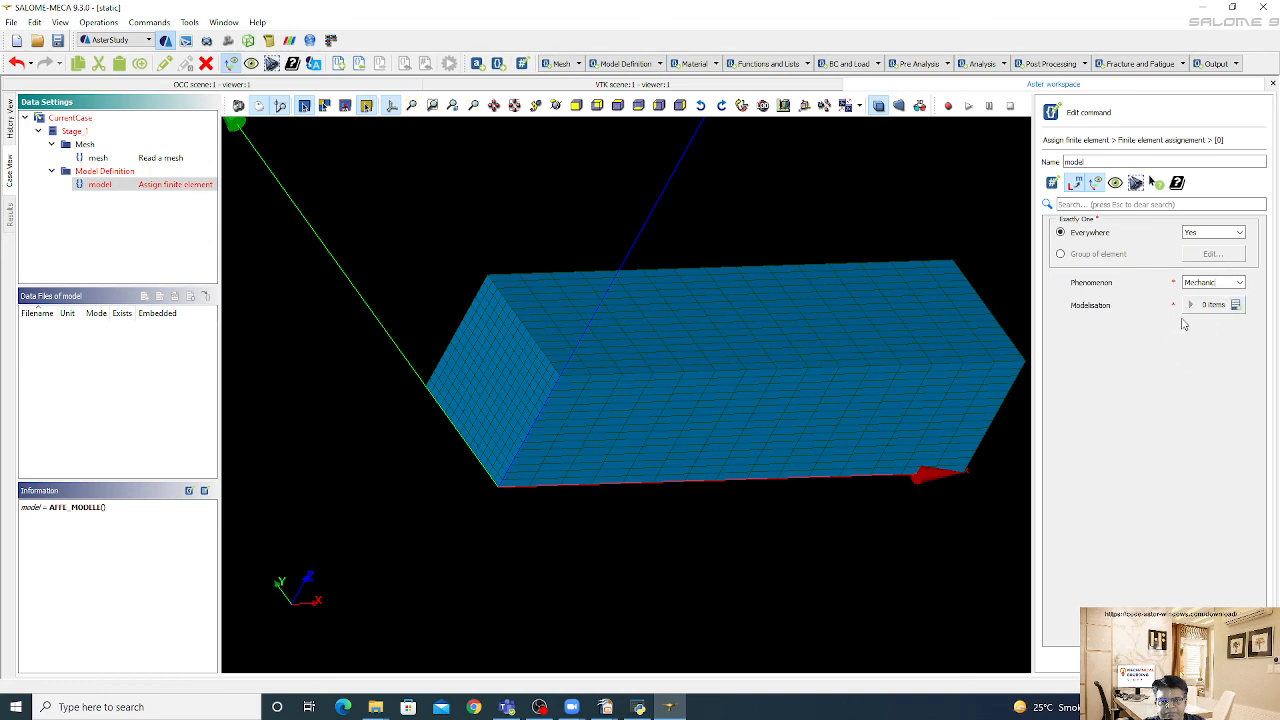
pyautogui.click(1236, 304)
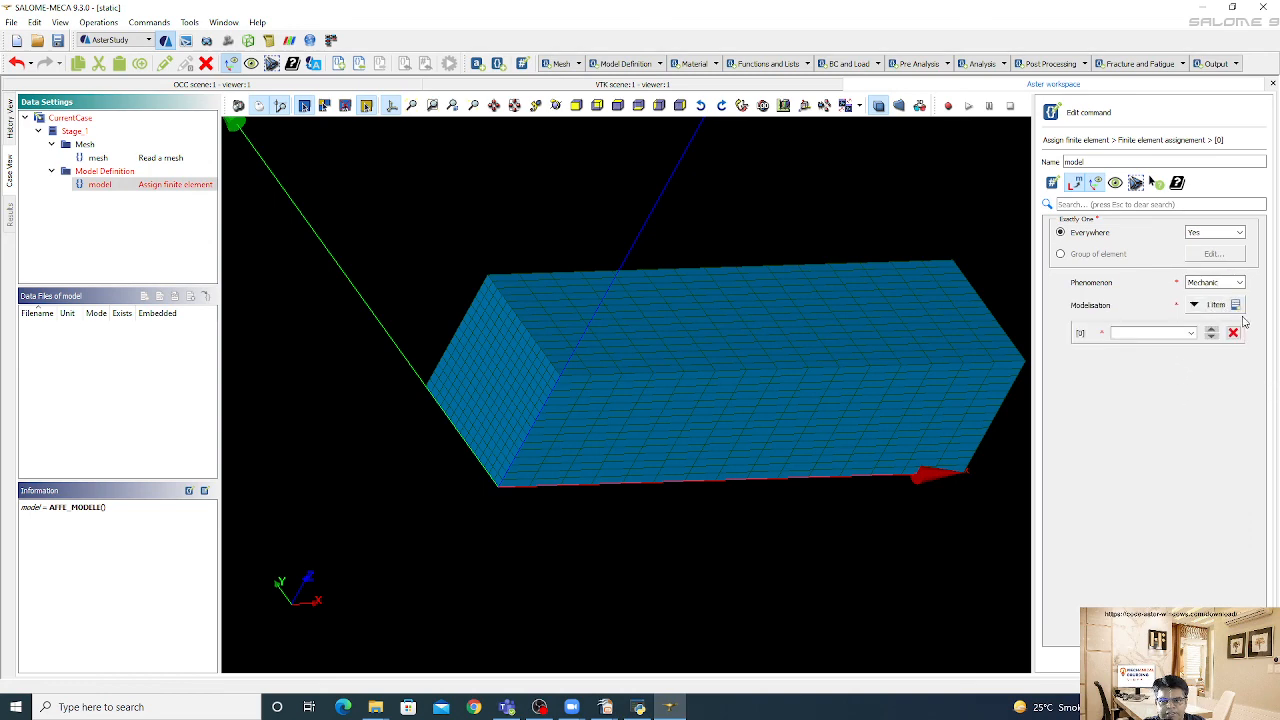
pyautogui.click(1191, 333)
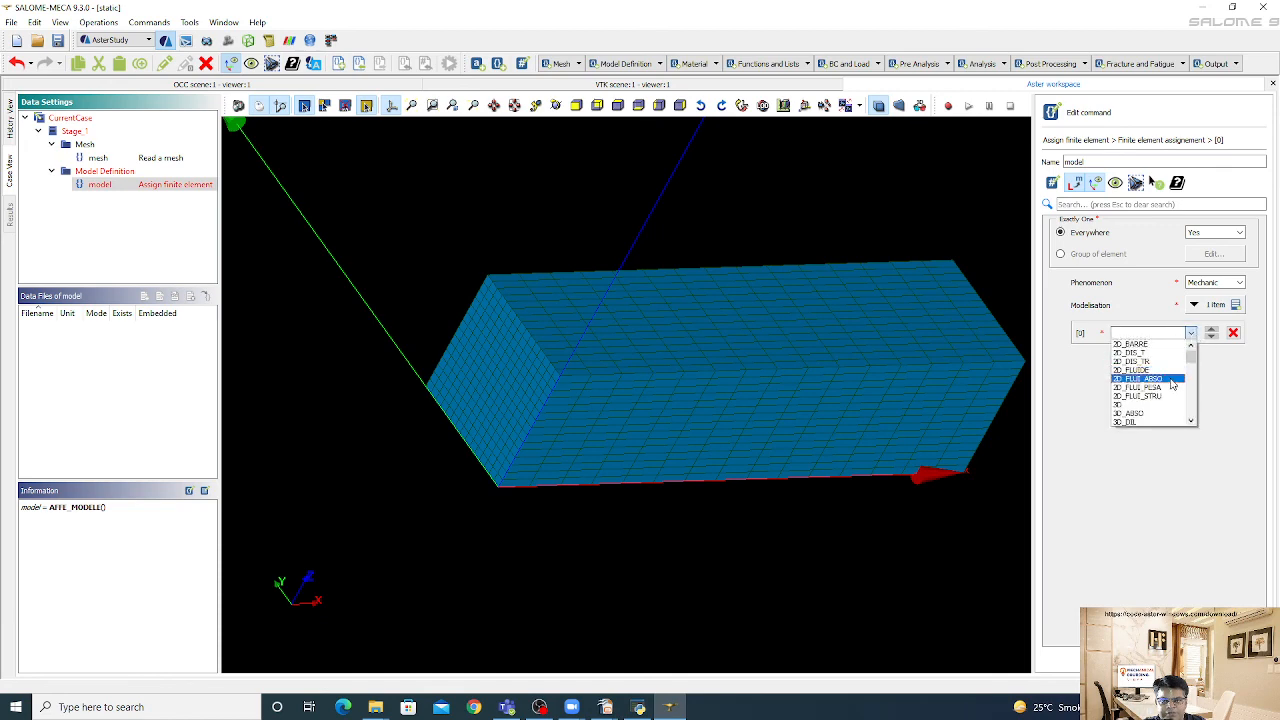
pyautogui.click(1128, 404)
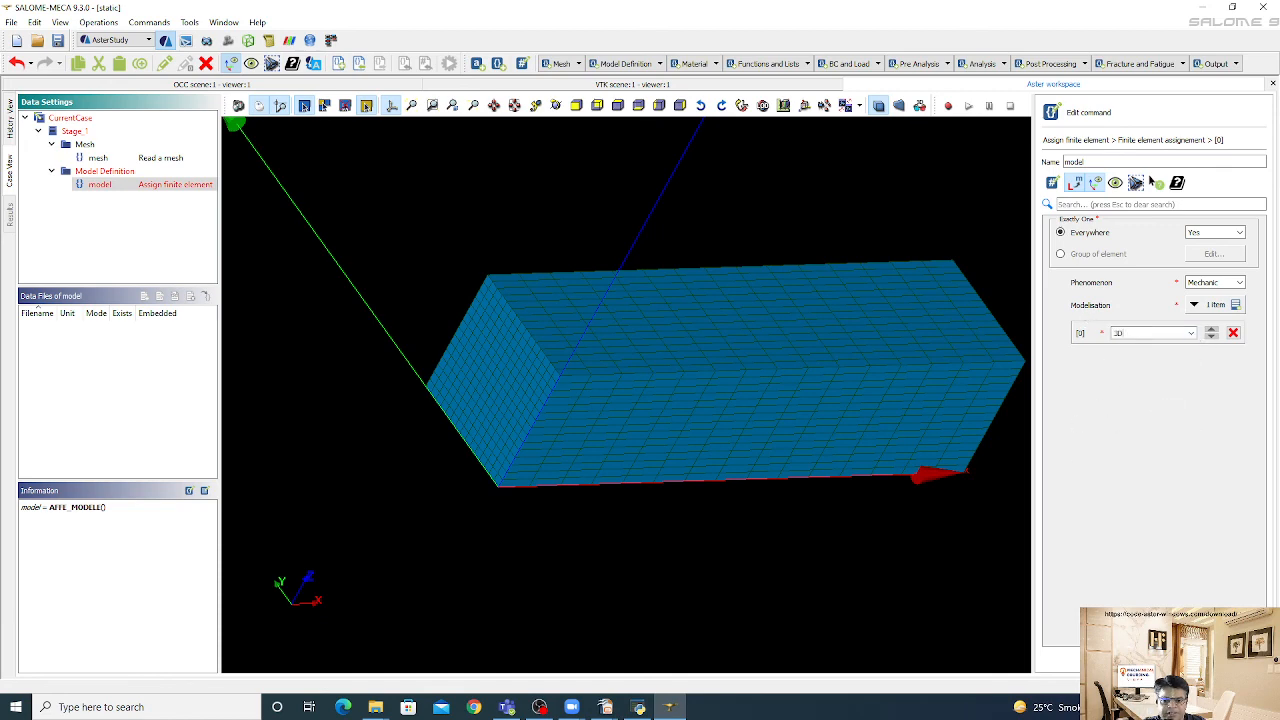
pyautogui.click(1110, 660)
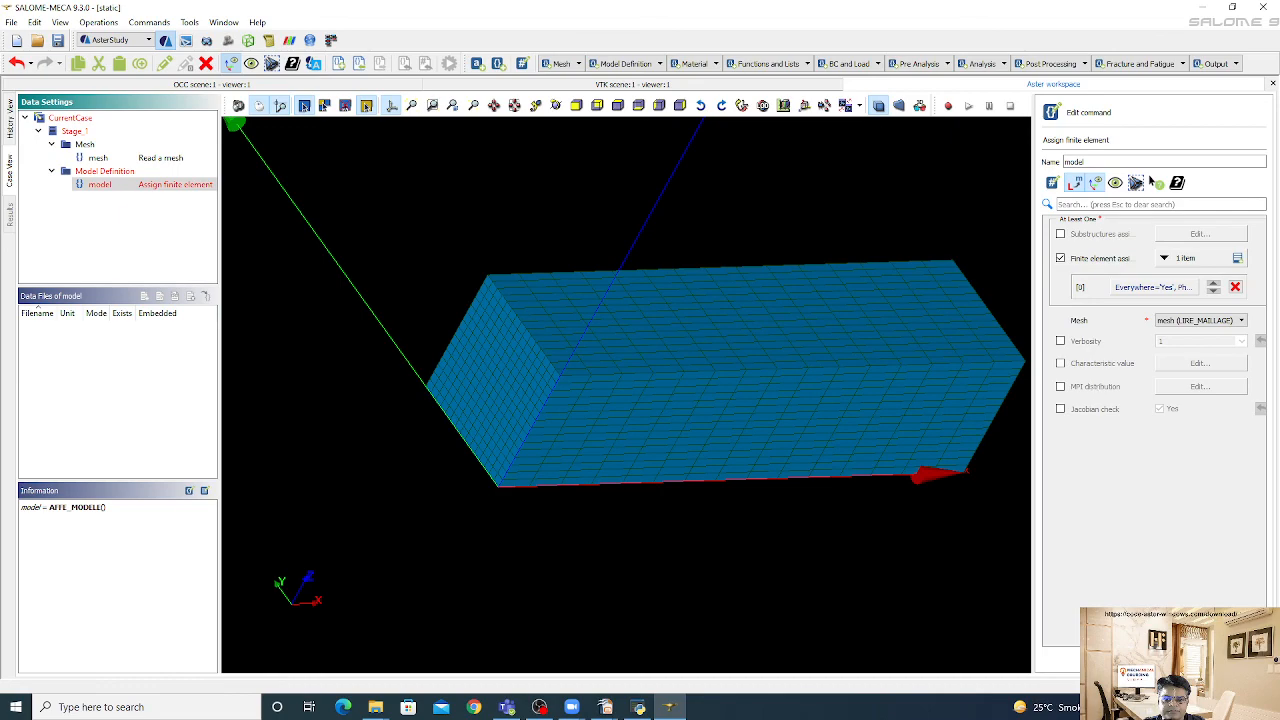
pyautogui.click(1110, 660)
# Add a Define a material command to Stage_1, enable linear isotropic elasticity and open its parameters
pyautogui.moveTo(728, 438)
pyautogui.mouseDown(button='right')
pyautogui.moveTo(557, 416)
pyautogui.moveTo(669, 411)
pyautogui.moveTo(451, 399)
pyautogui.mouseUp(button='right')
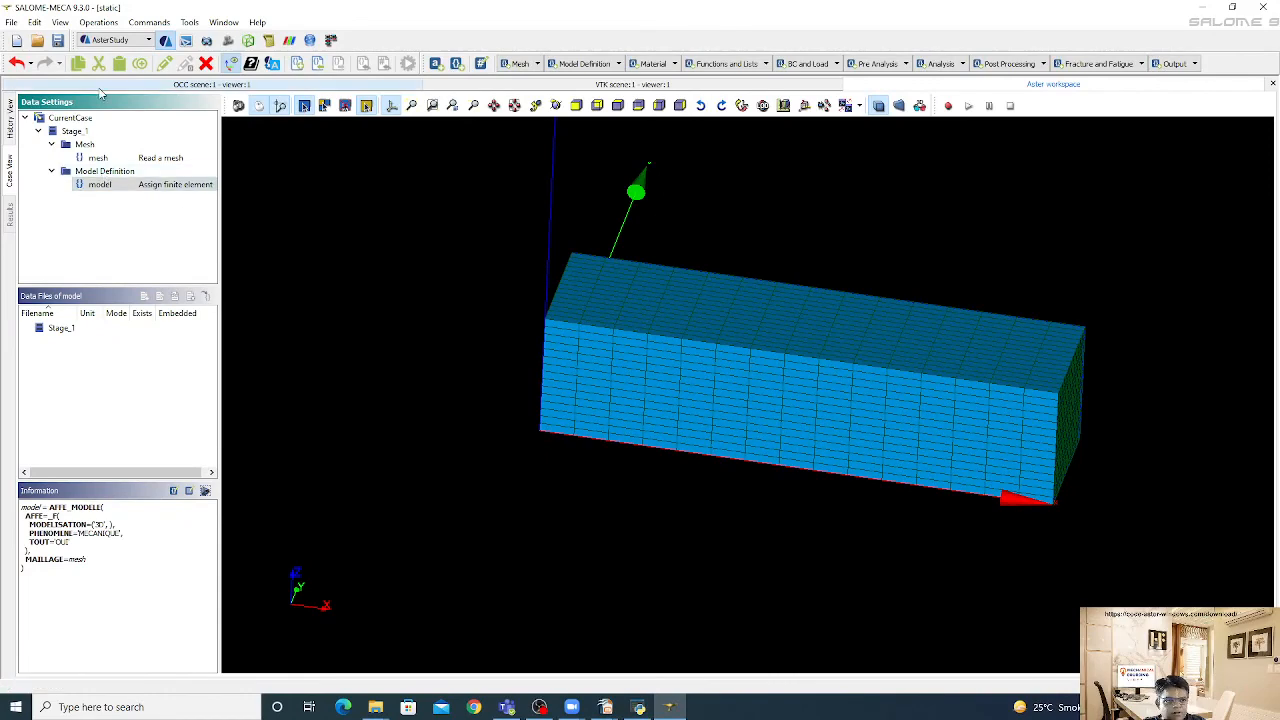
pyautogui.rightClick(88, 131)
pyautogui.moveTo(249, 361)
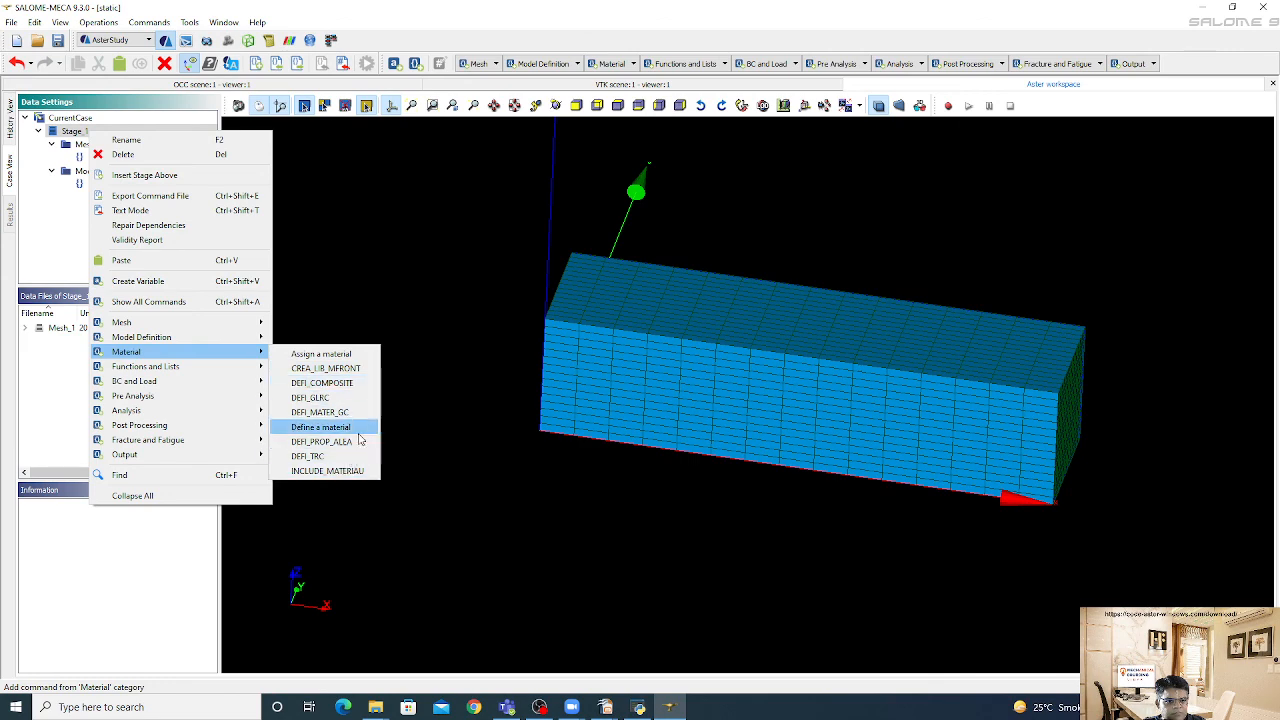
pyautogui.click(322, 427)
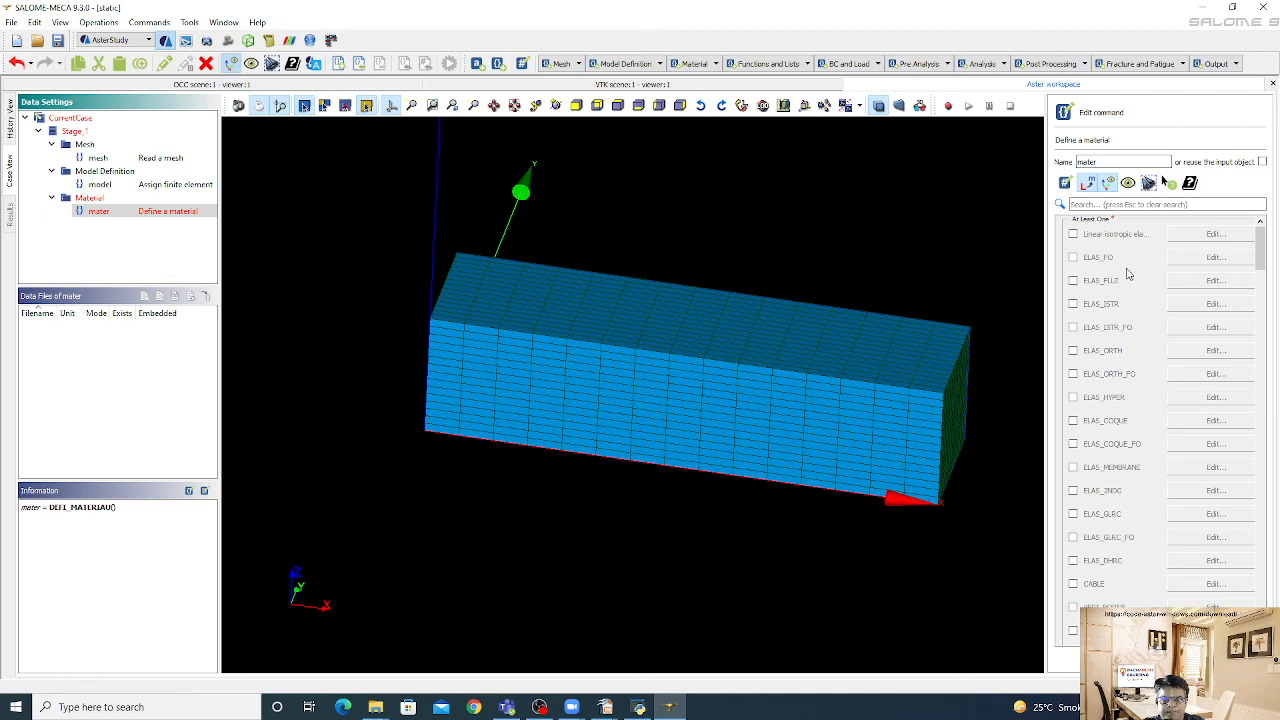
pyautogui.click(1124, 234)
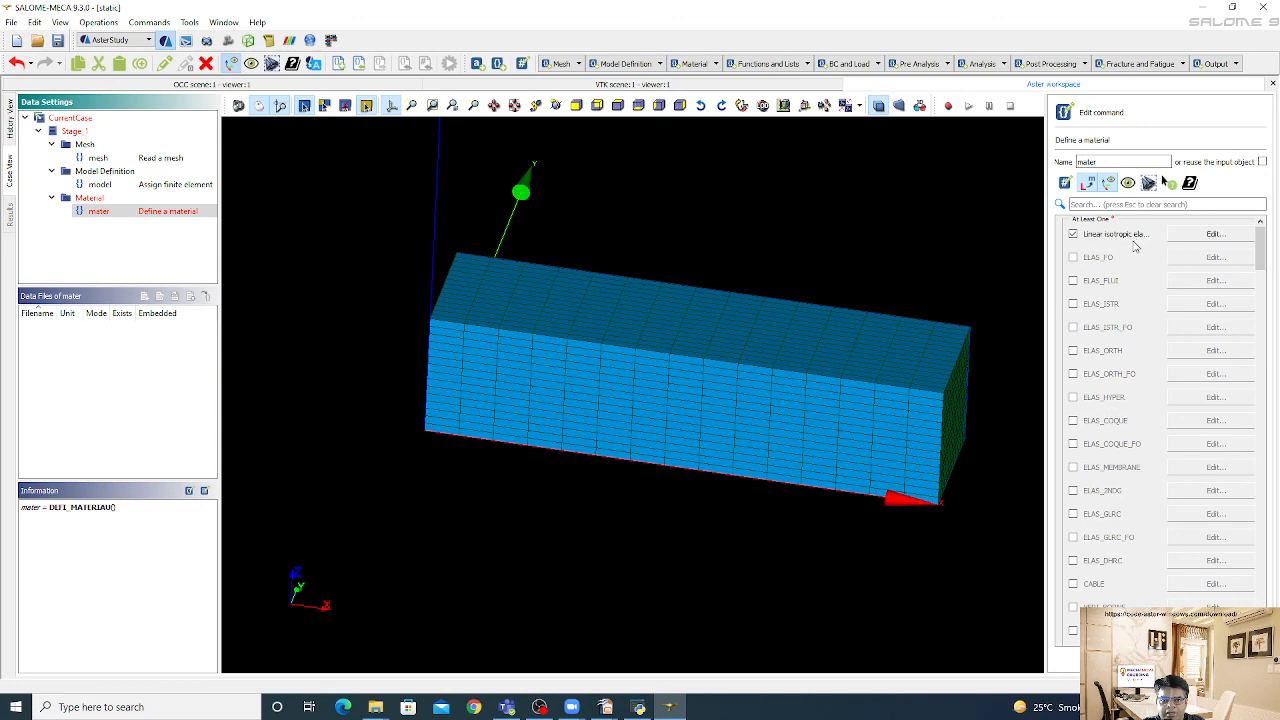
pyautogui.click(1215, 233)
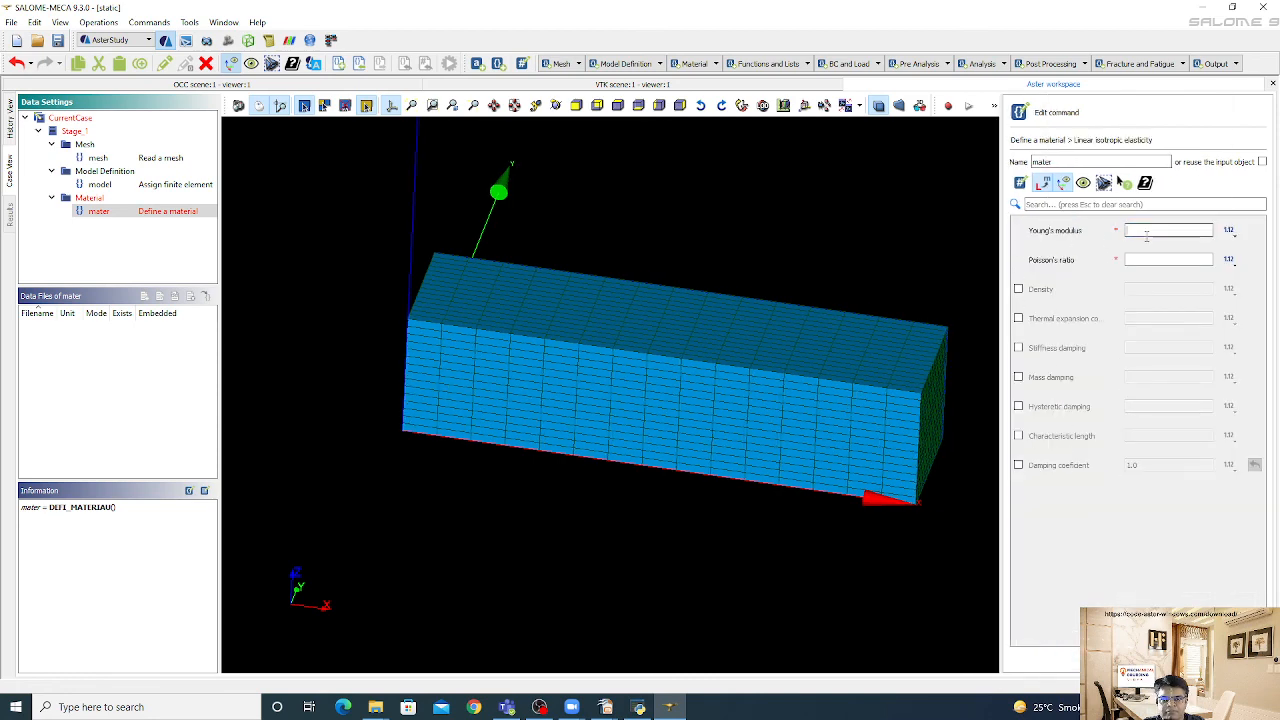
pyautogui.write('200000')
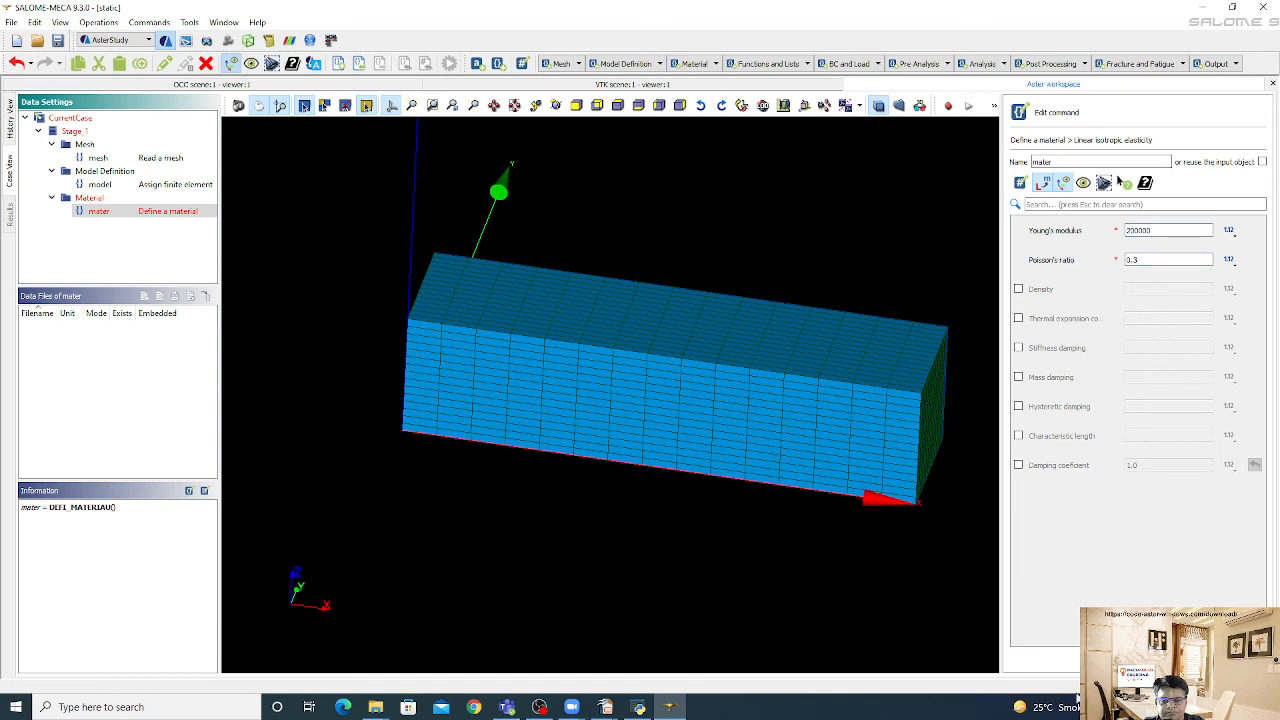
pyautogui.click(1187, 660)
pyautogui.click(1240, 660)
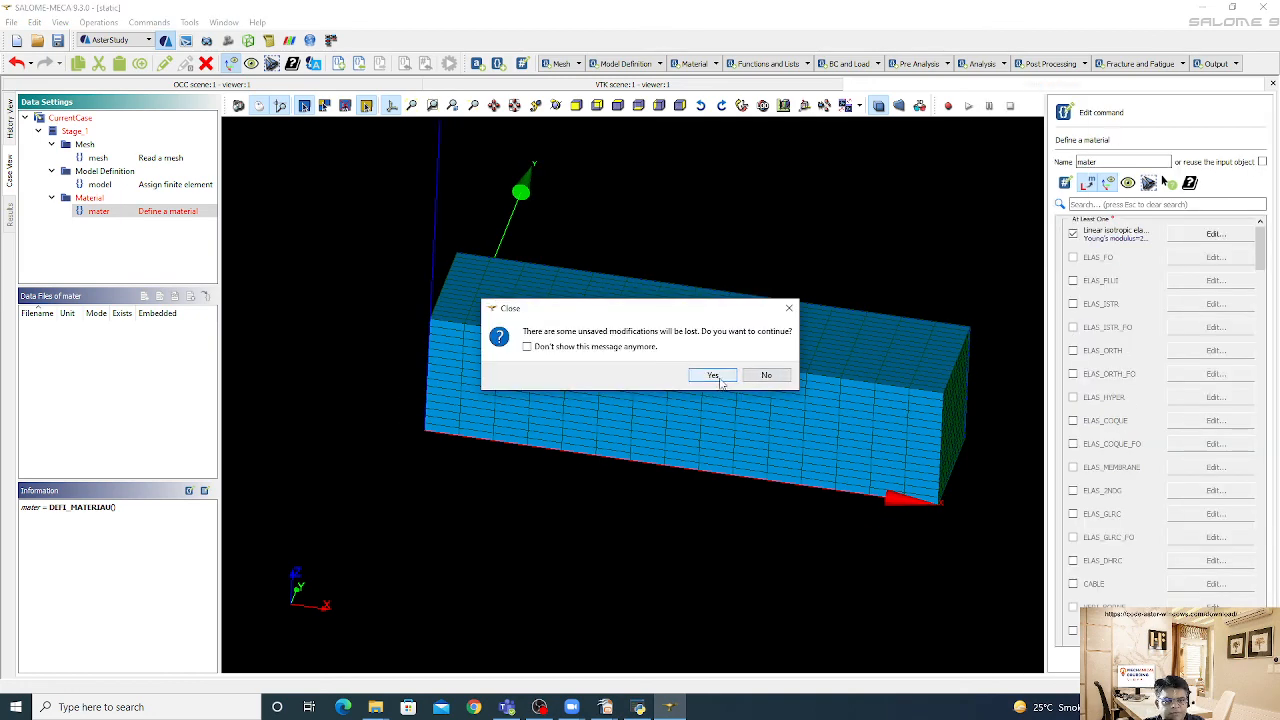
pyautogui.click(766, 375)
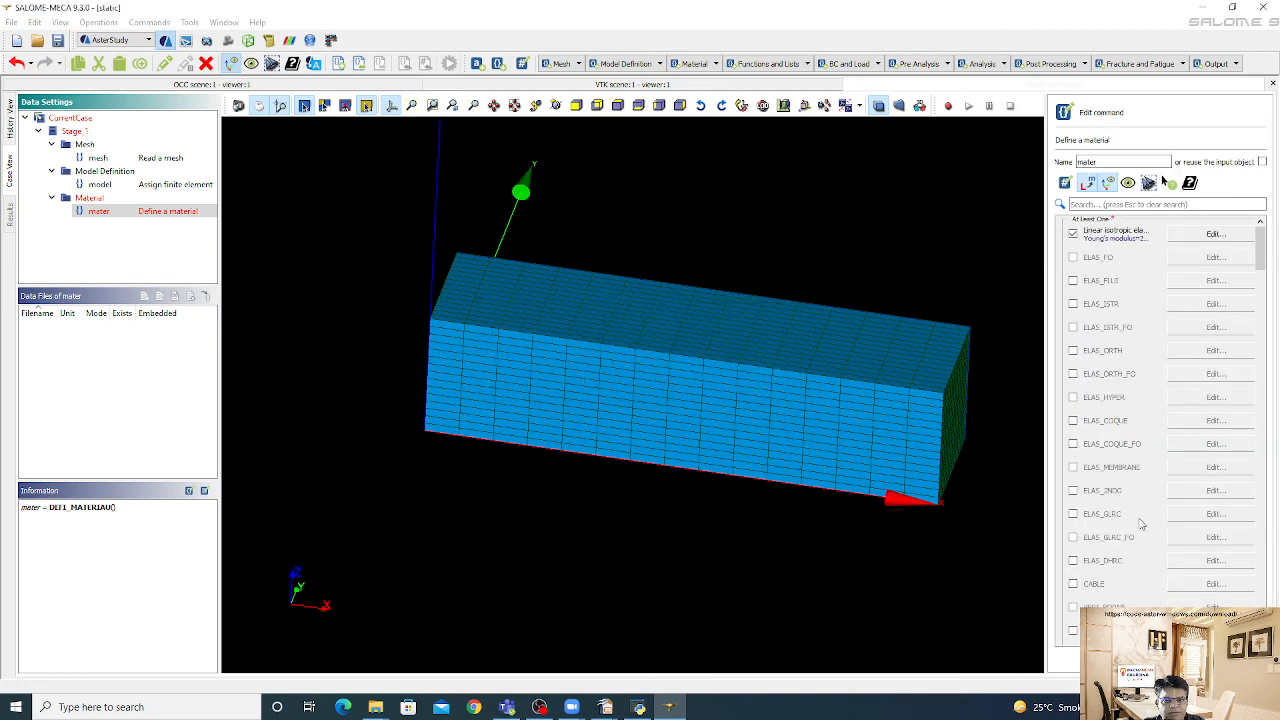
pyautogui.click(84, 212)
# Edit the mater command, enabling linear isotropic elasticity with Young's modulus 200000 and Poisson's ratio 0.3, and store it
pyautogui.rightClick(132, 216)
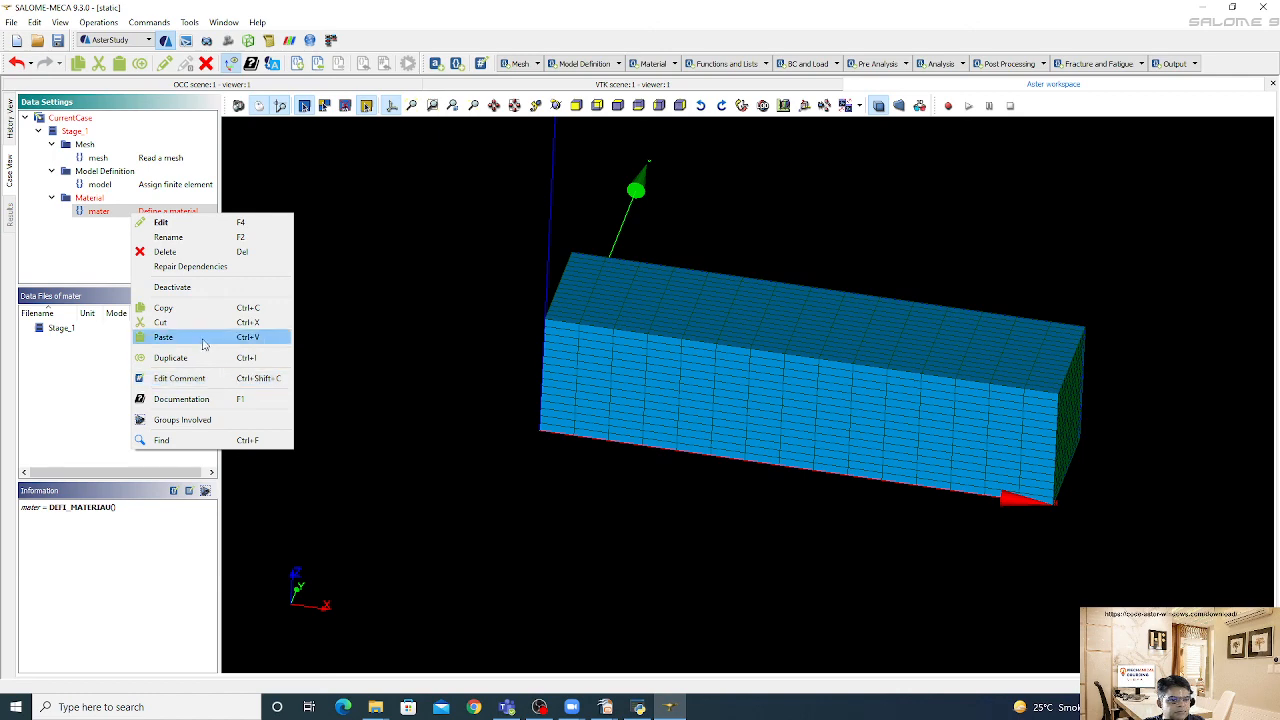
pyautogui.click(215, 224)
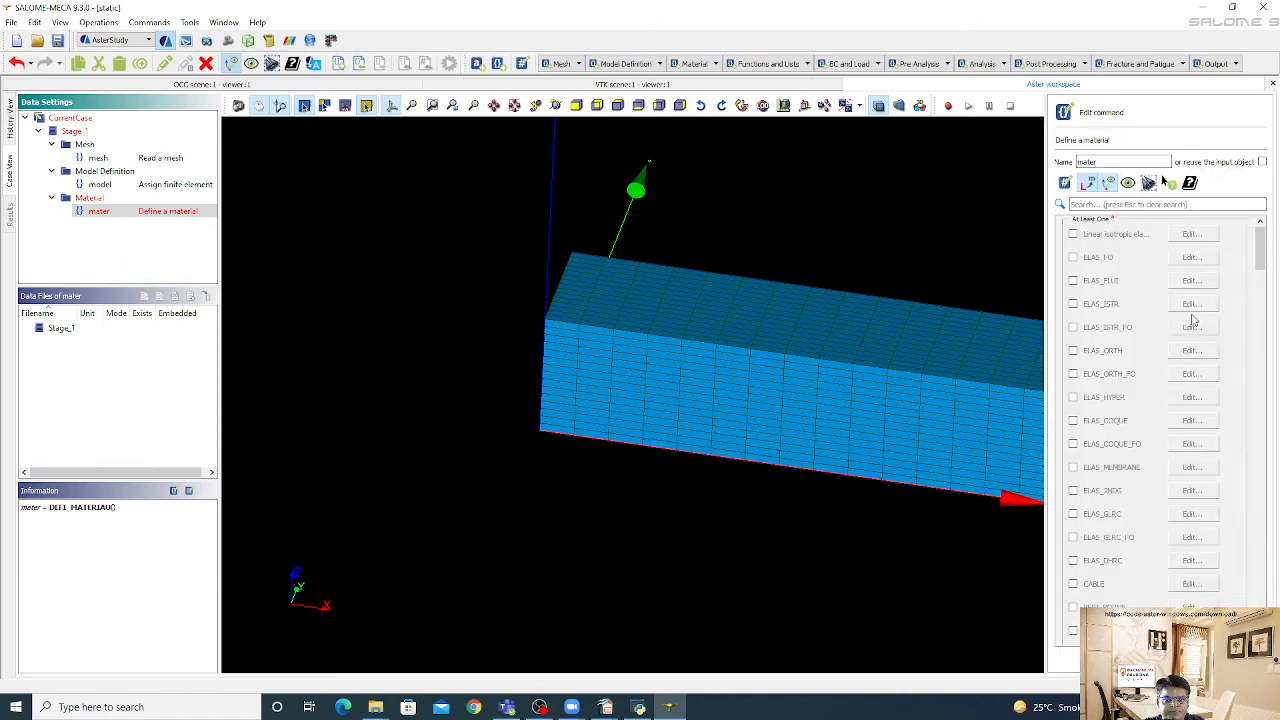
pyautogui.scroll(-1, 1220, 305)
pyautogui.scroll(3, 1220, 305)
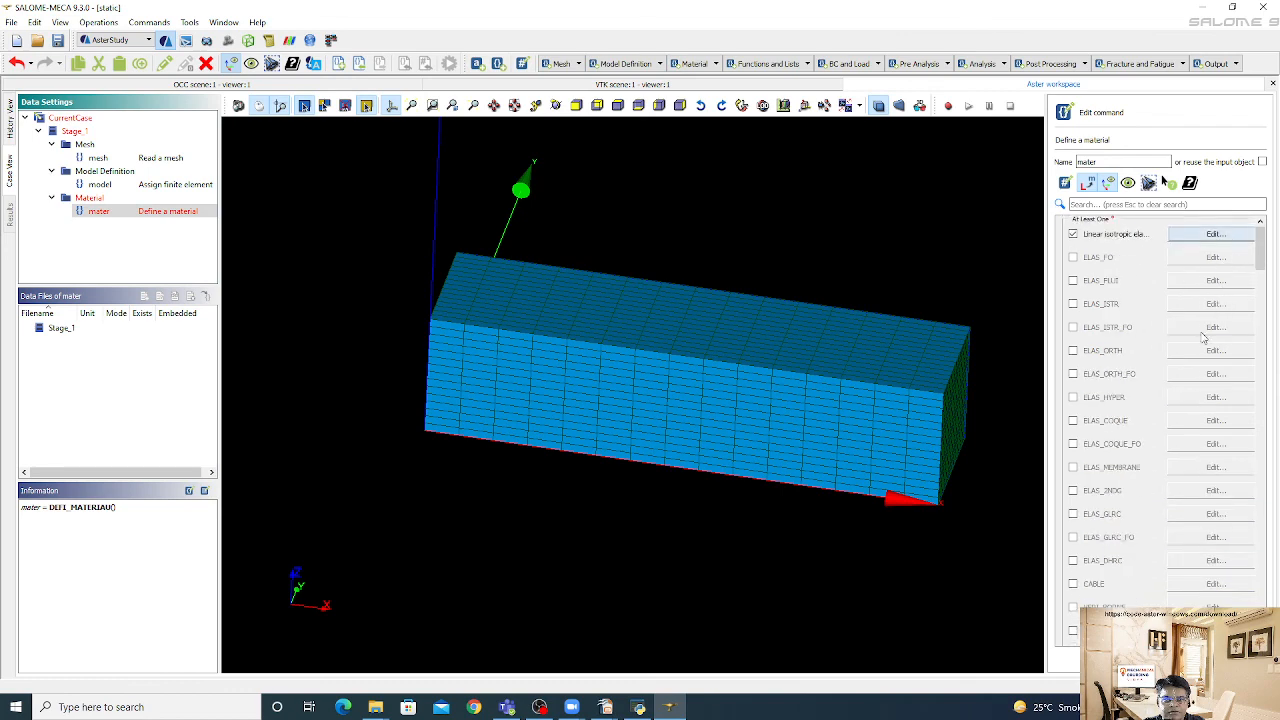
pyautogui.click(1200, 234)
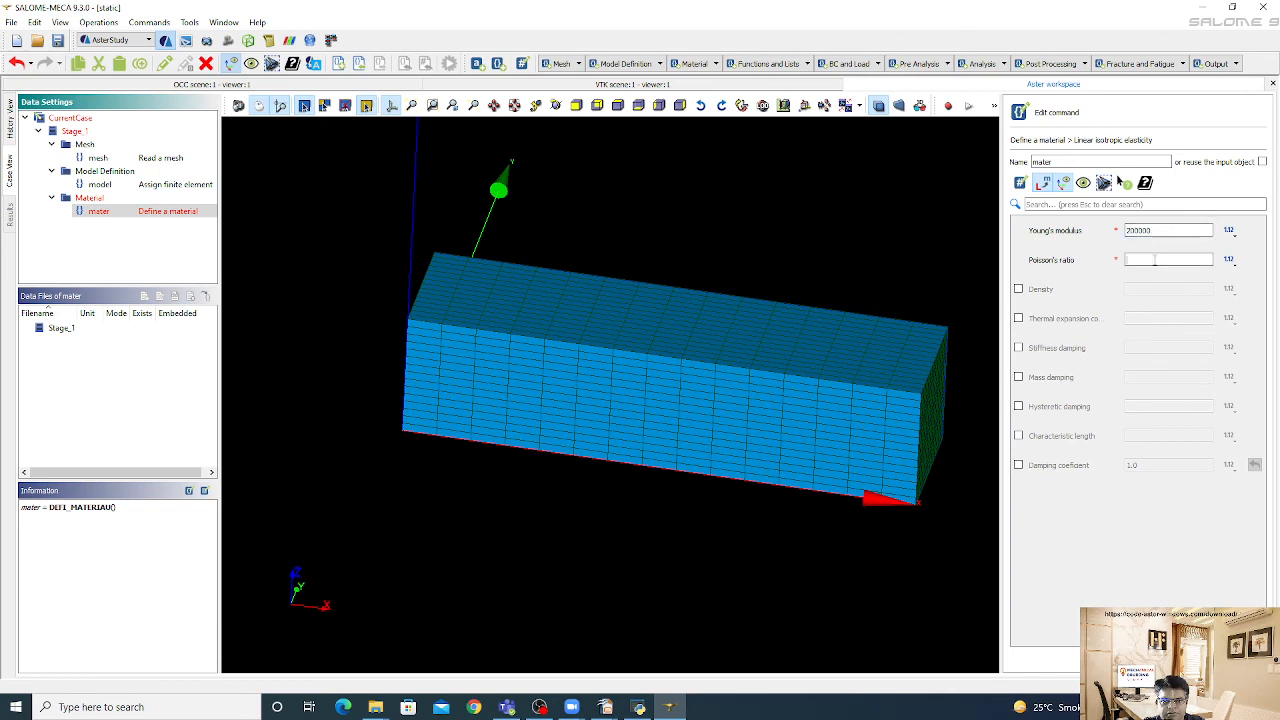
pyautogui.click(1158, 259)
pyautogui.write('0.3')
pyautogui.click(1122, 182)
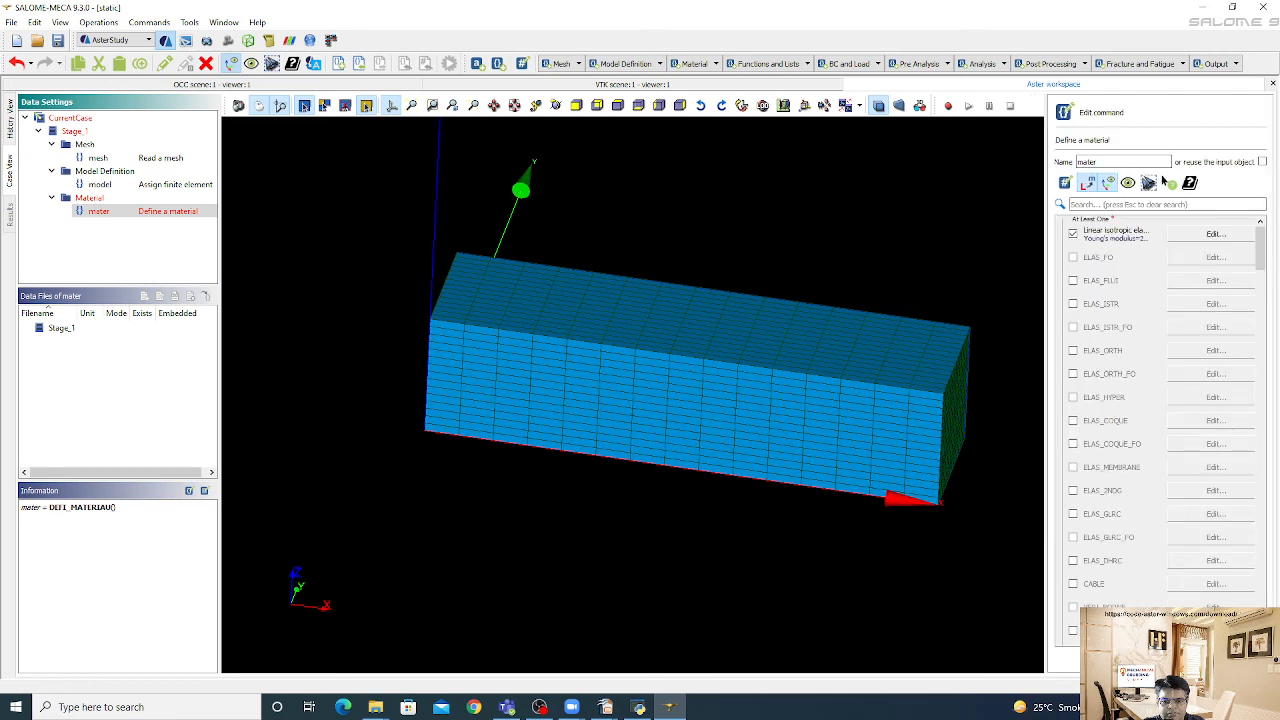
pyautogui.click(1169, 183)
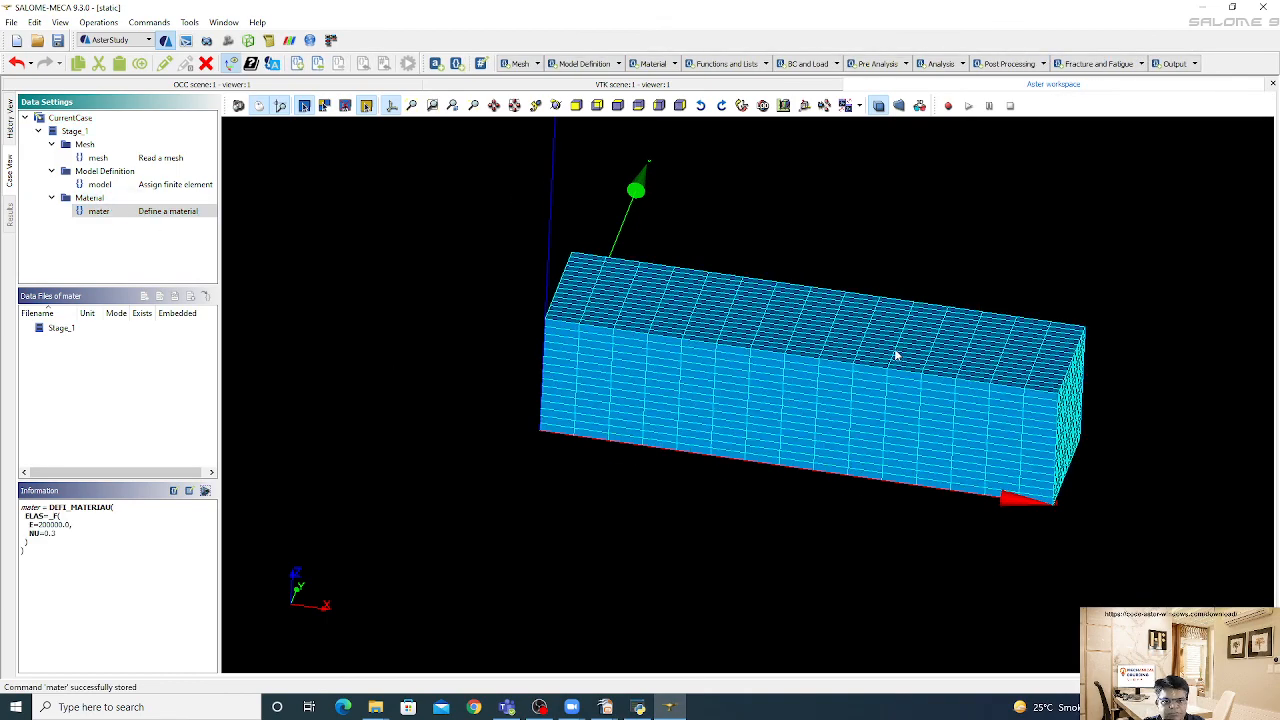
# Add an Assign a material command to Stage_1, base it on the mesh and add one material assignment item
pyautogui.scroll(1, 896, 351)
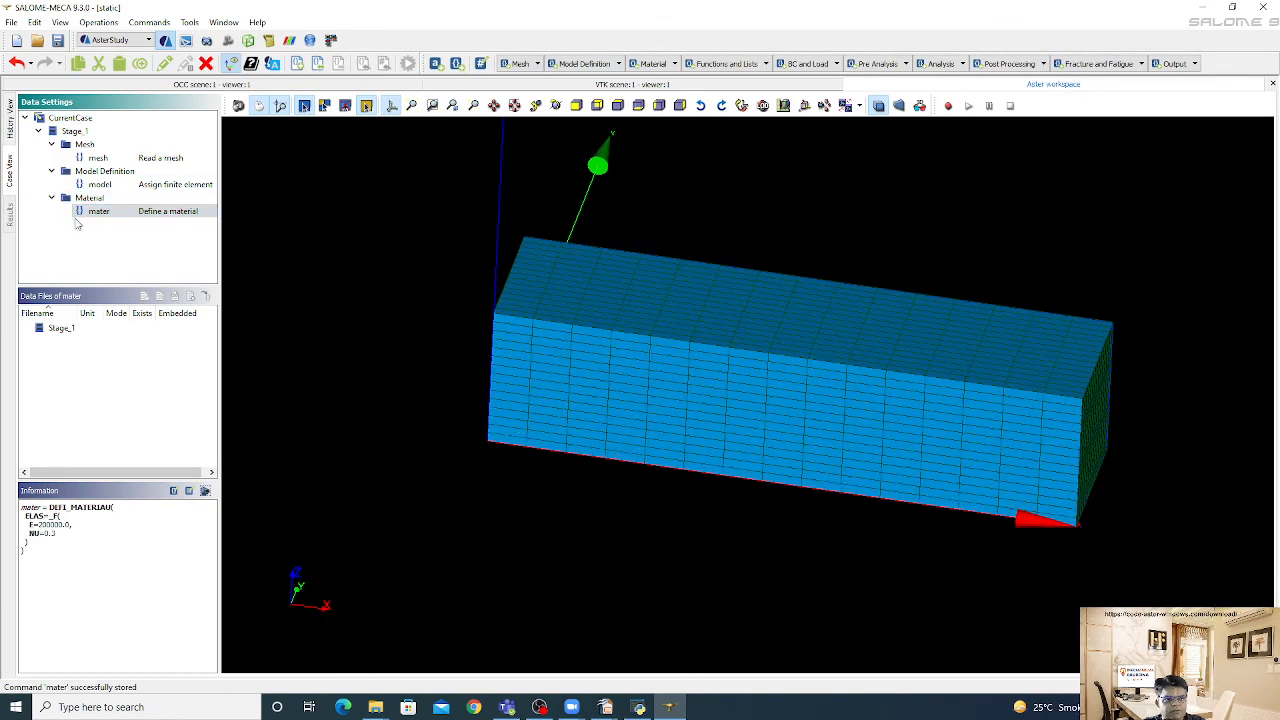
pyautogui.click(89, 197)
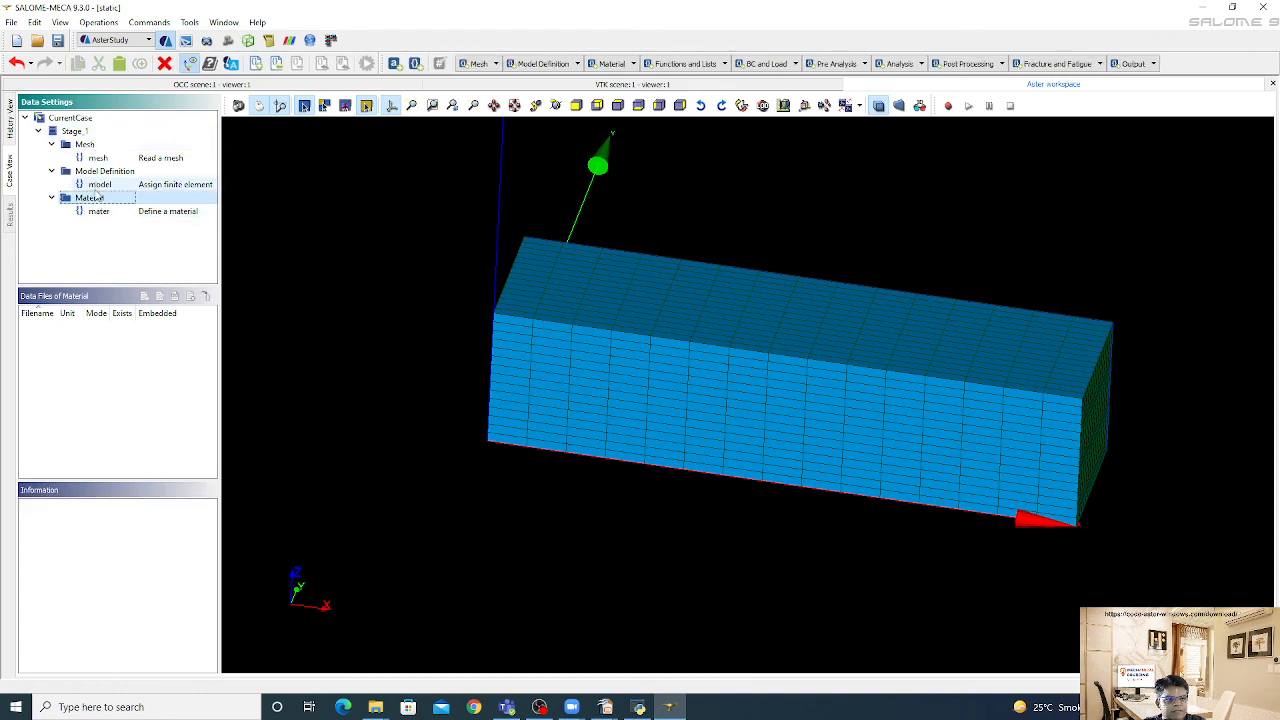
pyautogui.click(86, 144)
pyautogui.rightClick(84, 132)
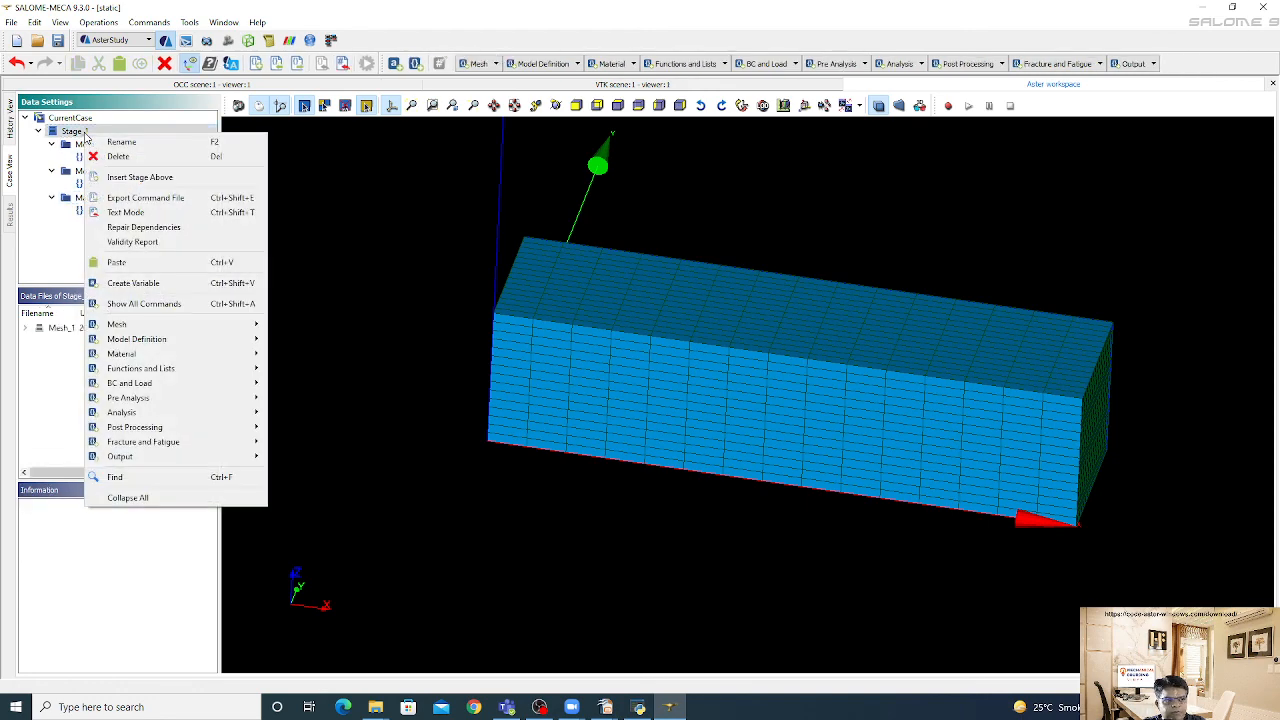
pyautogui.moveTo(253, 362)
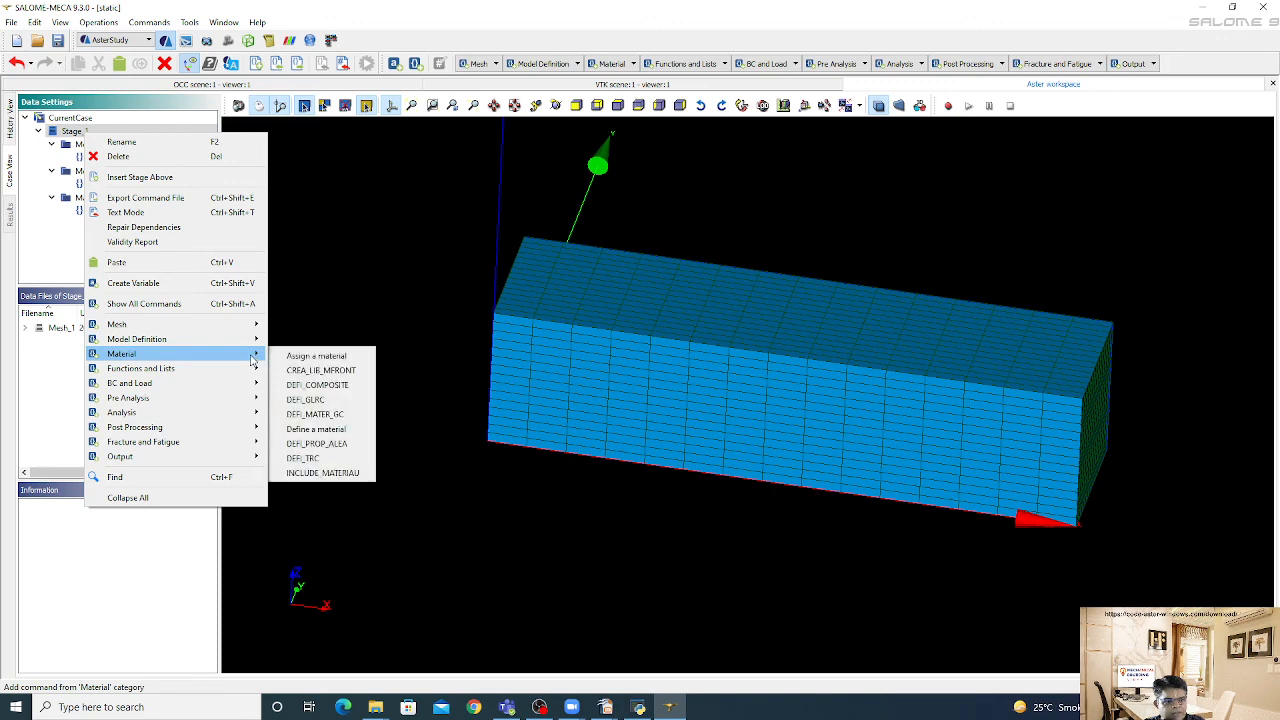
pyautogui.click(316, 356)
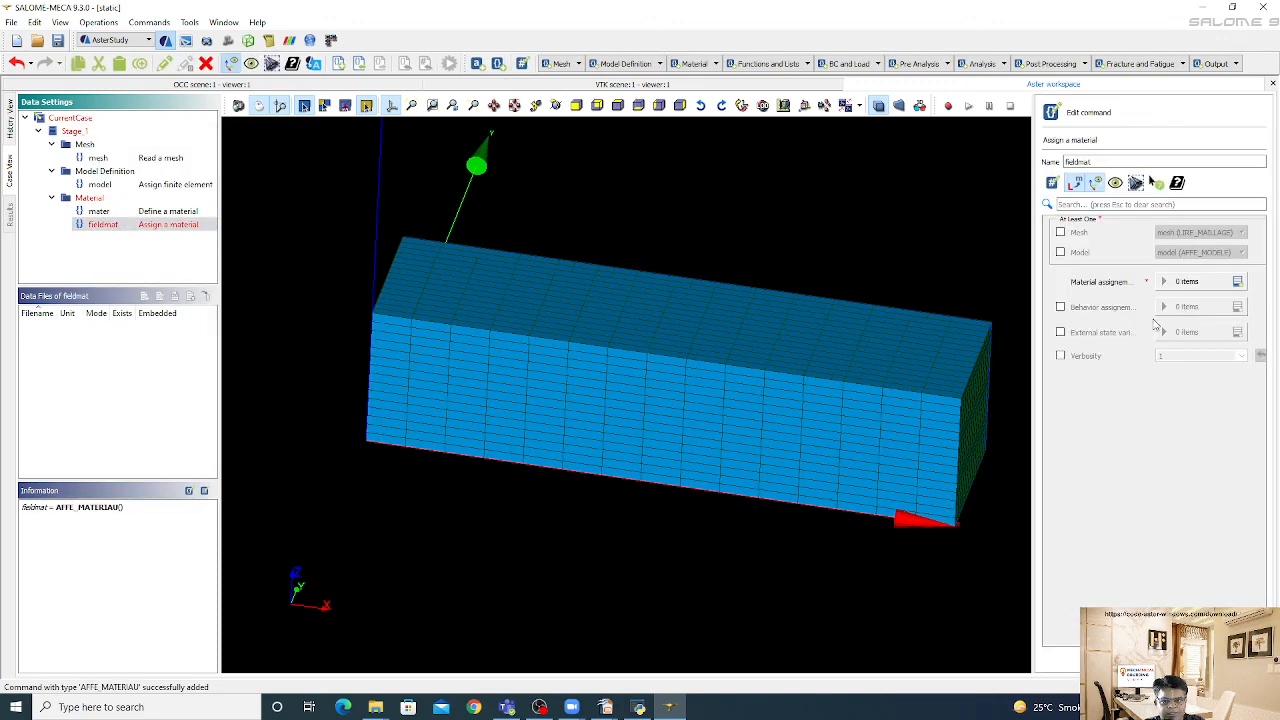
pyautogui.click(1077, 235)
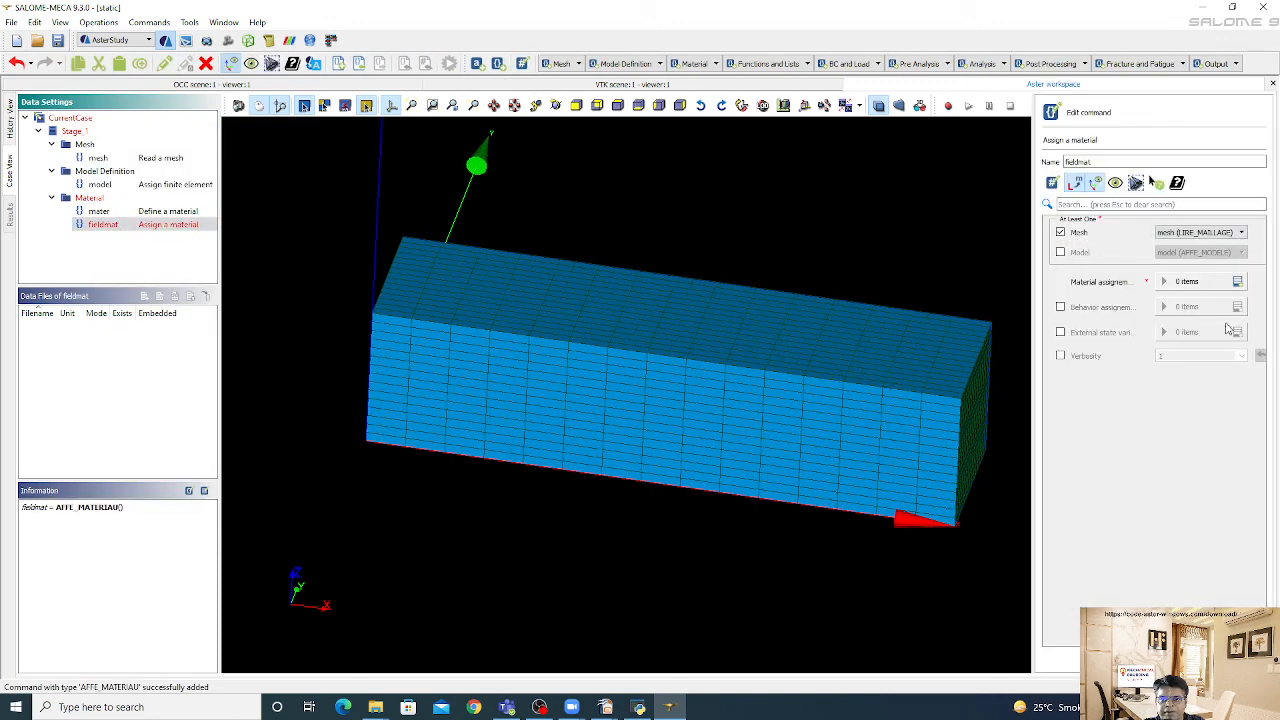
pyautogui.click(1237, 283)
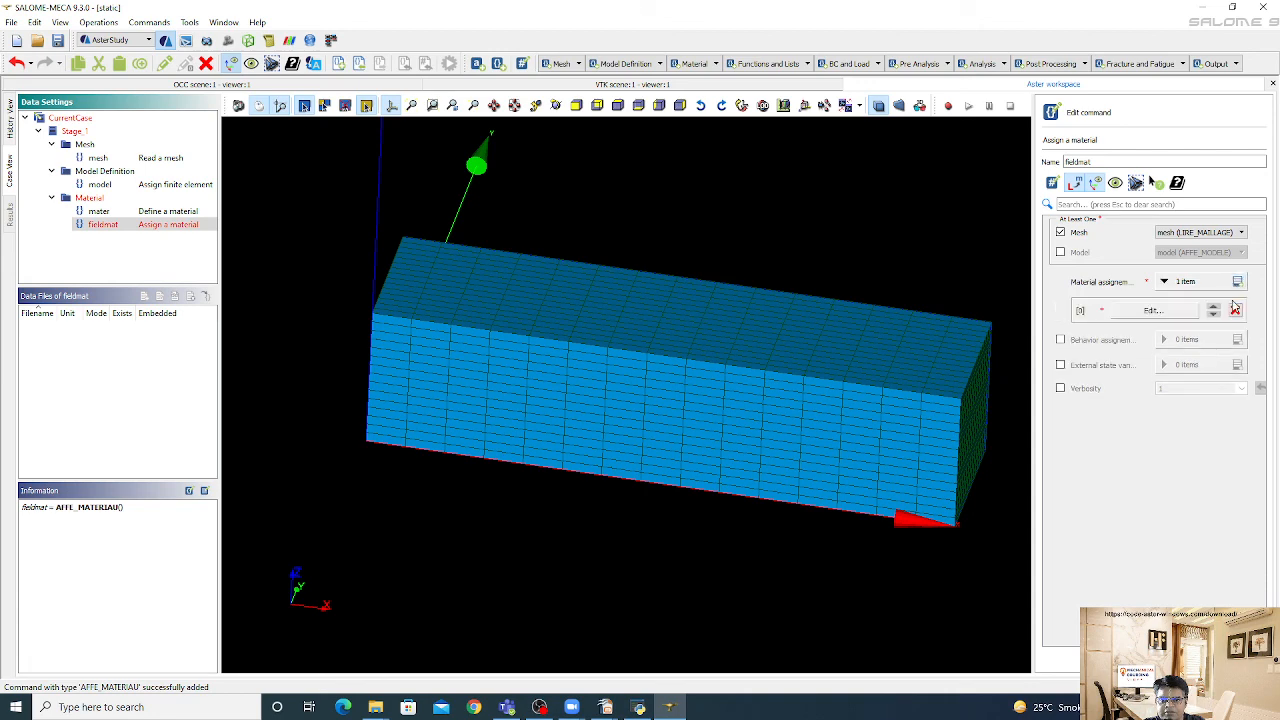
# Apply the material assignment everywhere with mater as its material, and store the fieldmat command
pyautogui.click(1154, 311)
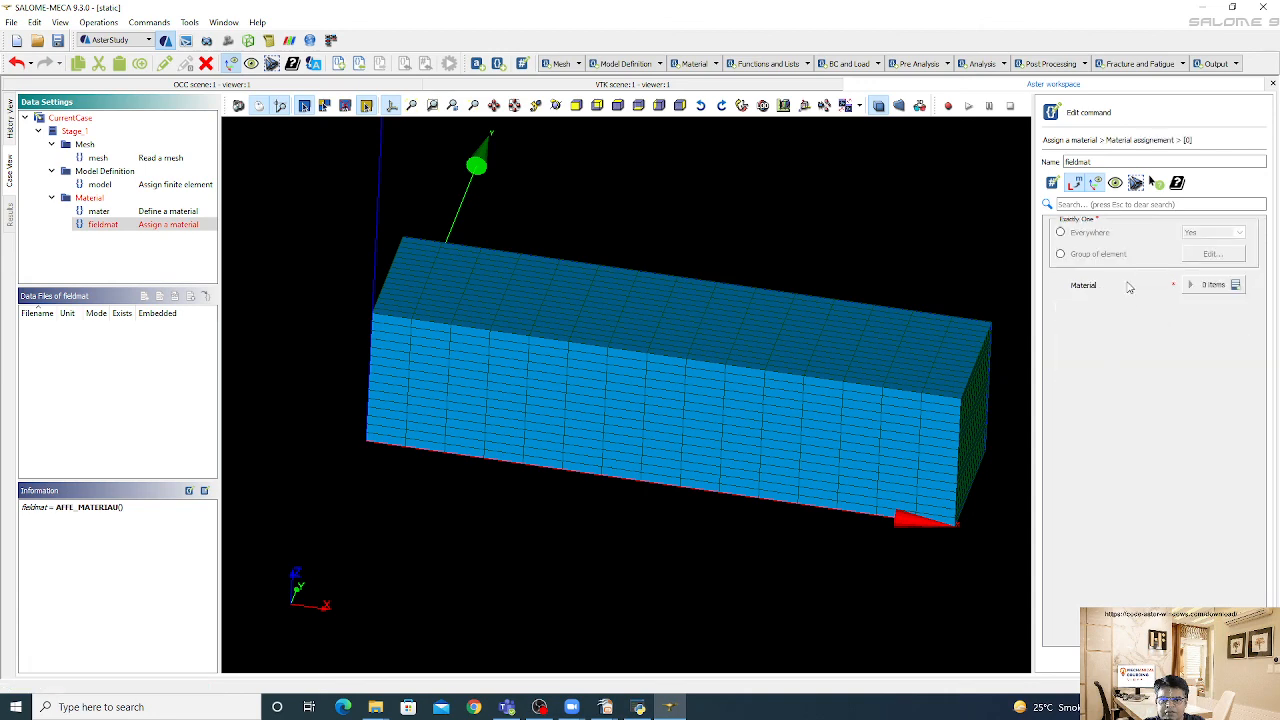
pyautogui.click(1098, 234)
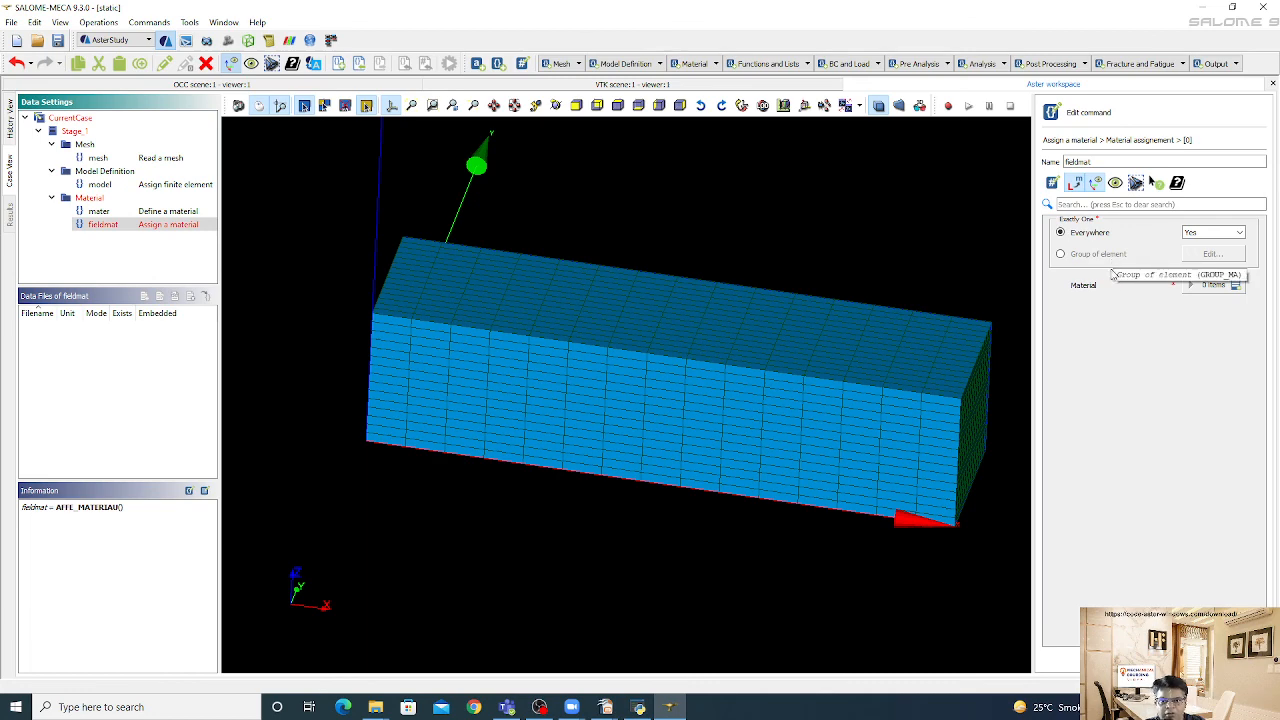
pyautogui.click(1235, 286)
pyautogui.click(1168, 315)
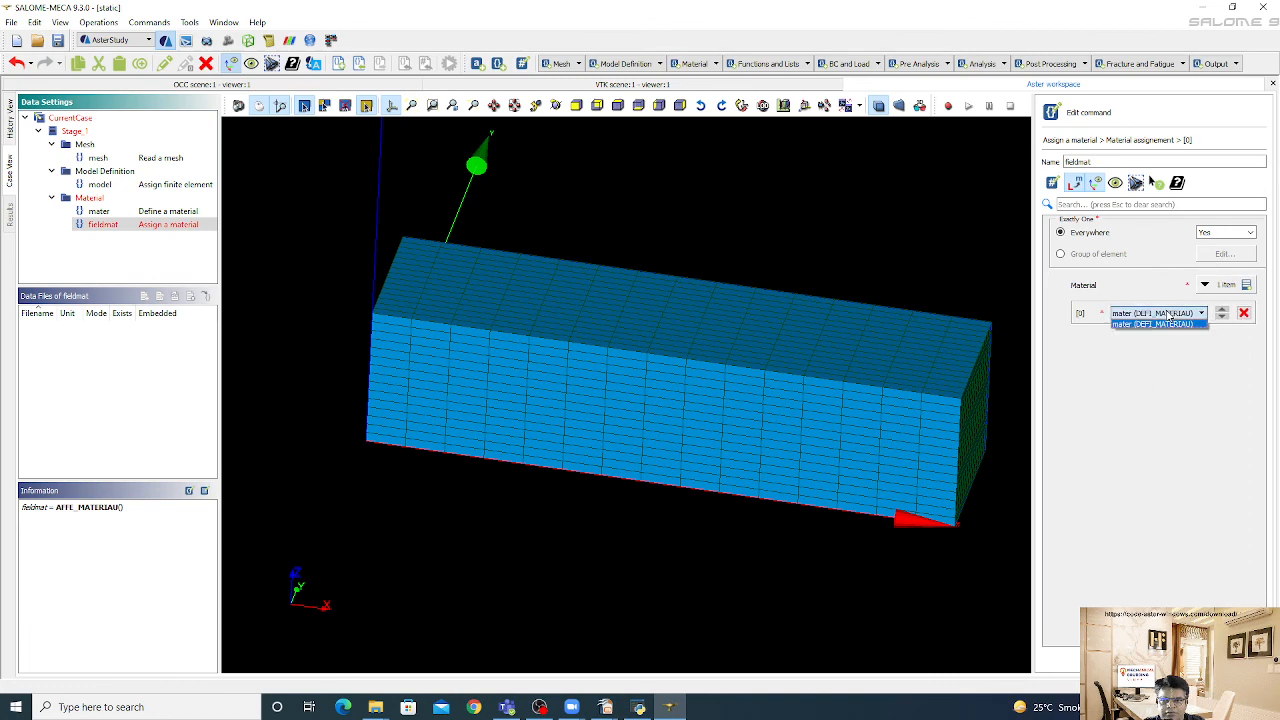
pyautogui.click(1170, 325)
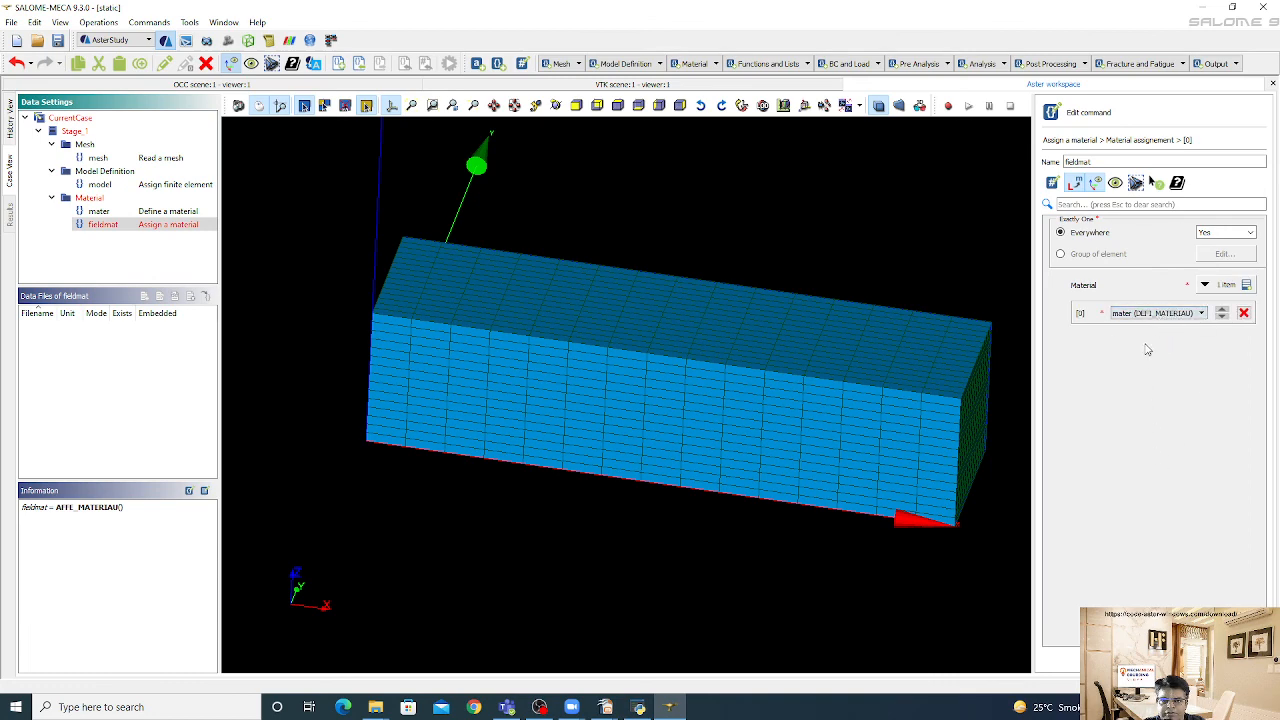
pyautogui.click(1108, 660)
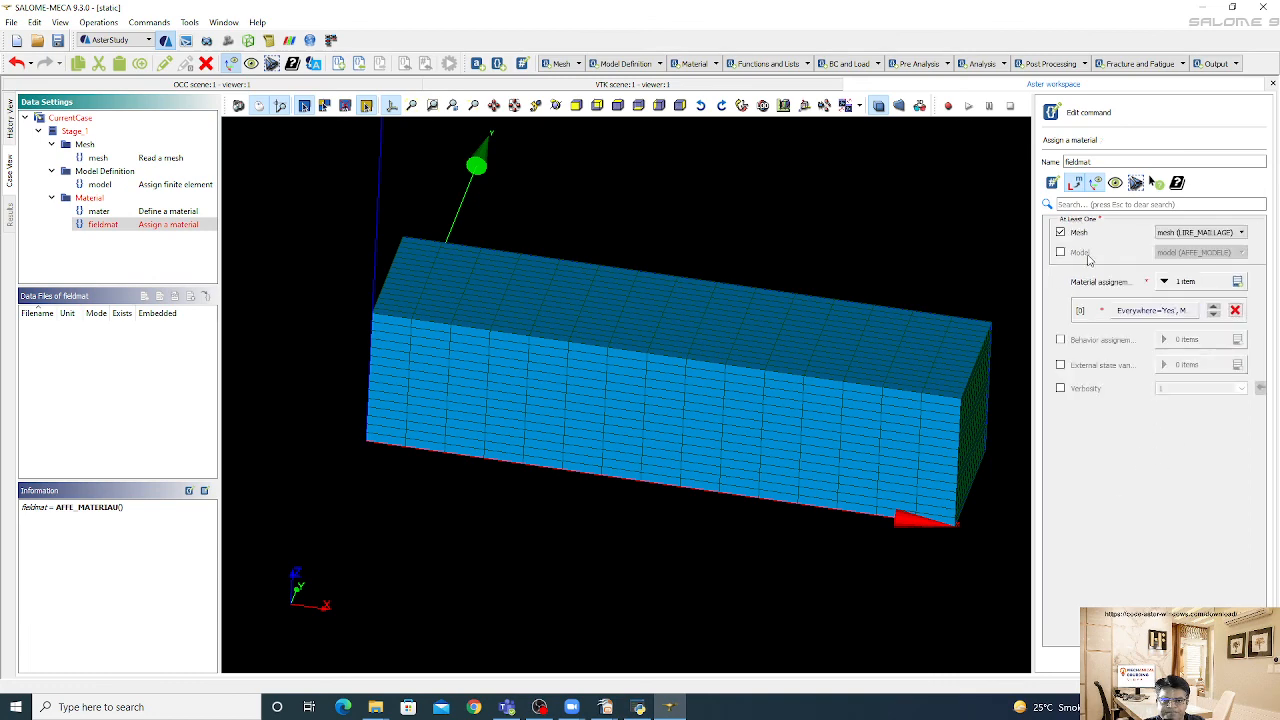
pyautogui.click(1108, 660)
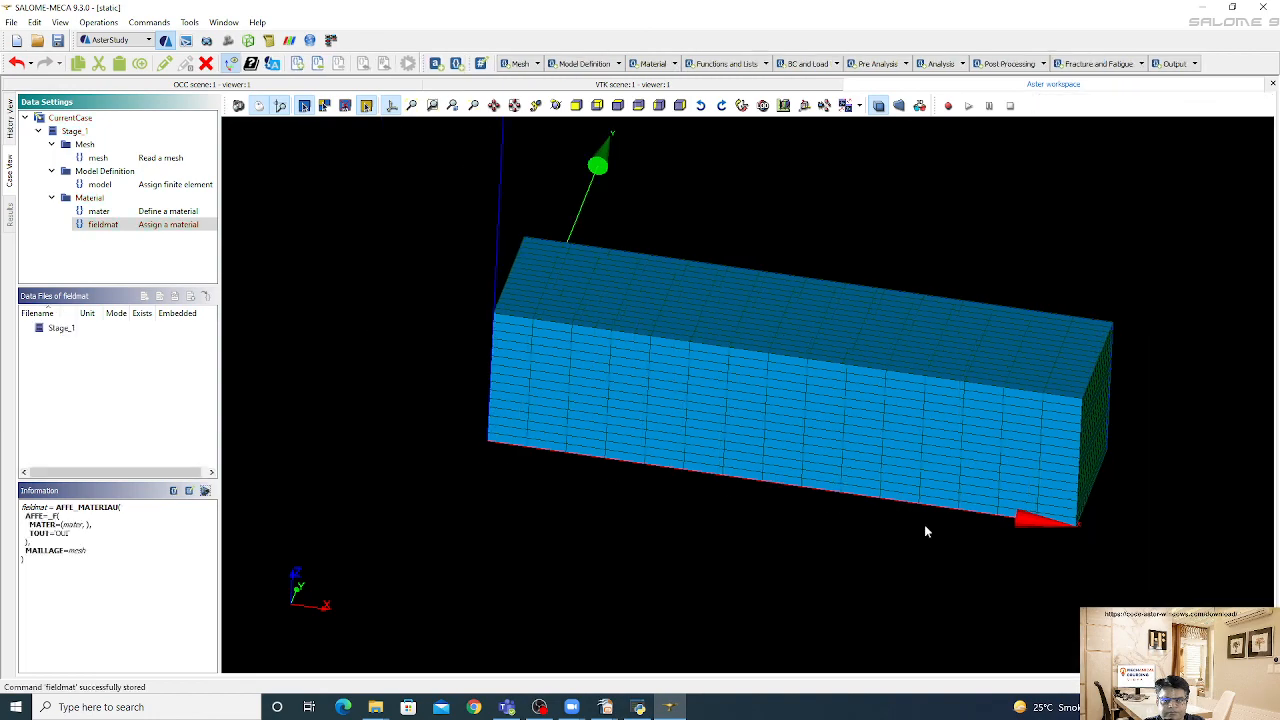
# Edit the fieldmat command to reference the model instead of the mesh, and store it
pyautogui.rightClick(135, 213)
pyautogui.click(128, 223)
pyautogui.rightClick(119, 229)
pyautogui.click(126, 233)
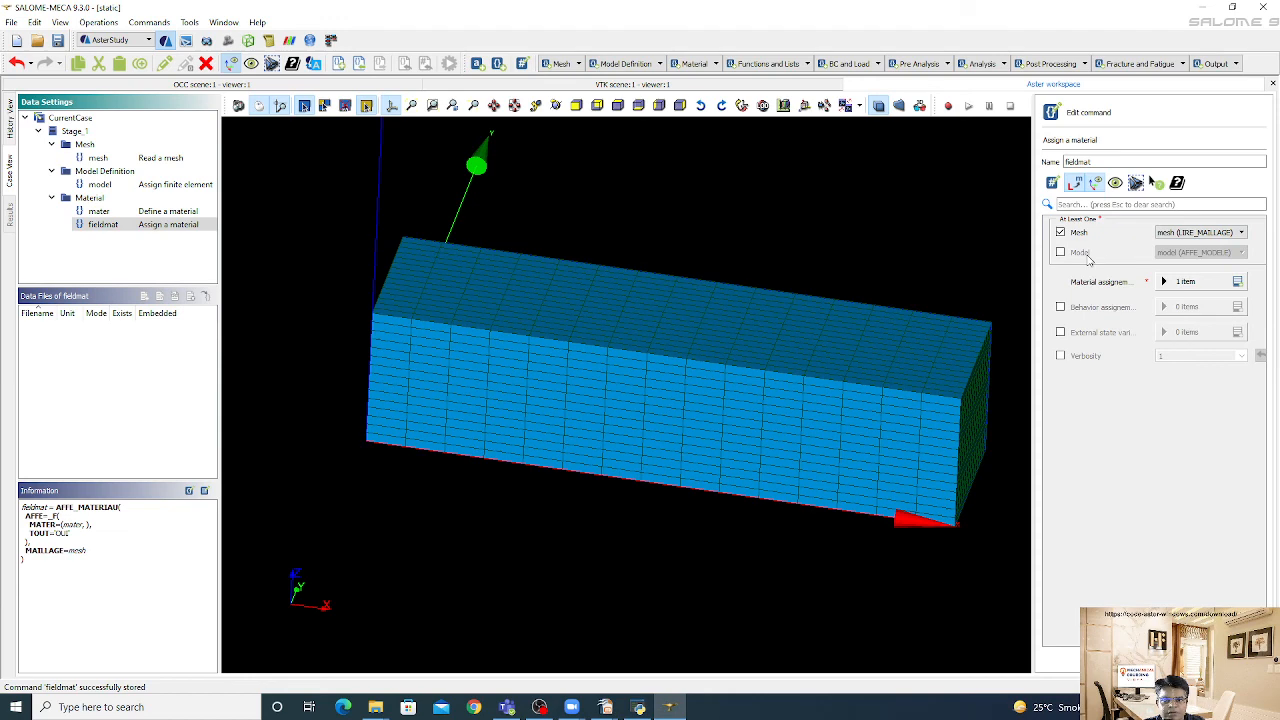
pyautogui.click(1080, 252)
pyautogui.click(1079, 233)
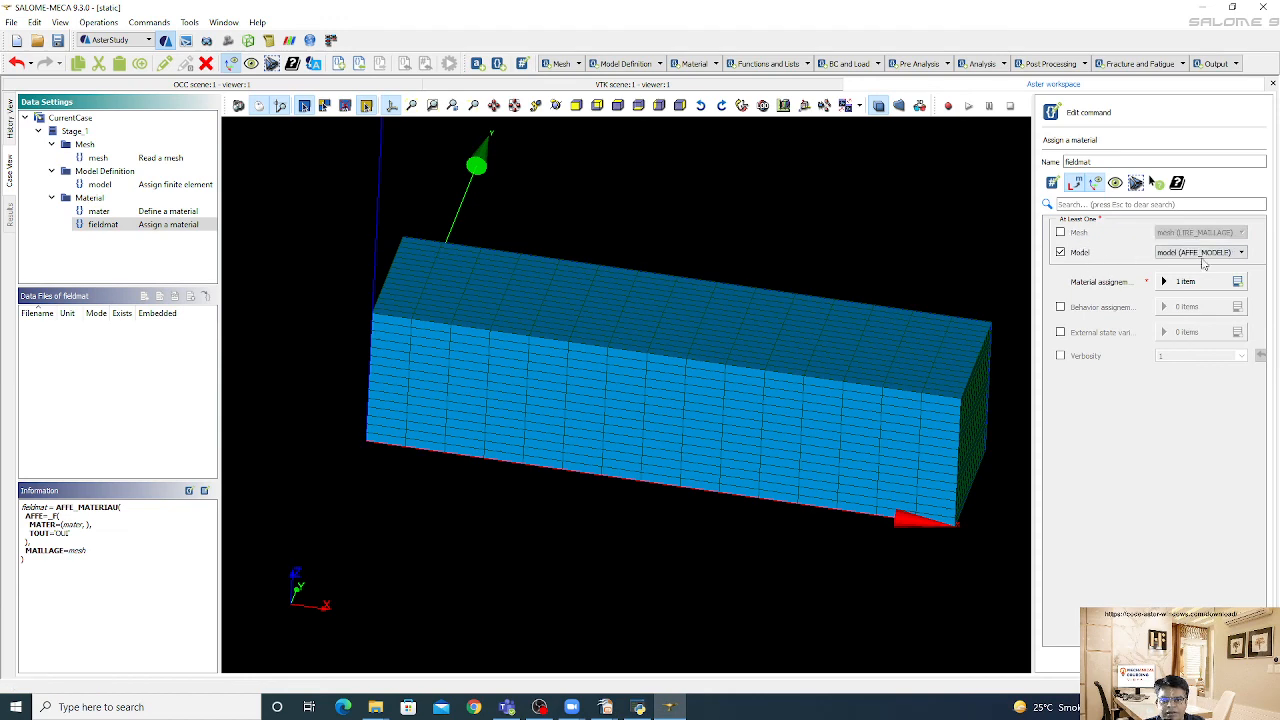
pyautogui.click(1155, 182)
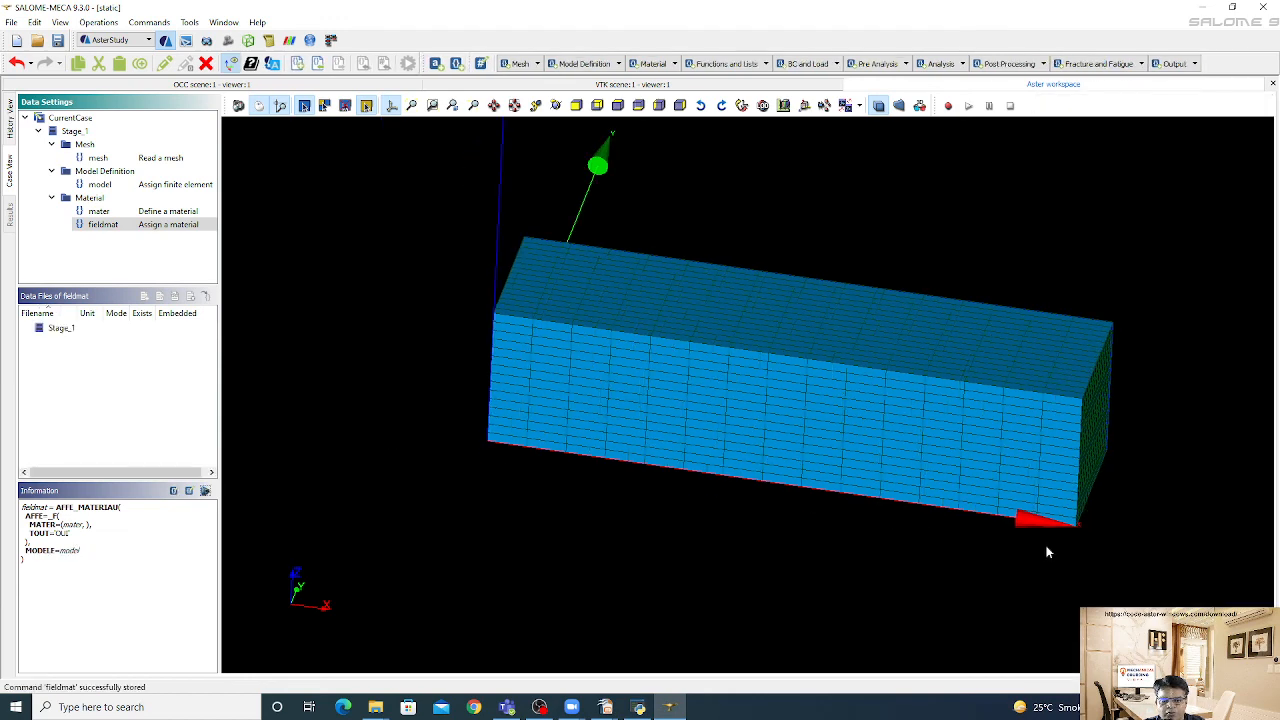
# Add an Assign mechanical load command from the BC and Load category to Stage_1
pyautogui.moveTo(512, 363); pyautogui.dragTo(617, 364)
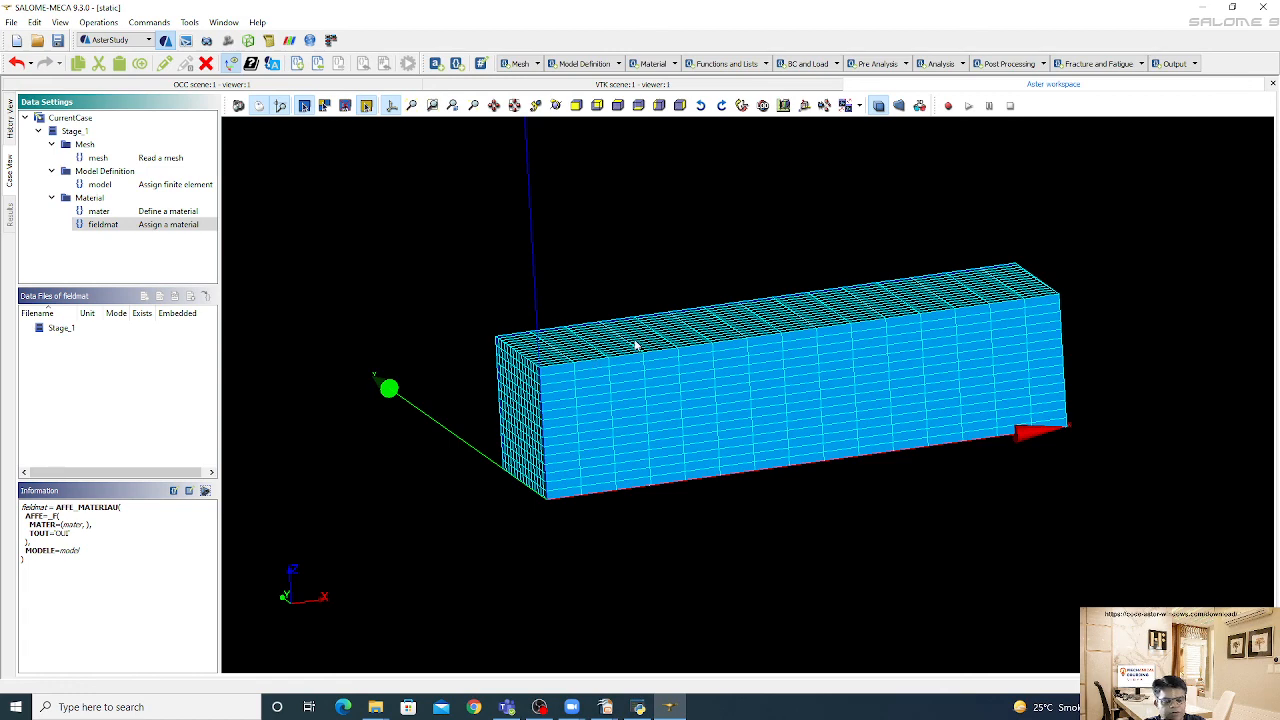
pyautogui.moveTo(635, 345); pyautogui.dragTo(592, 373)
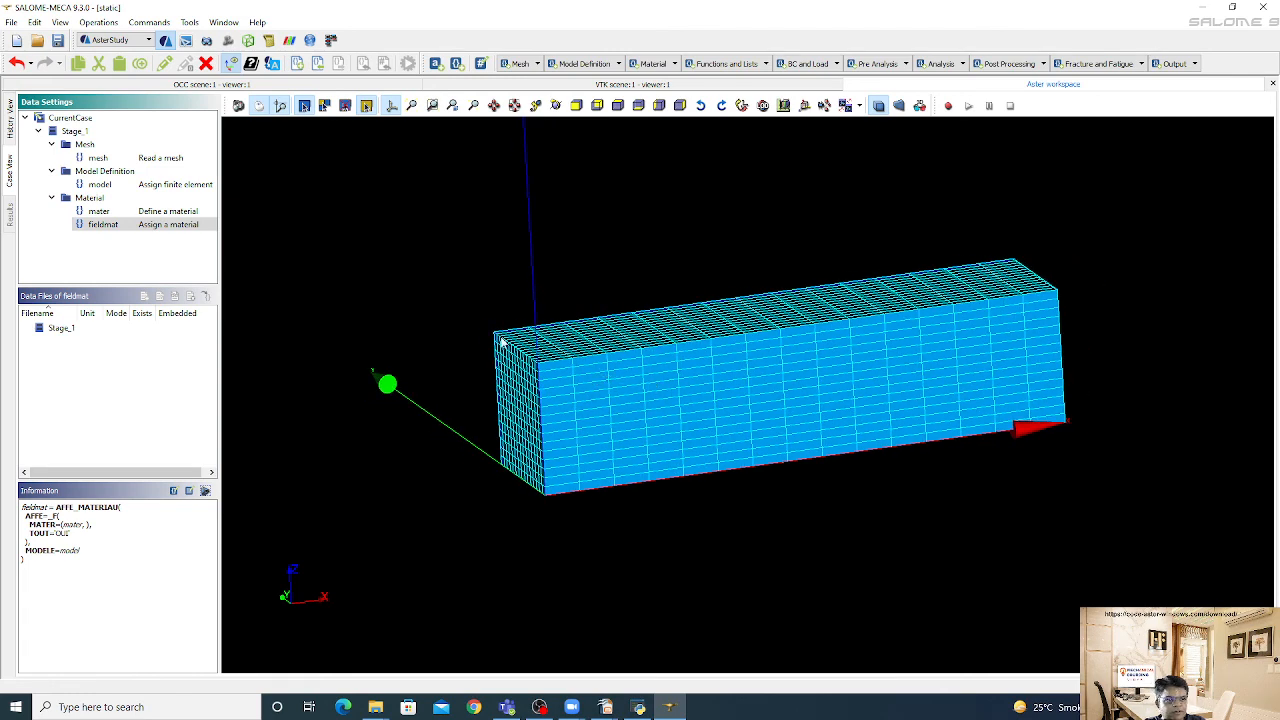
pyautogui.click(84, 134)
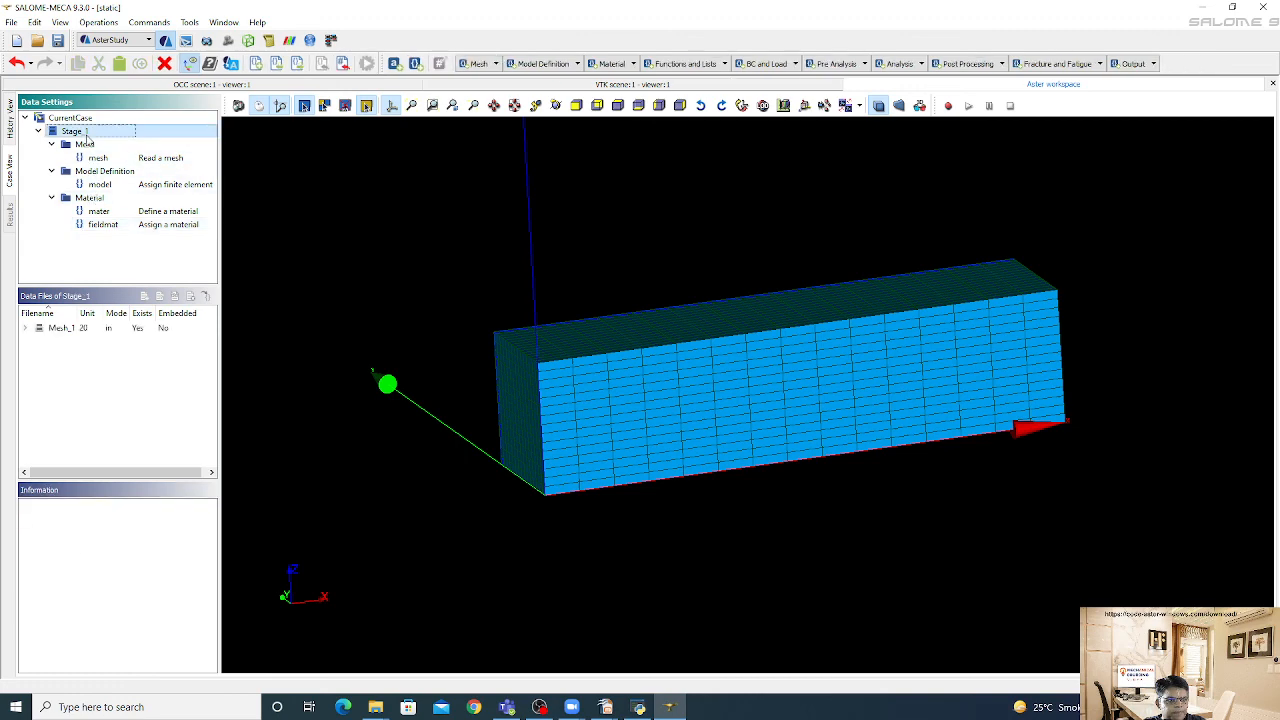
pyautogui.rightClick(87, 134)
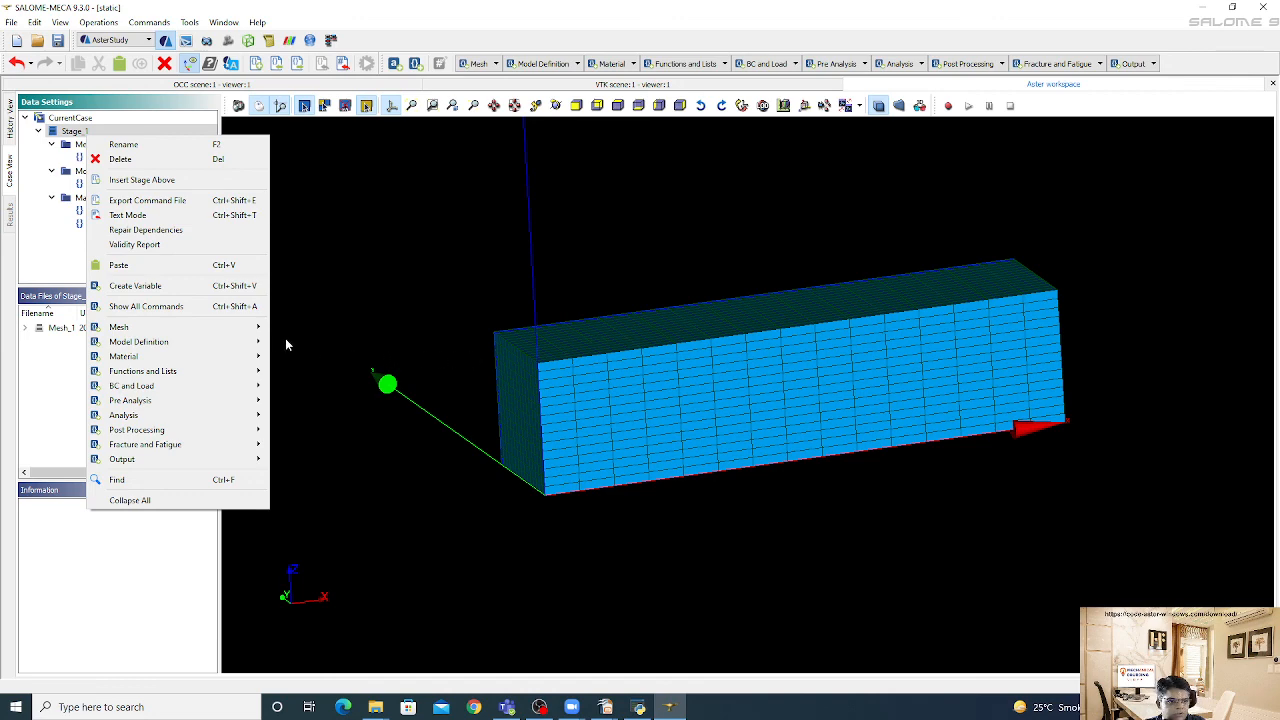
pyautogui.moveTo(250, 390)
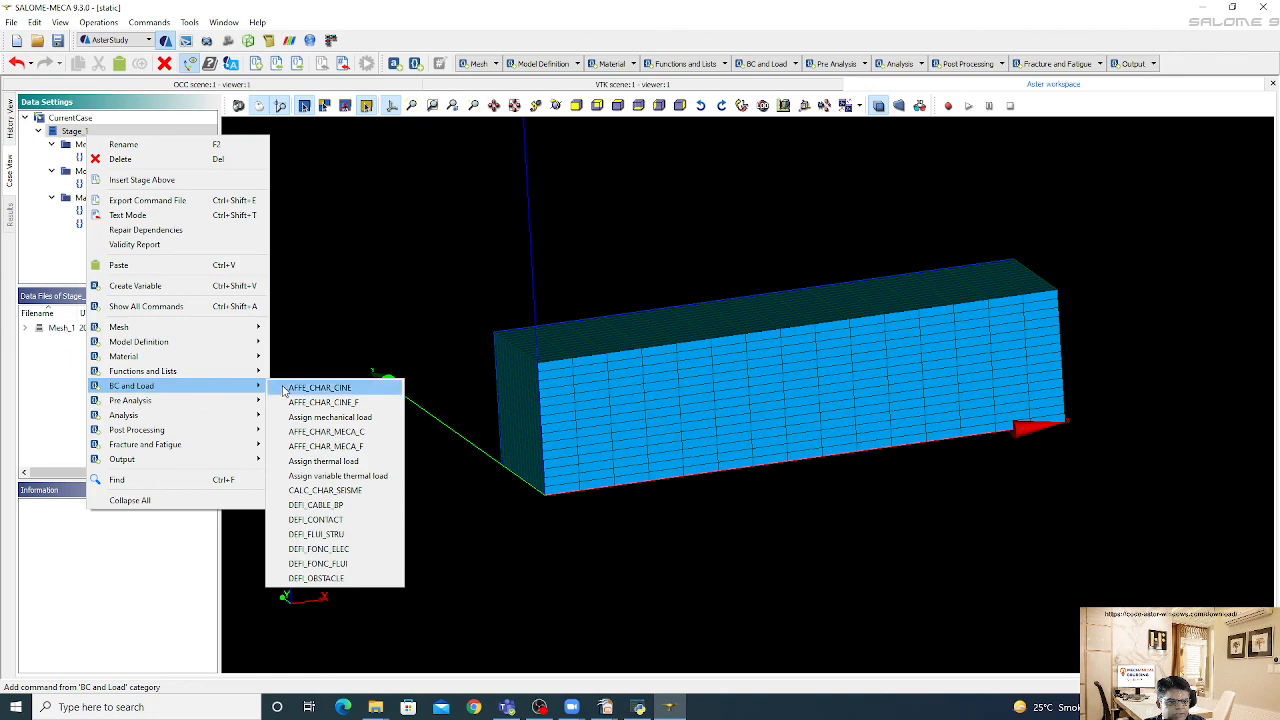
pyautogui.click(330, 417)
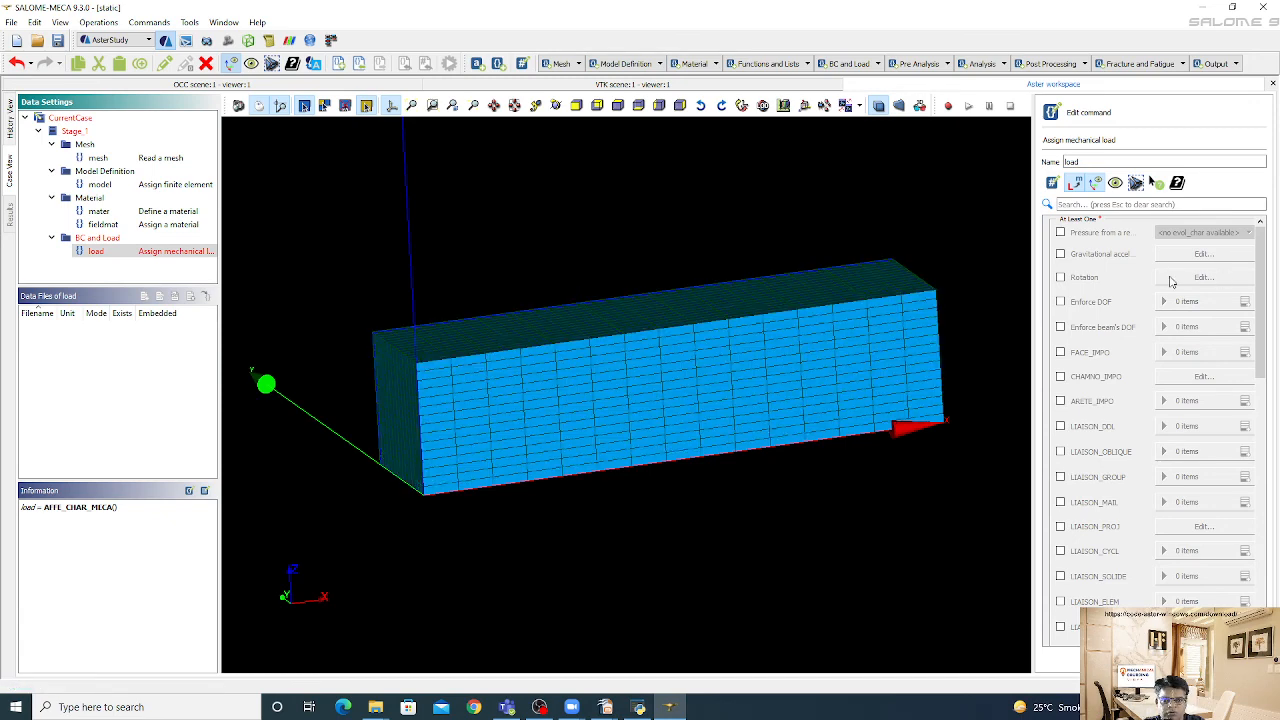
# Add one Enforce DOF item to the load command and apply it to the fix node group
pyautogui.click(1100, 302)
pyautogui.click(1244, 301)
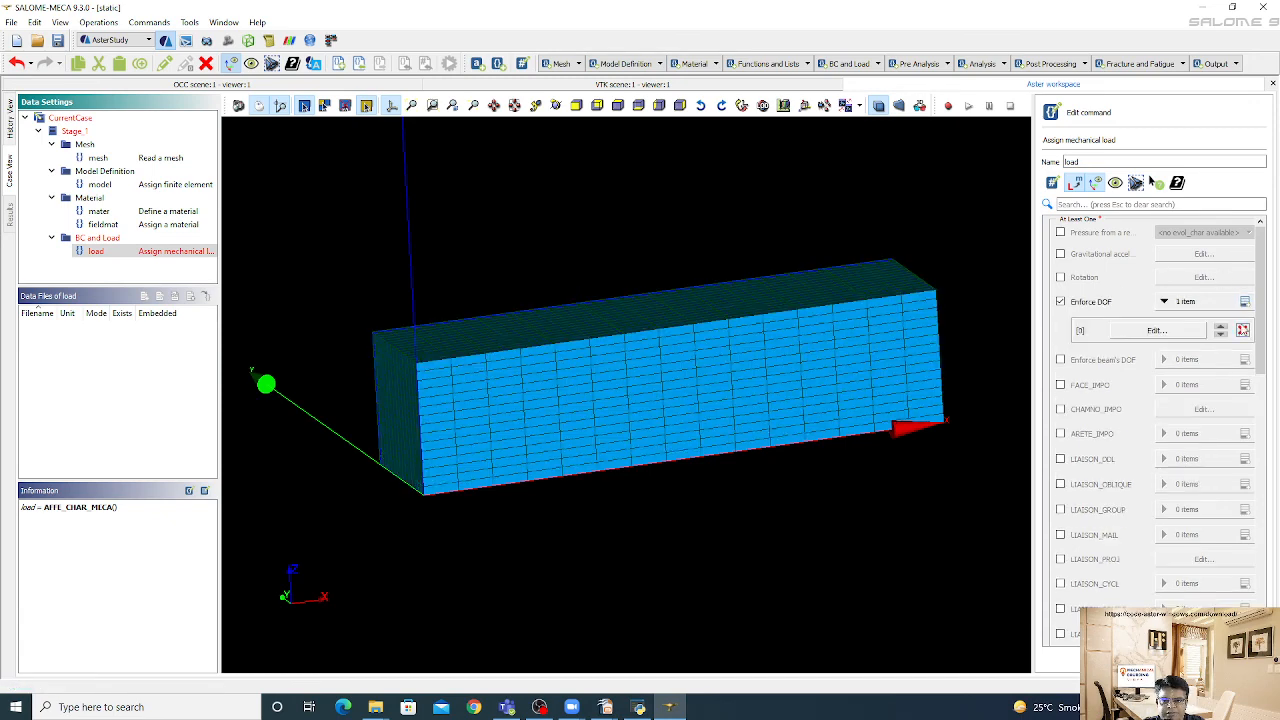
pyautogui.click(1153, 331)
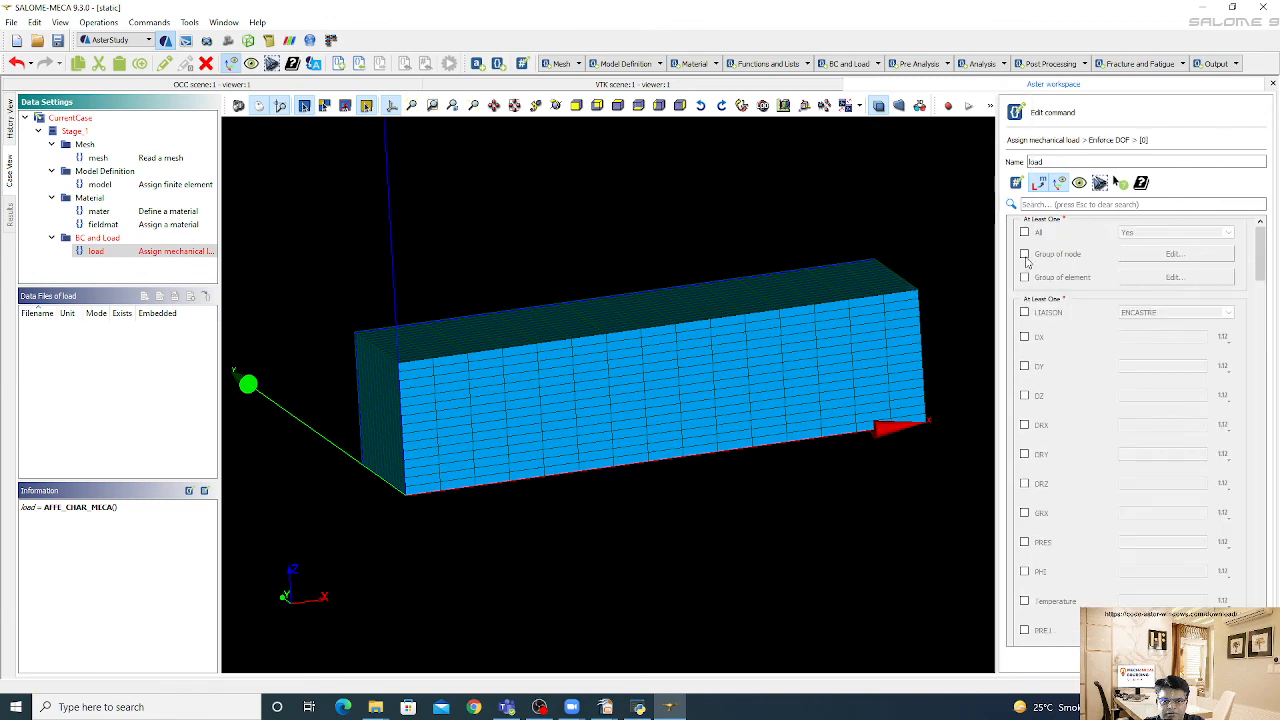
pyautogui.click(1077, 259)
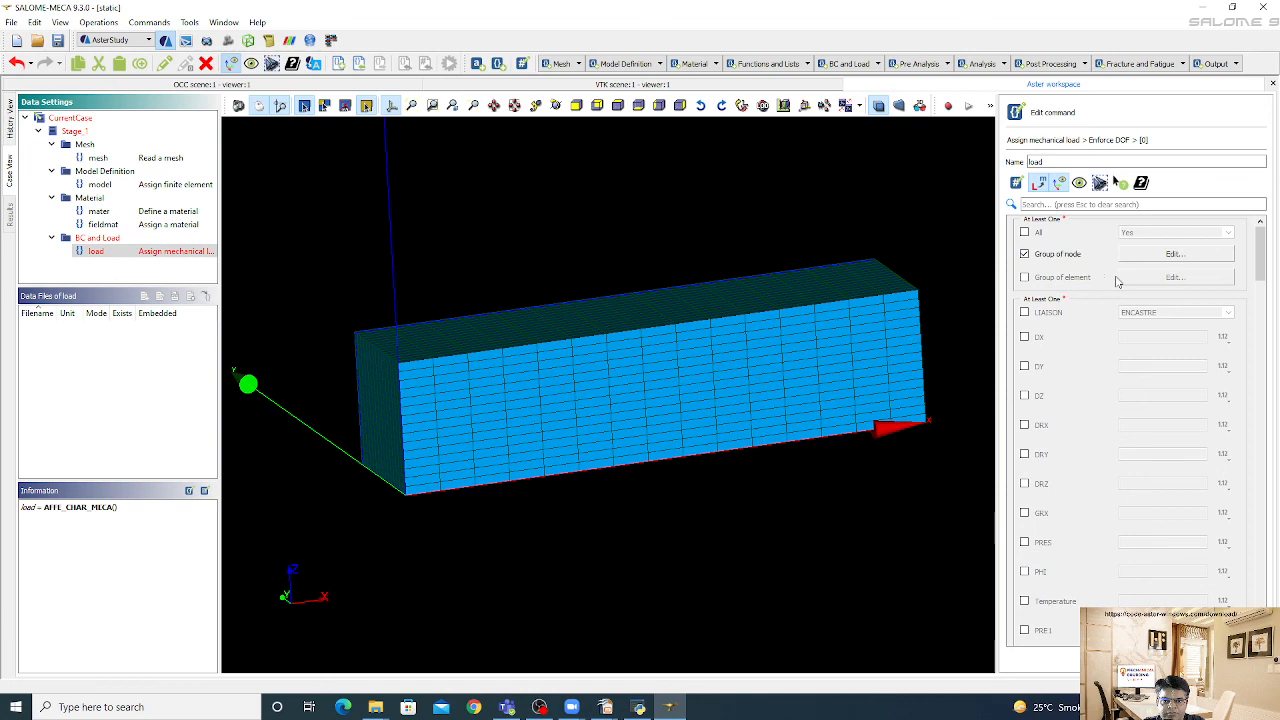
pyautogui.click(1174, 254)
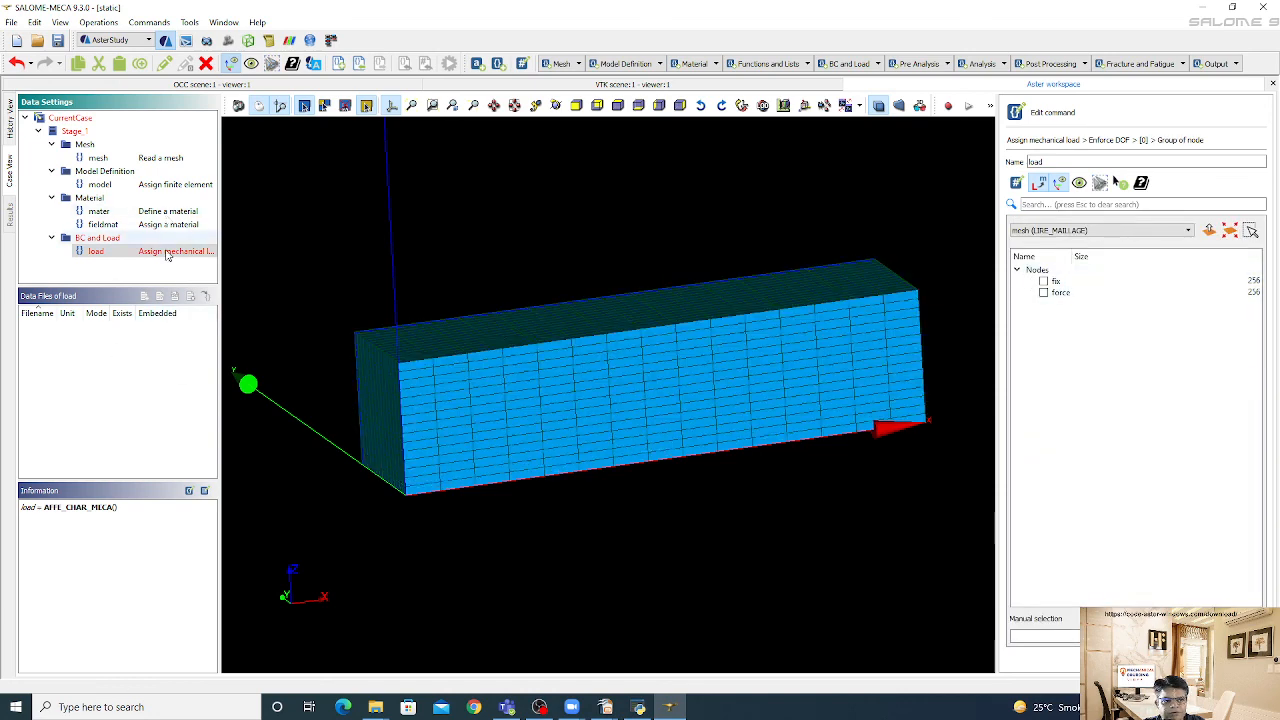
pyautogui.click(1043, 281)
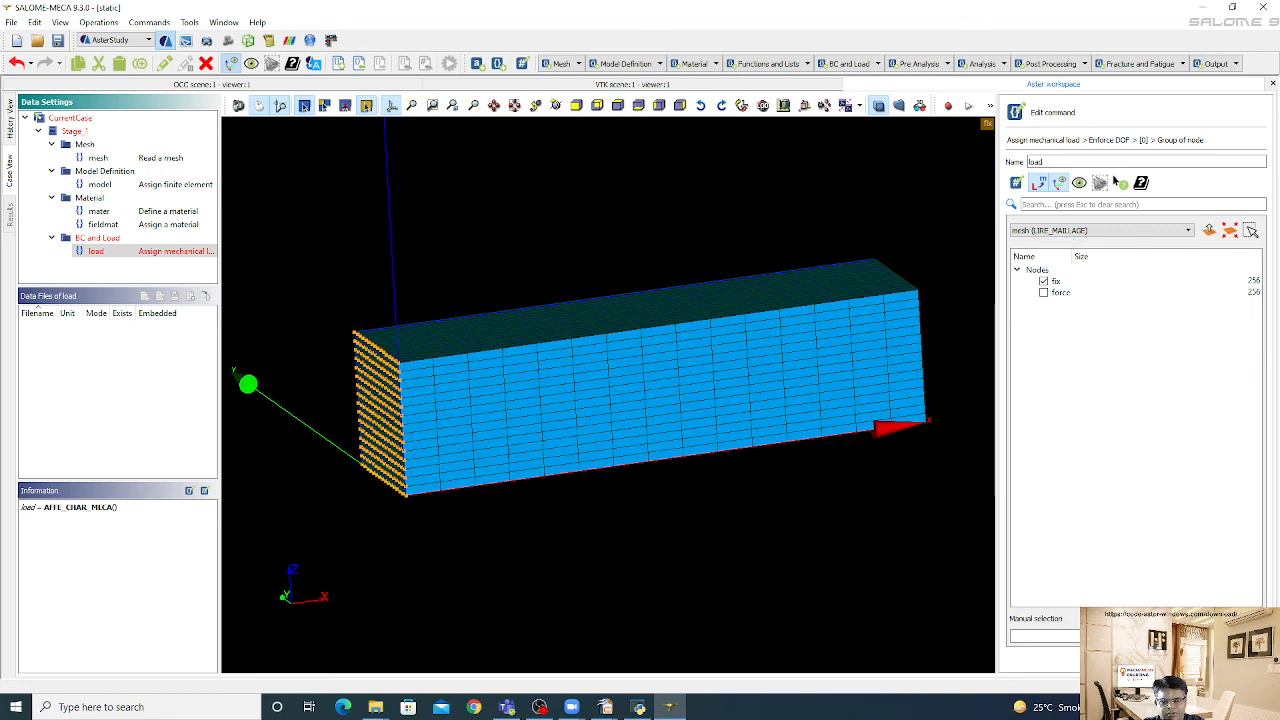
pyautogui.click(1130, 659)
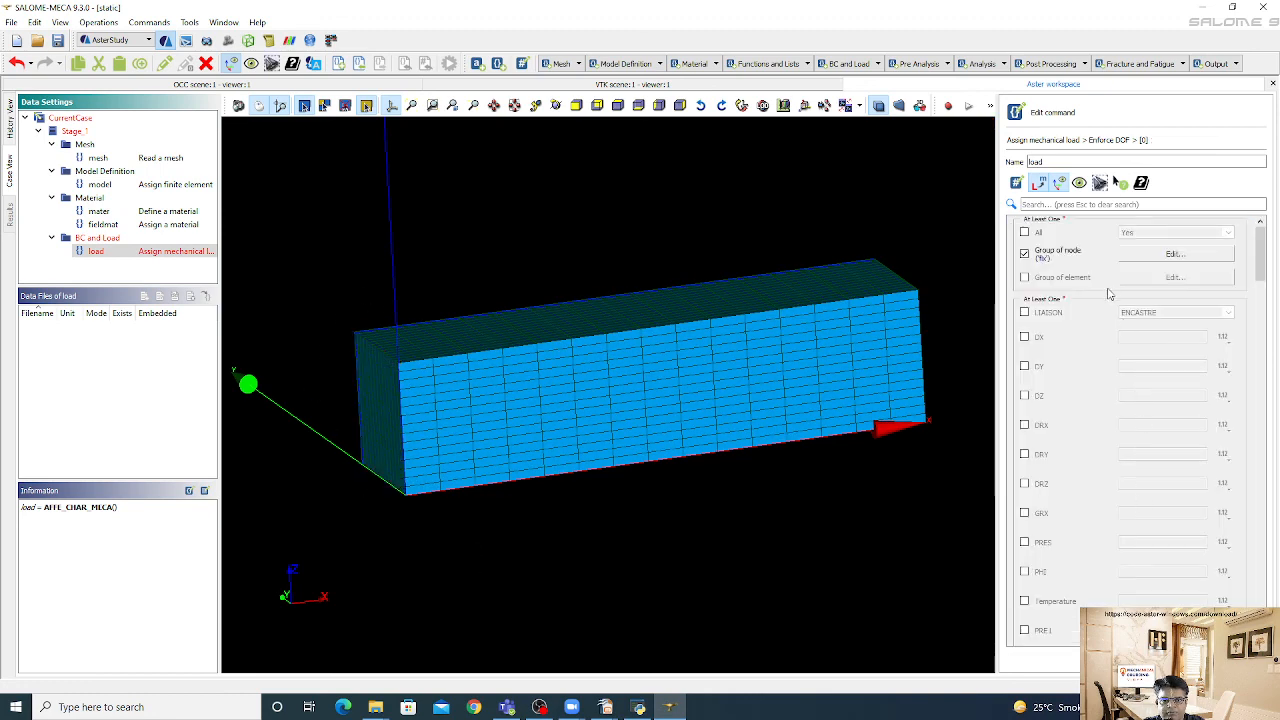
# Set DX, DY and DZ to 0 for the fix node group and store the load command
pyautogui.click(1040, 339)
pyautogui.click(1039, 367)
pyautogui.click(1039, 397)
pyautogui.click(1145, 338)
pyautogui.write('0')
pyautogui.click(1150, 366)
pyautogui.write('0')
pyautogui.click(1151, 396)
pyautogui.write('0')
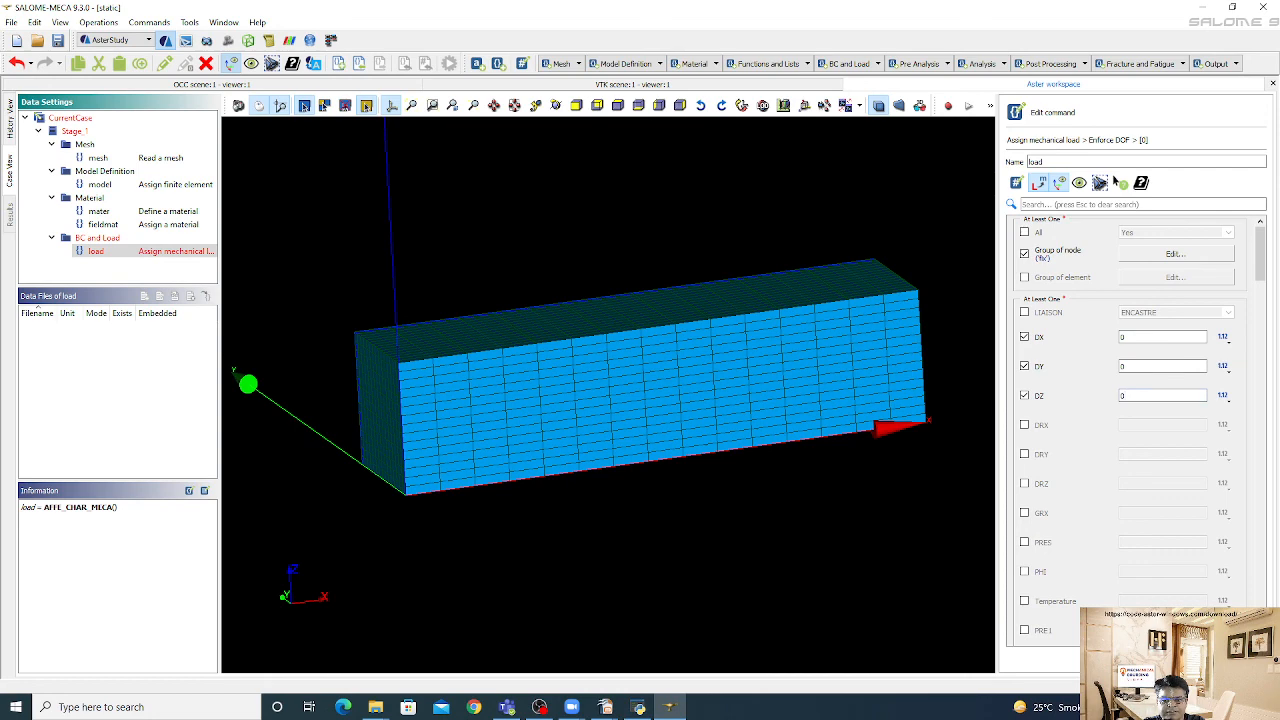
pyautogui.click(1116, 182)
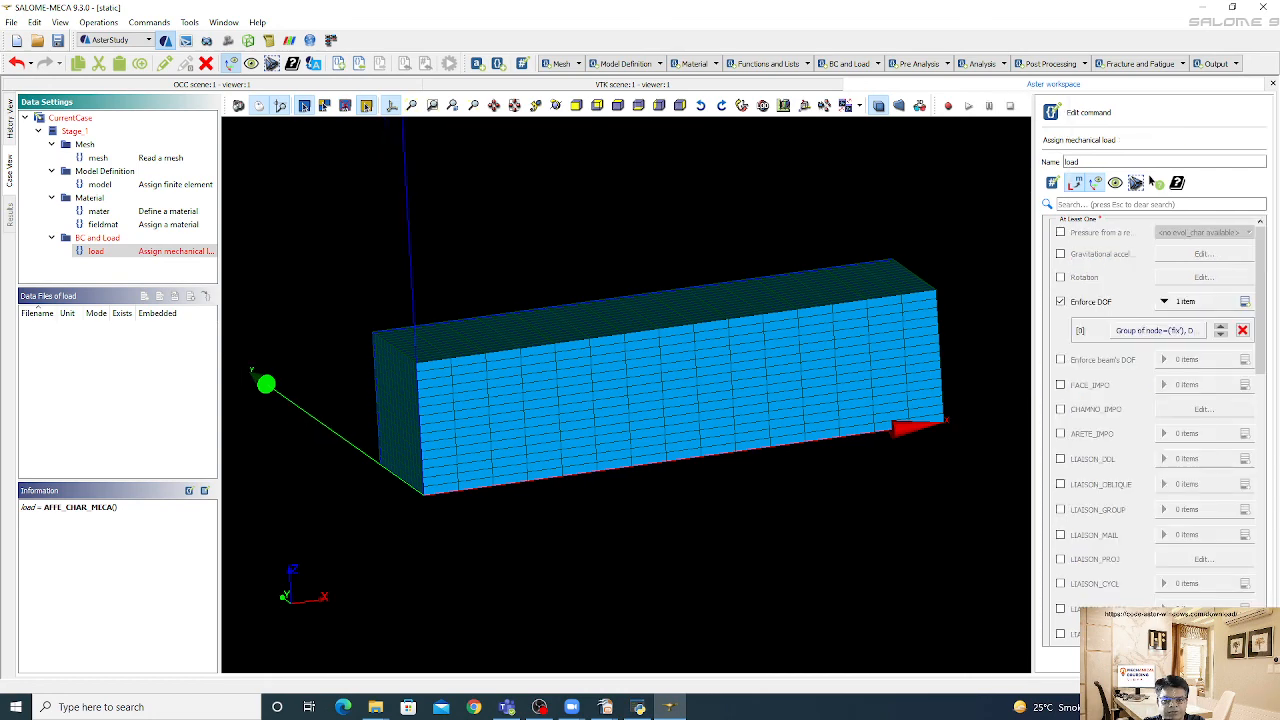
pyautogui.click(1156, 182)
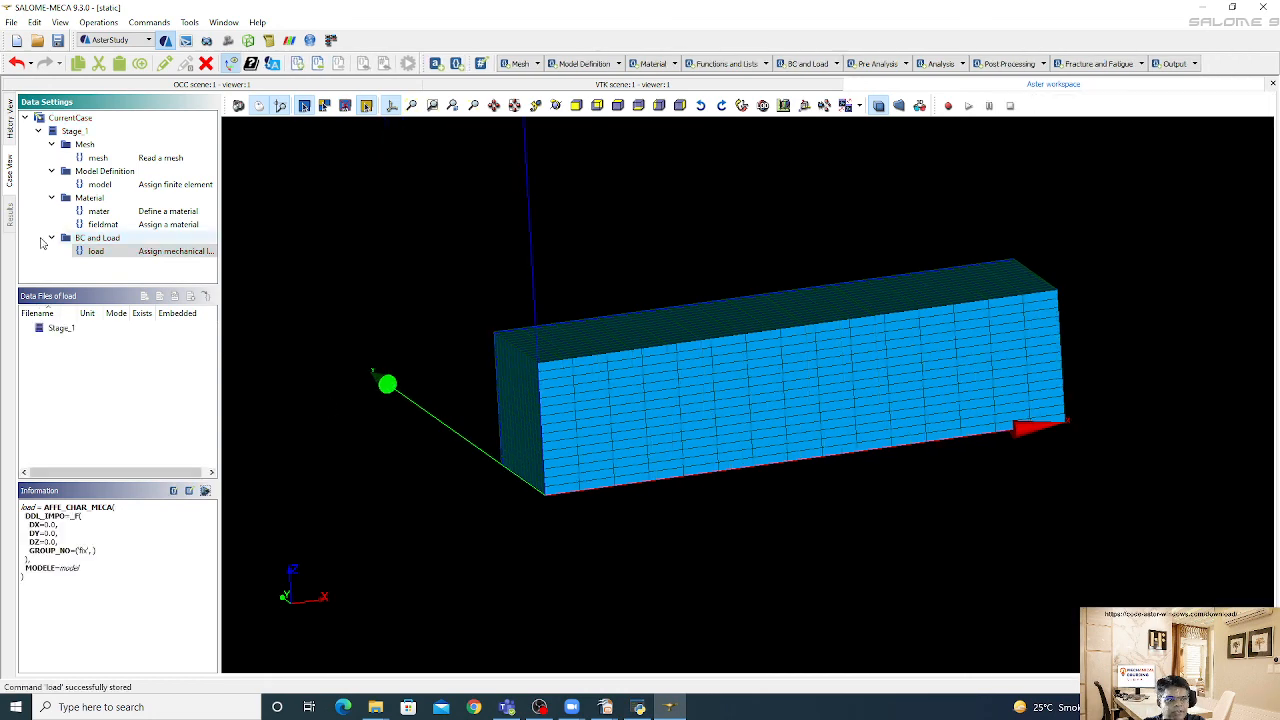
# Add a second Assign mechanical load command from the BC and Load category to Stage_1
pyautogui.rightClick(117, 240)
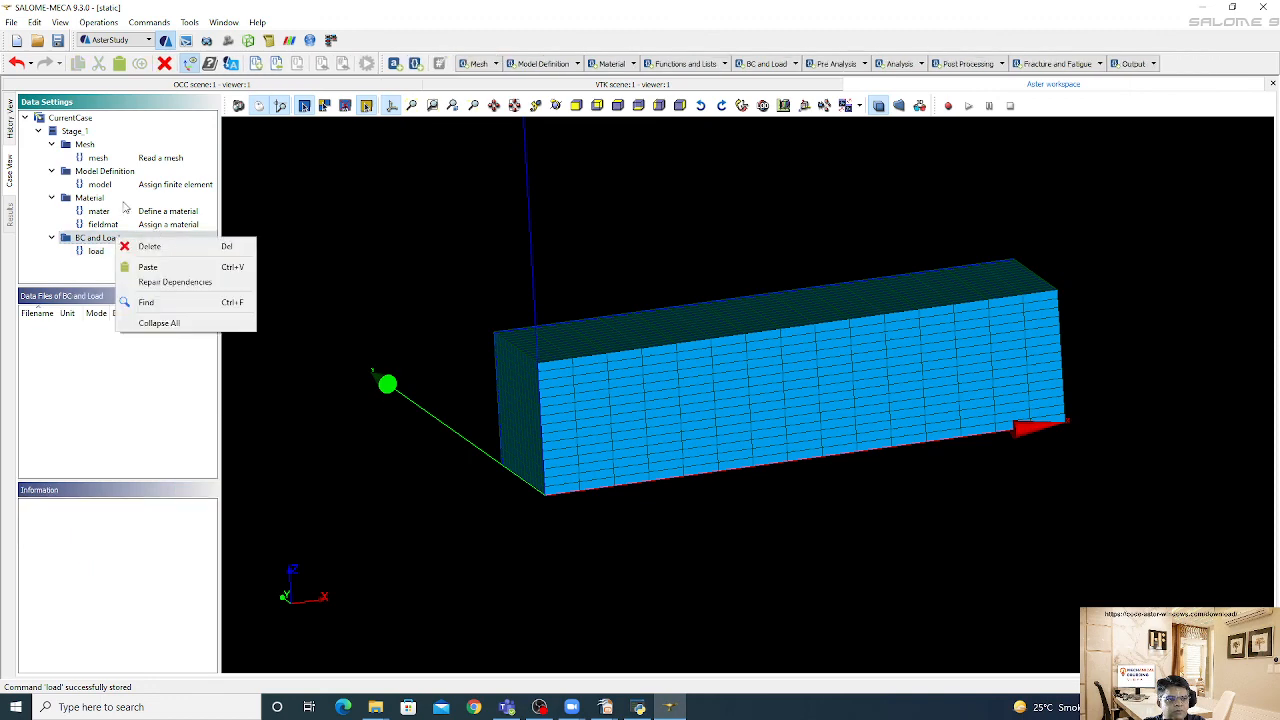
pyautogui.click(84, 133)
pyautogui.rightClick(85, 134)
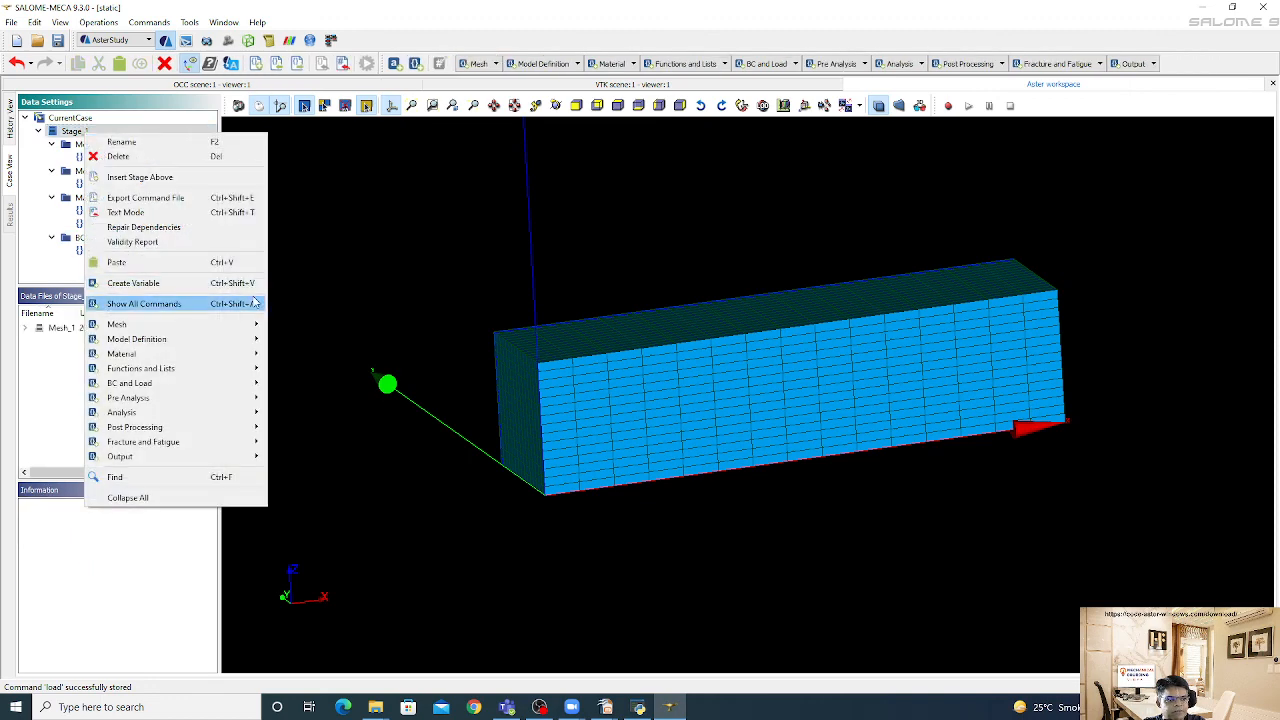
pyautogui.moveTo(240, 383)
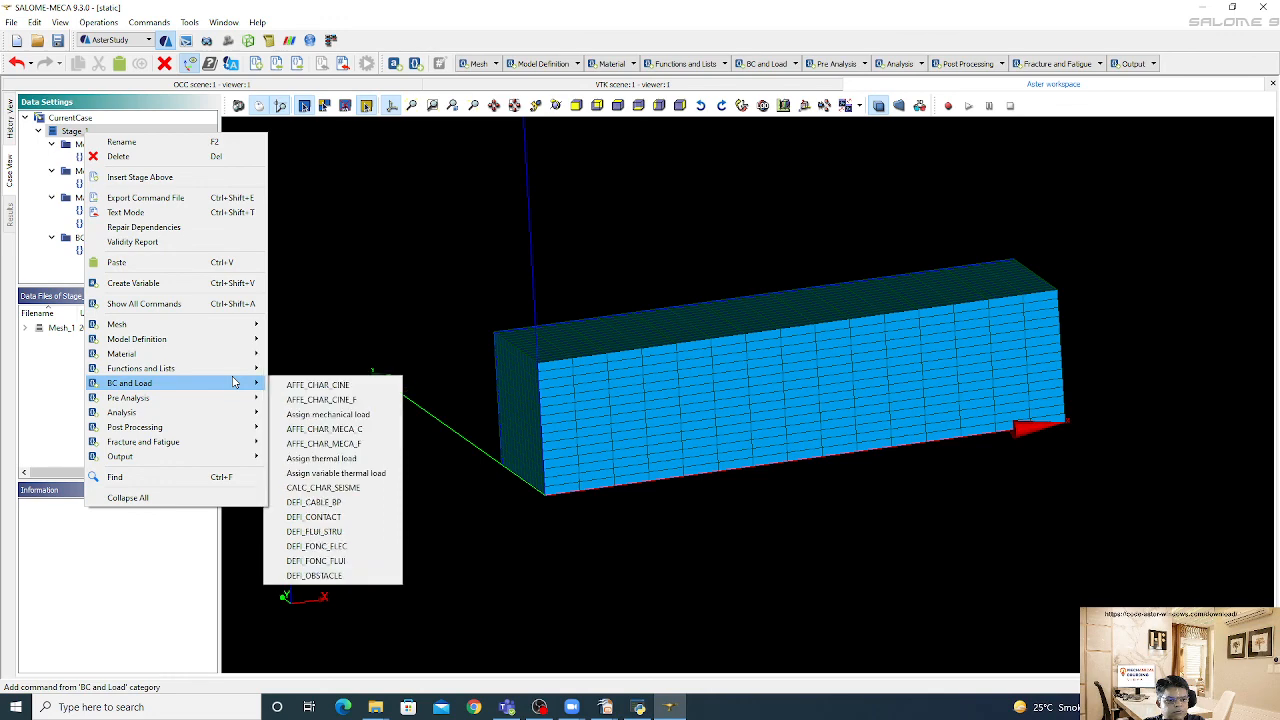
pyautogui.click(374, 416)
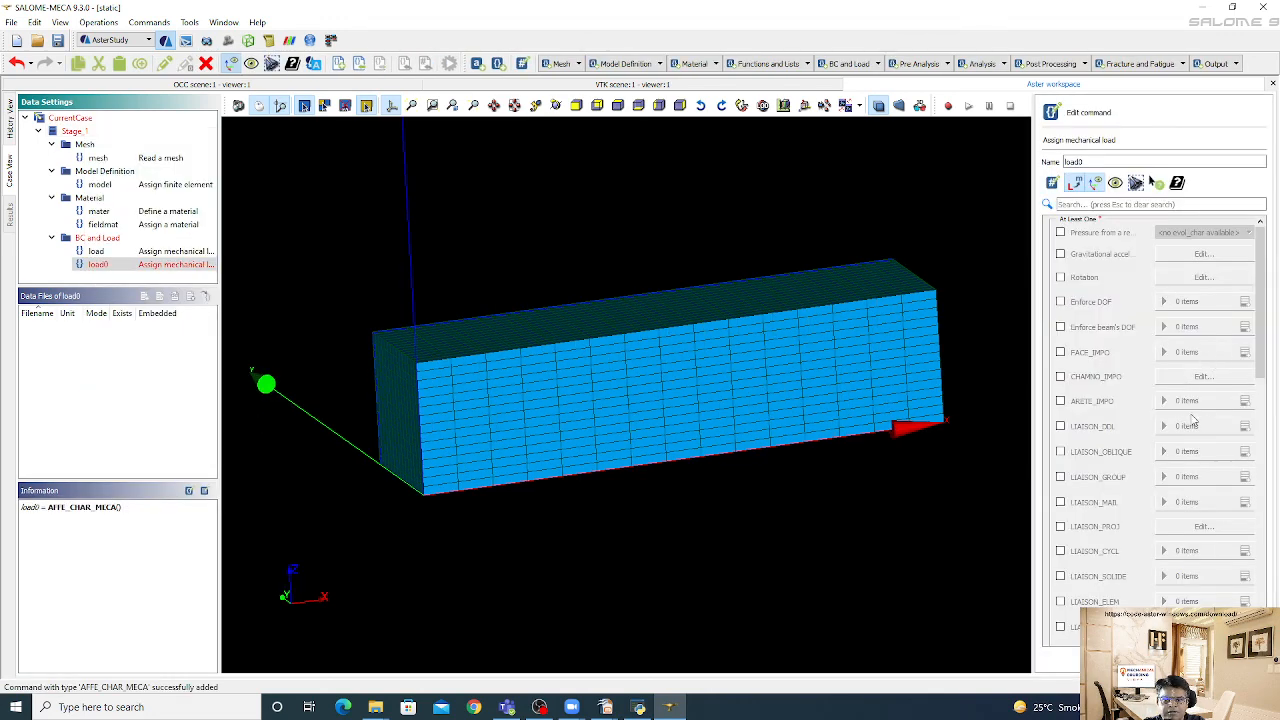
# Add one FORCE_FACE item to the load0 command and set its FZ component to -200
pyautogui.scroll(-4, 1212, 377)
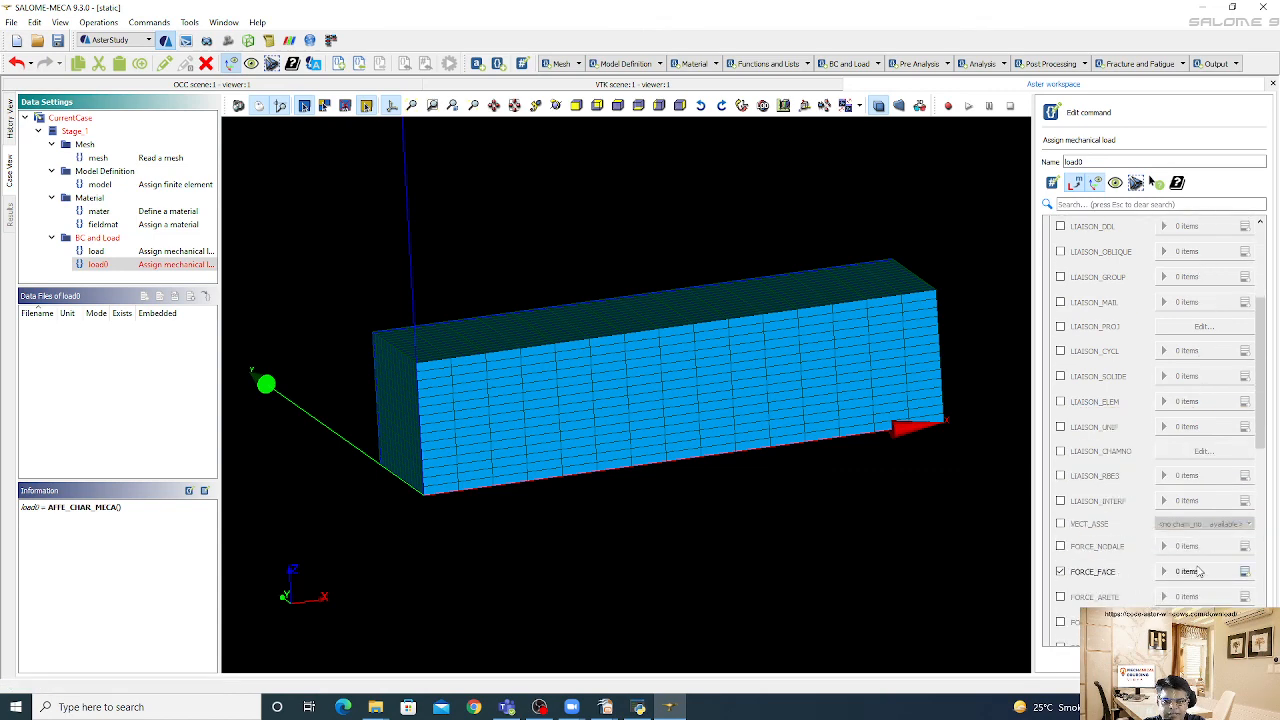
pyautogui.scroll(-1, 1170, 565)
pyautogui.click(1246, 532)
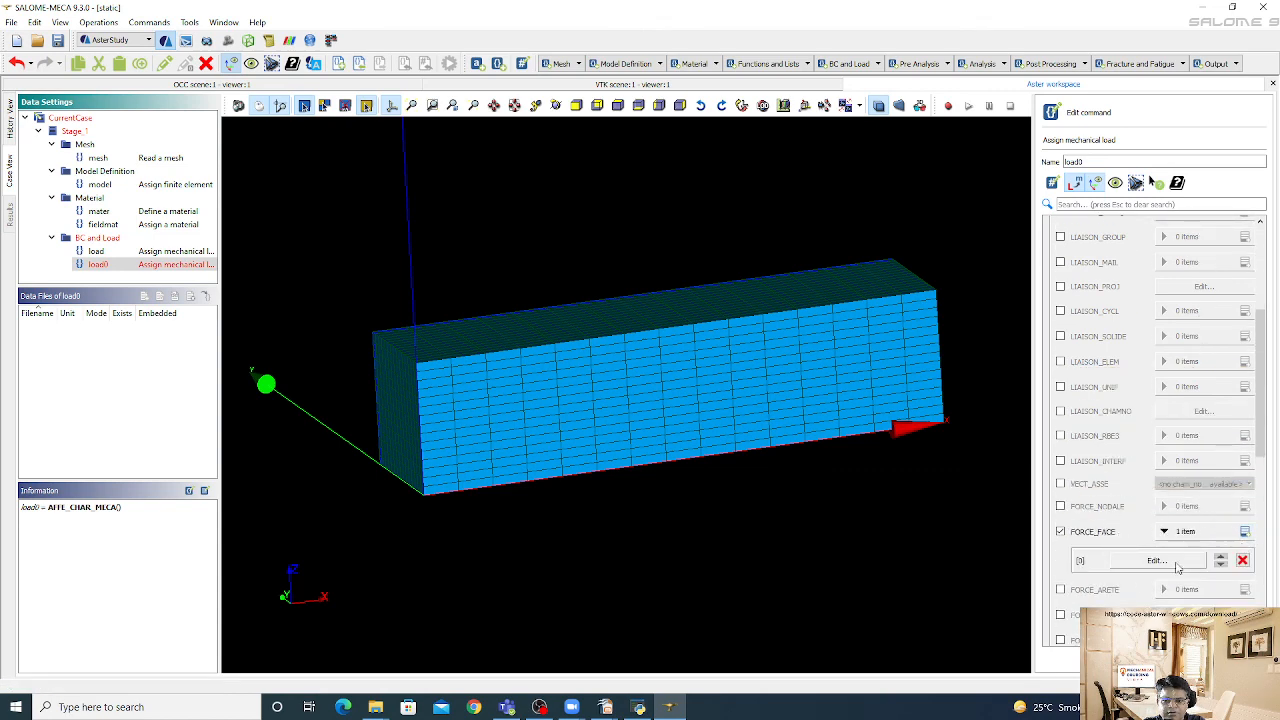
pyautogui.click(1185, 566)
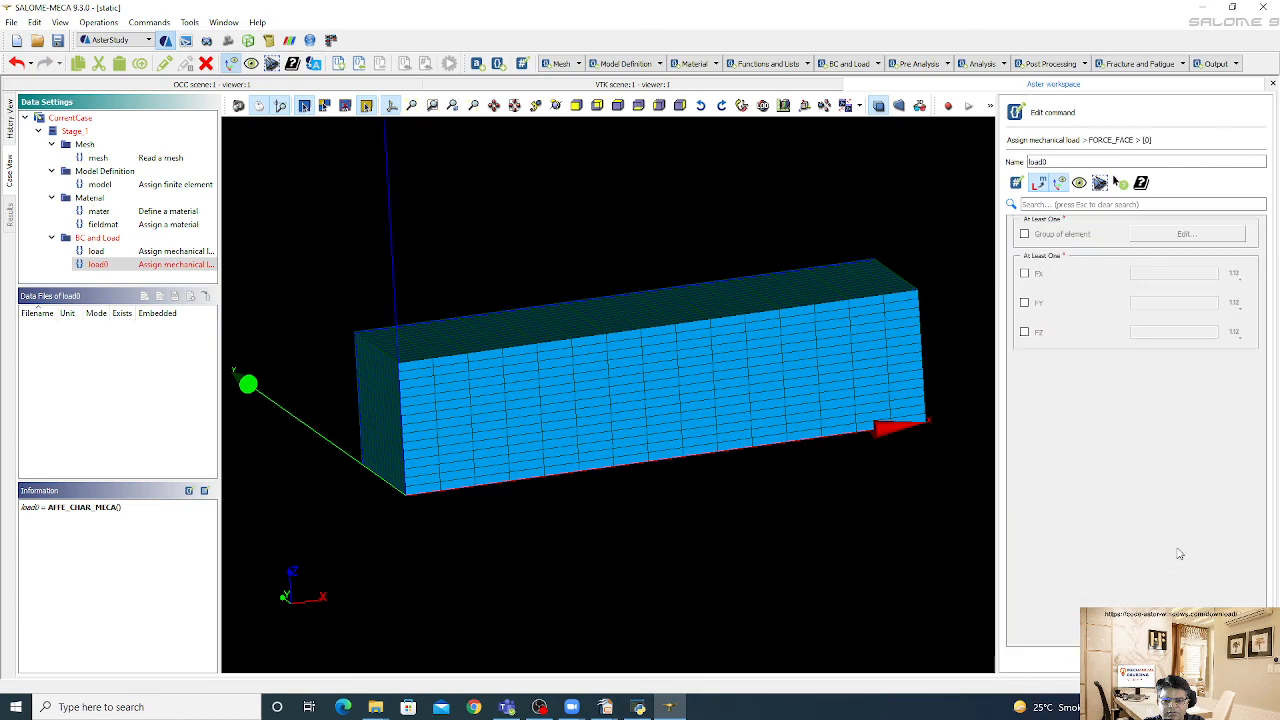
pyautogui.click(1024, 333)
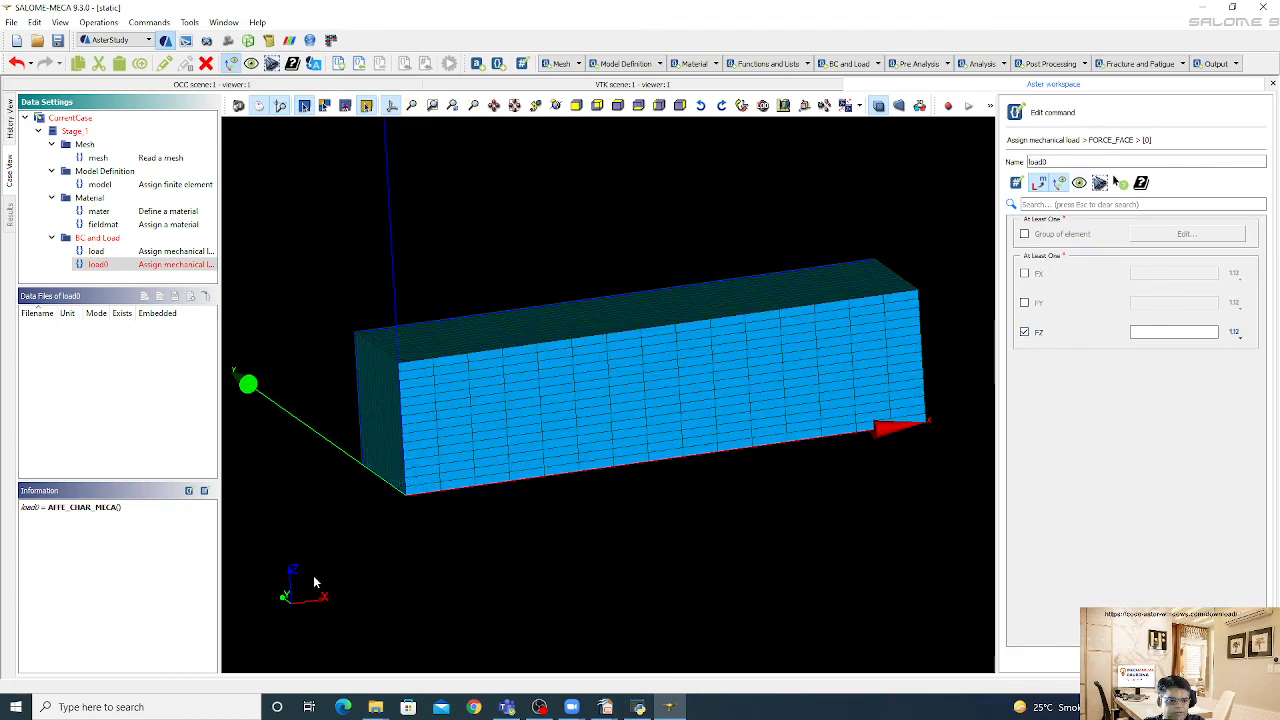
pyautogui.click(1176, 332)
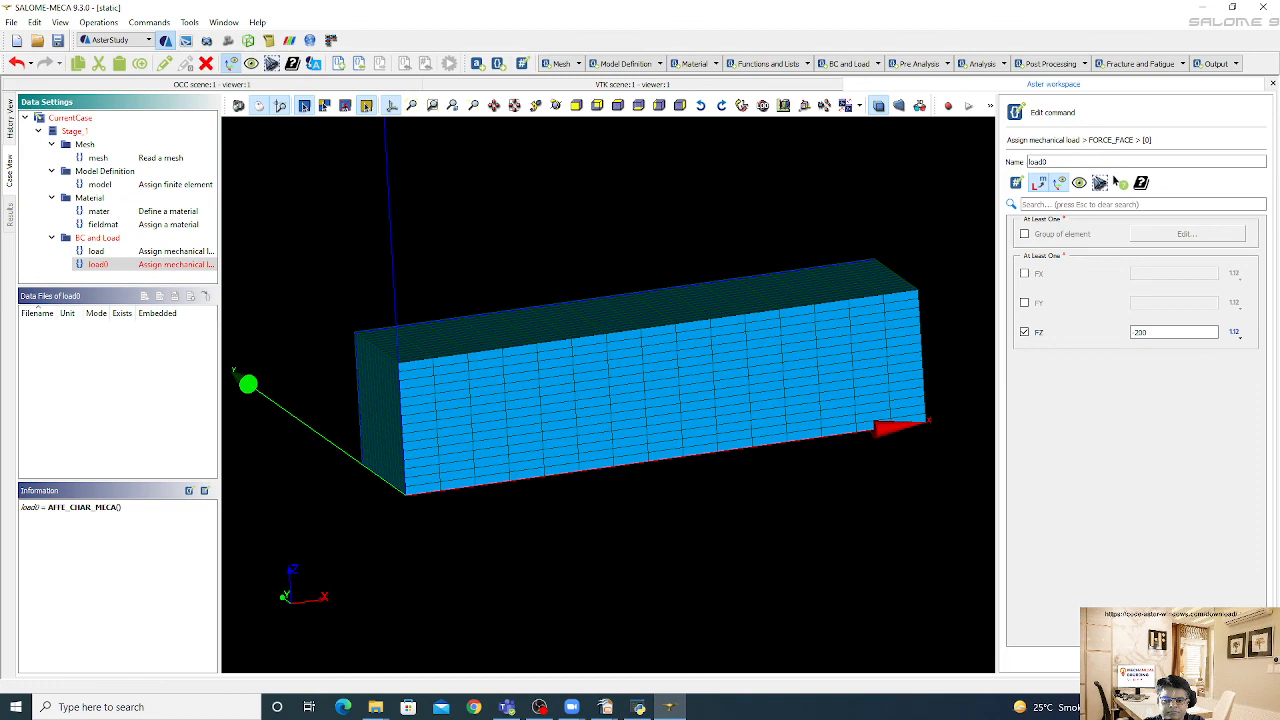
pyautogui.click(1110, 659)
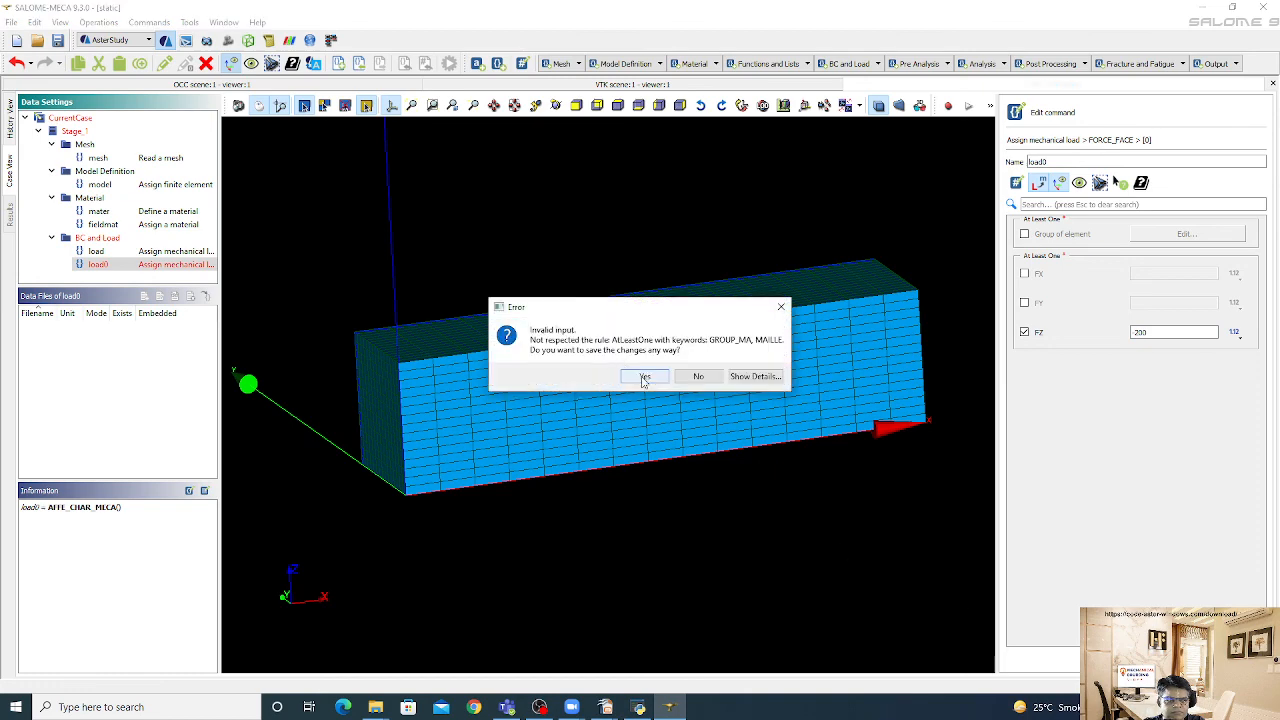
pyautogui.click(709, 381)
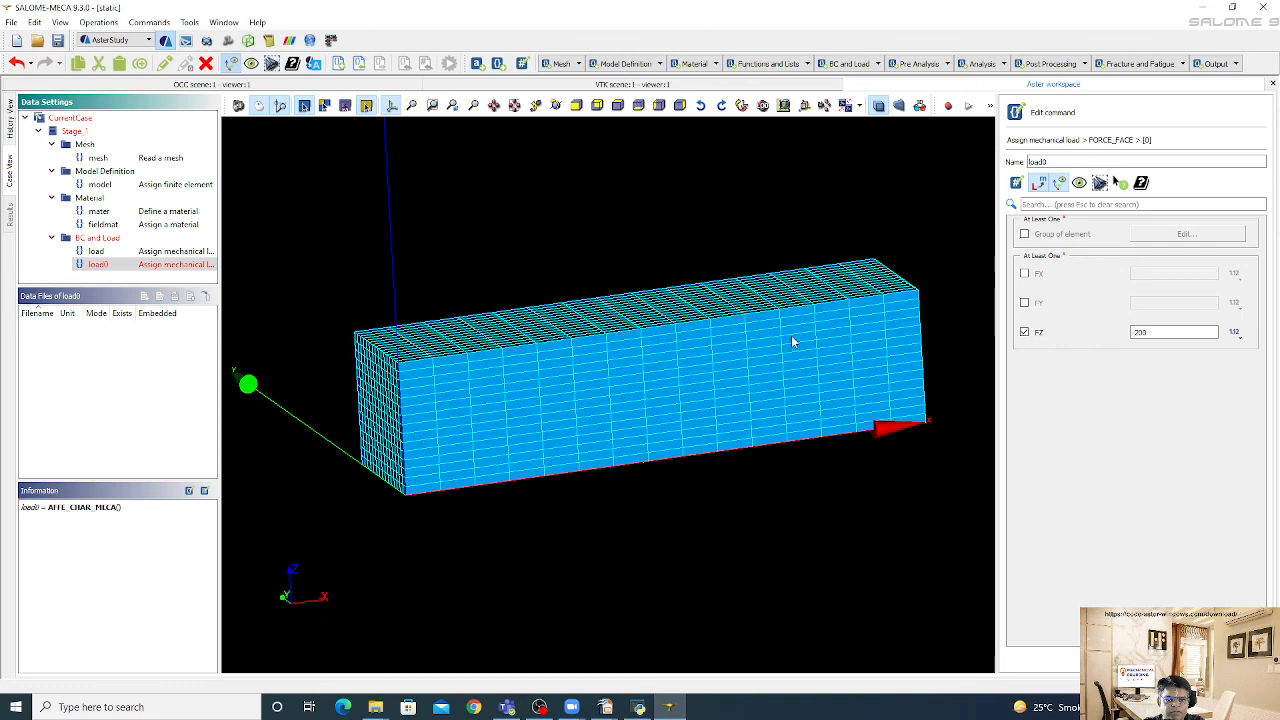
# Apply the face force to the force element group and store the load0 command
pyautogui.click(1077, 236)
pyautogui.click(1185, 234)
pyautogui.click(1043, 292)
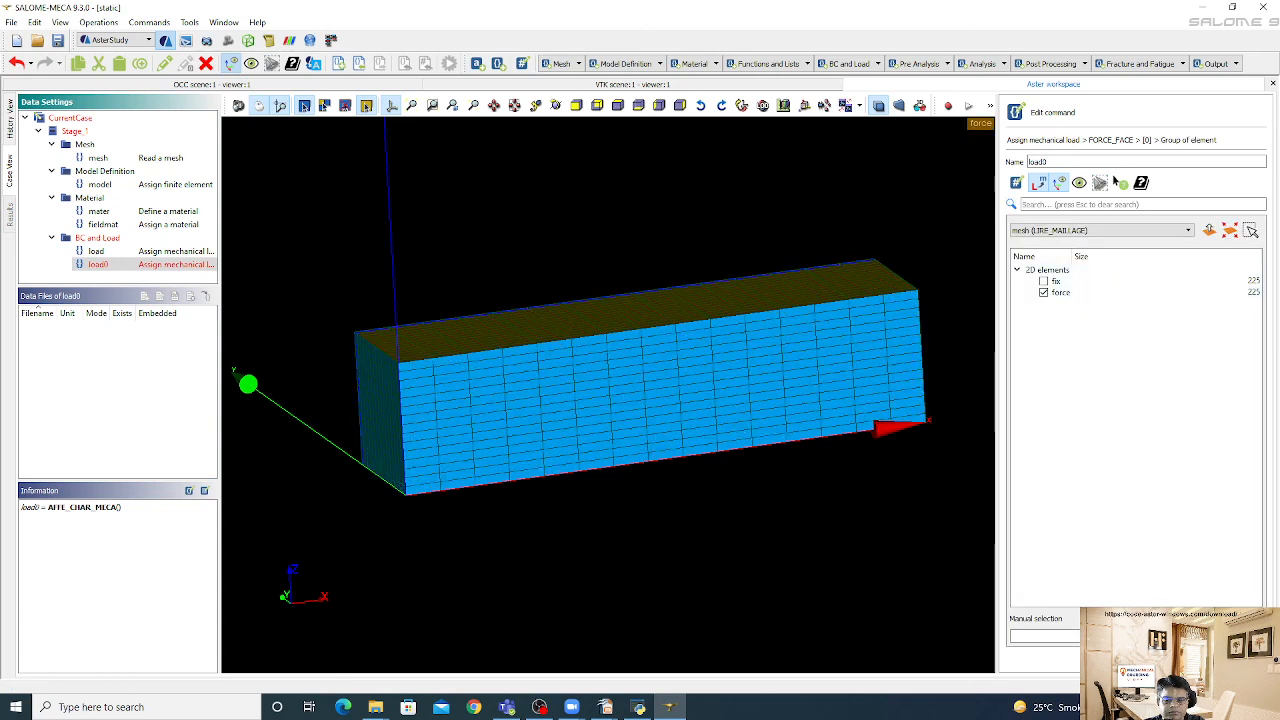
pyautogui.click(1130, 660)
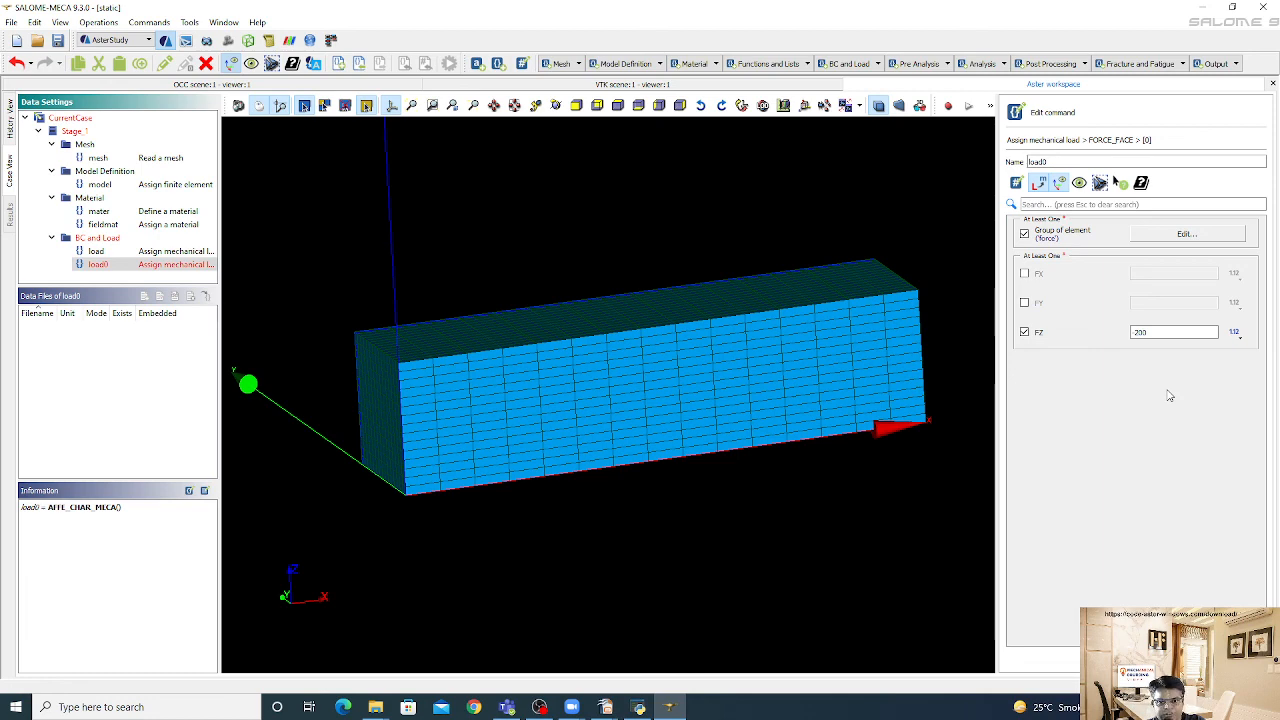
pyautogui.click(1130, 660)
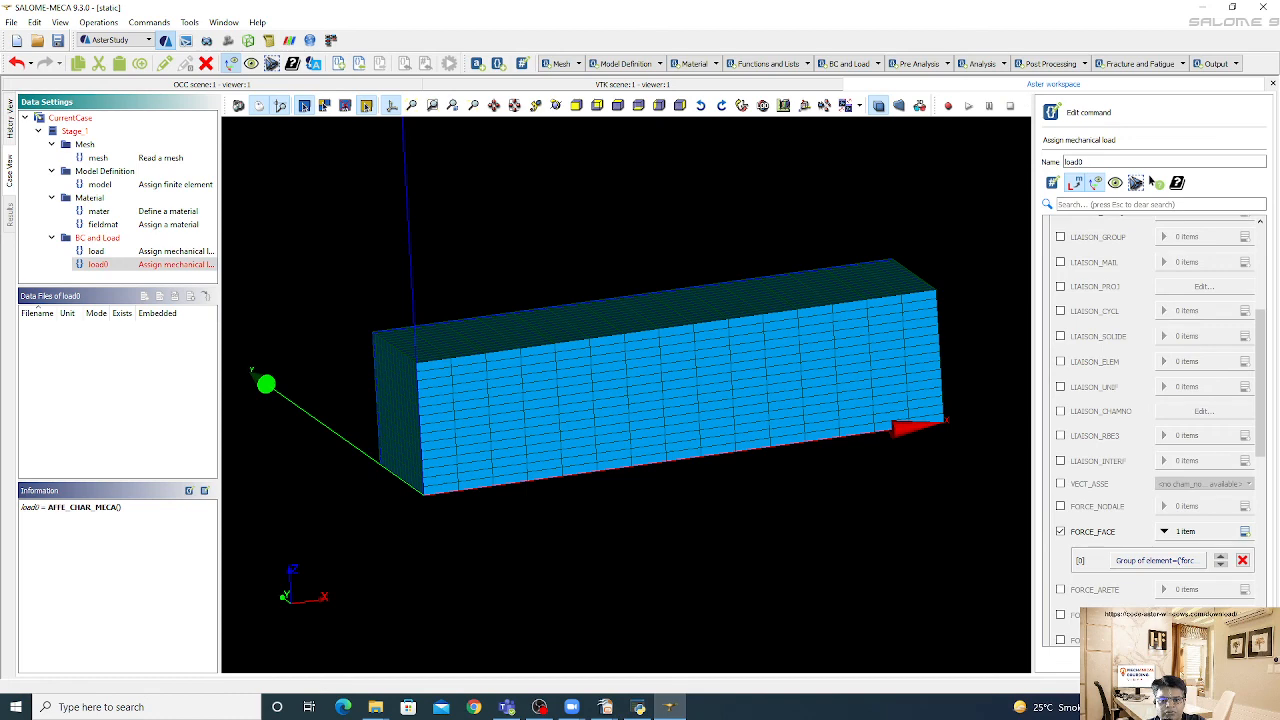
pyautogui.click(1156, 182)
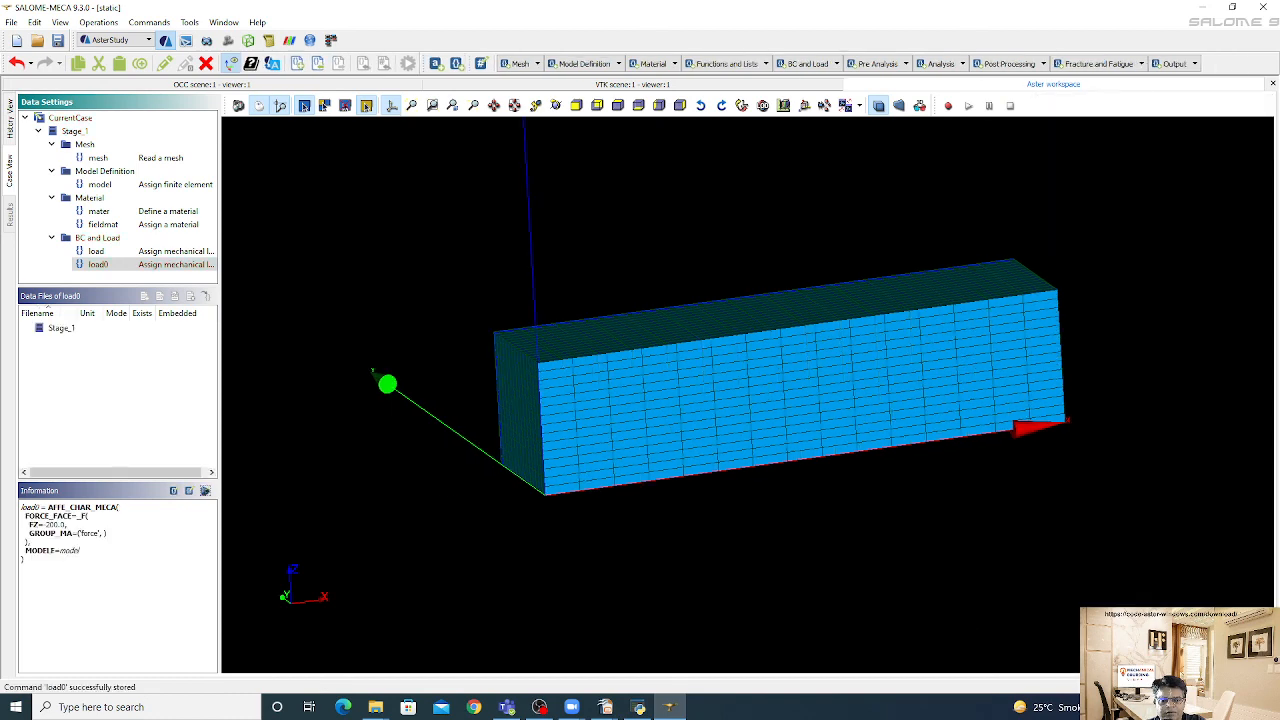
# Add a Static mechanical analysis command from the Statics group of the Analysis category to Stage_1
pyautogui.click(134, 252)
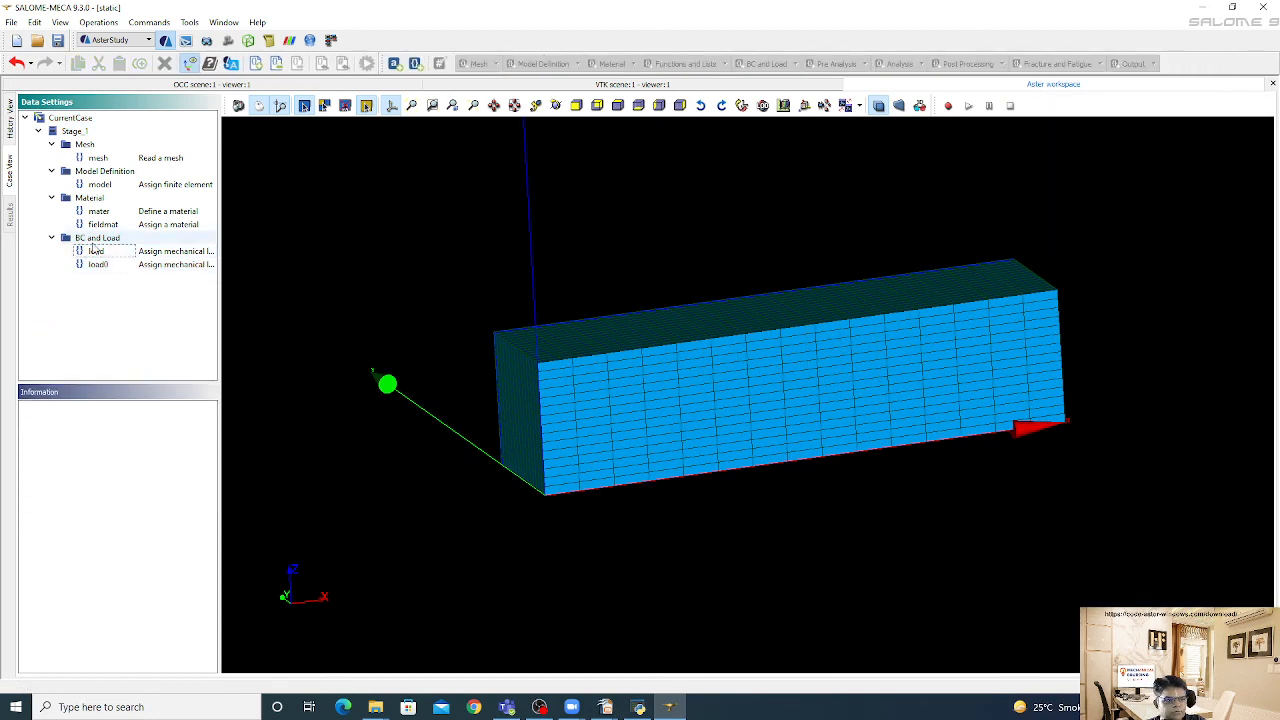
pyautogui.click(88, 239)
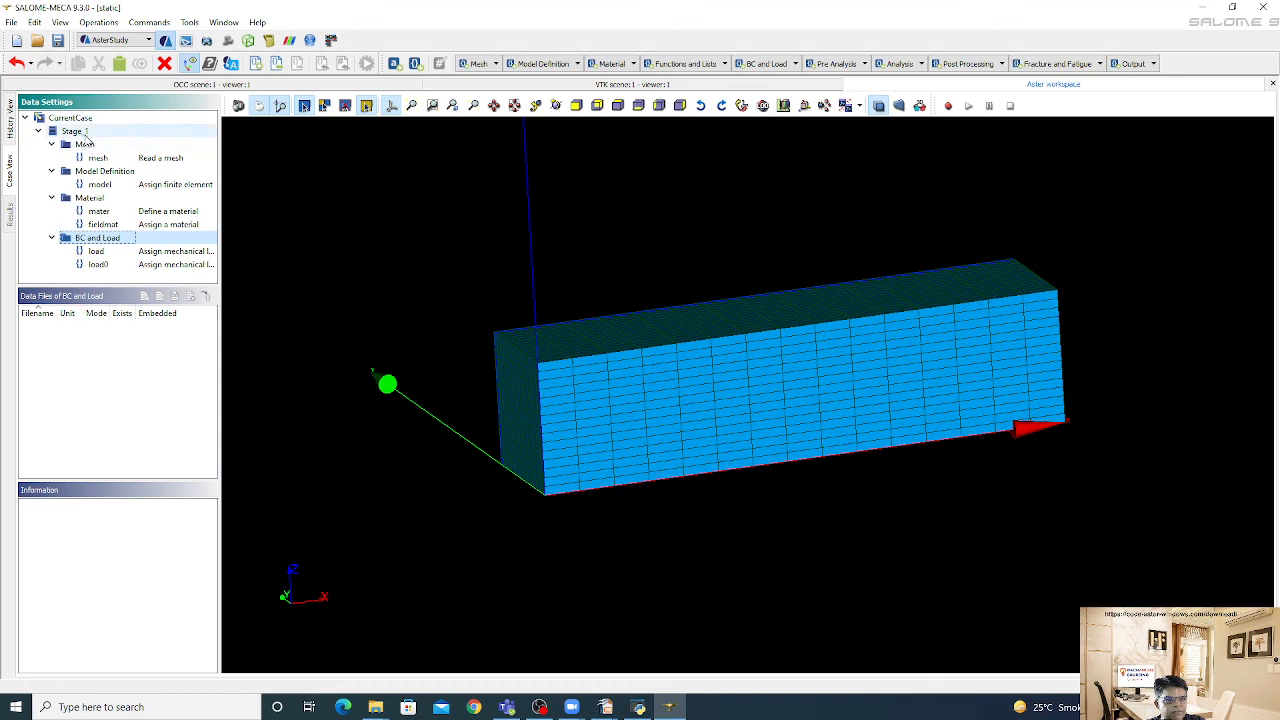
pyautogui.rightClick(86, 134)
pyautogui.moveTo(255, 416)
pyautogui.moveTo(344, 443)
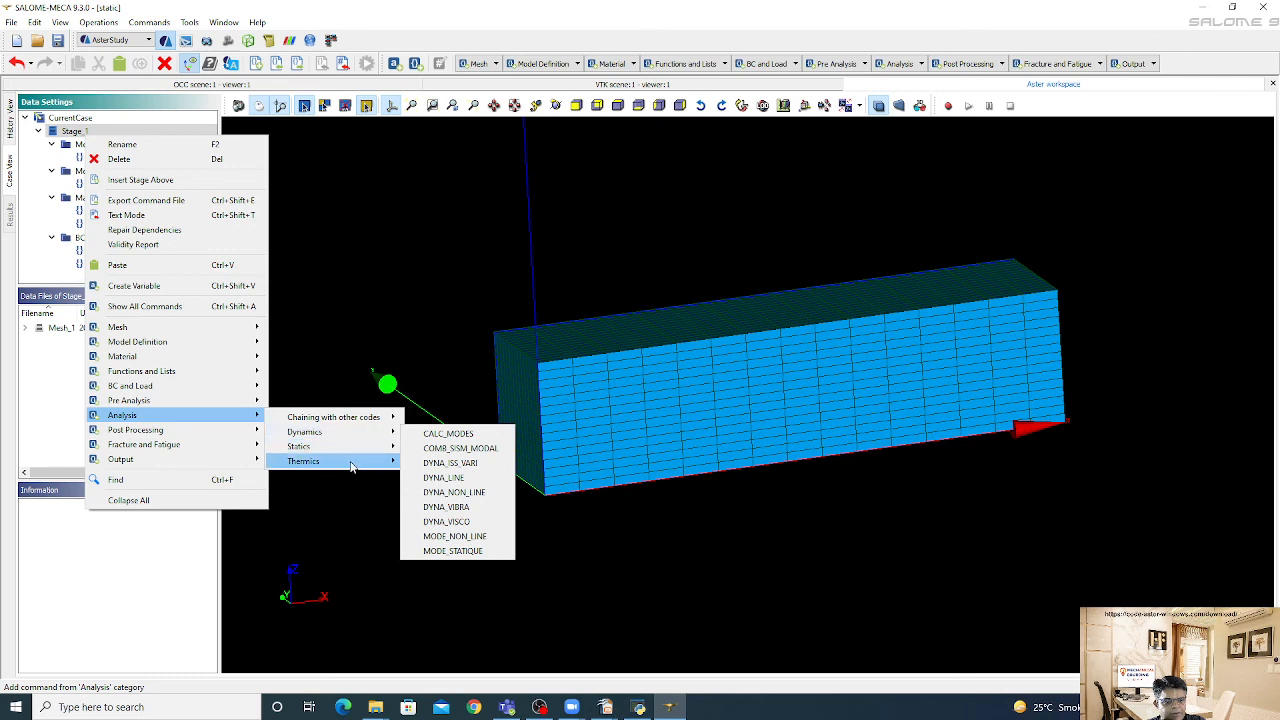
pyautogui.moveTo(350, 466)
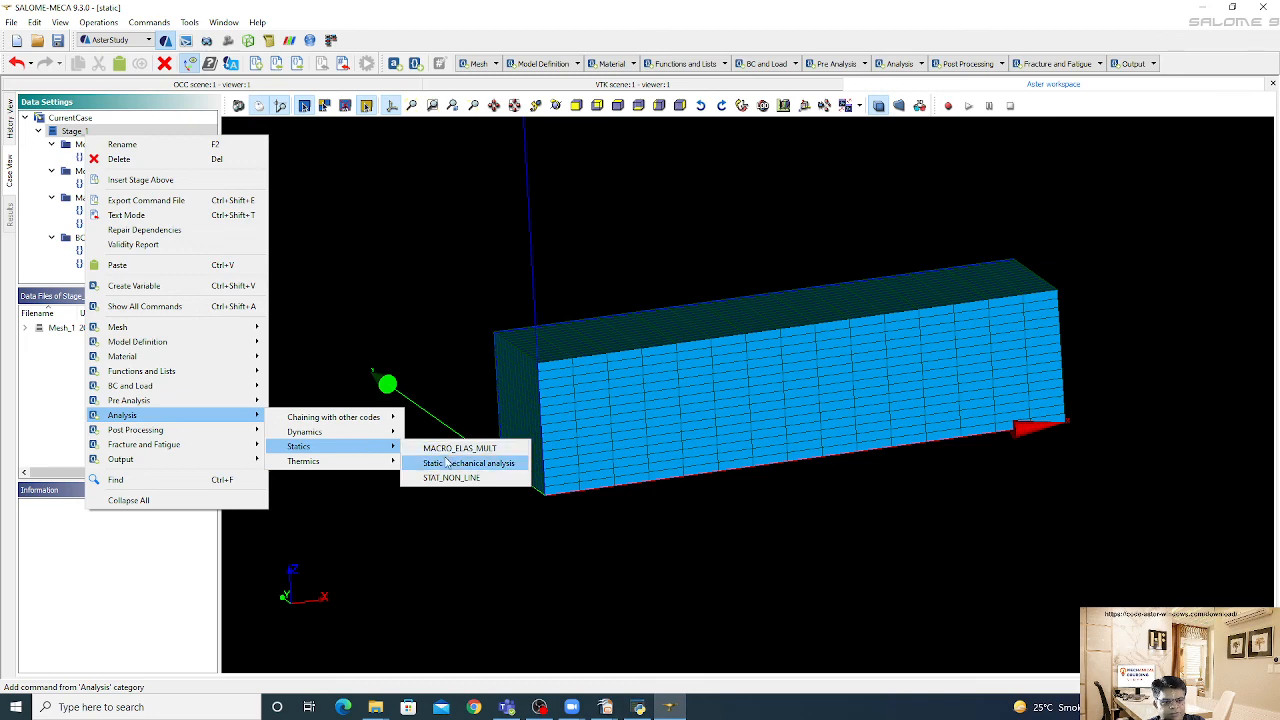
pyautogui.click(485, 465)
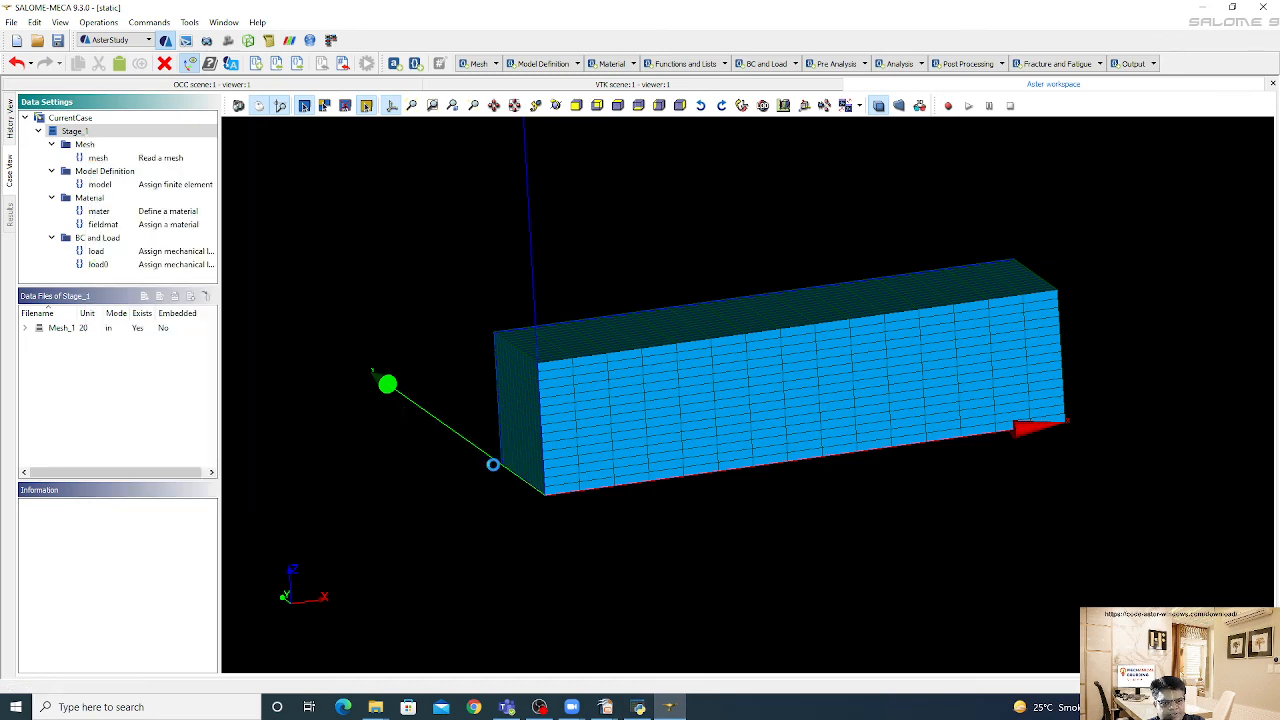
# Enable fieldmat as the analysis material field and add two load items
pyautogui.click(1063, 238)
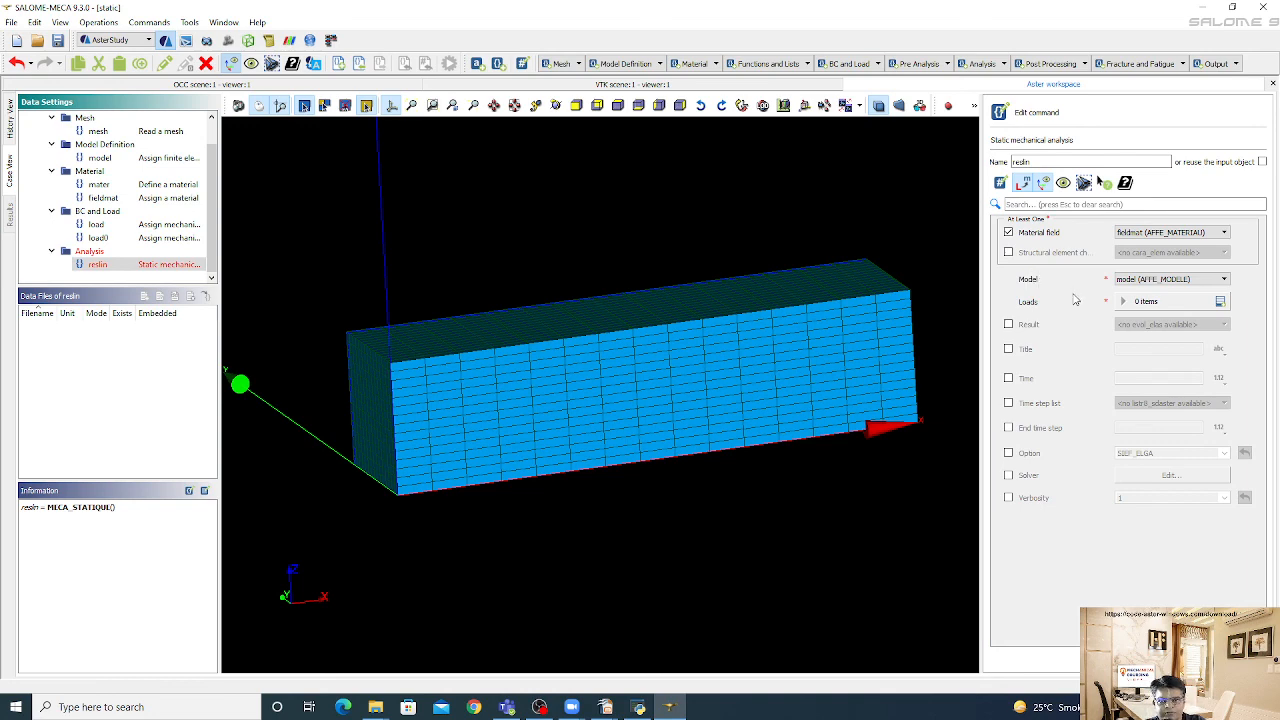
pyautogui.click(1220, 301)
pyautogui.click(1220, 302)
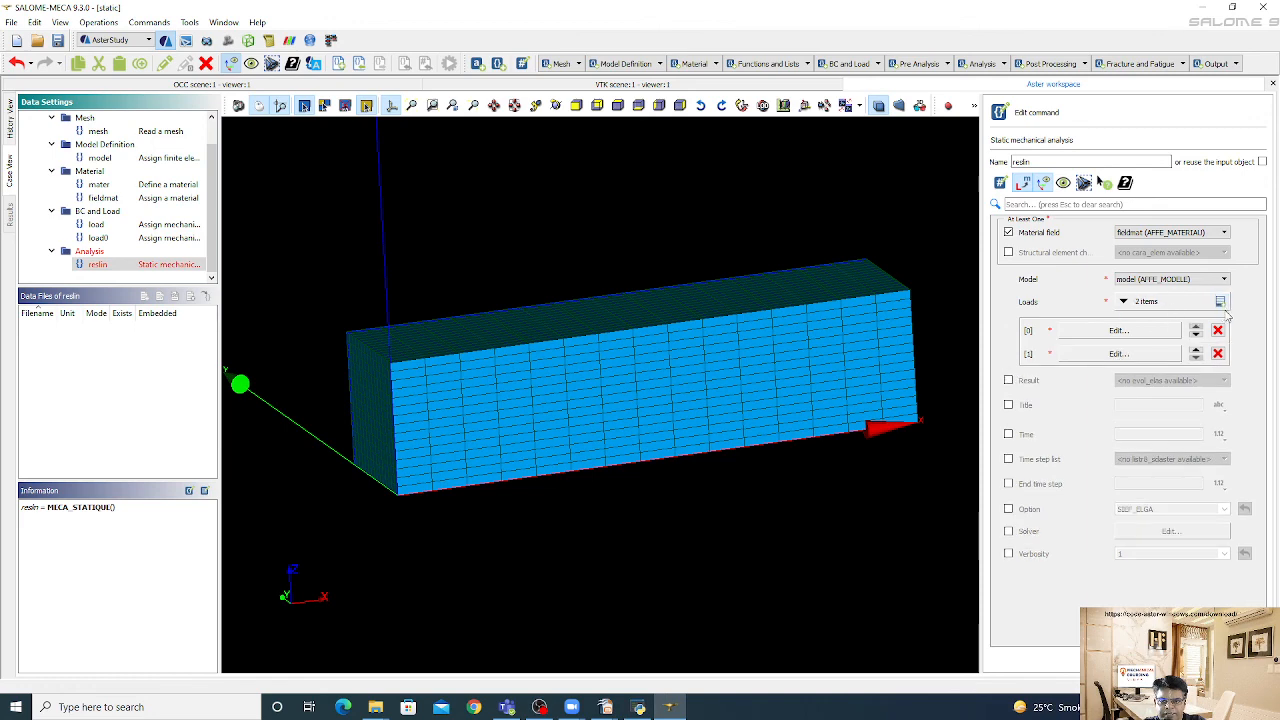
# Assign load to the analysis's first load item and load0 to the second
pyautogui.click(1150, 333)
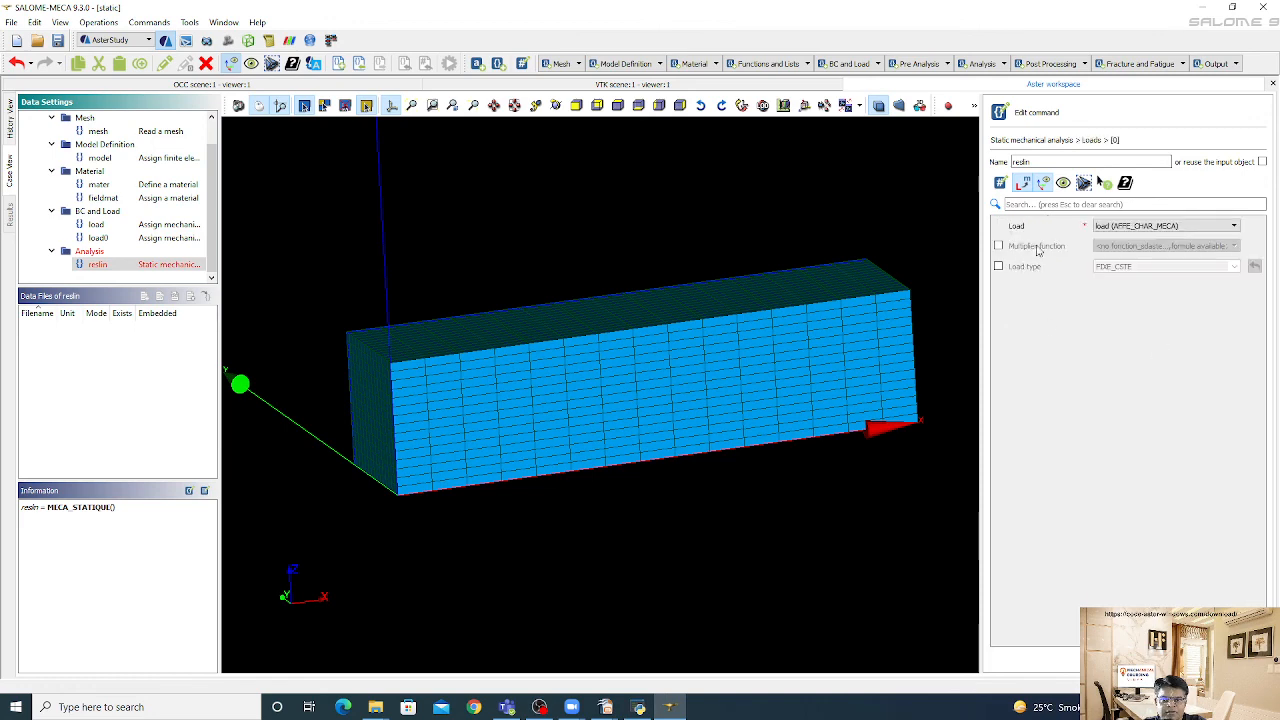
pyautogui.click(1134, 659)
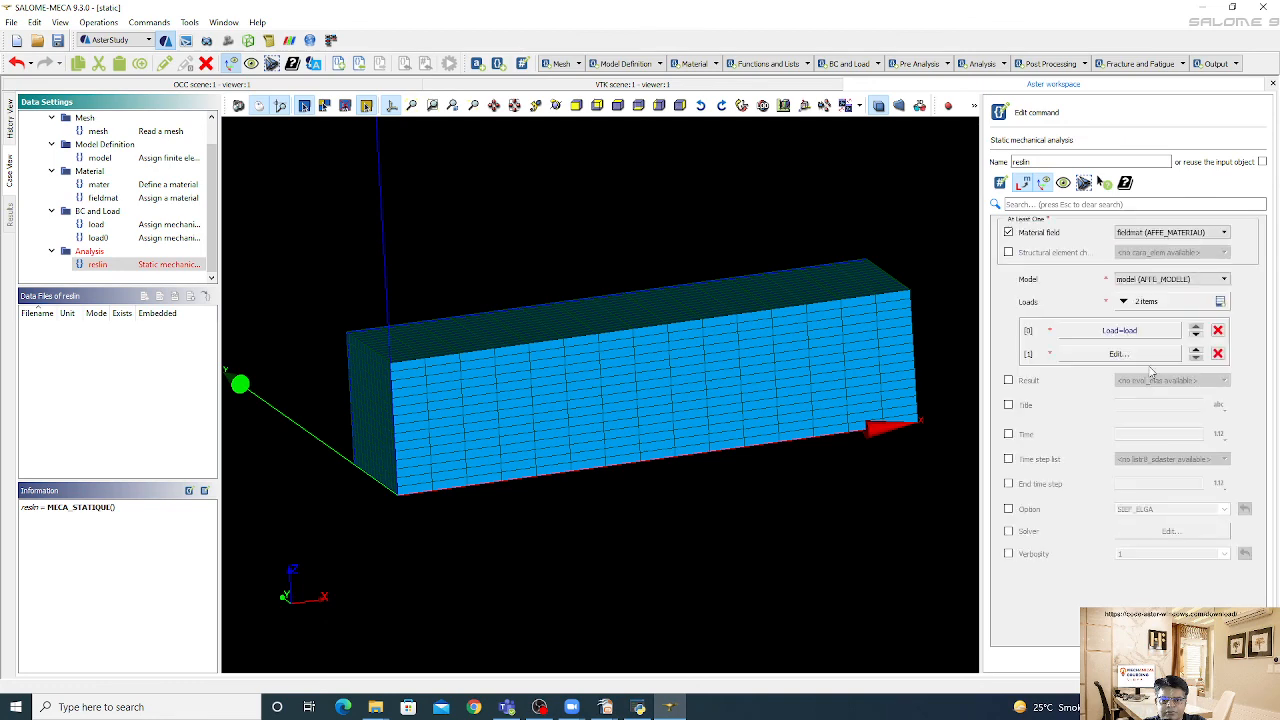
pyautogui.click(1145, 354)
pyautogui.click(1106, 229)
pyautogui.click(1100, 248)
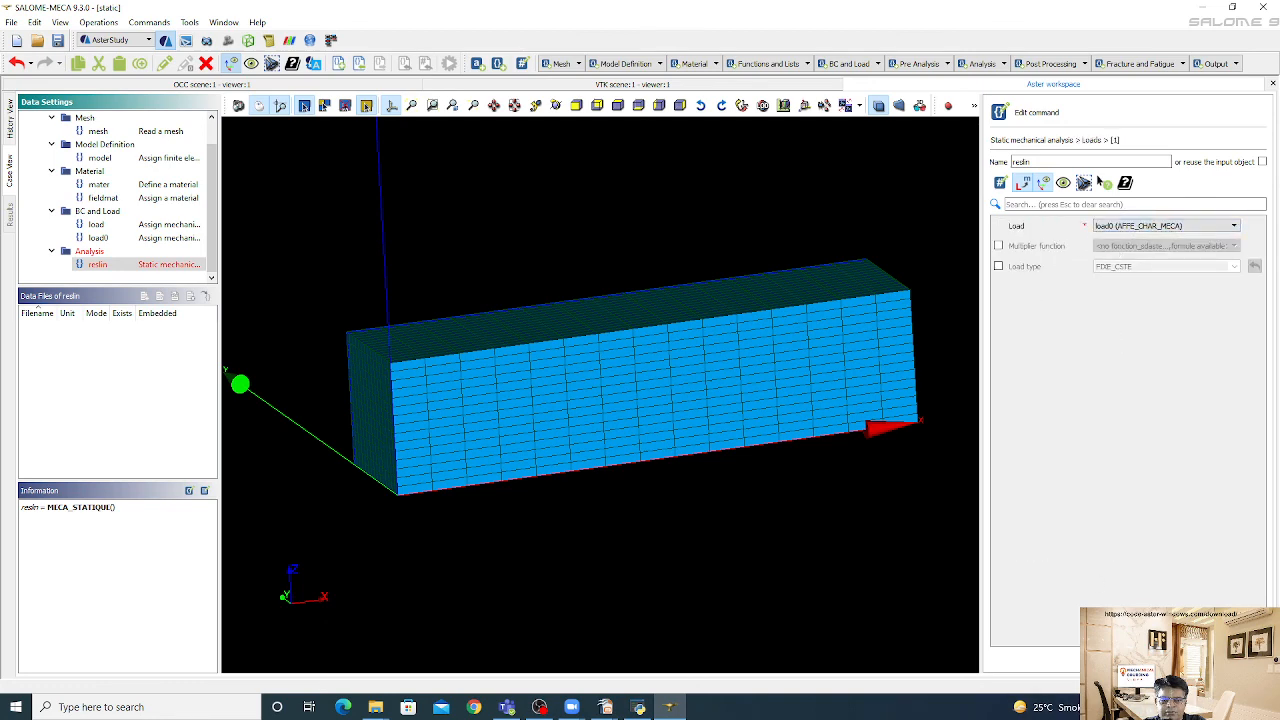
pyautogui.click(1100, 181)
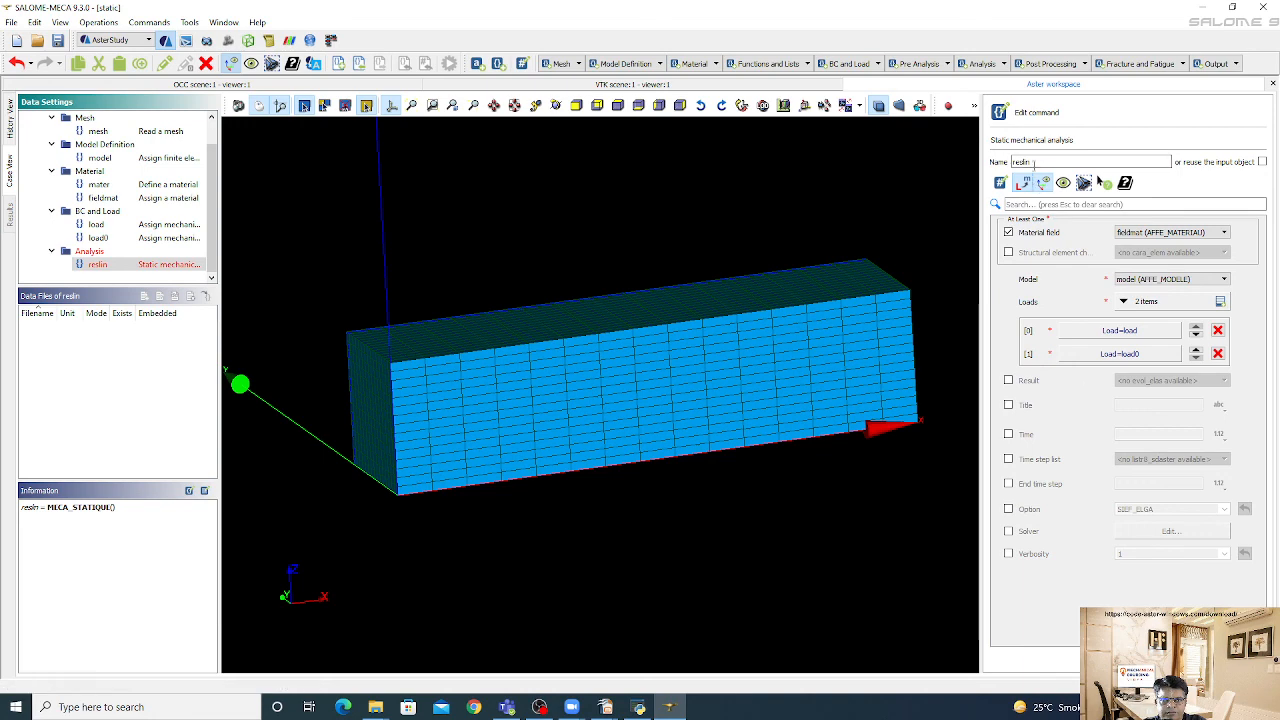
# Keep reslin as the static mechanical analysis's name and store the command
pyautogui.moveTo(1036, 162); pyautogui.dragTo(1008, 164)
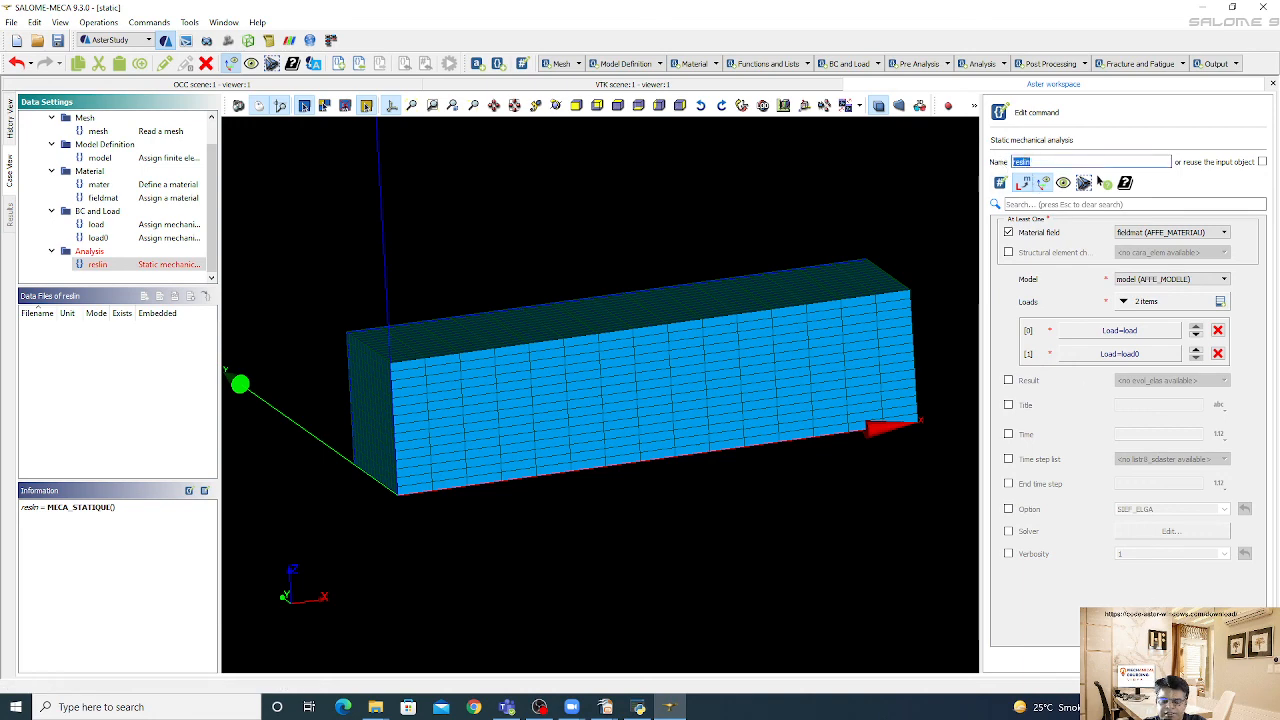
pyautogui.click(1120, 660)
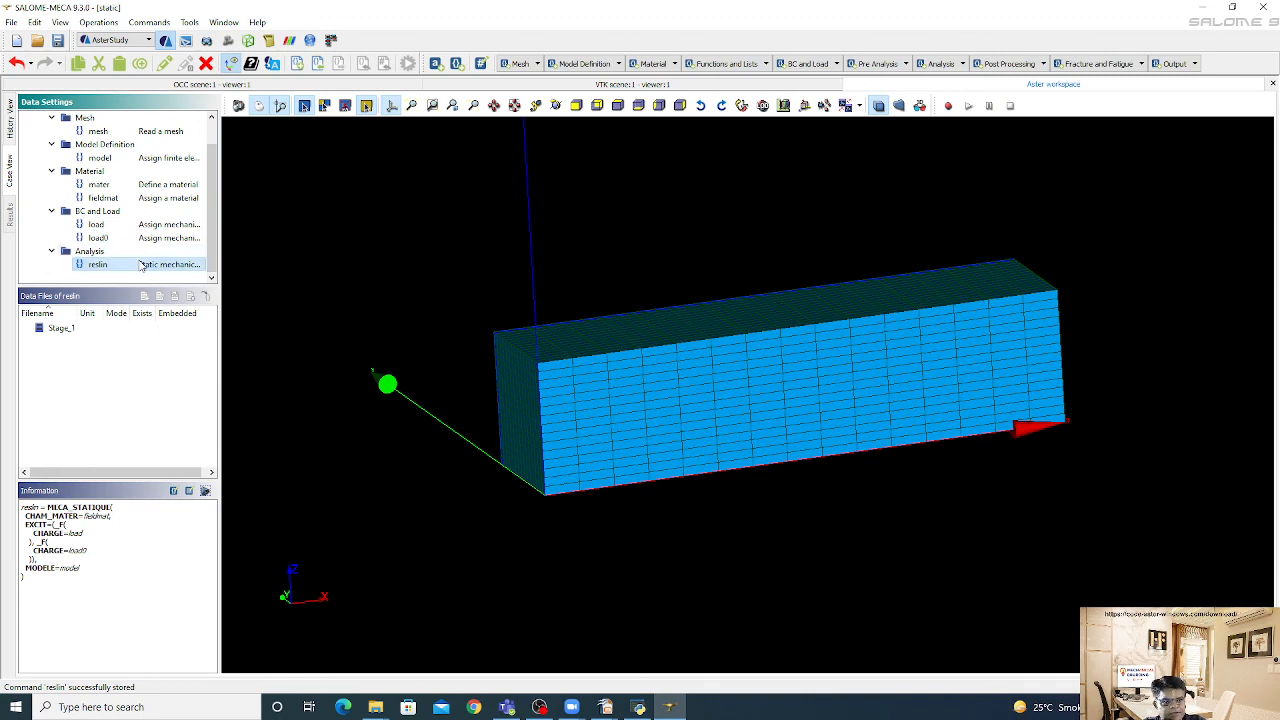
# Add a CALC_CHAMP command from the Post Processing category to Stage_1 and name it reslin
pyautogui.scroll(1, 101, 148)
pyautogui.rightClick(79, 131)
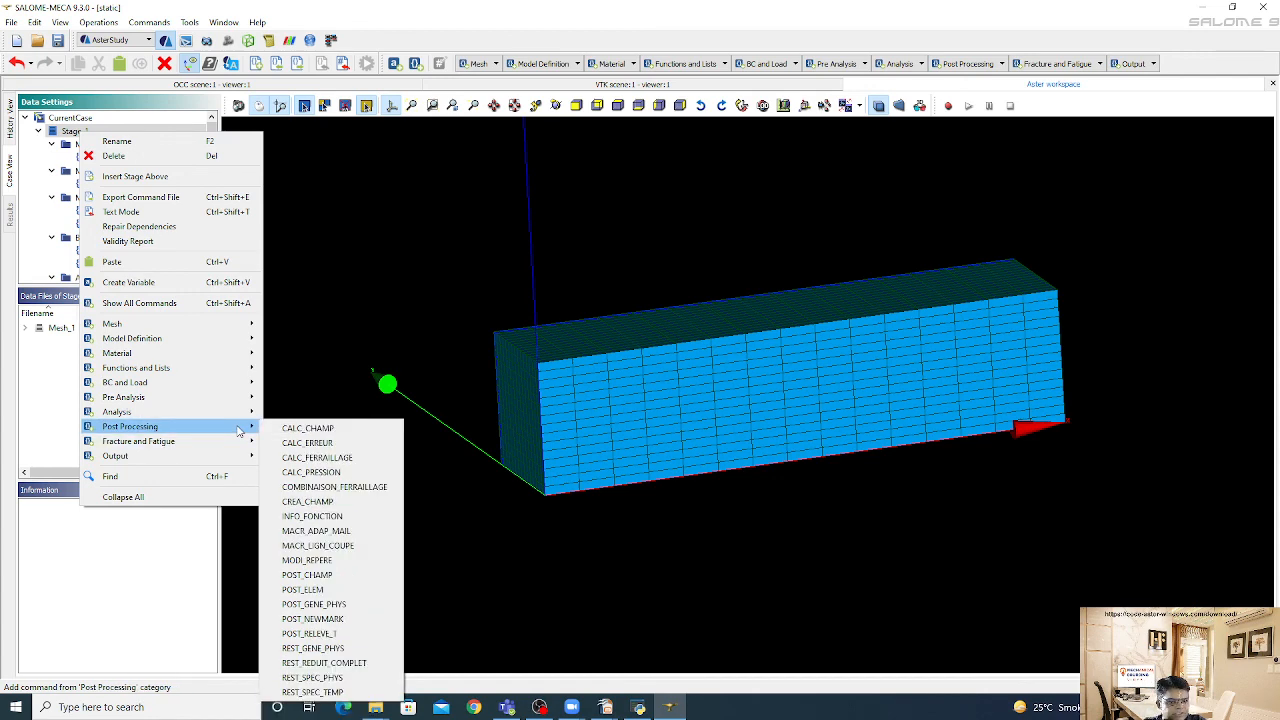
pyautogui.click(324, 430)
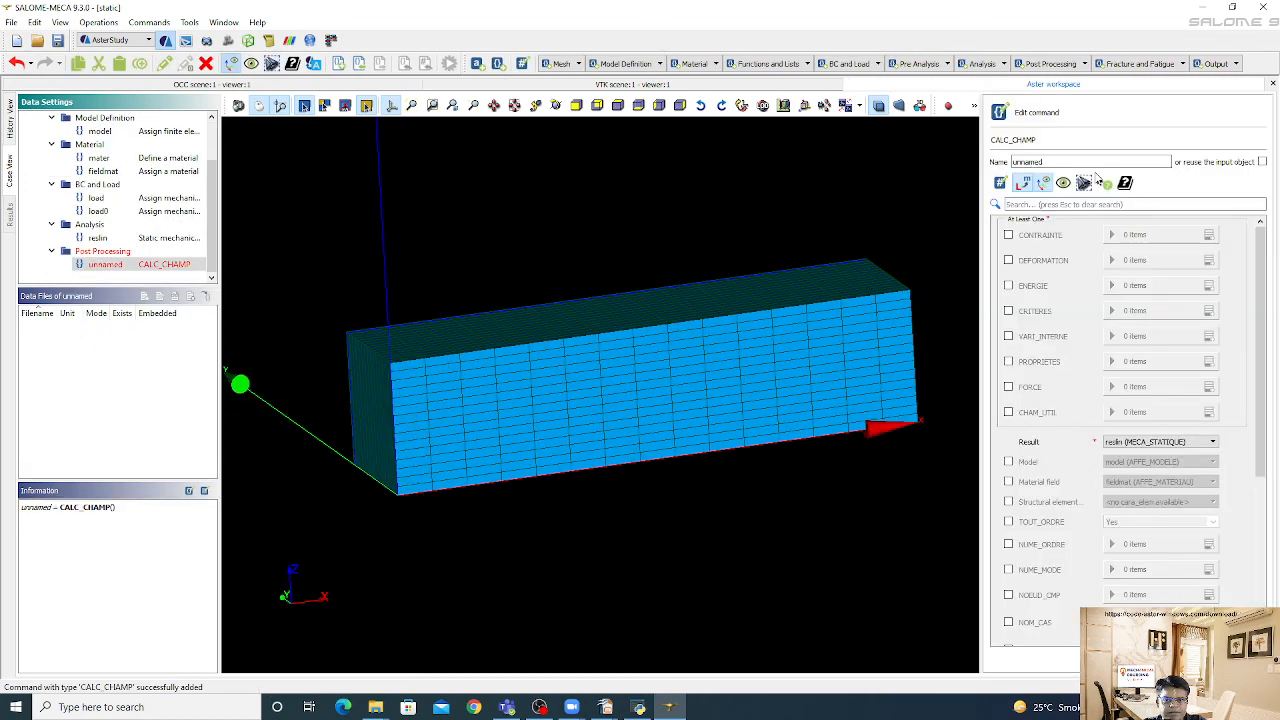
pyautogui.moveTo(1063, 163); pyautogui.dragTo(1000, 167)
pyautogui.write('resl')
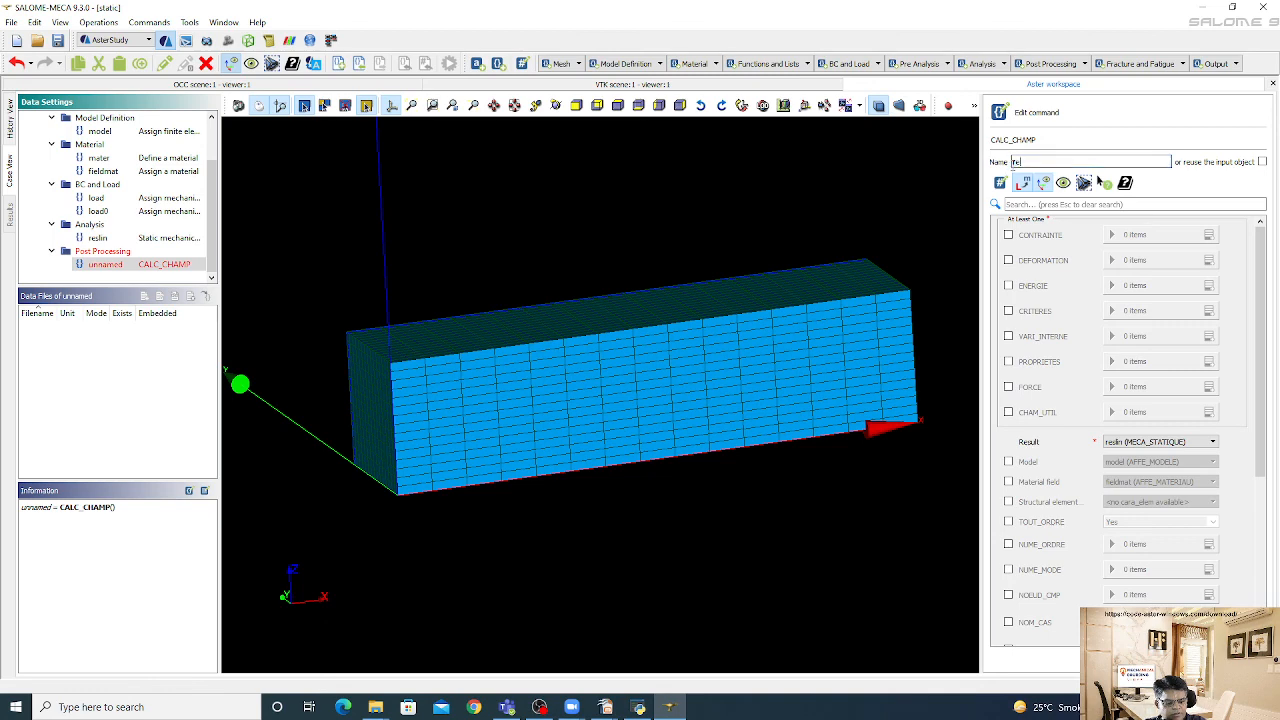
pyautogui.write('in')
# Enable CONTRAINTE in the CALC_CHAMP command and add two items, SIGM_ELNO and SIGM_ELGA
pyautogui.click(1053, 237)
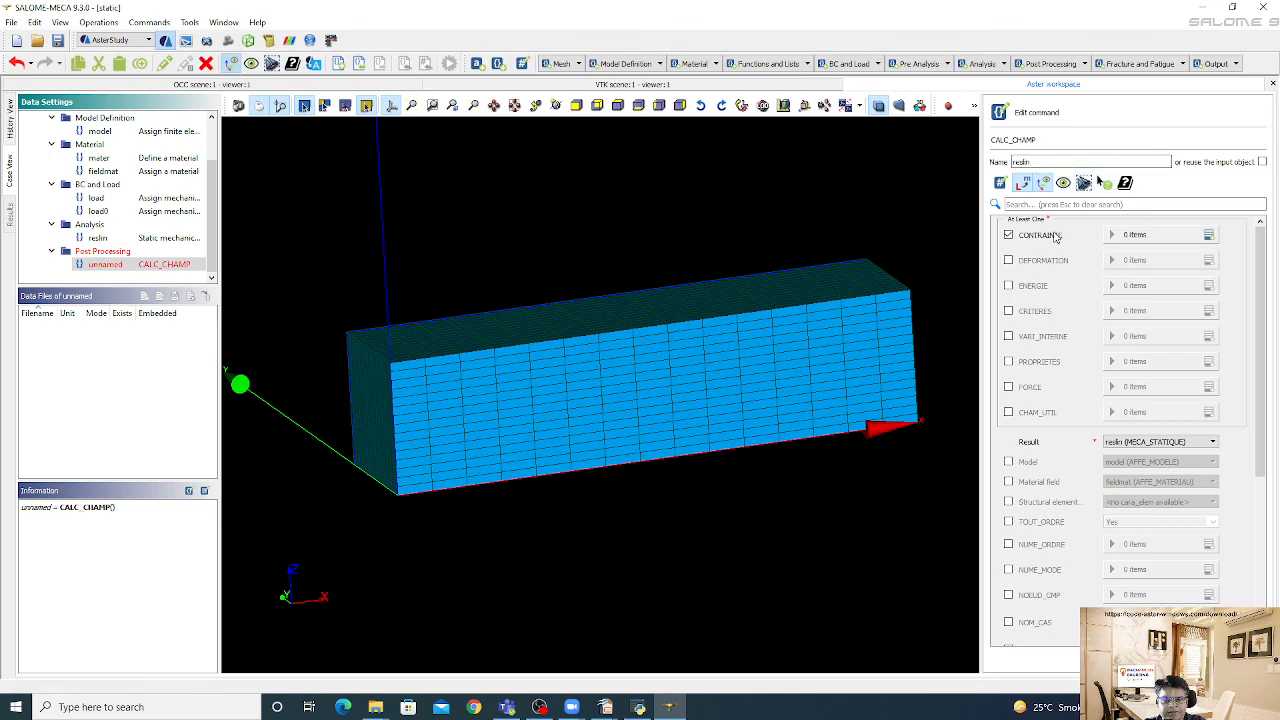
pyautogui.click(1209, 235)
pyautogui.click(1164, 262)
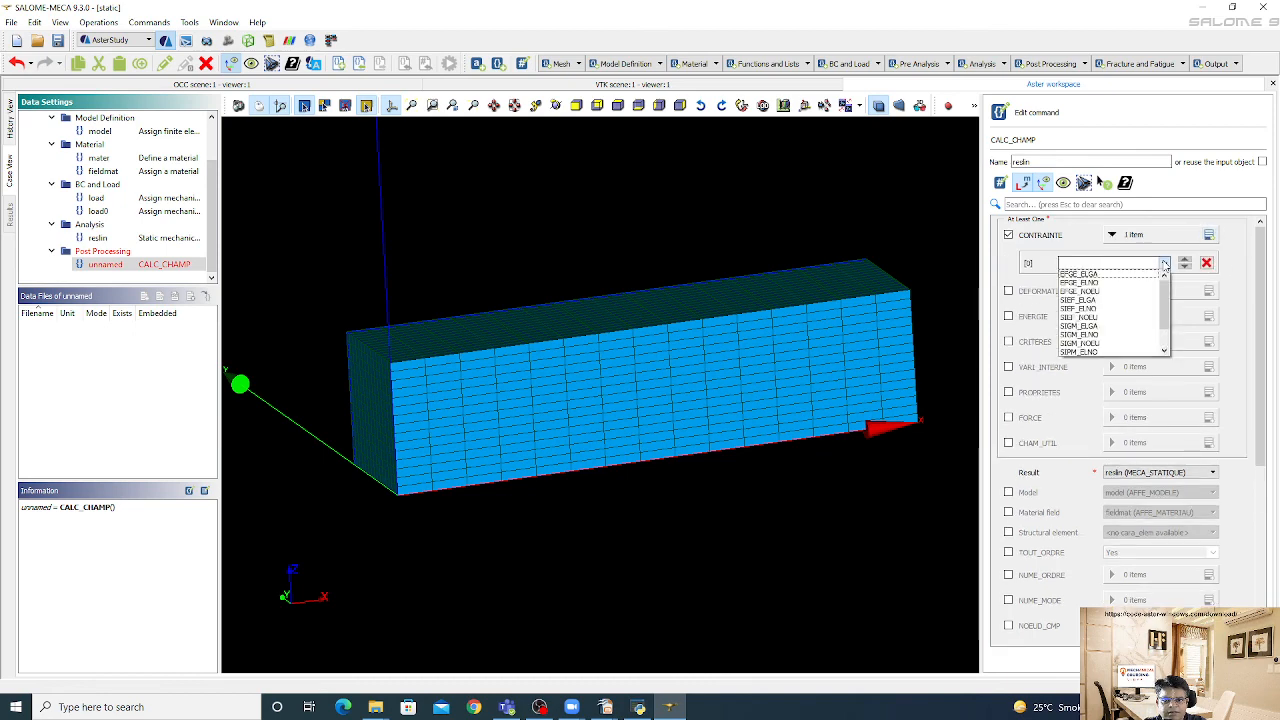
pyautogui.click(1150, 338)
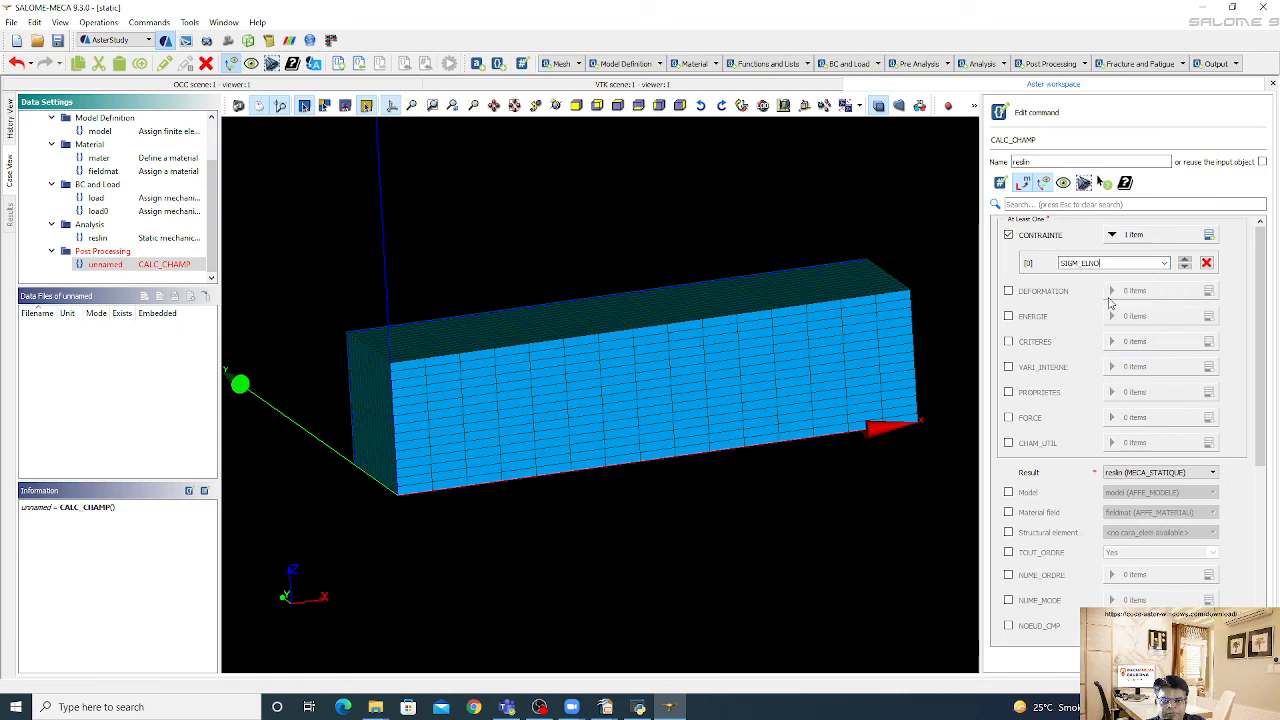
pyautogui.click(1209, 235)
pyautogui.click(1164, 285)
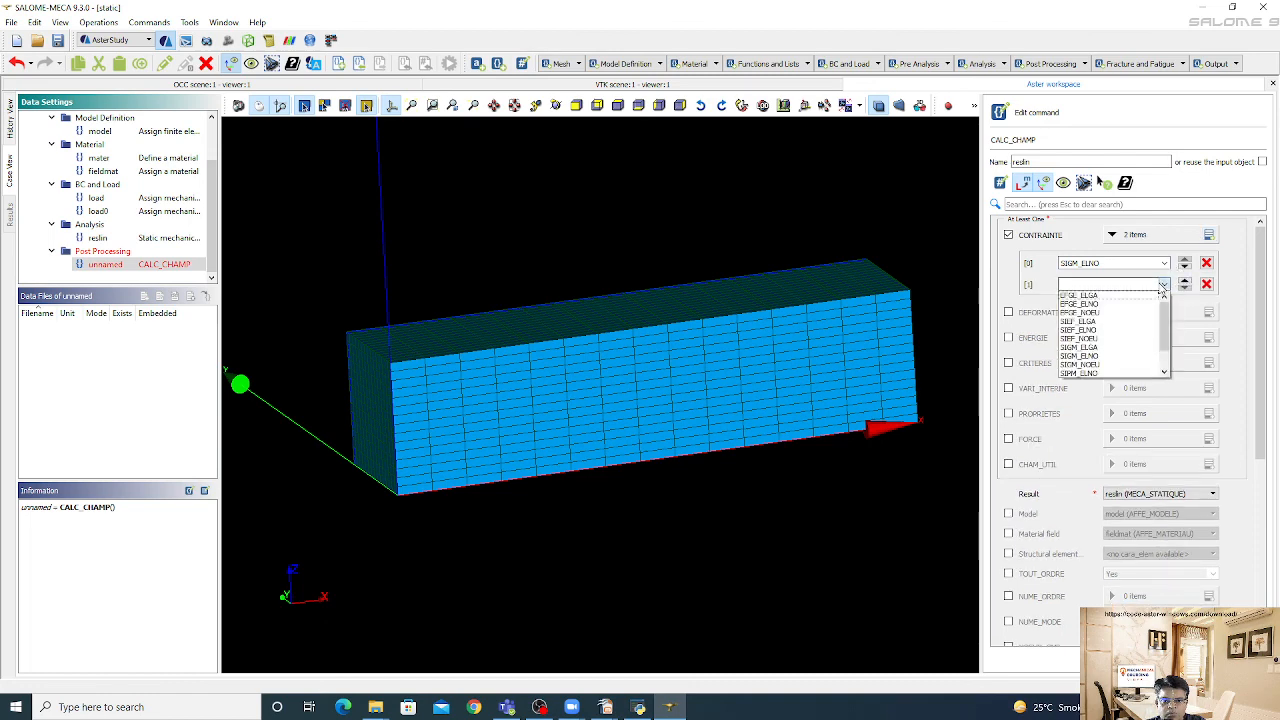
pyautogui.click(1139, 348)
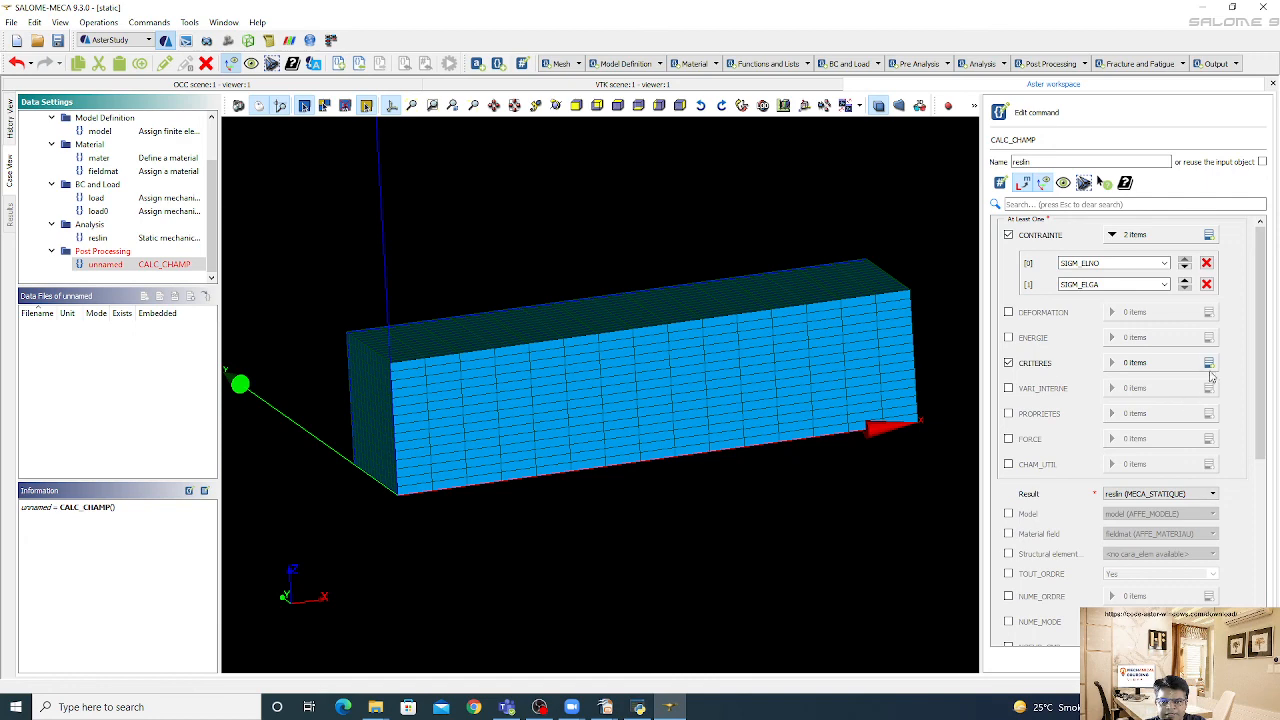
# Add SIEQ_ELNO and SIEQ_ELGA as CRITERES items and store the CALC_CHAMP command
pyautogui.click(1209, 363)
pyautogui.click(1164, 391)
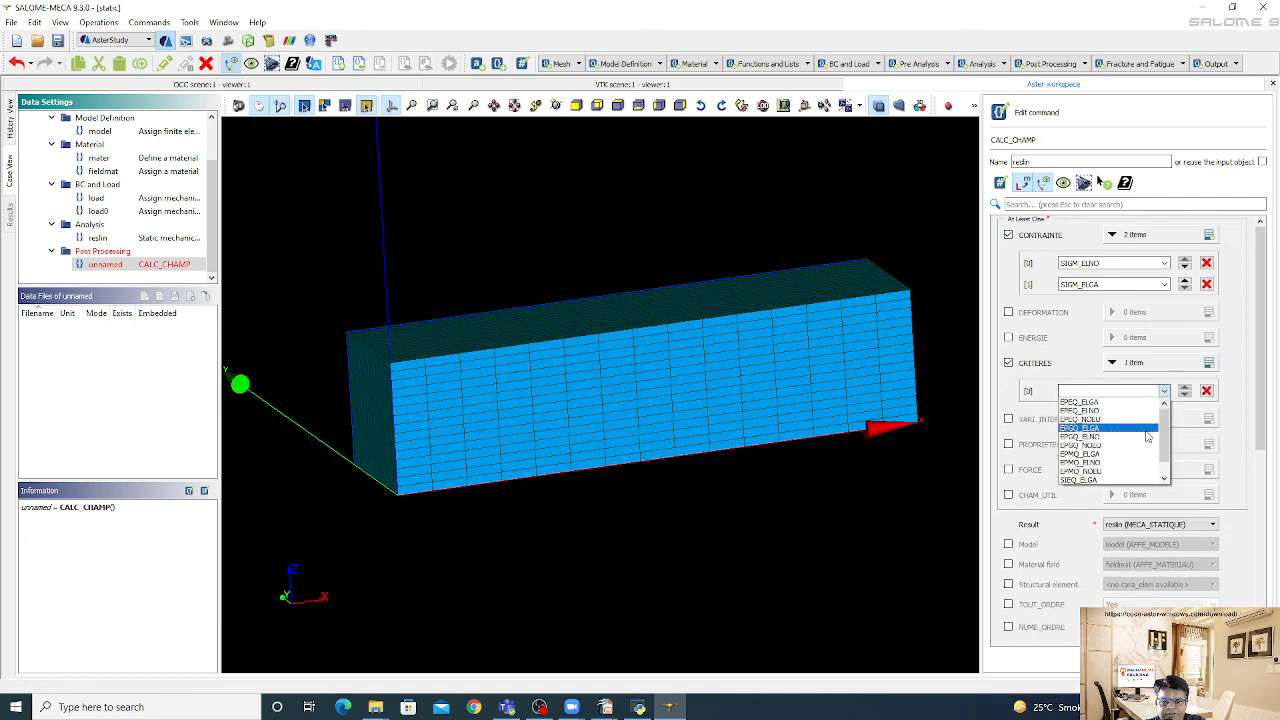
pyautogui.scroll(-2, 1147, 436)
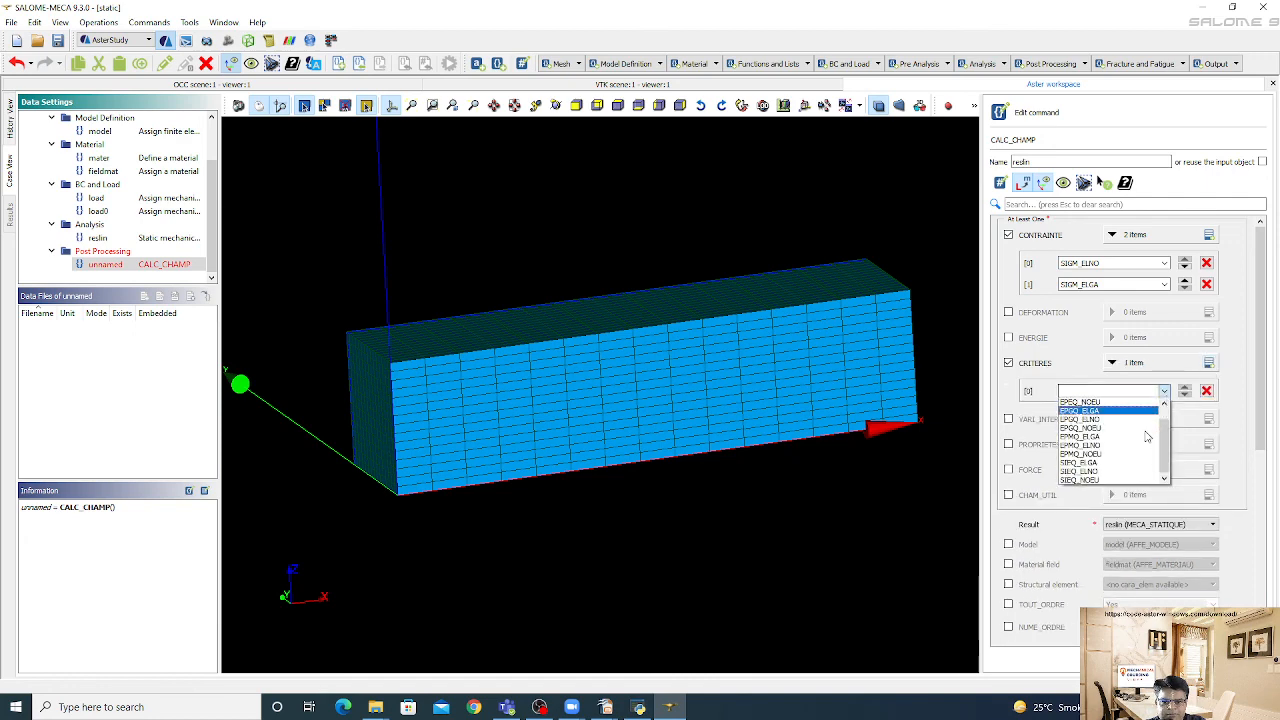
pyautogui.click(1118, 472)
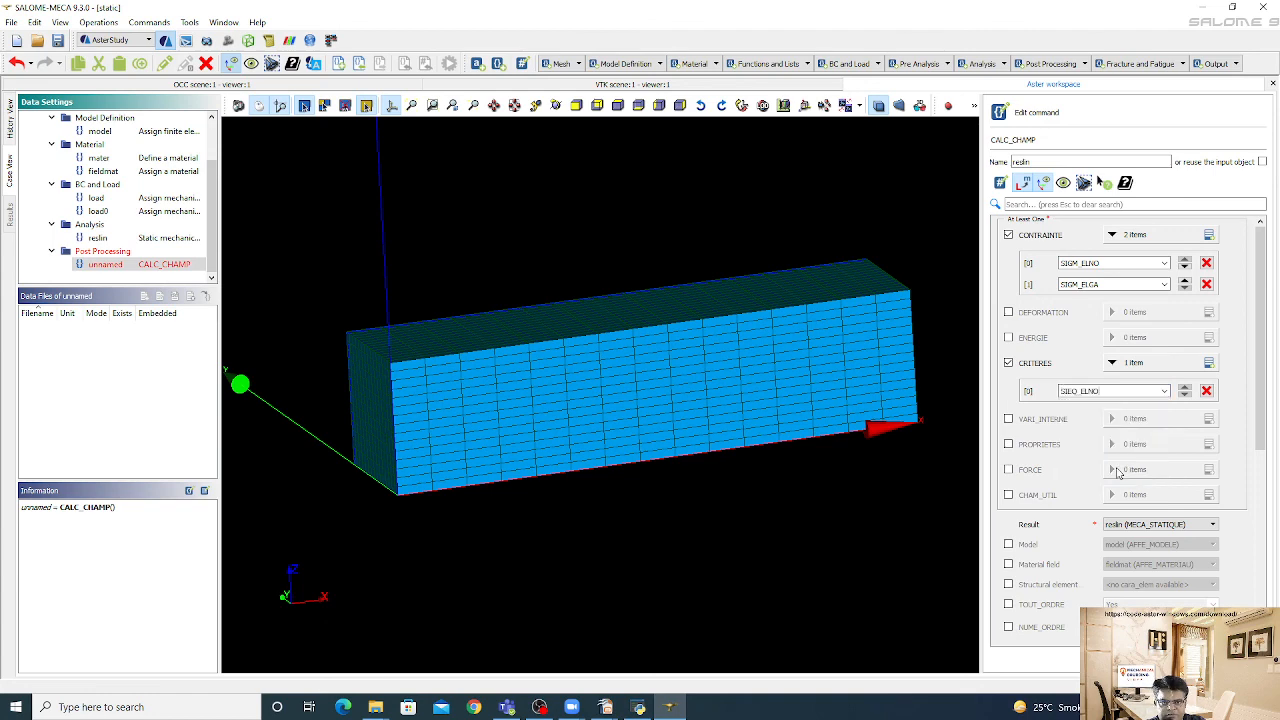
pyautogui.click(1209, 362)
pyautogui.click(1164, 412)
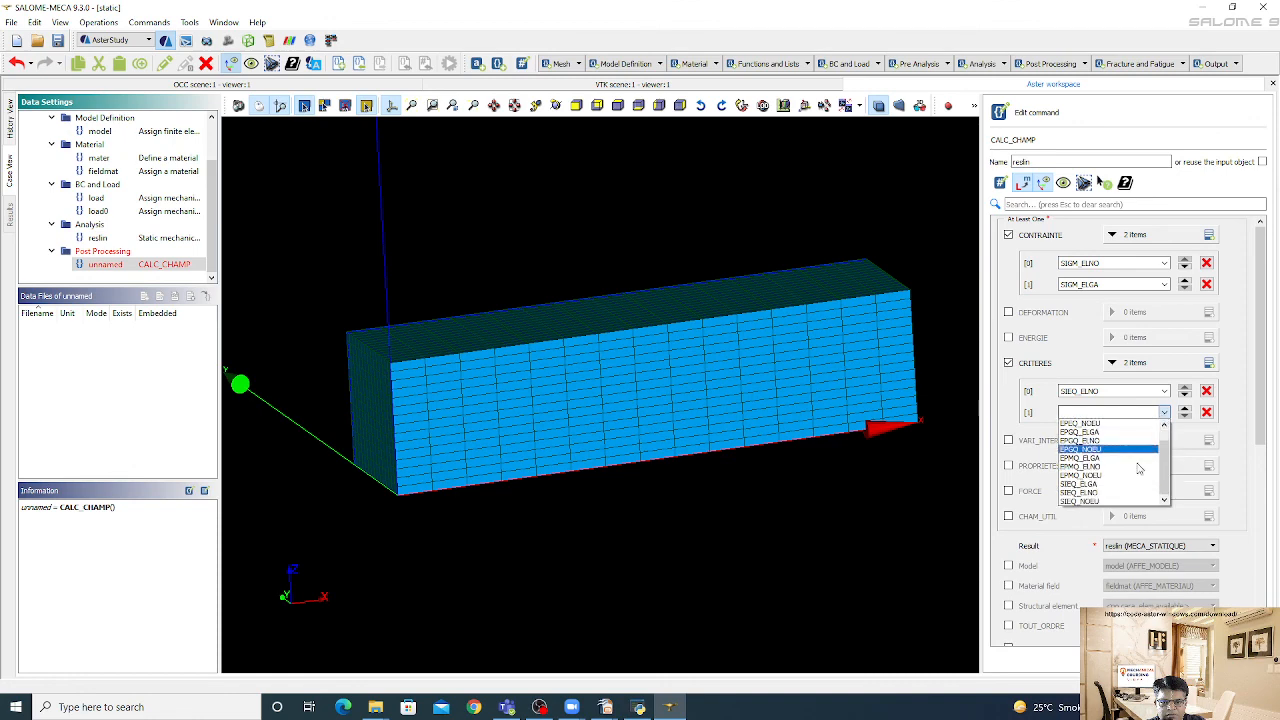
pyautogui.click(1118, 487)
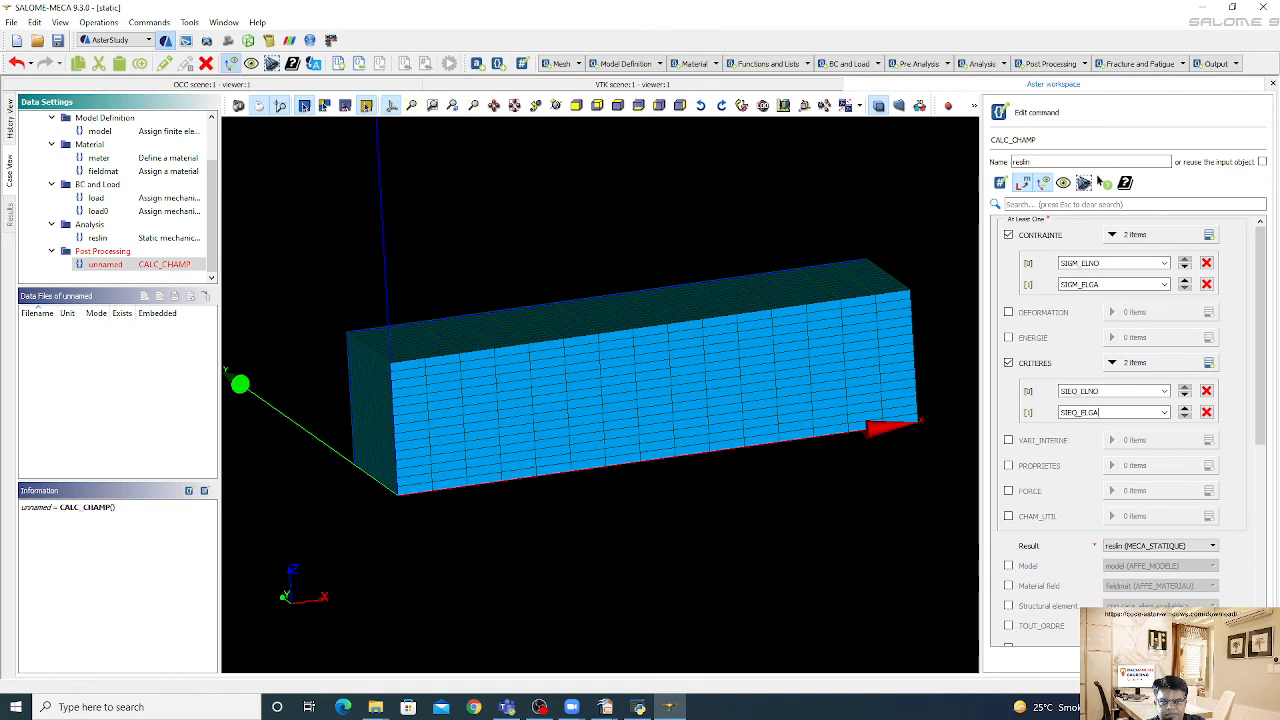
pyautogui.click(1122, 661)
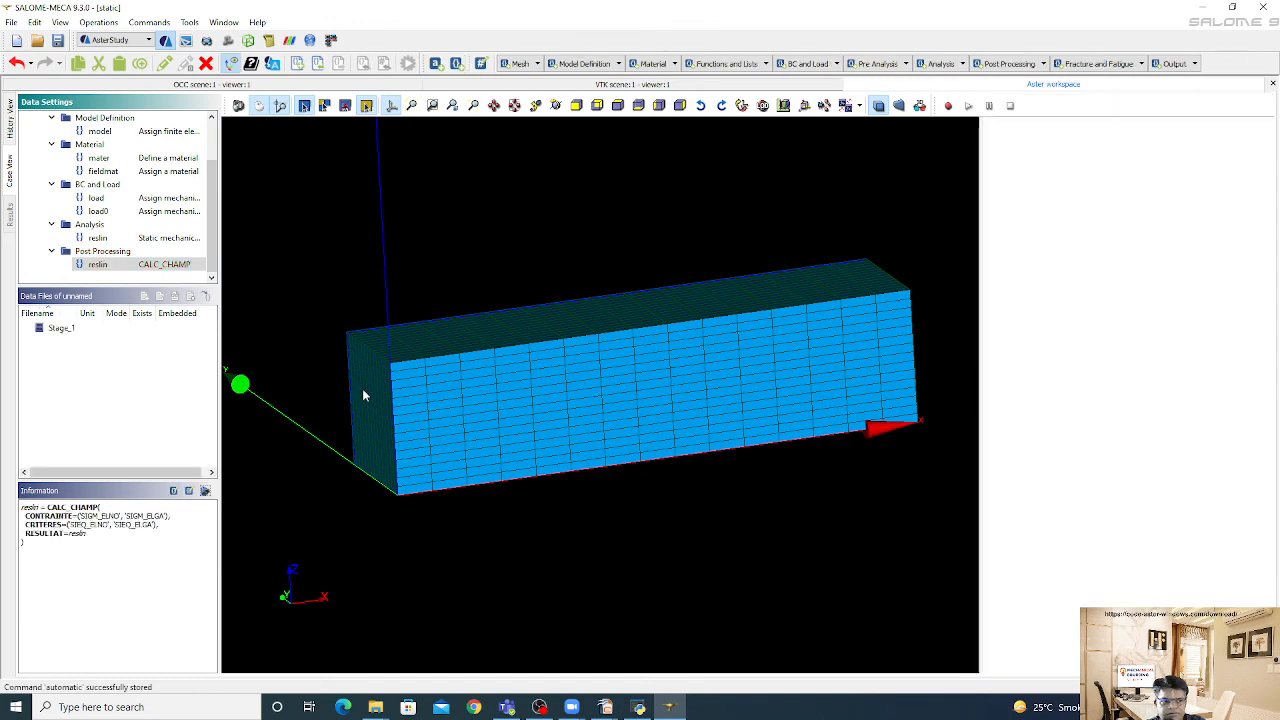
# Add a Set output results command from the Output category to Stage_1
pyautogui.scroll(-1, 728, 381)
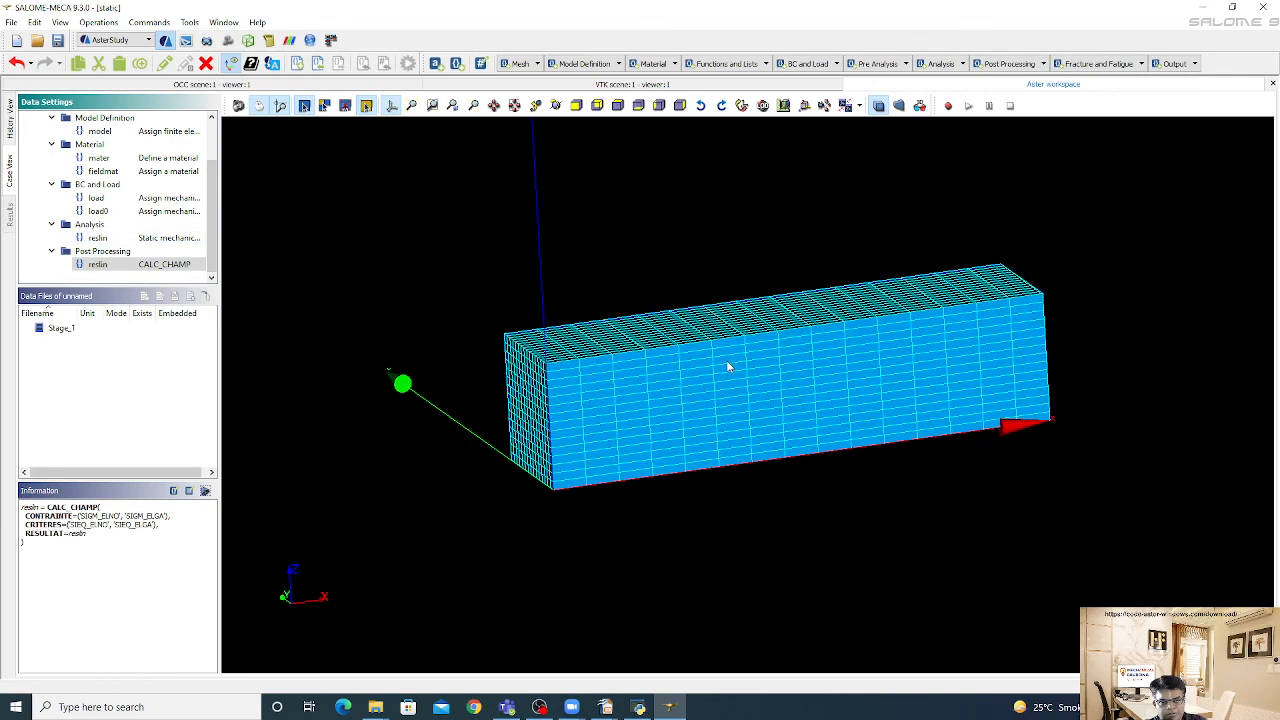
pyautogui.moveTo(719, 338); pyautogui.dragTo(757, 381)
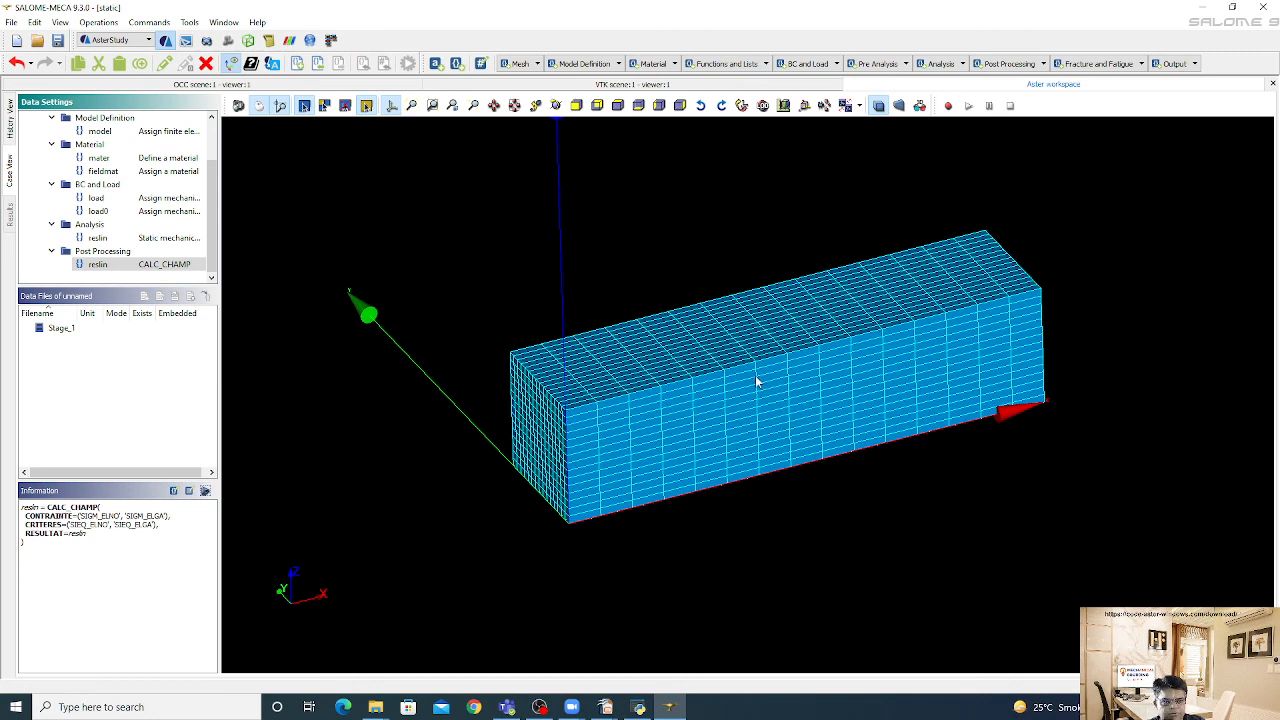
pyautogui.scroll(2, 90, 162)
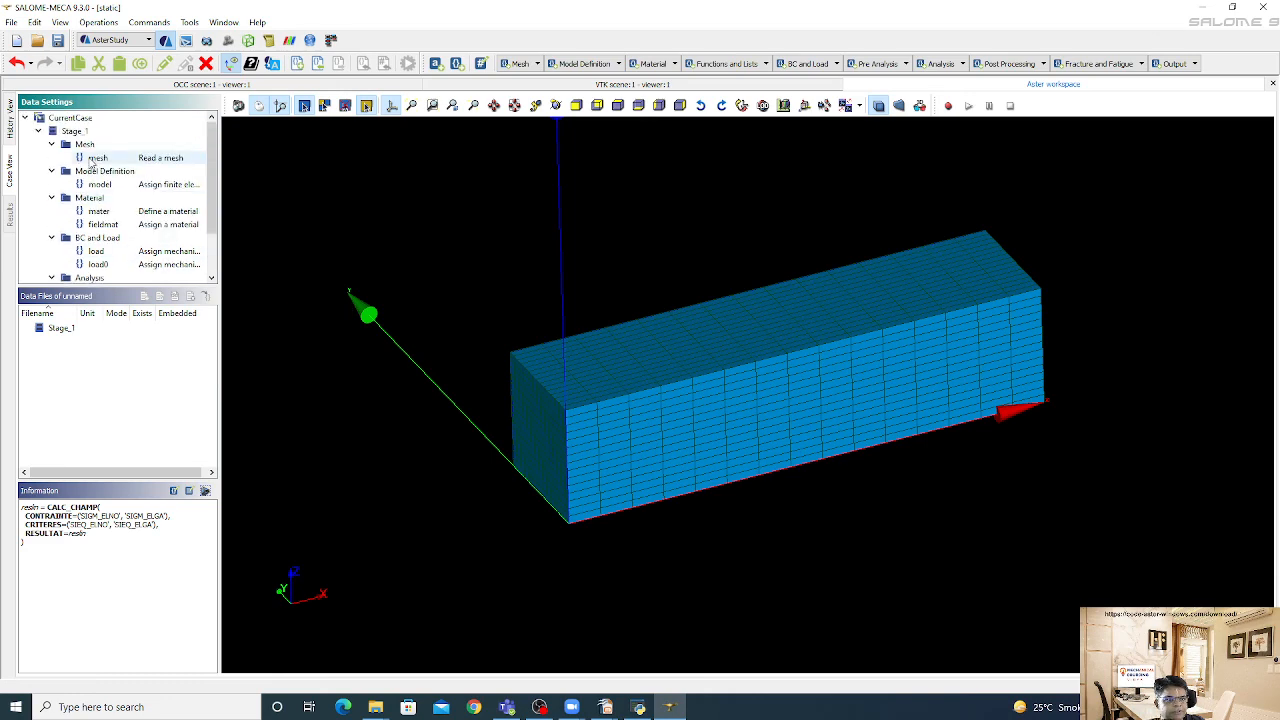
pyautogui.click(72, 131)
pyautogui.rightClick(86, 133)
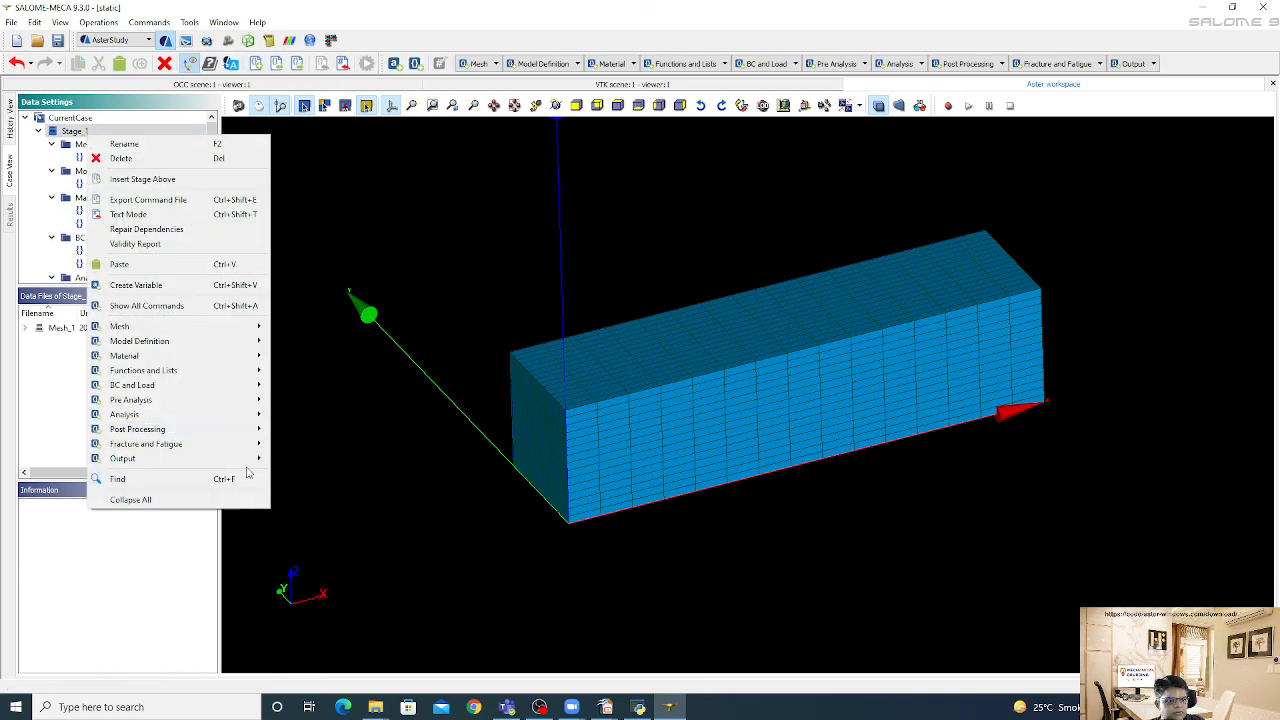
pyautogui.moveTo(250, 462)
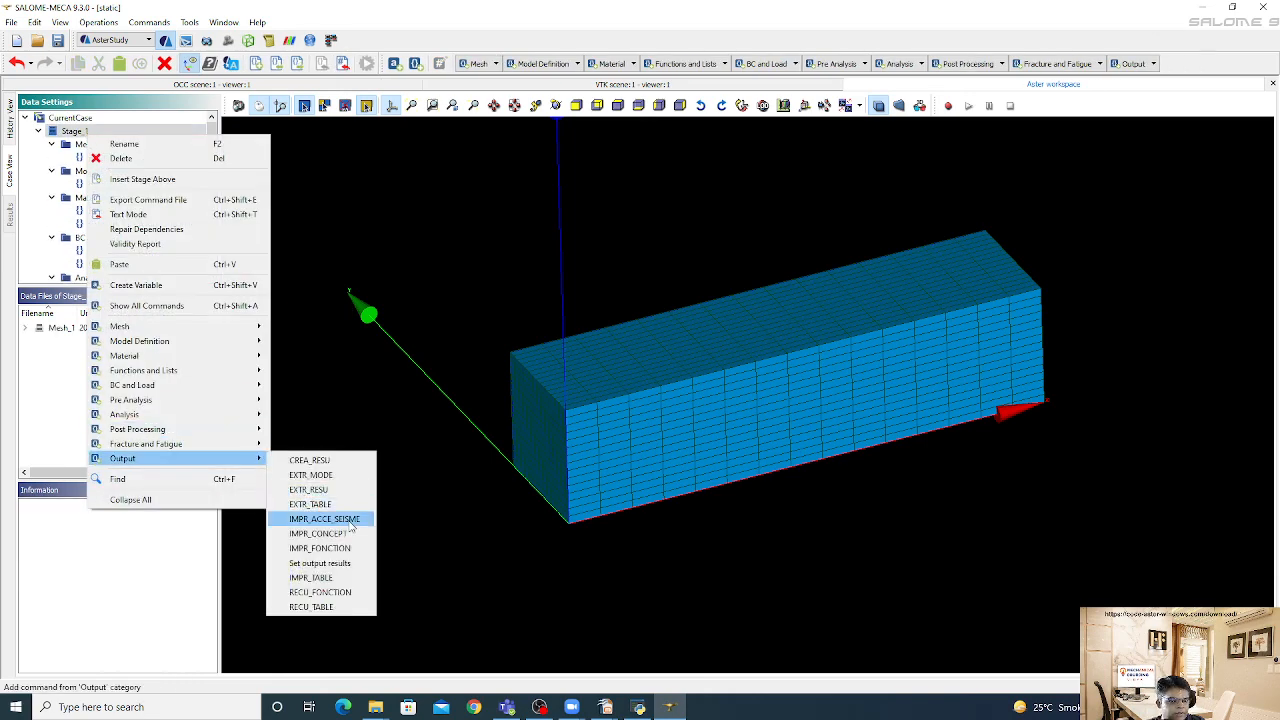
pyautogui.click(350, 564)
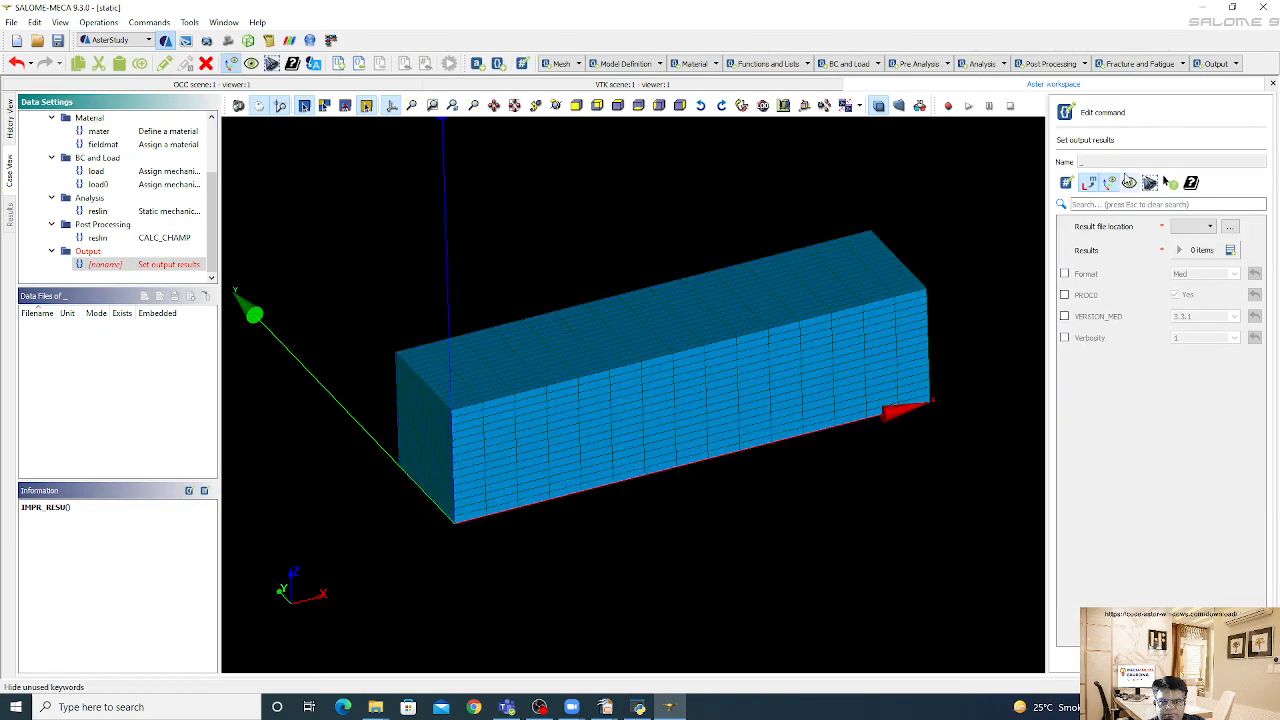
# Set the result file location to reslin.med in the WORK folder
pyautogui.click(1229, 228)
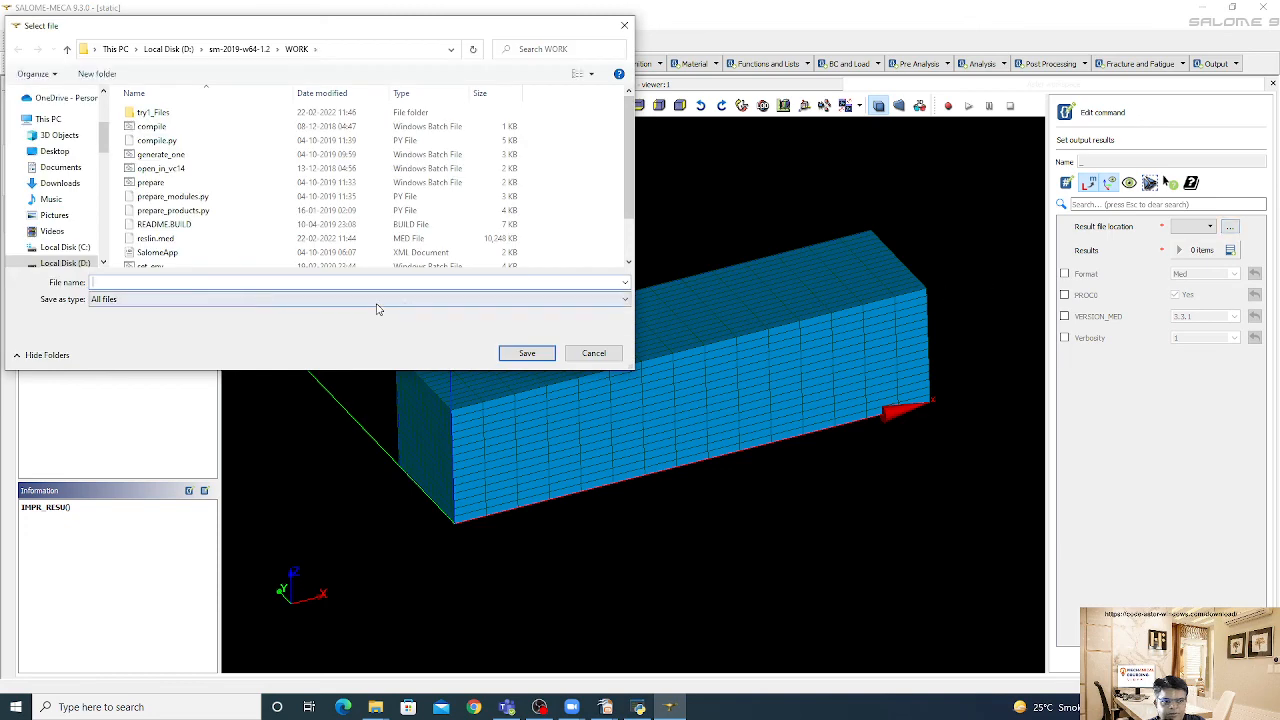
pyautogui.write('reslin')
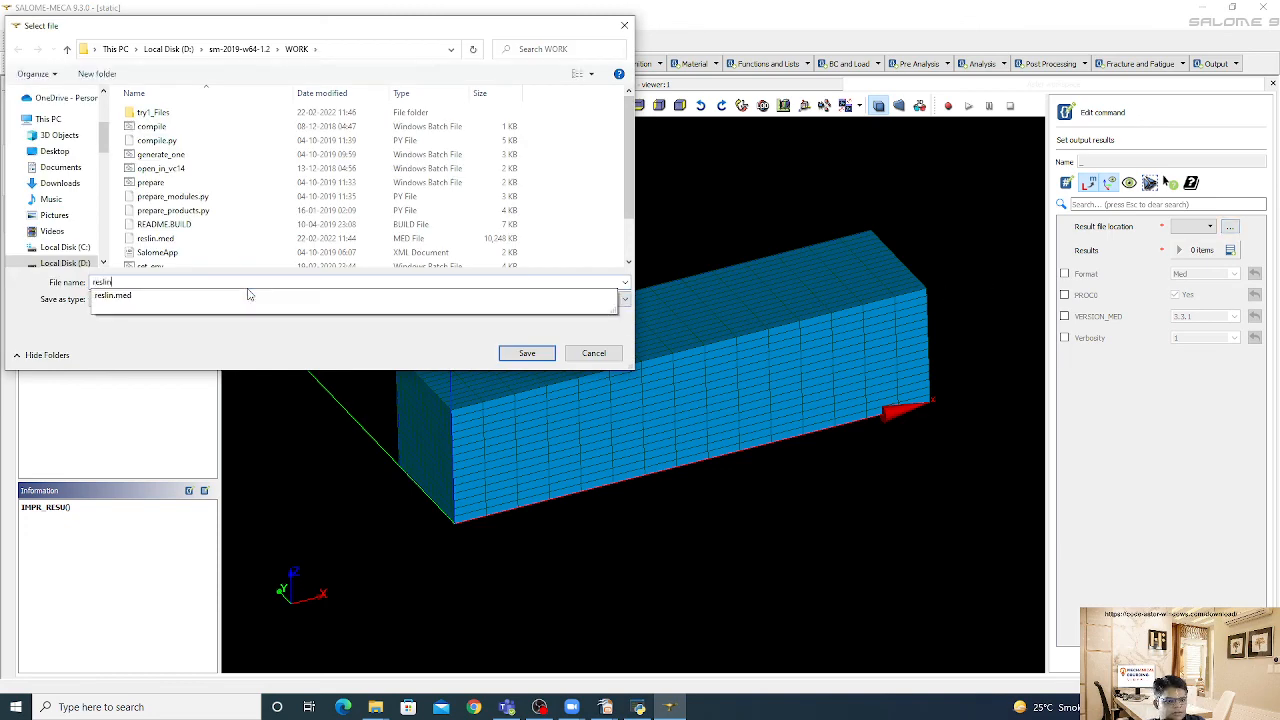
pyautogui.write('.med')
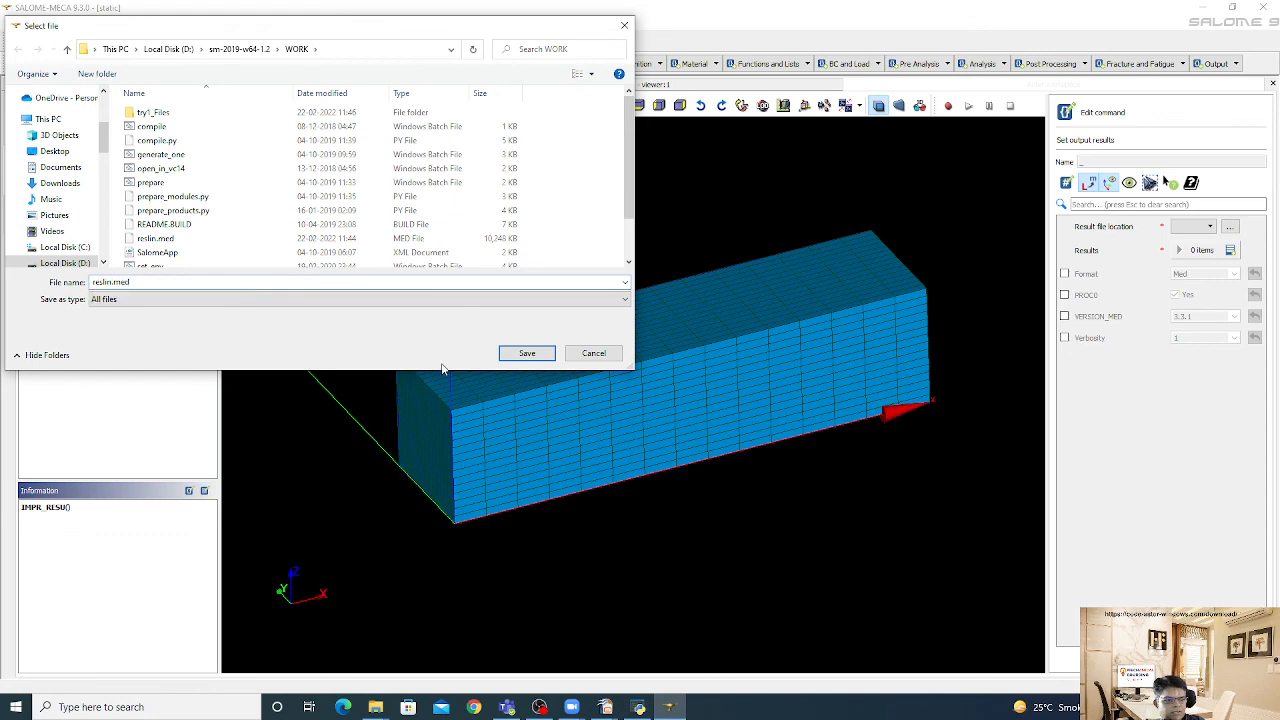
pyautogui.click(548, 362)
pyautogui.click(672, 354)
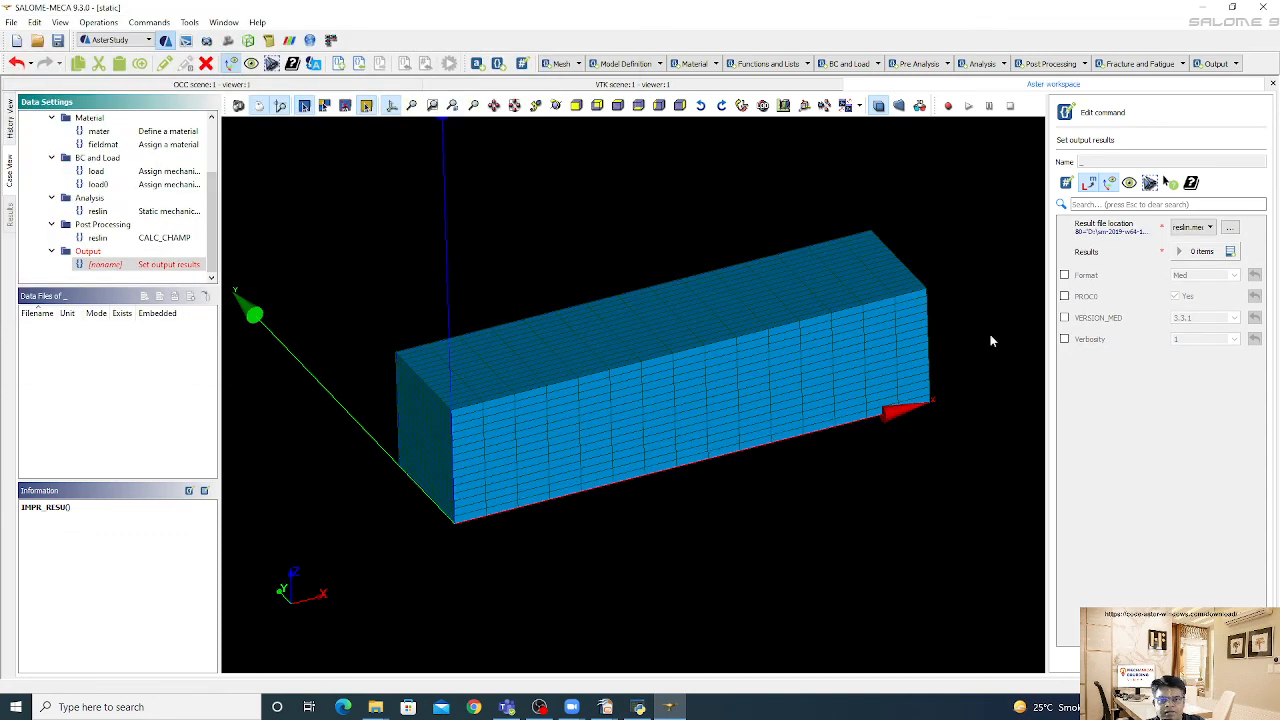
# Add one item to the output's Results list and enable reslin as its Result
pyautogui.click(1231, 252)
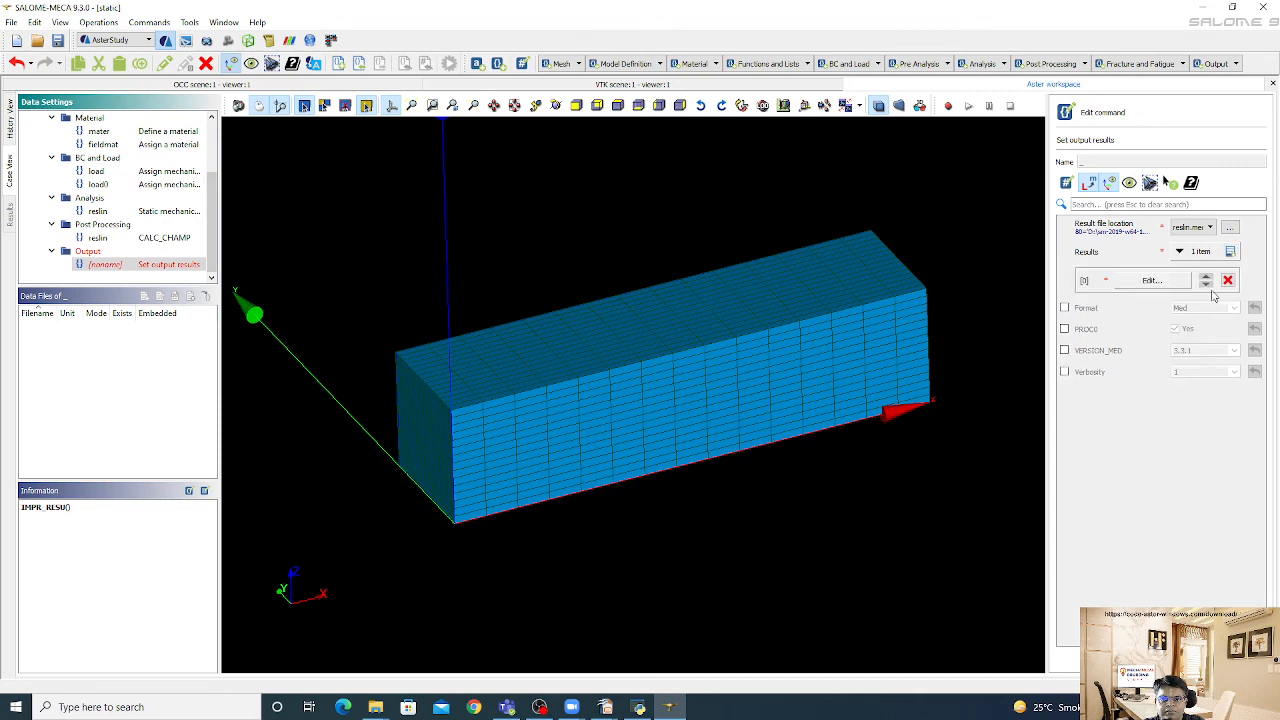
pyautogui.click(1151, 280)
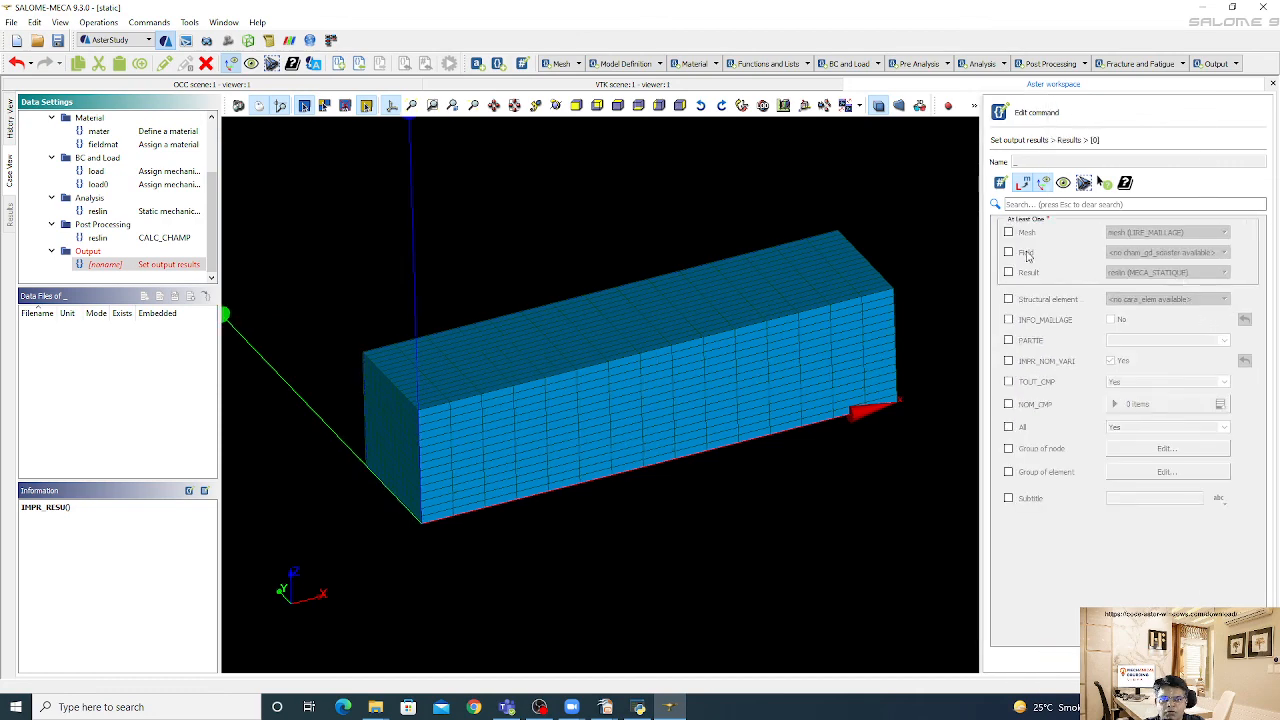
pyautogui.click(1030, 273)
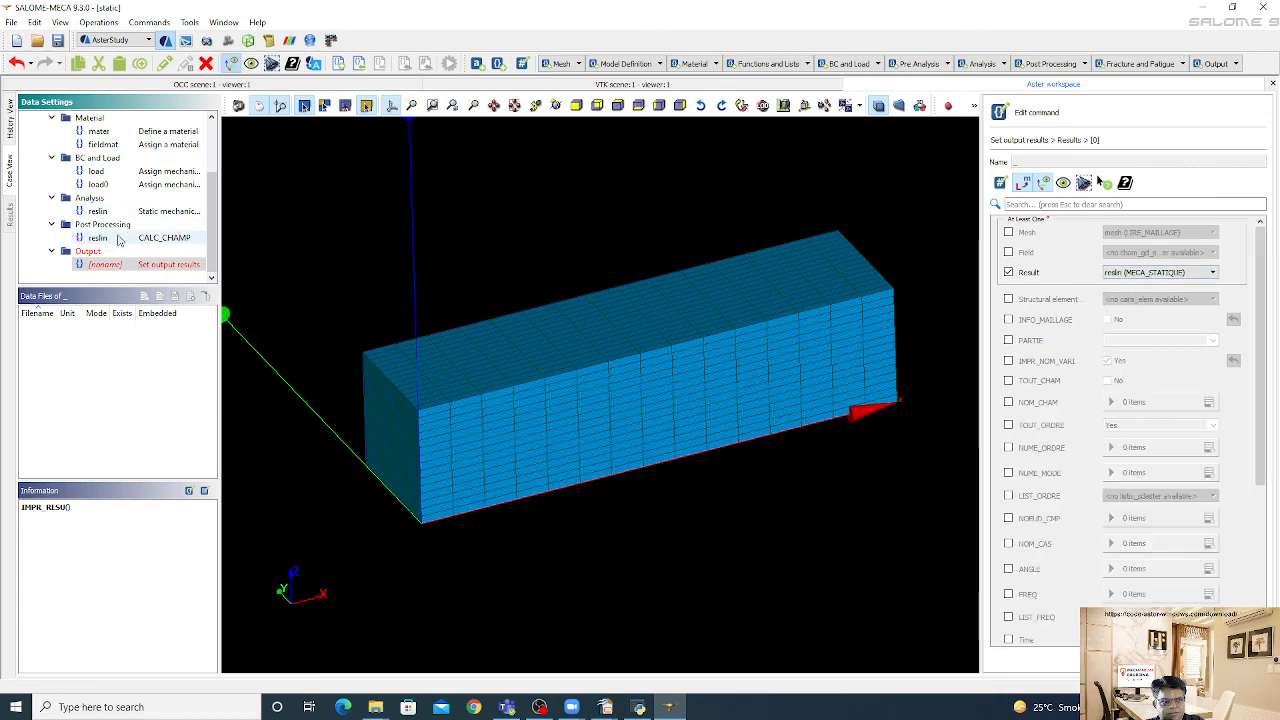
pyautogui.scroll(-3, 1213, 466)
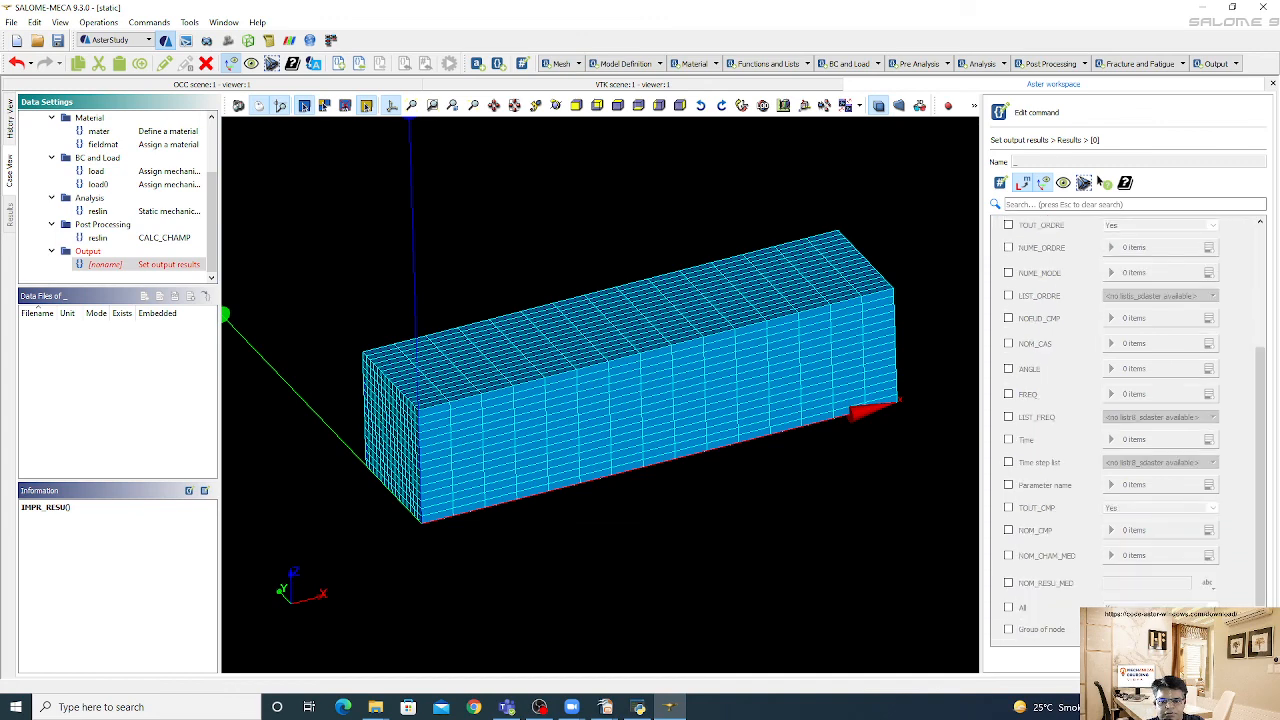
pyautogui.click(1146, 661)
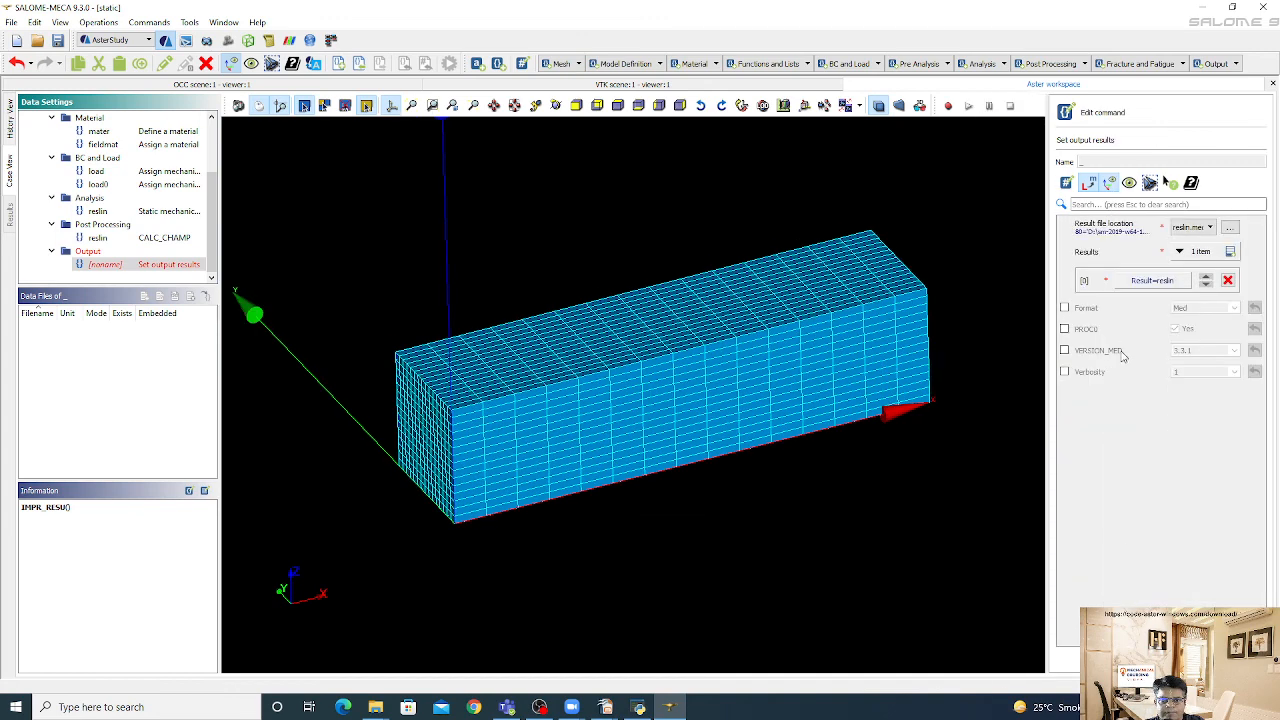
# Enable the output's Format option as Med and store the Set output results command
pyautogui.click(1087, 309)
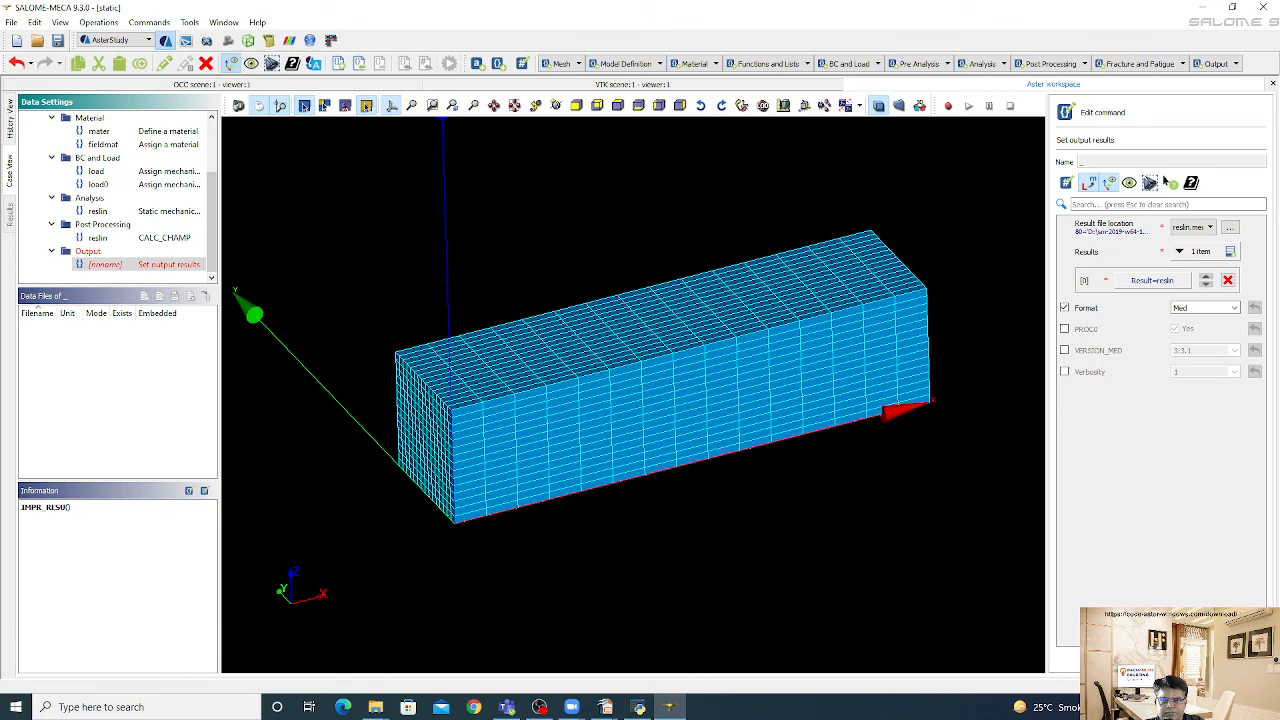
pyautogui.click(1140, 661)
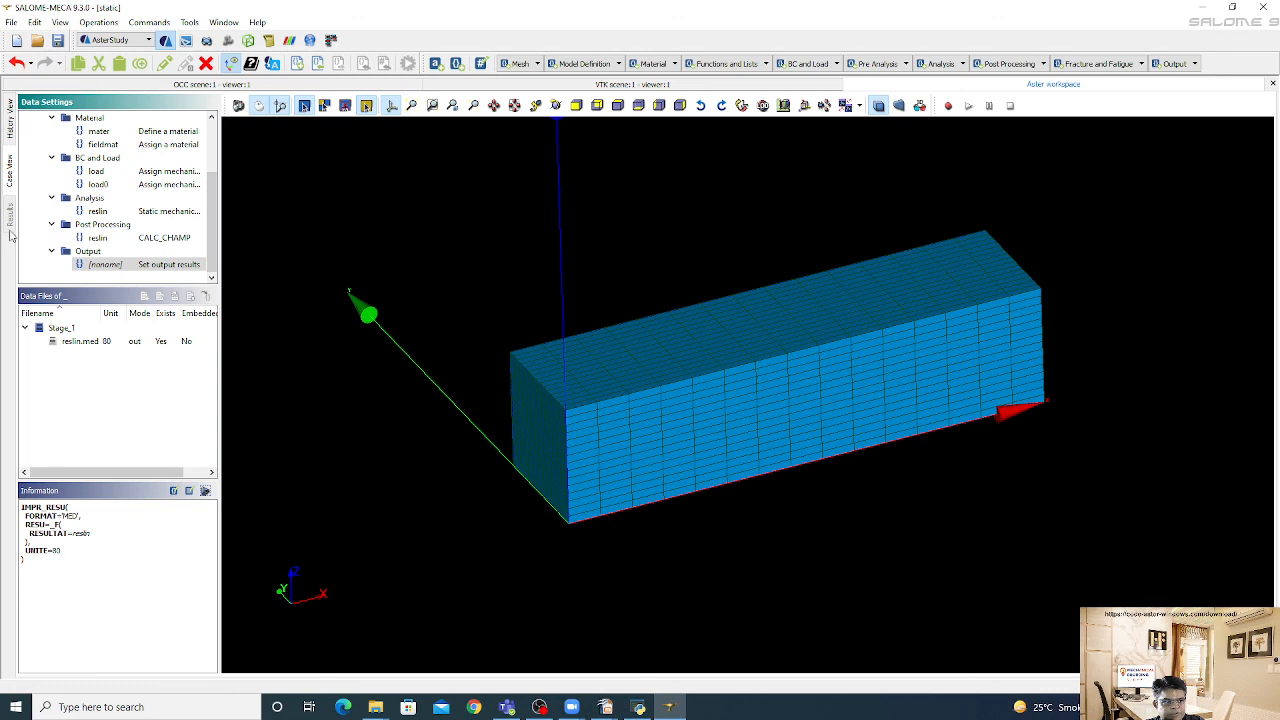
# Switch to the case history and mark Stage_1 of CurrentCase for execution
pyautogui.click(11, 147)
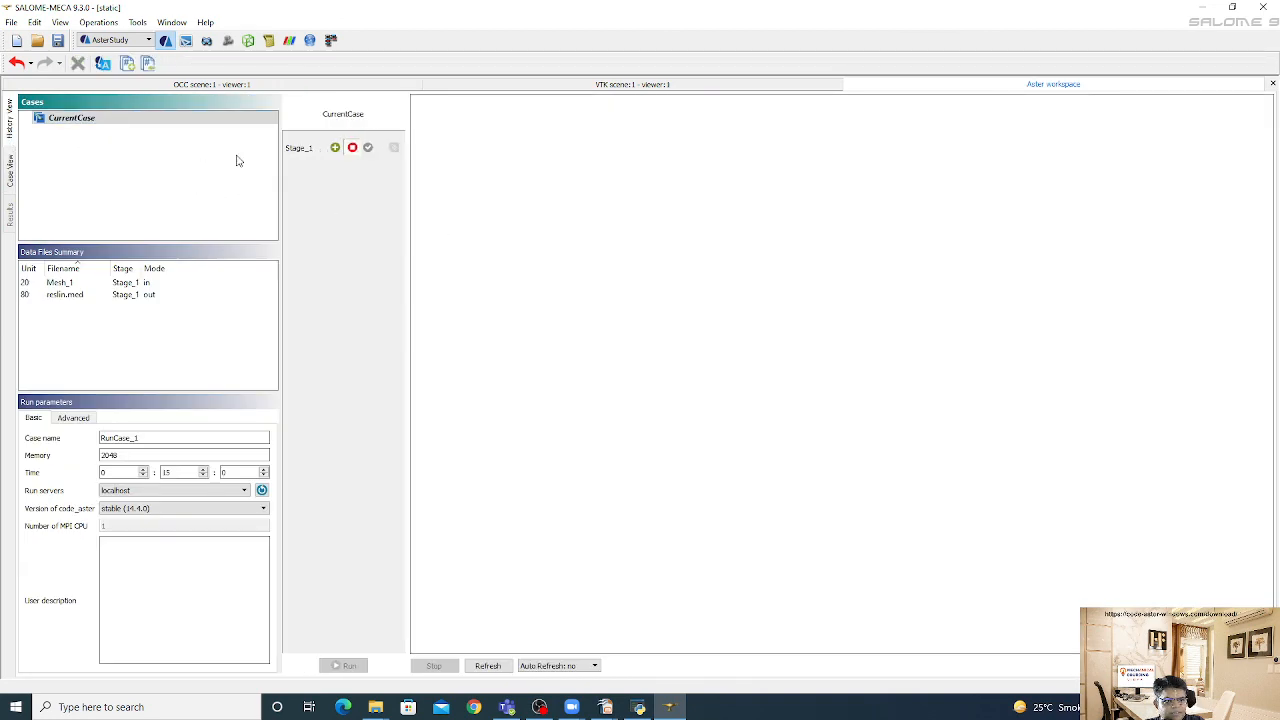
pyautogui.click(336, 151)
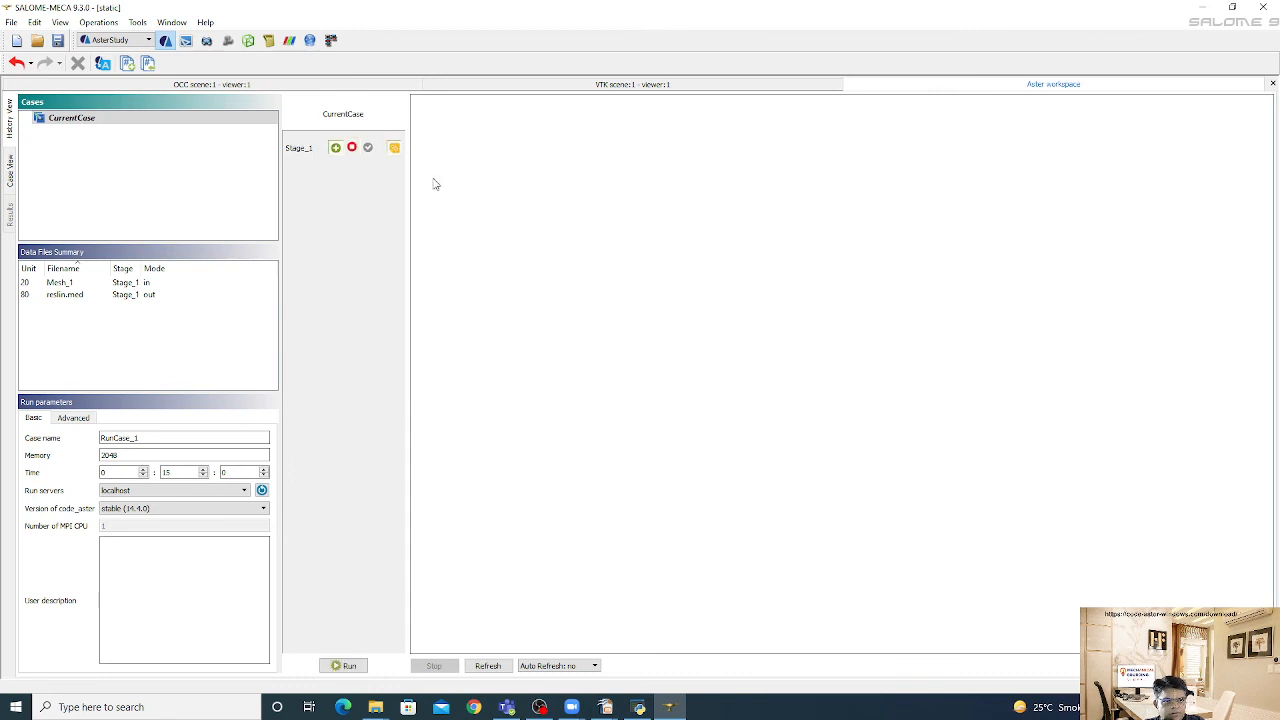
# Save the study, run Stage_1 as RunCase_1 on localhost, and check the calculation's messages and output
pyautogui.click(350, 666)
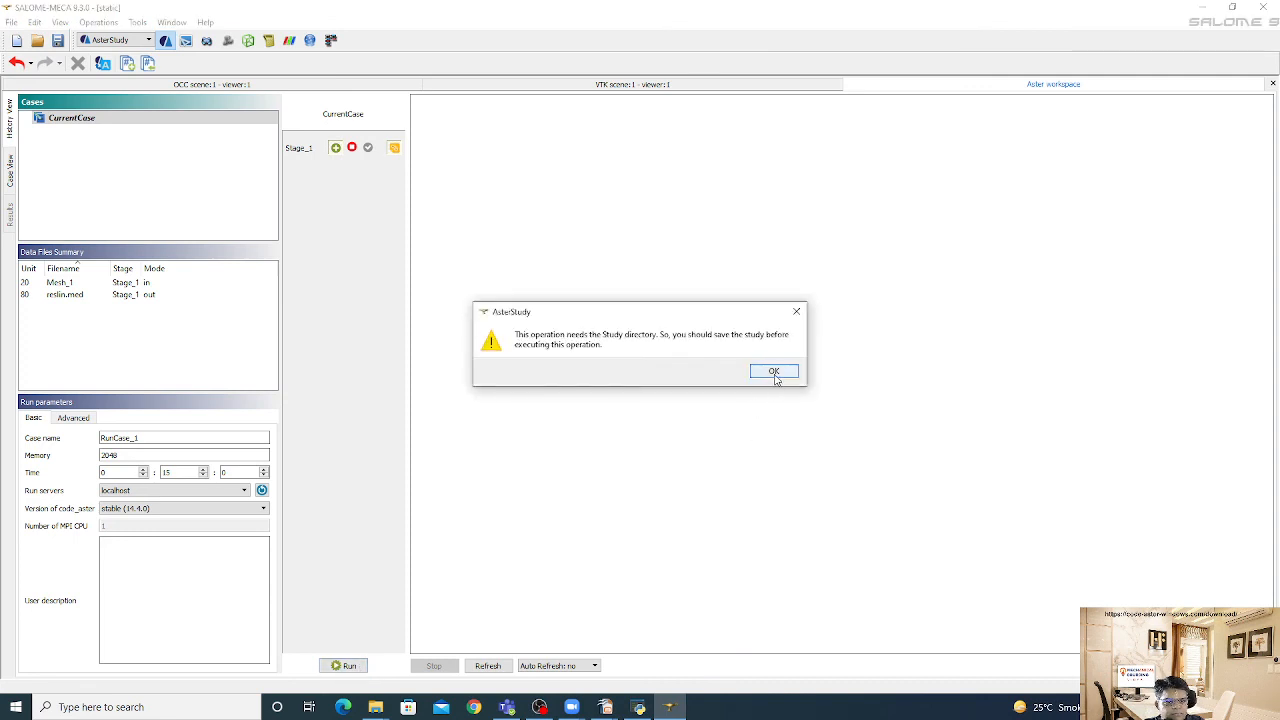
pyautogui.click(774, 372)
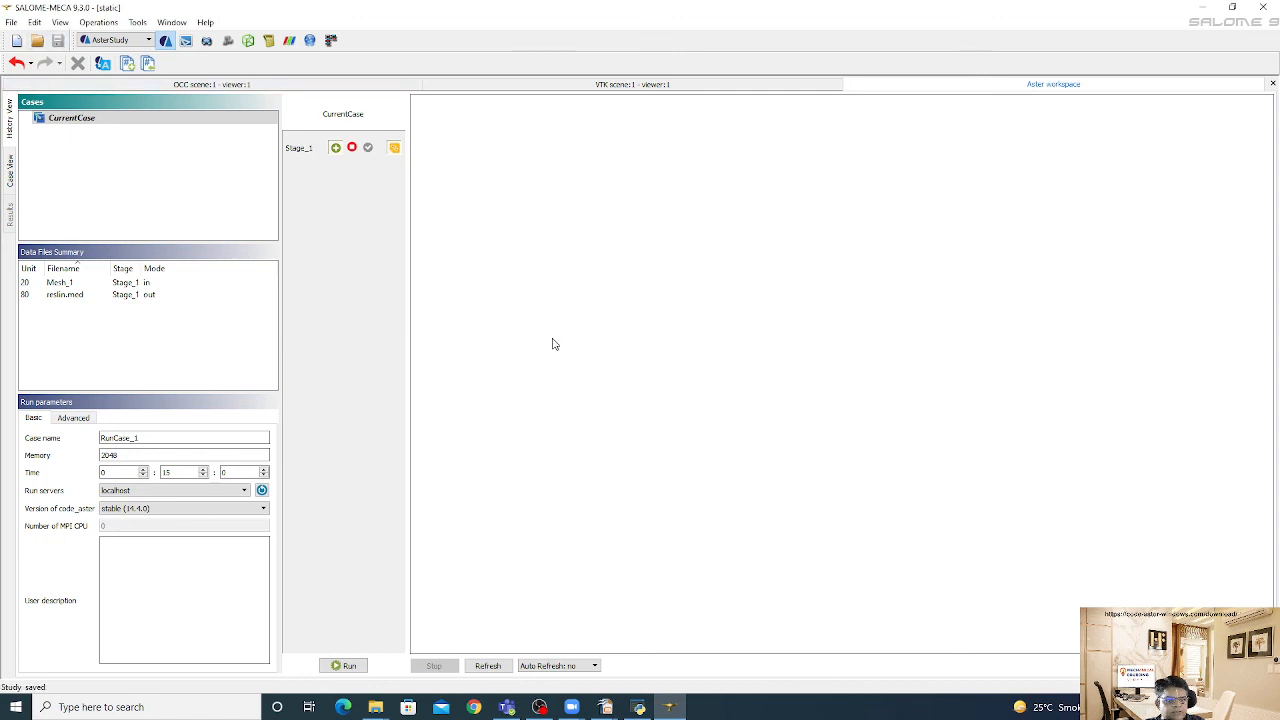
pyautogui.click(348, 666)
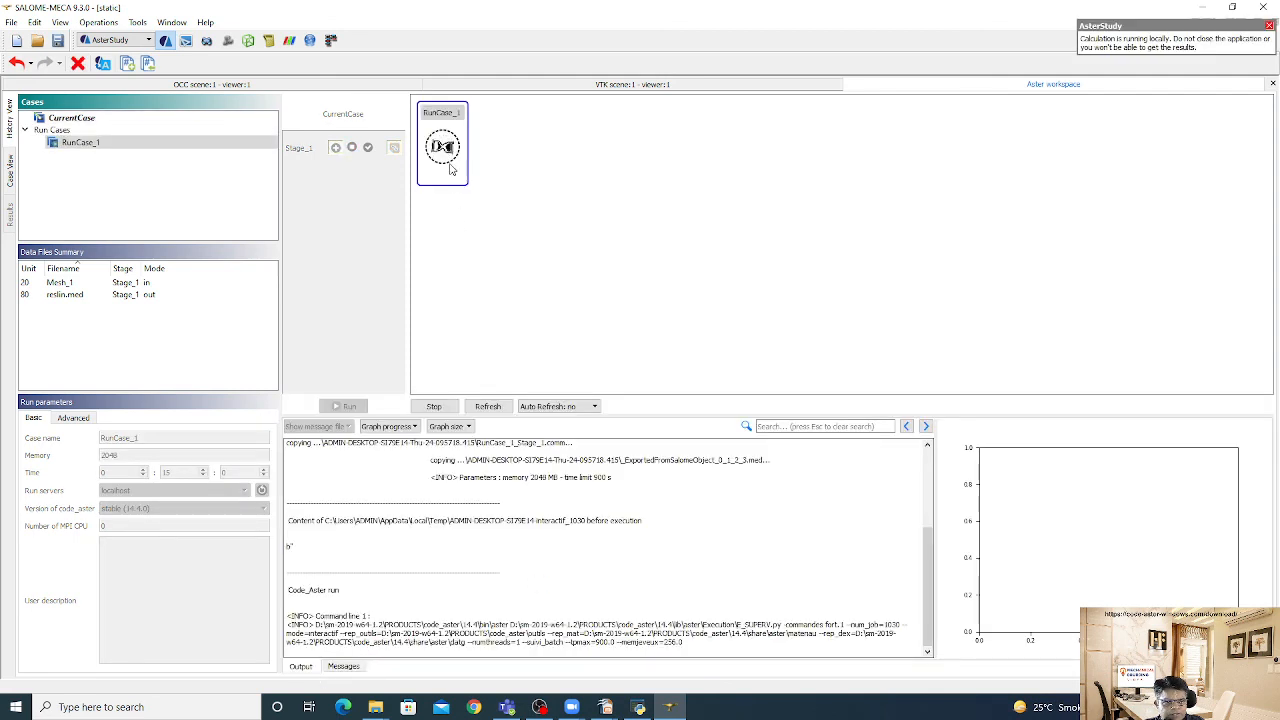
pyautogui.click(341, 667)
pyautogui.click(308, 667)
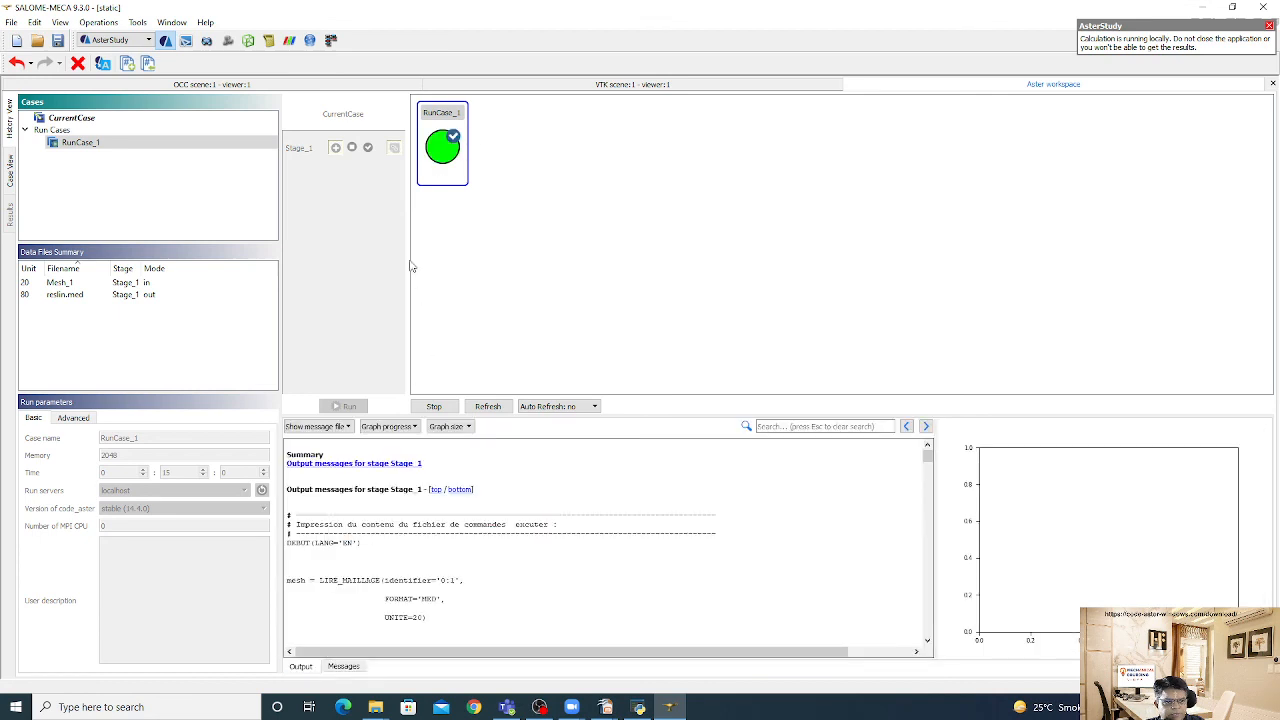
# Post-process the reslin.med output file of RunCase_1 and examine the beam's warped displacement plot from several sides
pyautogui.click(104, 301)
pyautogui.click(79, 270)
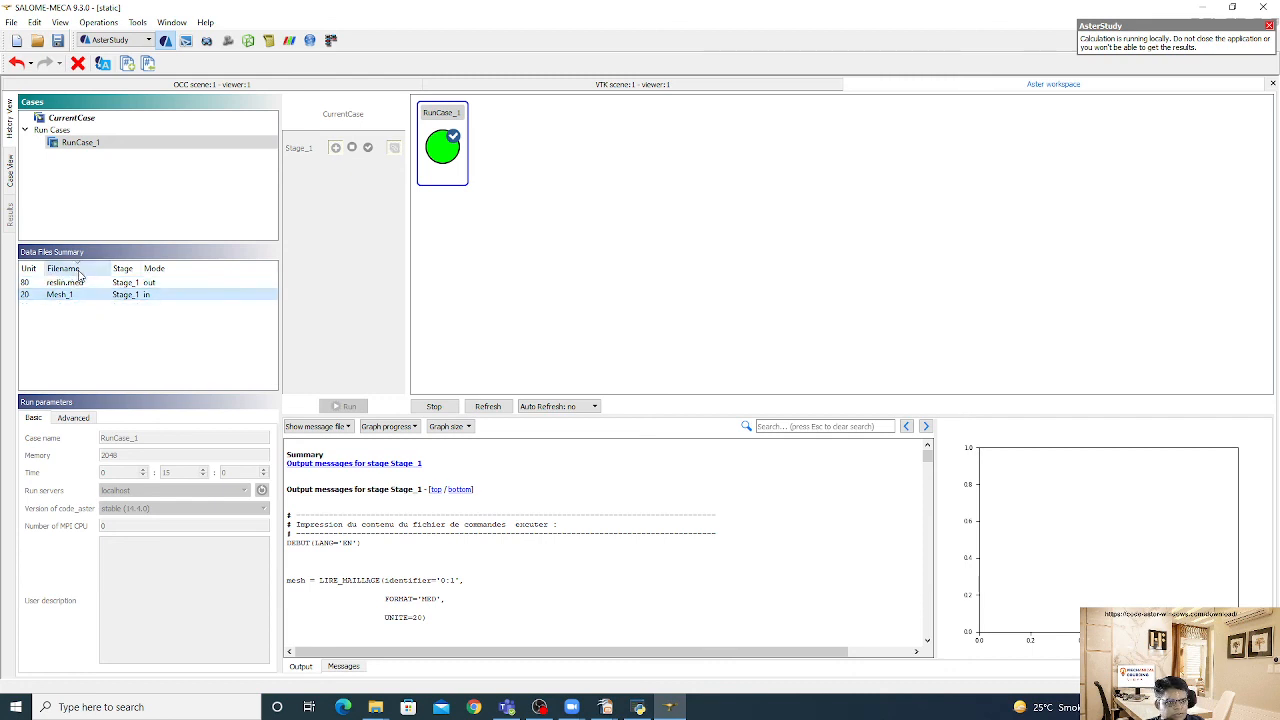
pyautogui.click(88, 286)
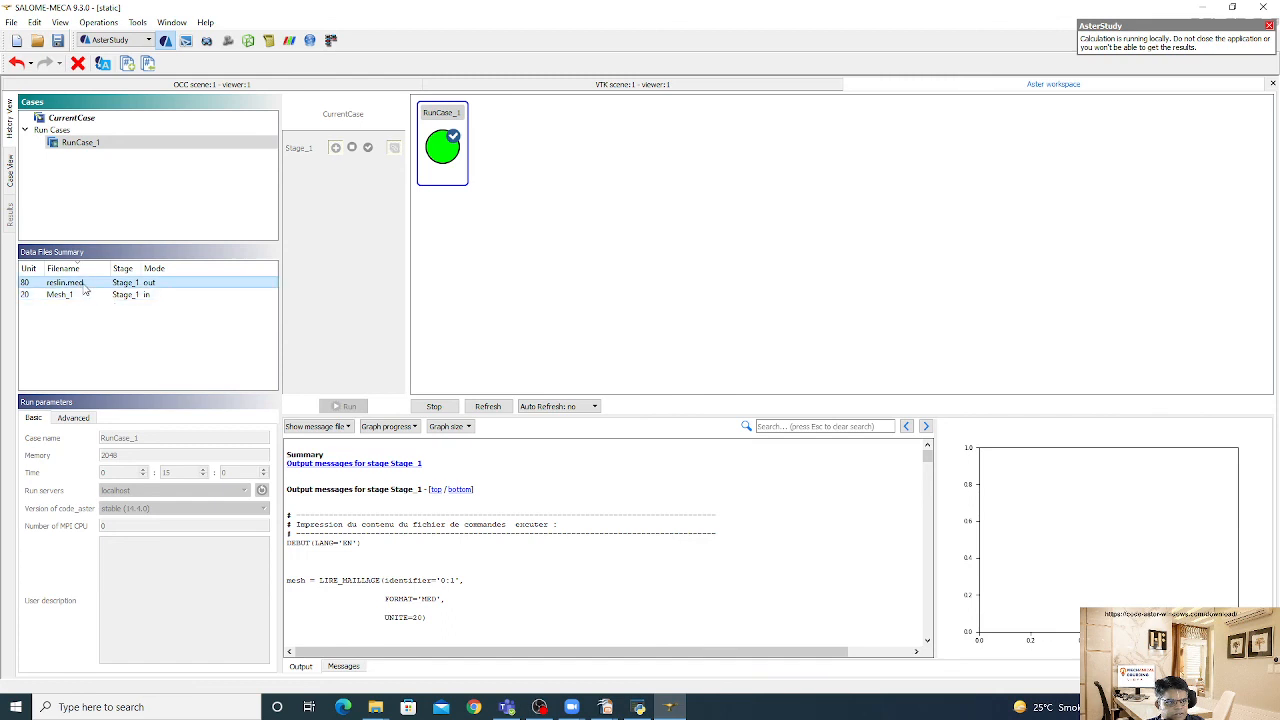
pyautogui.rightClick(79, 287)
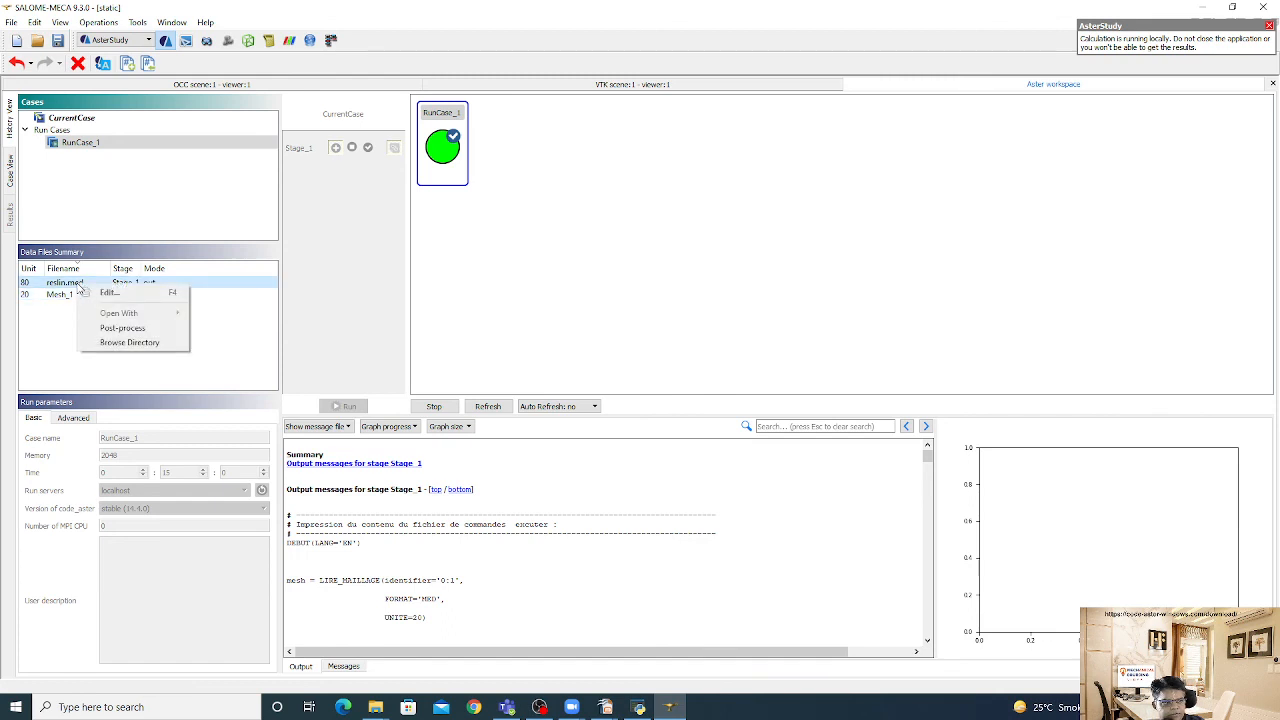
pyautogui.click(130, 328)
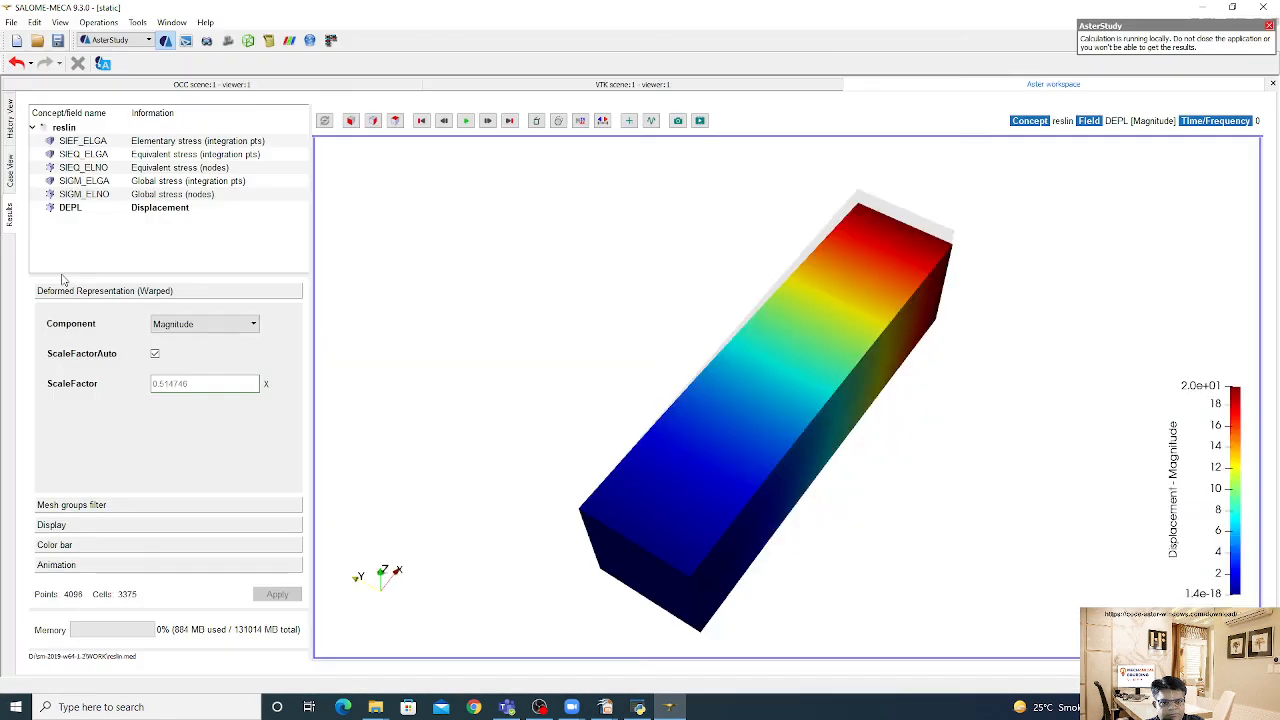
pyautogui.moveTo(1016, 477); pyautogui.dragTo(897, 531)
pyautogui.moveTo(540, 405); pyautogui.dragTo(634, 418)
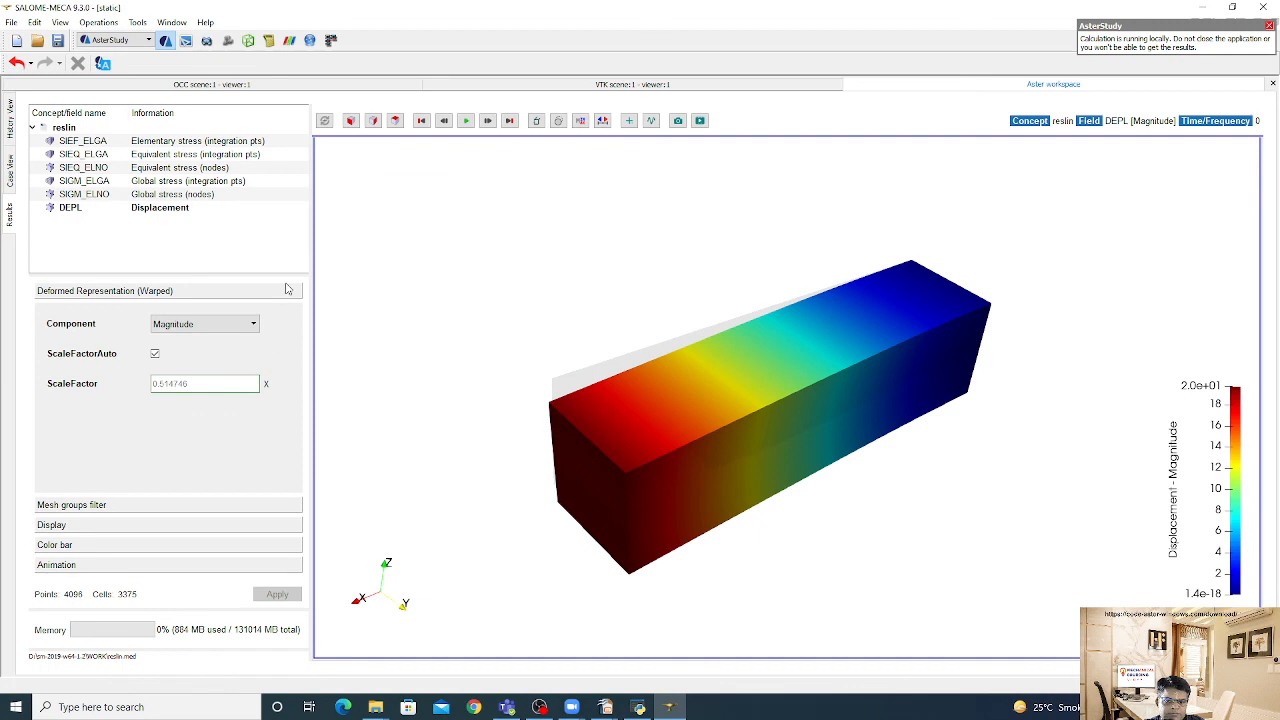
pyautogui.moveTo(423, 271); pyautogui.dragTo(1008, 347)
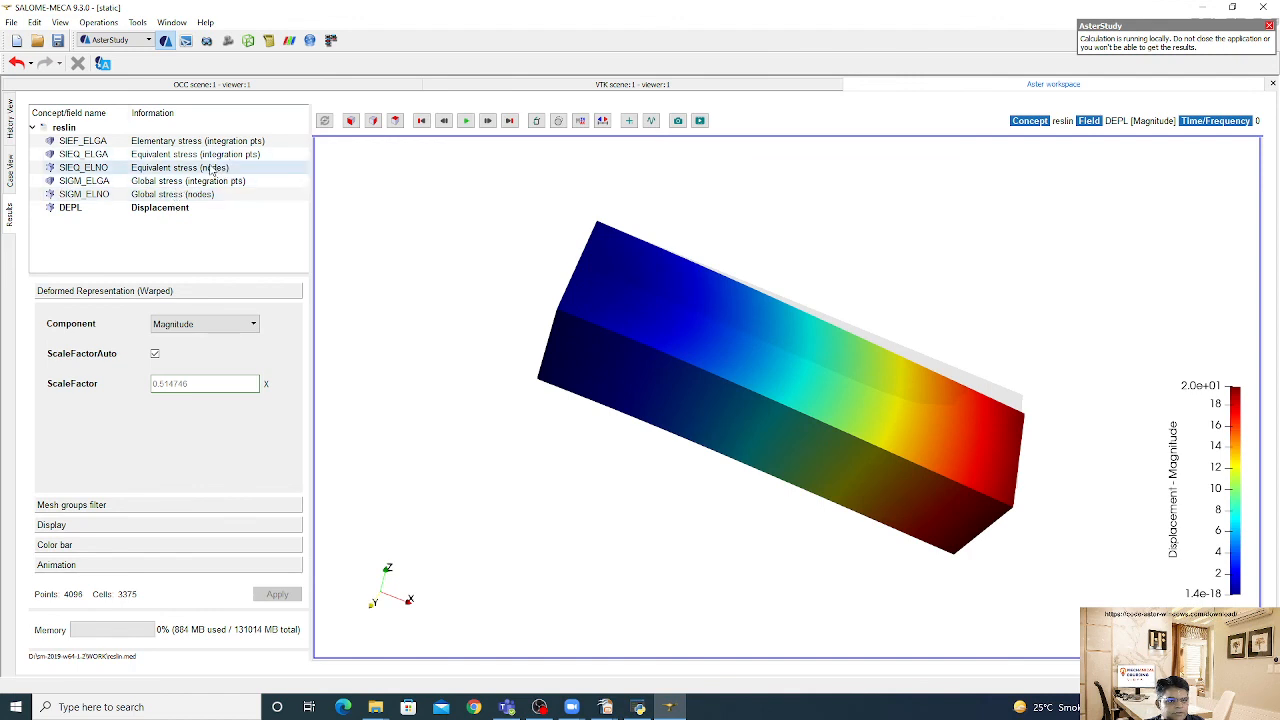
# Display the equivalent stress at nodes and at integration points, examining the VMIS plots around the beam and the available components
pyautogui.click(225, 168)
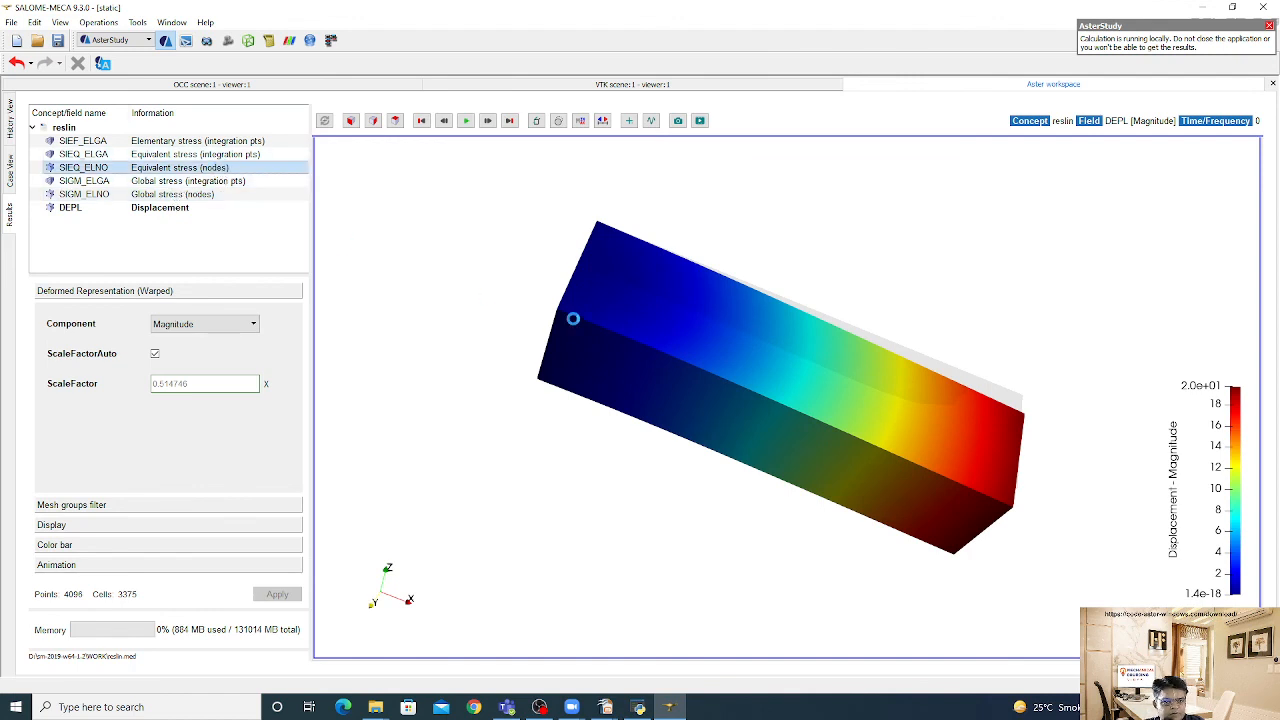
pyautogui.moveTo(586, 320); pyautogui.dragTo(971, 357)
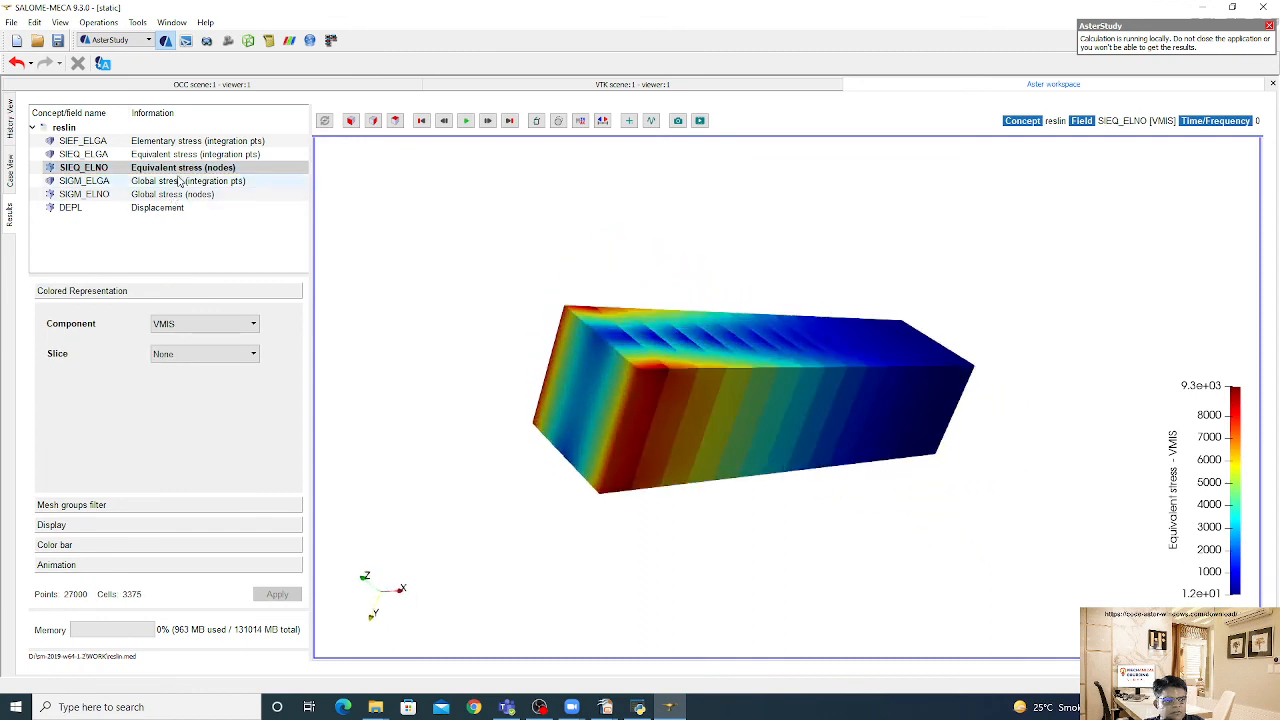
pyautogui.click(219, 156)
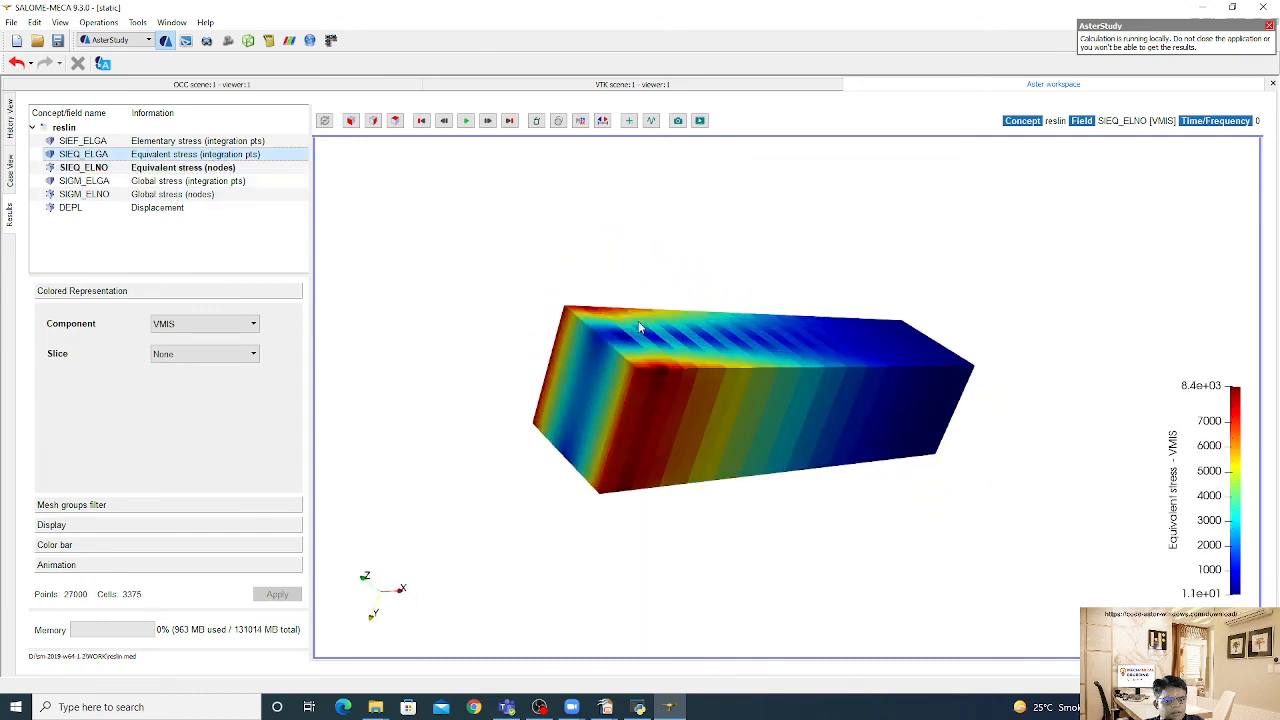
pyautogui.moveTo(663, 377); pyautogui.dragTo(540, 436)
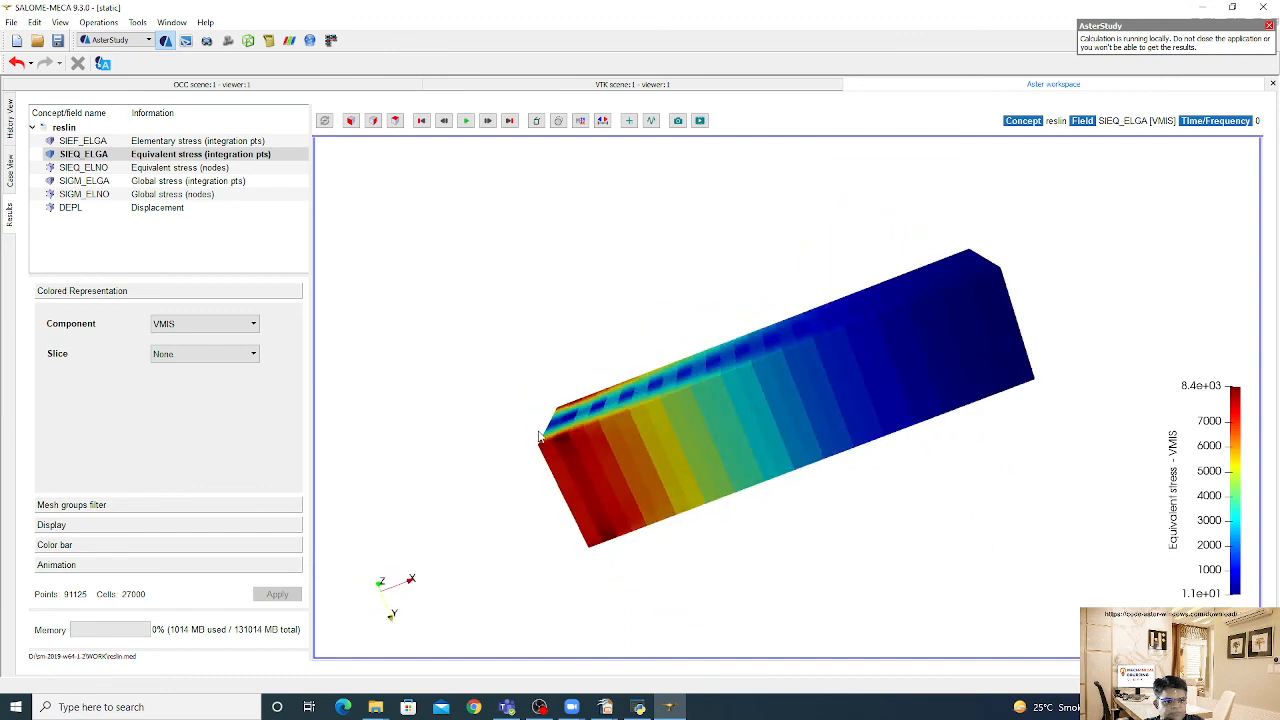
pyautogui.click(188, 330)
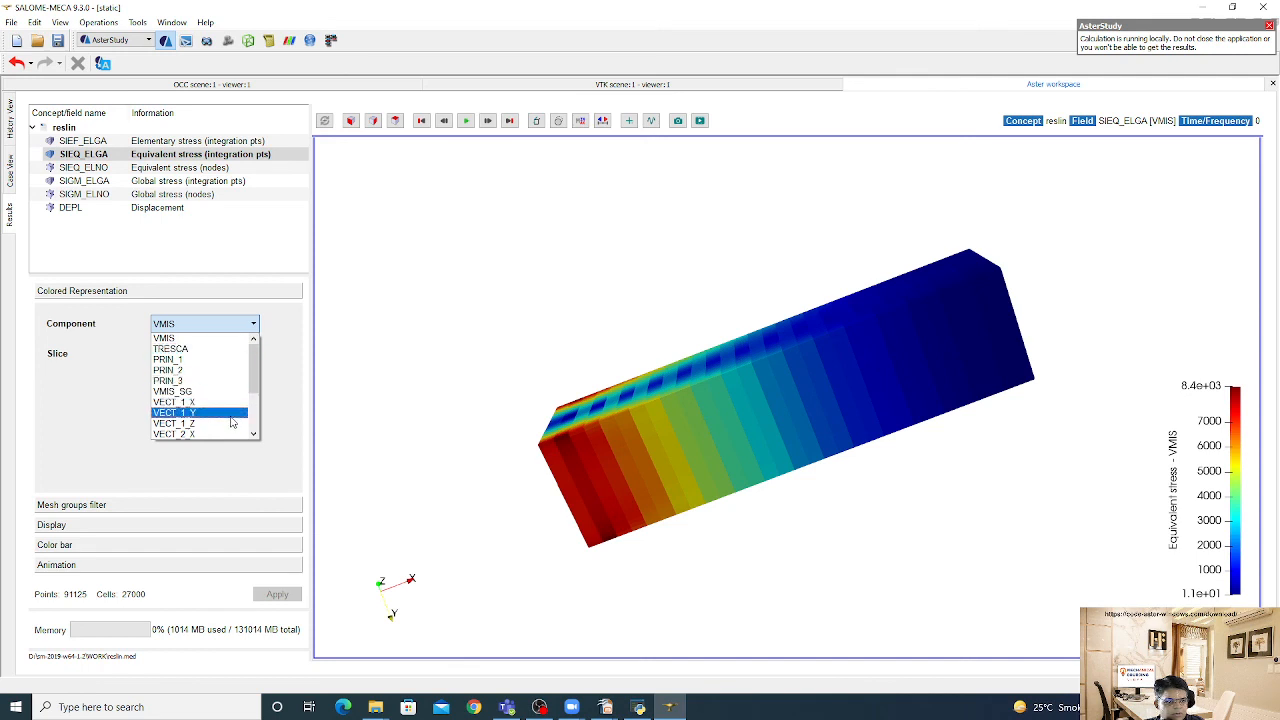
pyautogui.click(481, 377)
pyautogui.moveTo(490, 380); pyautogui.dragTo(610, 390)
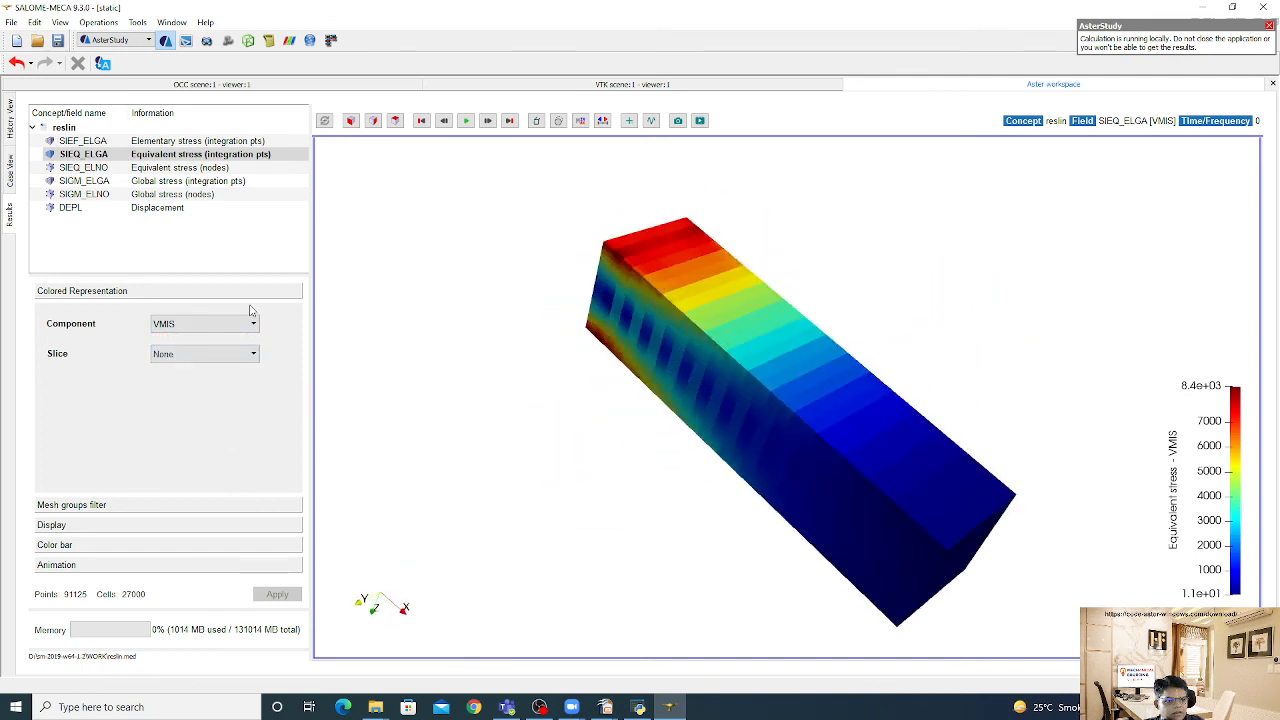
# Display the DEPL displacement field on the beam and examine its magnitude from the free end
pyautogui.click(172, 210)
pyautogui.moveTo(820, 413); pyautogui.dragTo(615, 537)
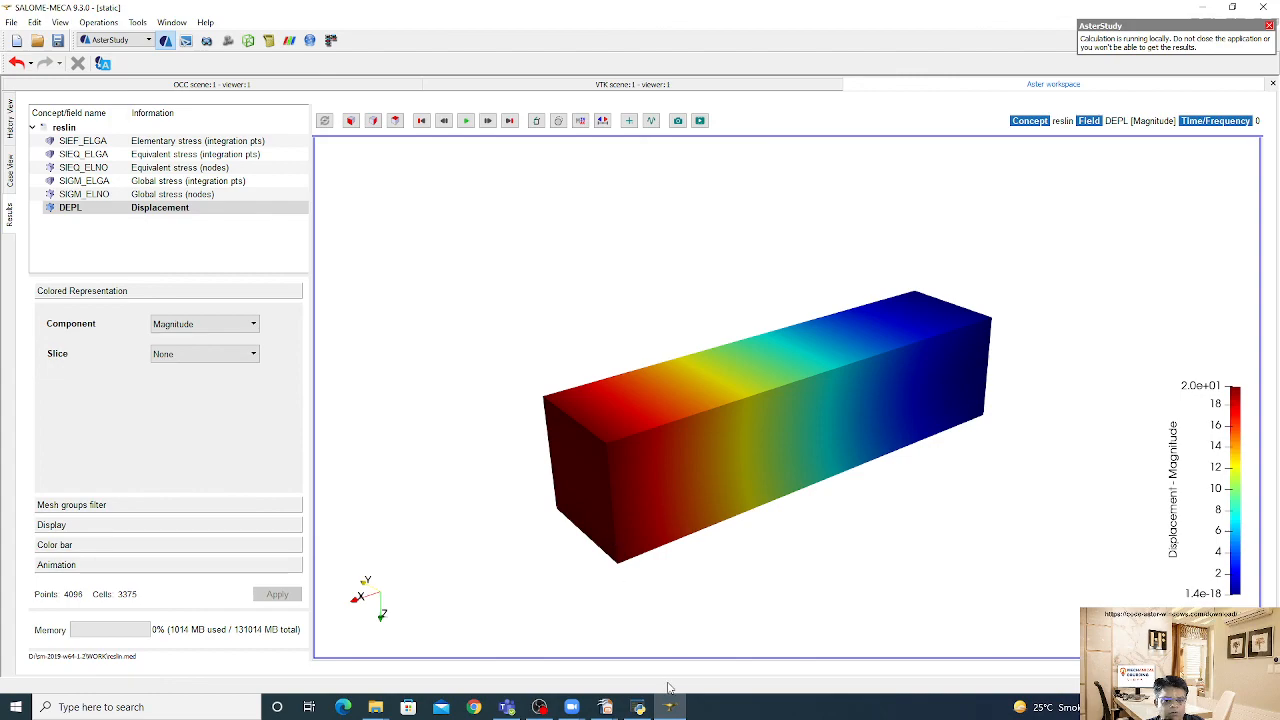
pyautogui.click(540, 707)
pyautogui.click(300, 473)
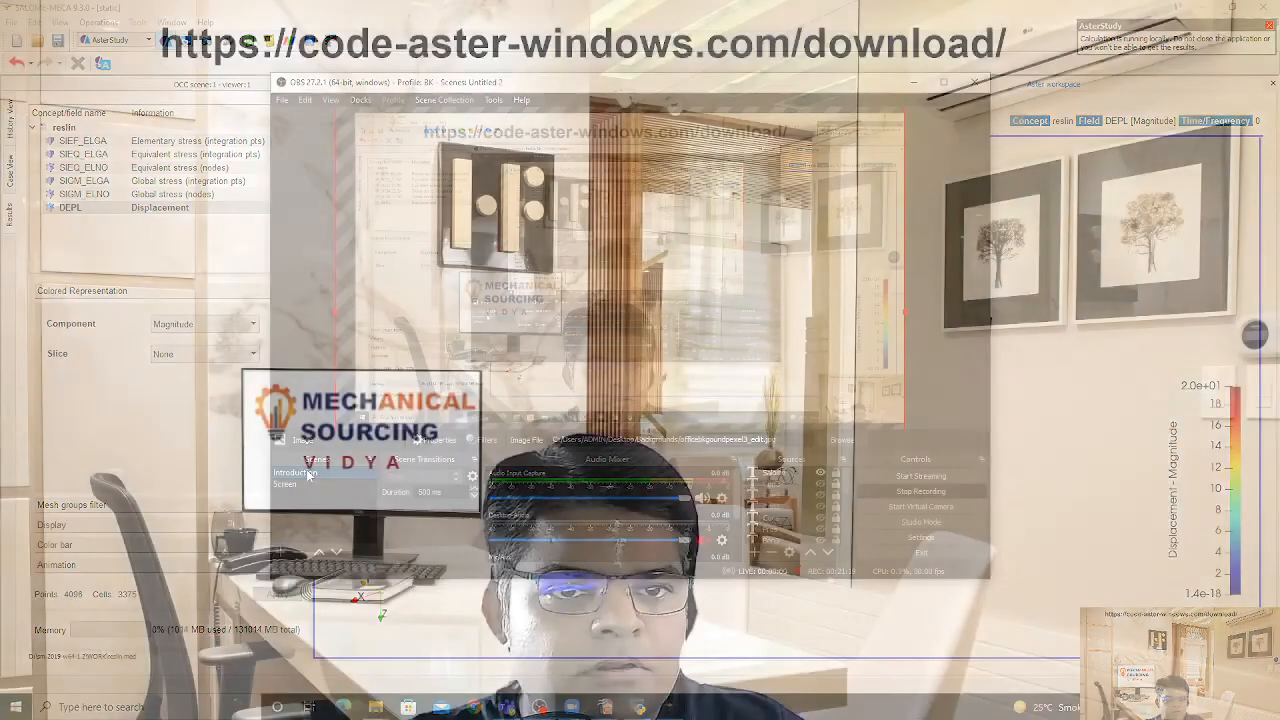